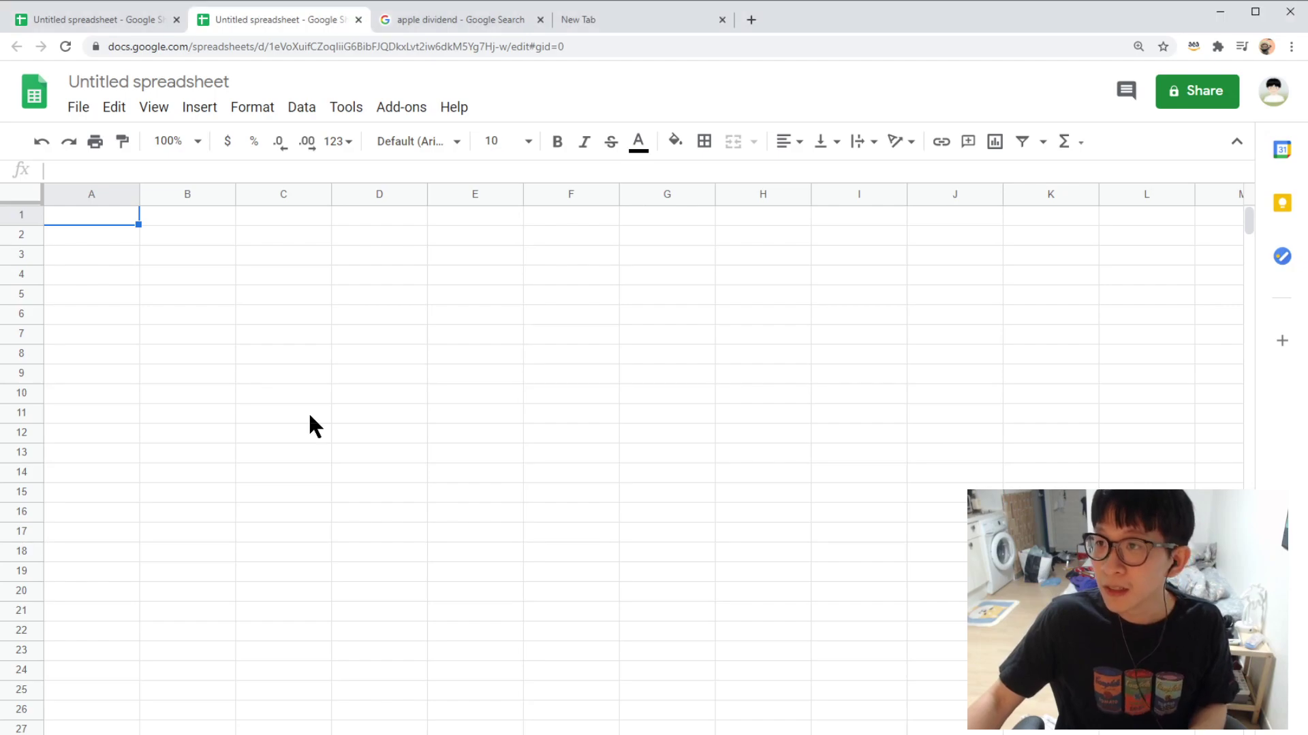
# - Close the duplicate spreadsheet tab and rename the remaining spreadsheet to the owner's nickname followed by "의 해외주식 포트폴리오 tracker"
pyautogui.click(176, 19)
pyautogui.click(158, 83)
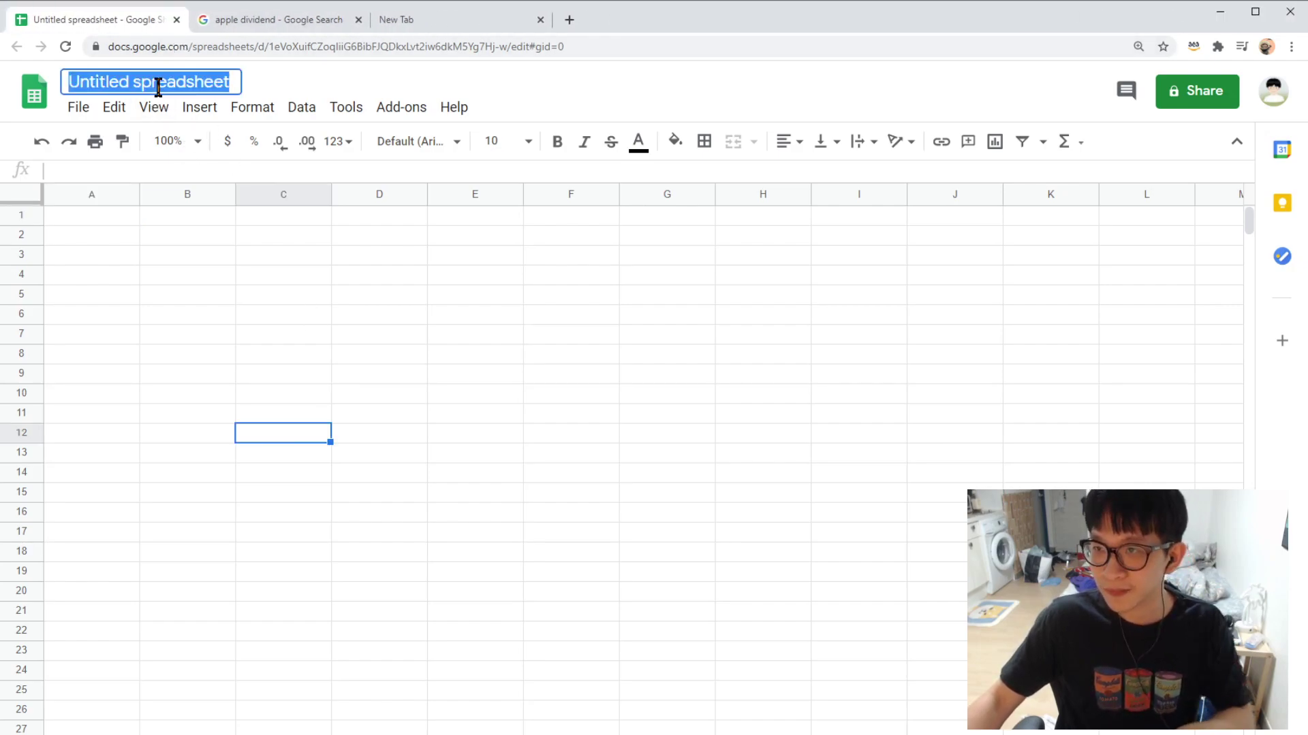
pyautogui.press('BackSpace')
pyautogui.write('도지의')
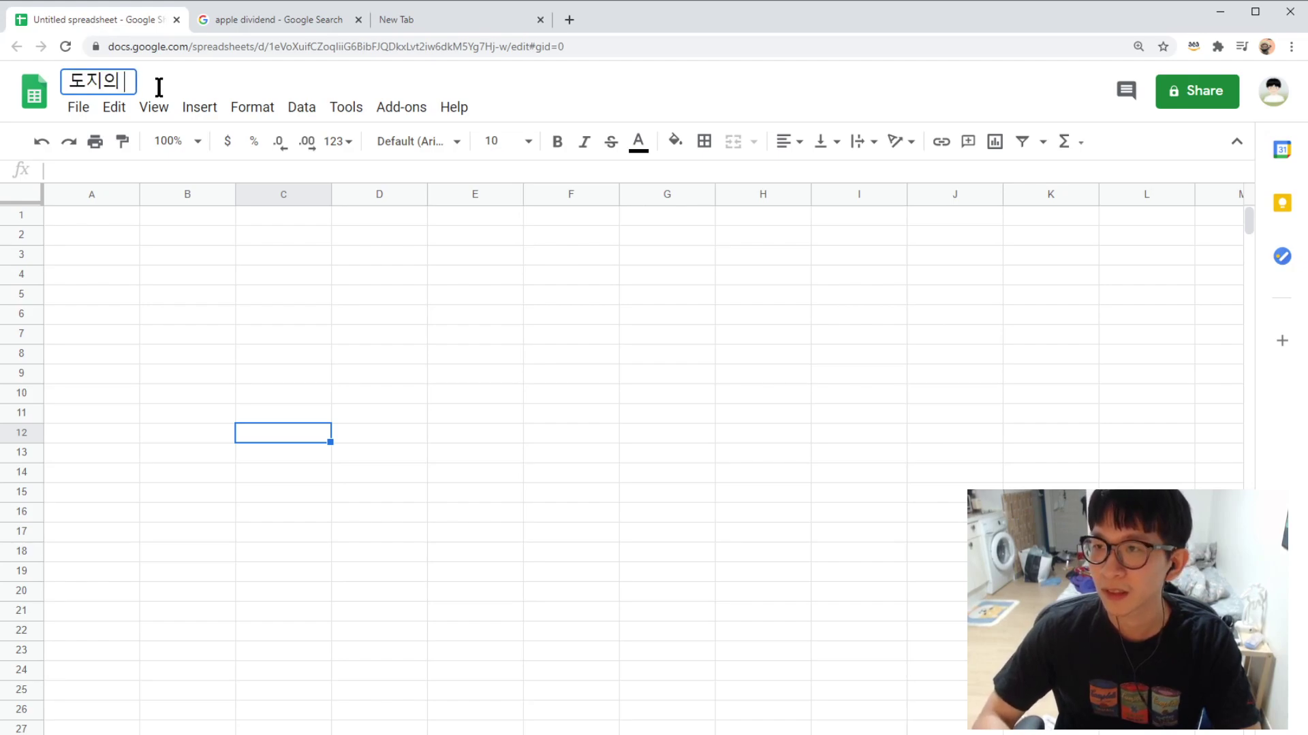
pyautogui.write(' 해외주식')
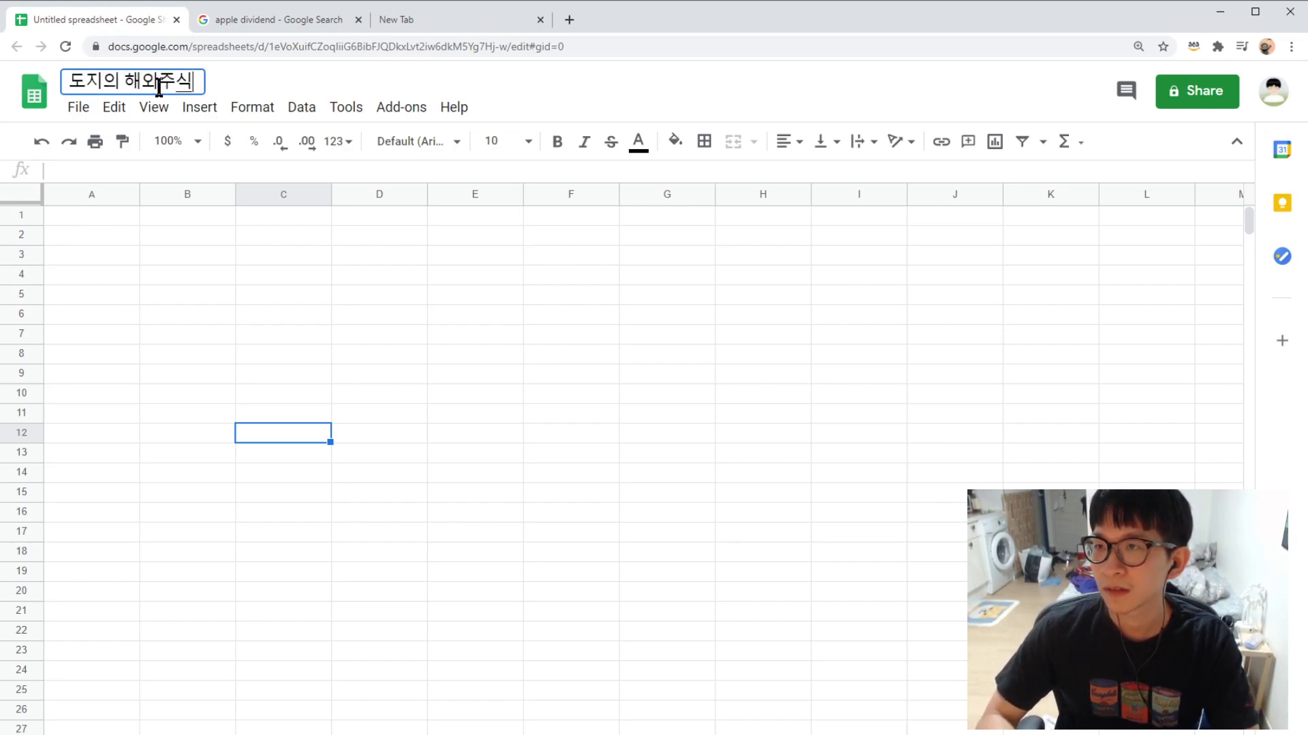
pyautogui.write(' ㅍ포트폴리')
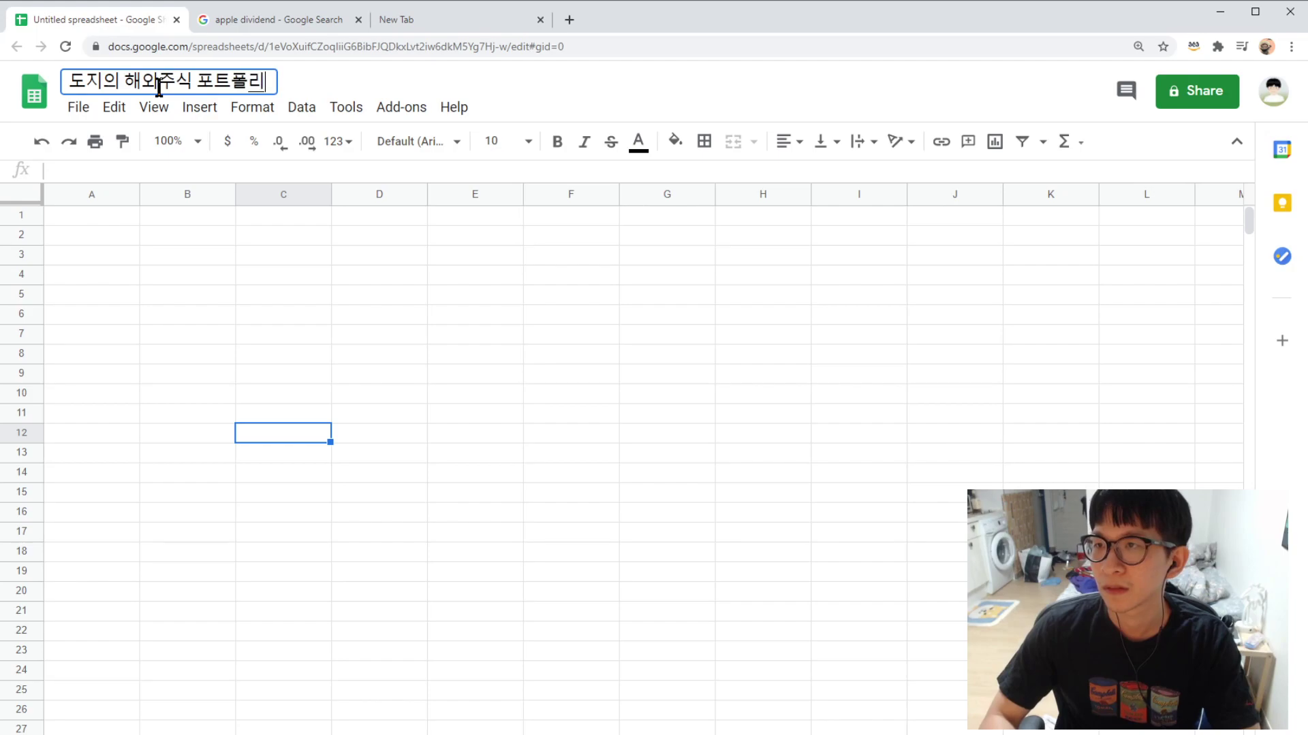
pyautogui.write('오 tracker')
pyautogui.press('Return')
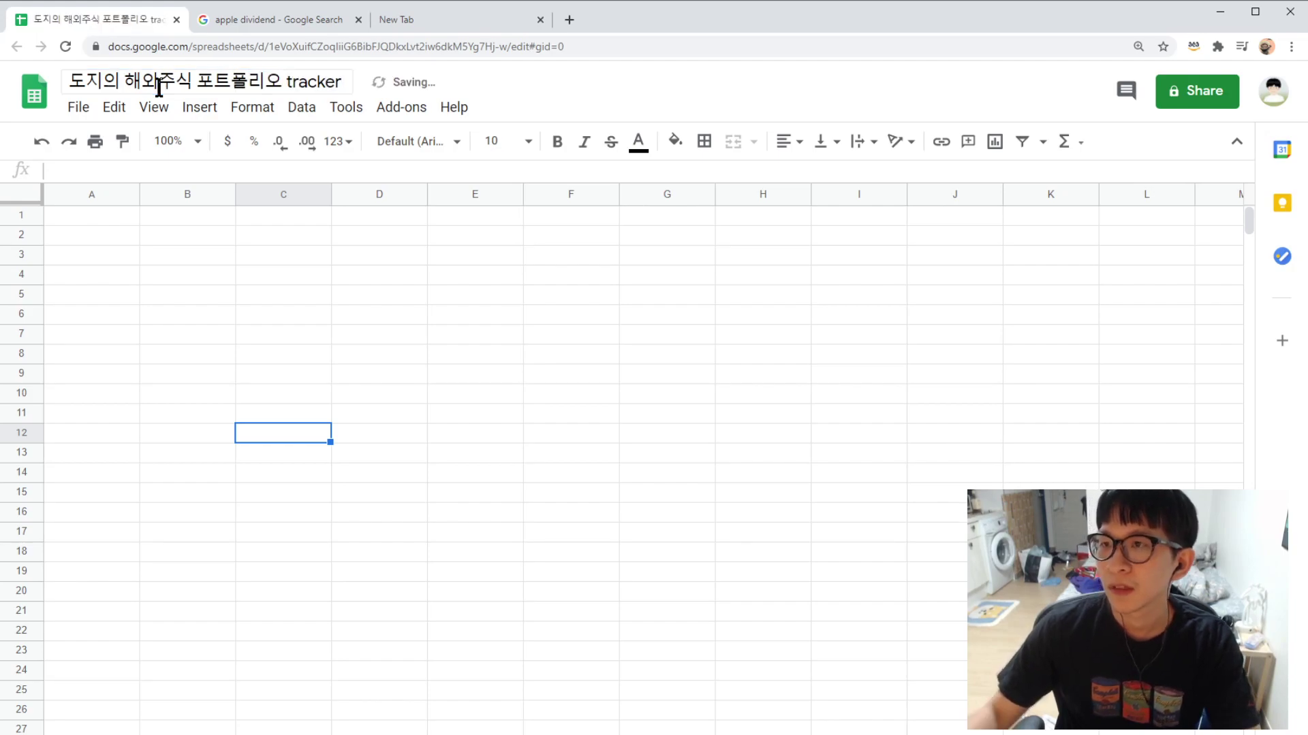
# - Enter a formula in cell B1 that returns the current date with the TODAY function
pyautogui.click(168, 213)
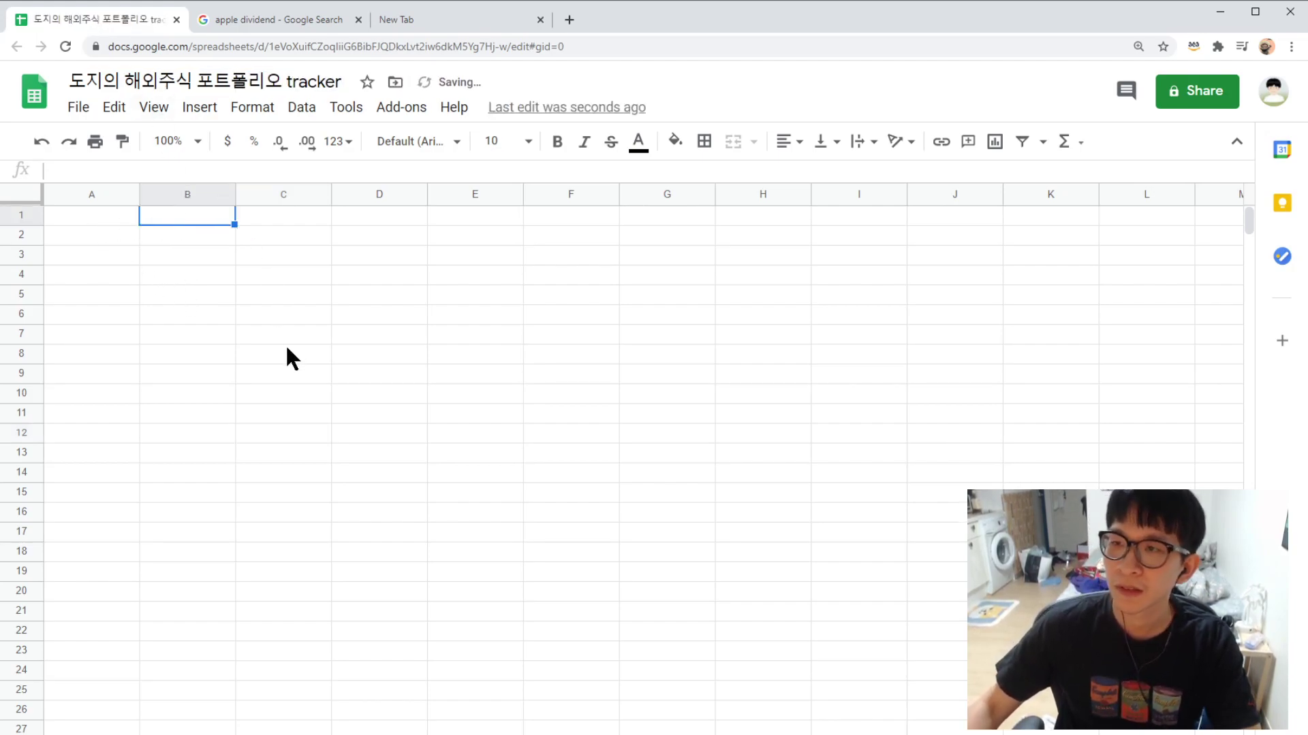
pyautogui.write('+ today')
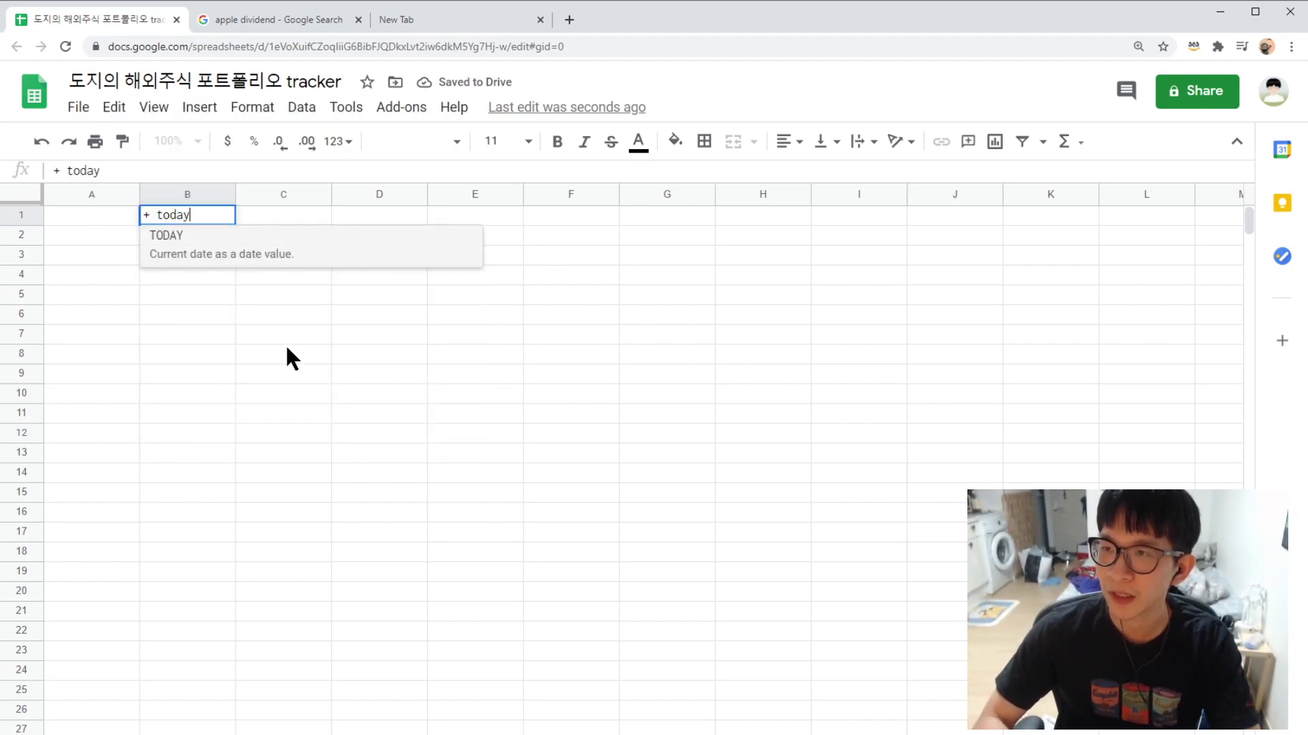
pyautogui.press('Tab')
pyautogui.press('Return')
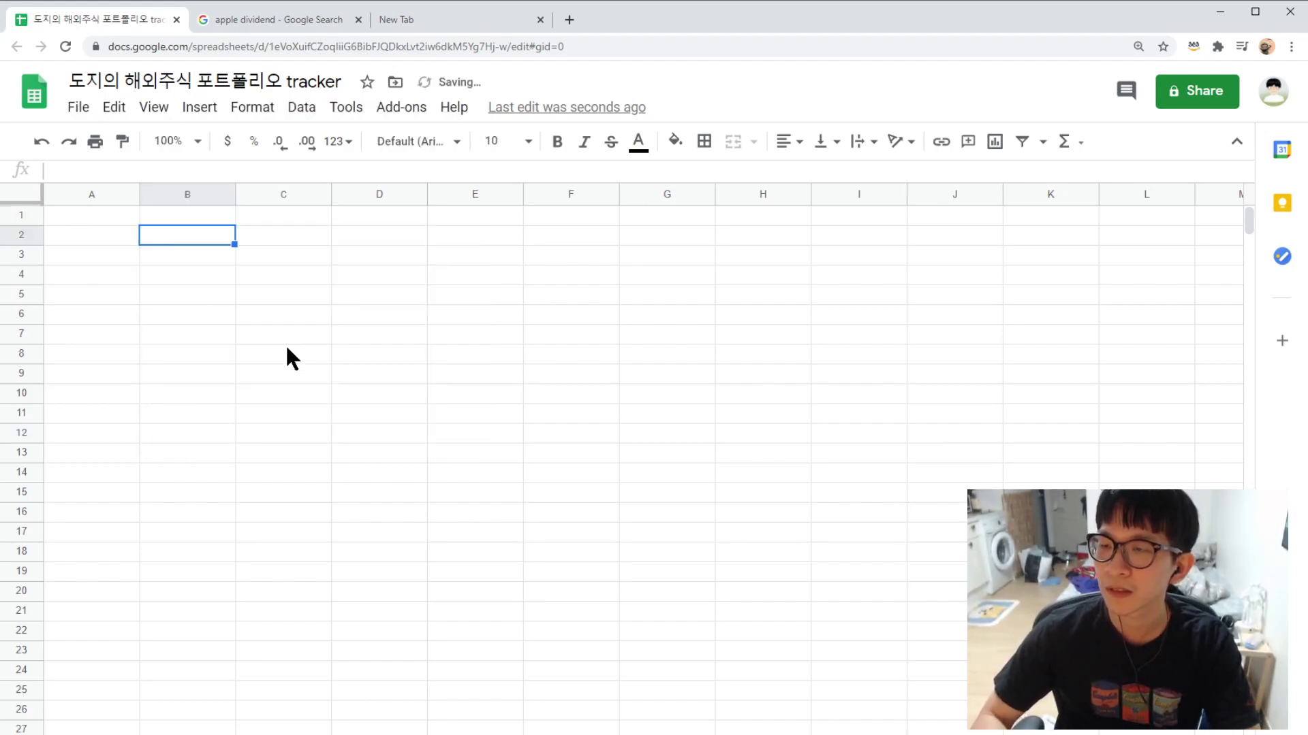
# - Enter a GOOGLEFINANCE formula in cell B2 that fetches the exchange rate for "currency:USDKRW"
pyautogui.write('+ g')
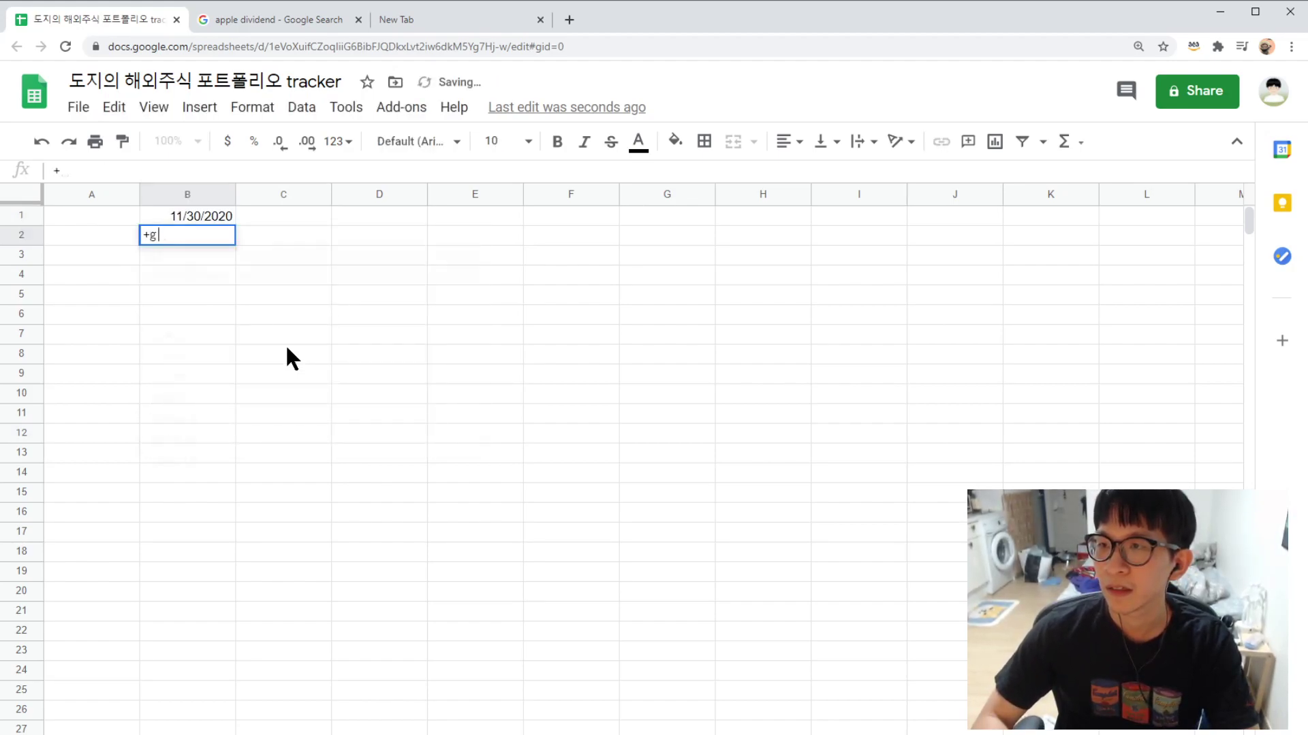
pyautogui.write('ooglefinance(')
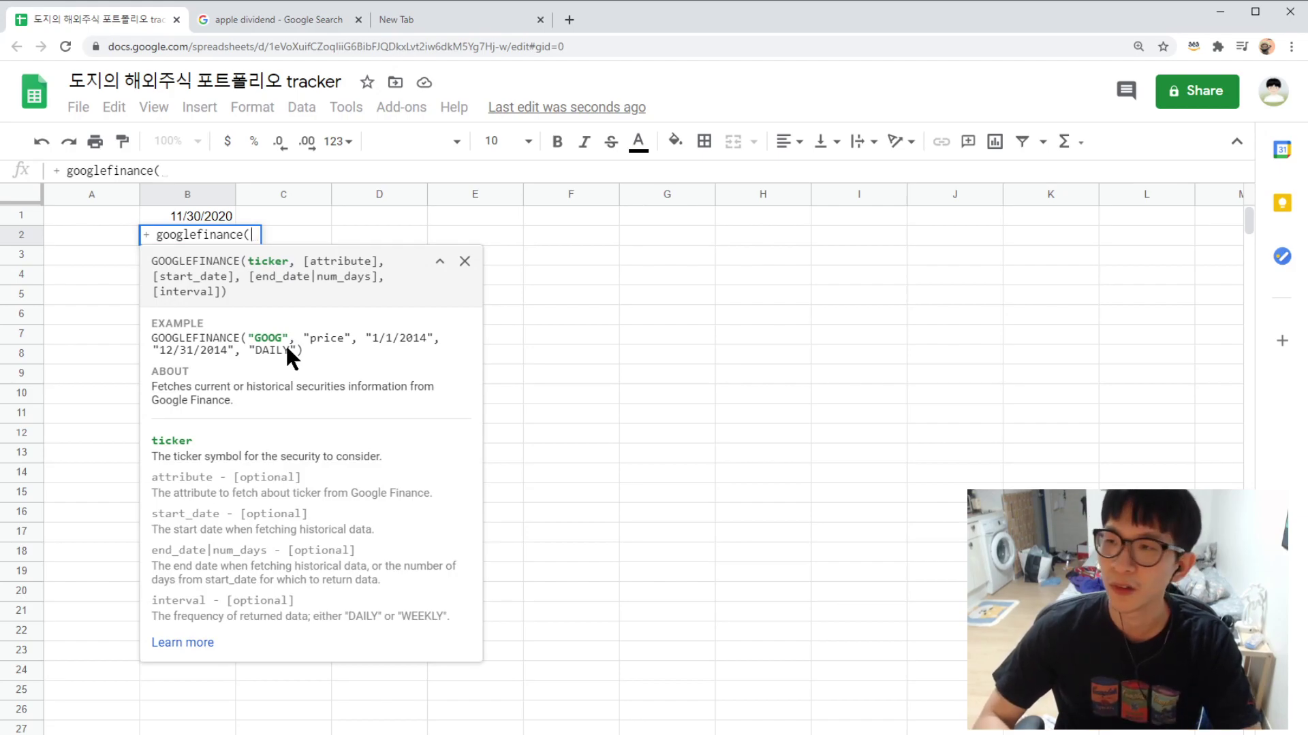
pyautogui.write('currency')
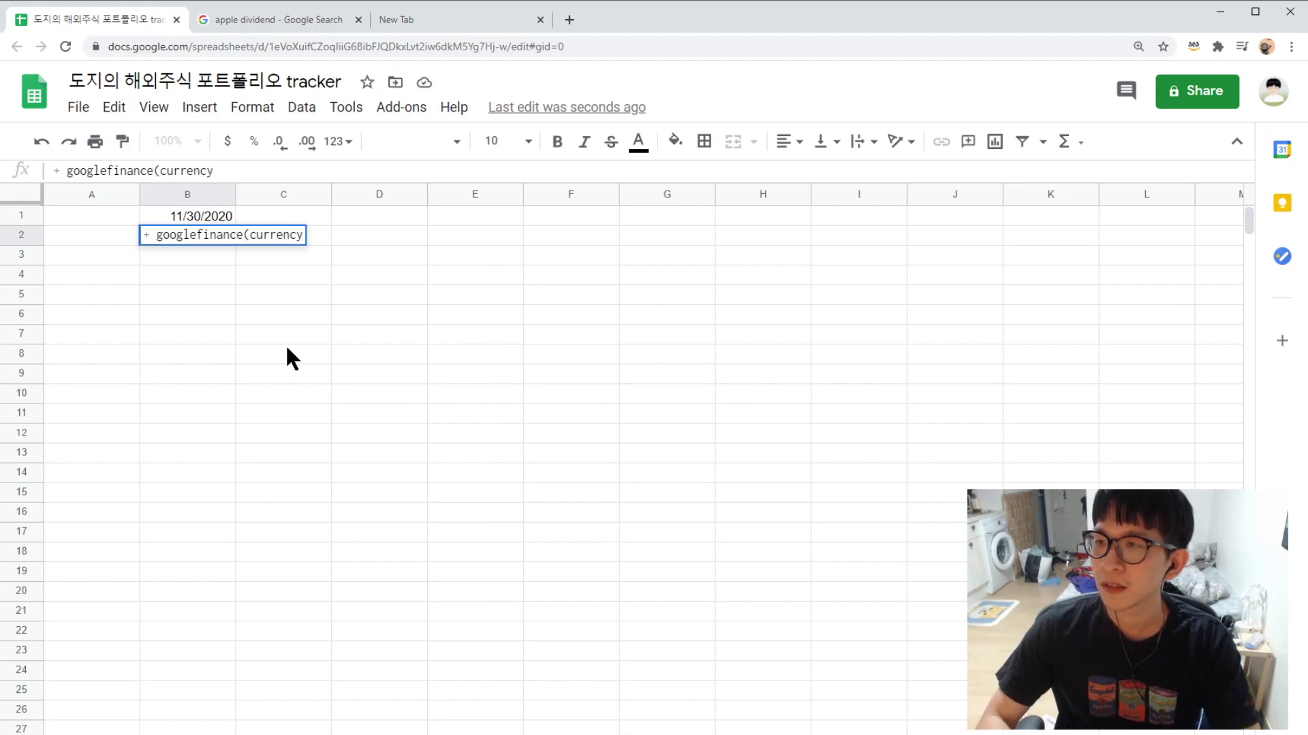
pyautogui.press('BackSpace')
pyautogui.press('BackSpace')
pyautogui.press('BackSpace')
pyautogui.press('BackSpace')
pyautogui.press('BackSpace')
pyautogui.press('BackSpace')
pyautogui.press('BackSpace')
pyautogui.press('BackSpace')
pyautogui.write('"currency:')
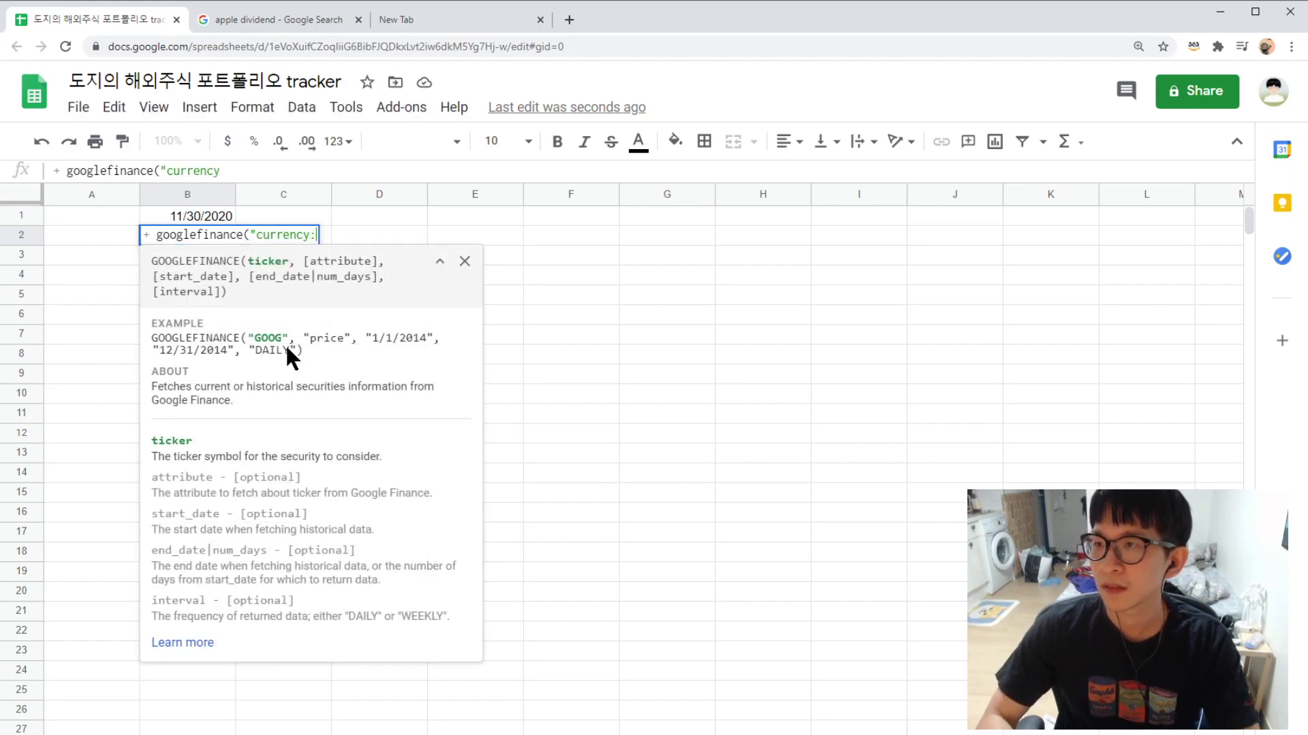
pyautogui.write('USDKRW")')
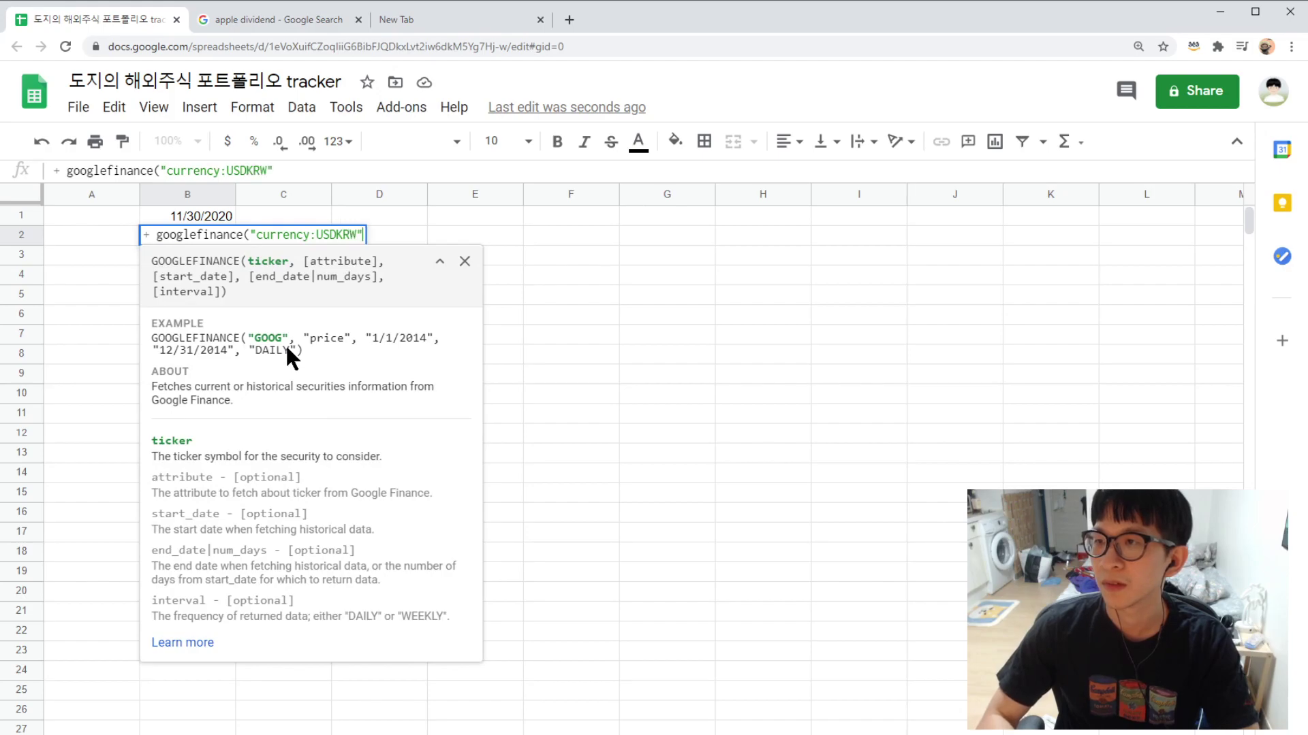
pyautogui.press('Return')
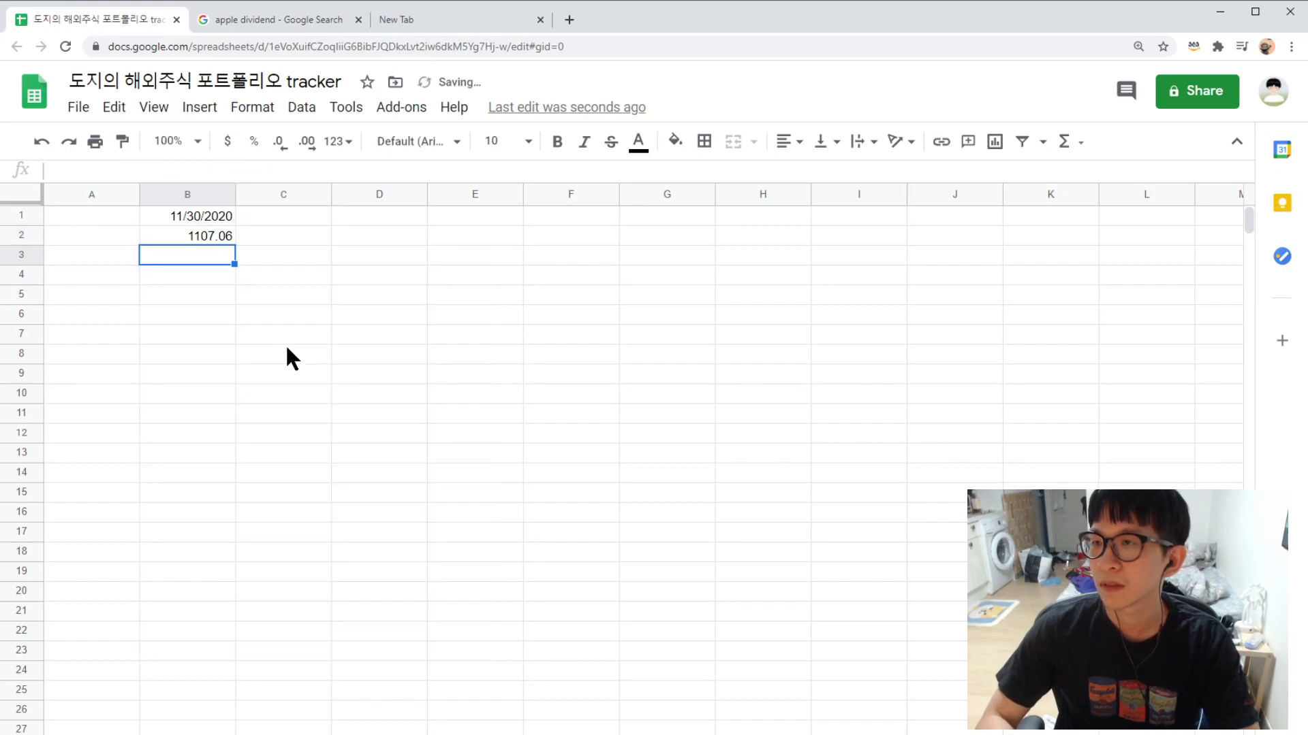
pyautogui.click(207, 242)
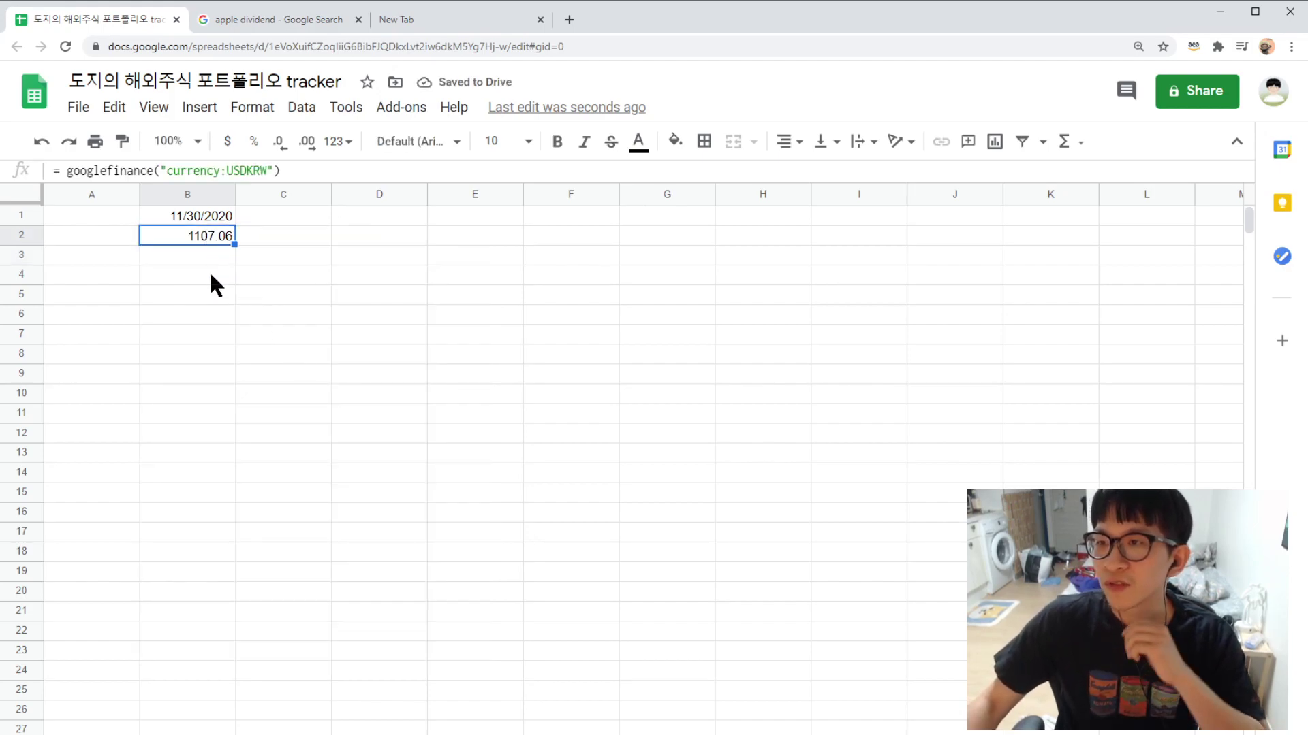
pyautogui.click(209, 269)
pyautogui.click(202, 240)
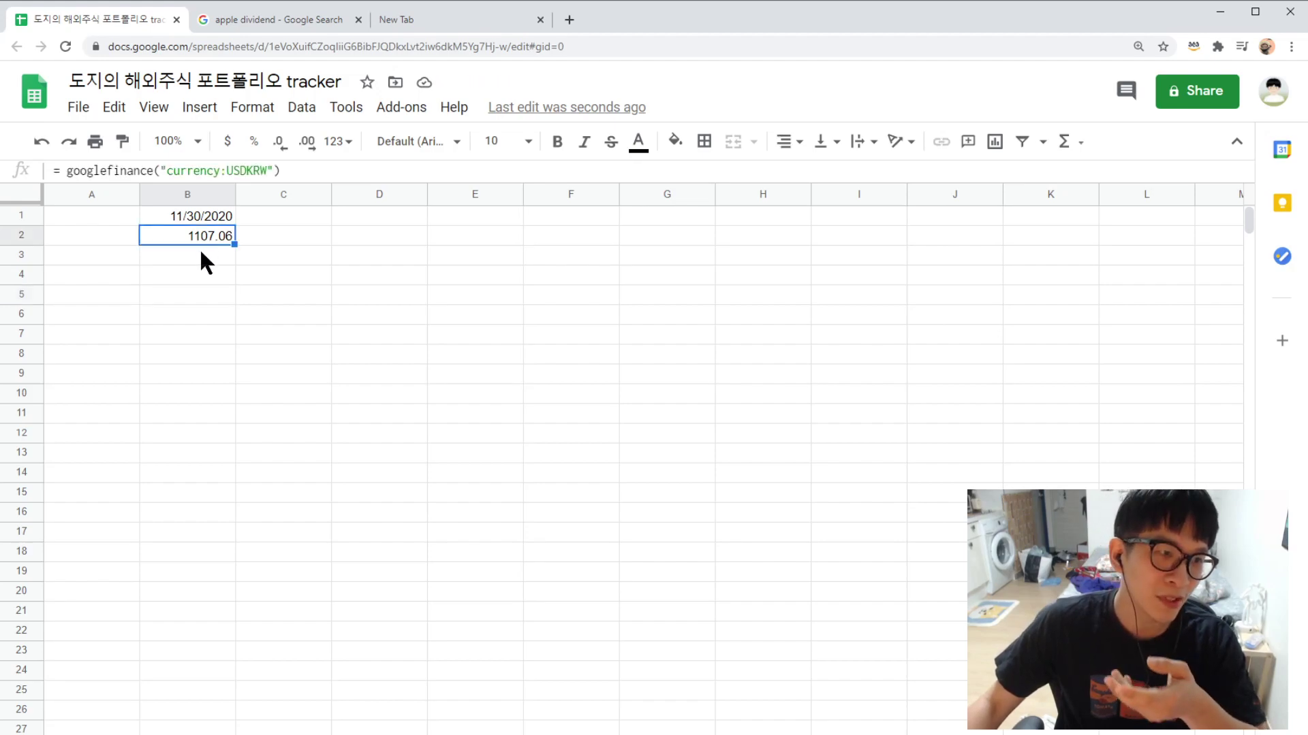
pyautogui.click(259, 257)
pyautogui.click(195, 237)
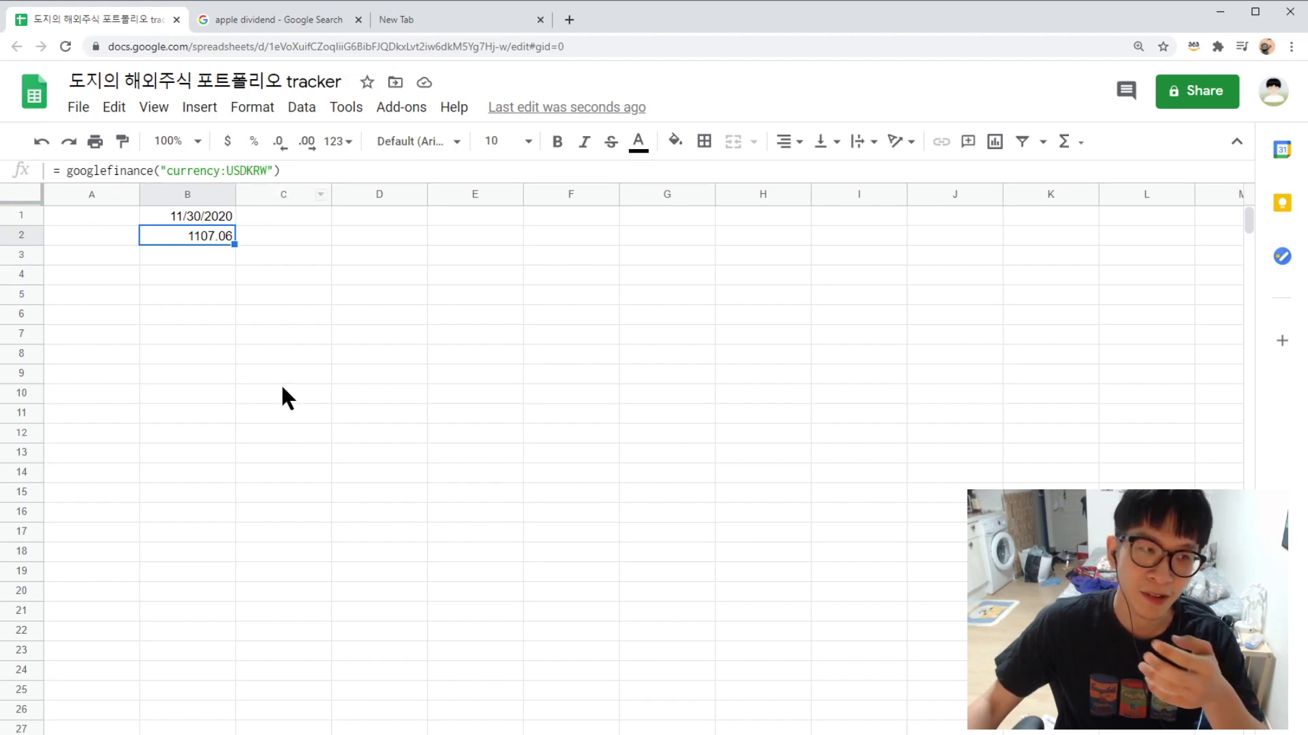
pyautogui.click(209, 272)
pyautogui.click(215, 239)
pyautogui.click(239, 295)
pyautogui.click(196, 258)
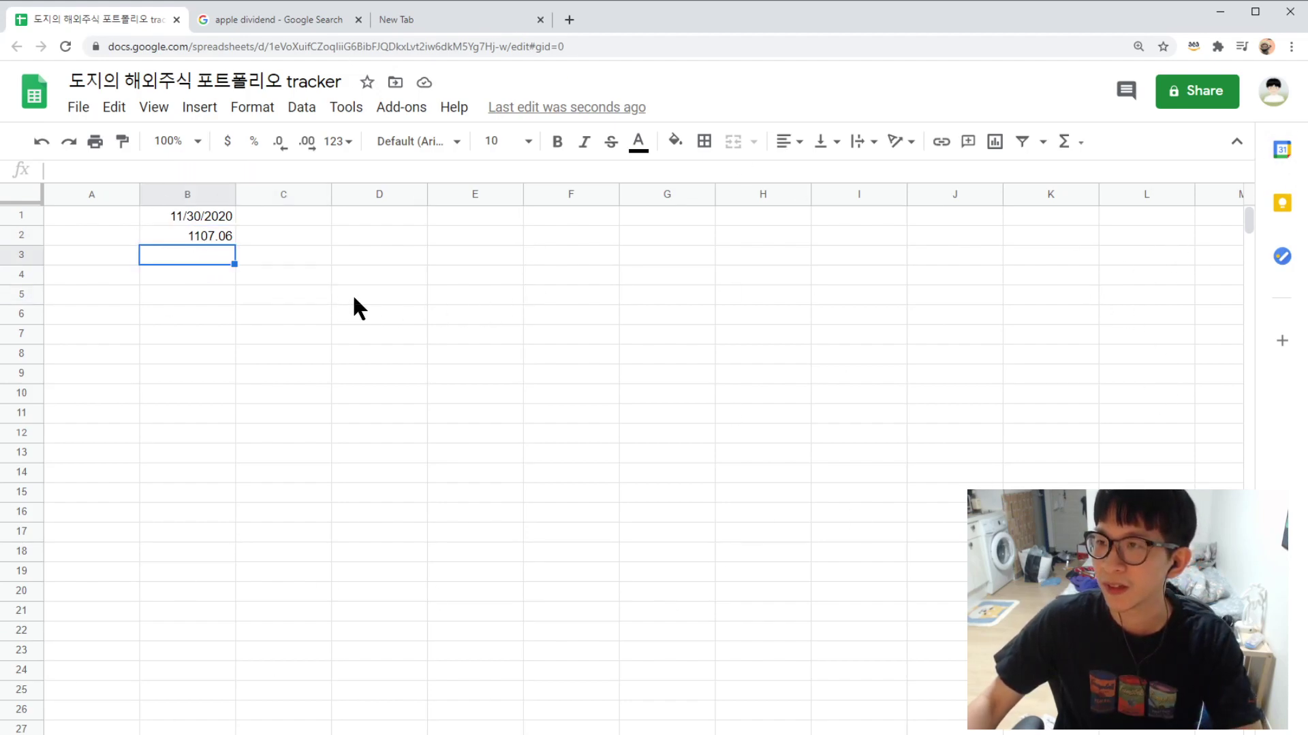
# - Start the portfolio table's header row by entering 주식종목 in cell E2 and 티커 in cell F2
pyautogui.click(464, 308)
pyautogui.click(473, 250)
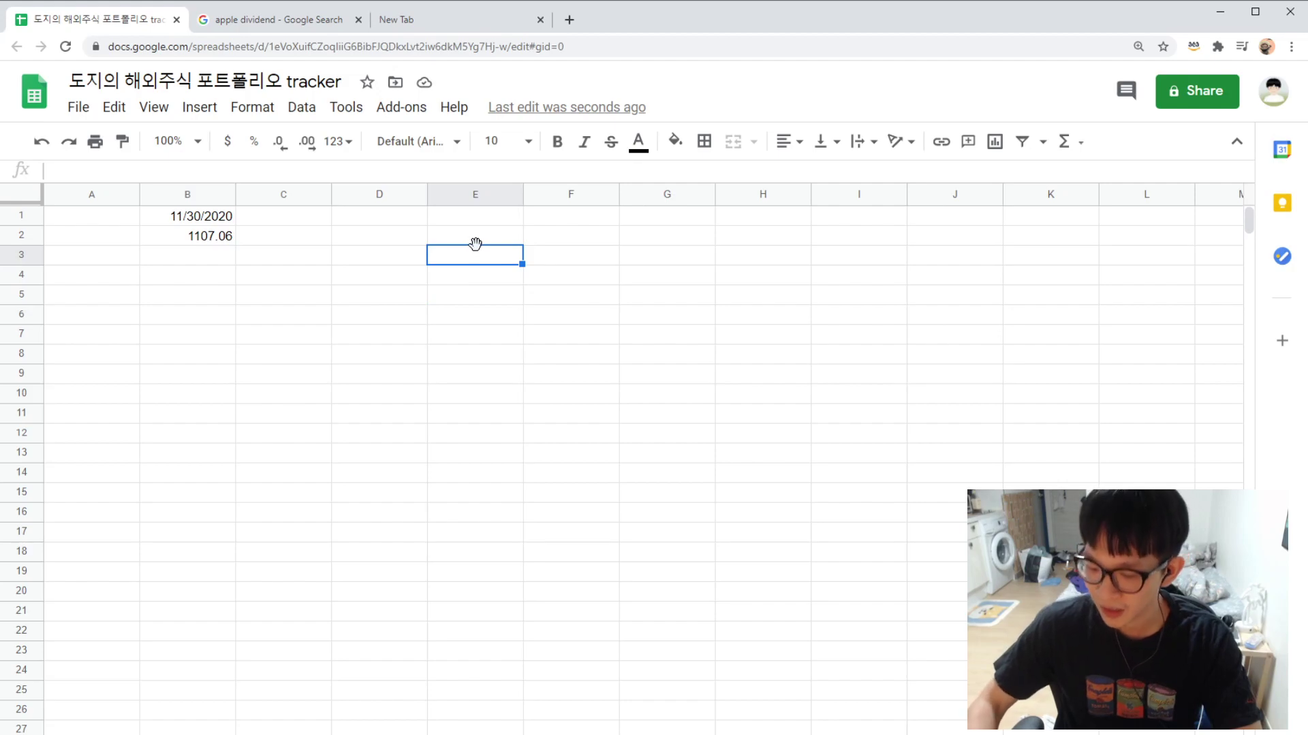
pyautogui.click(475, 243)
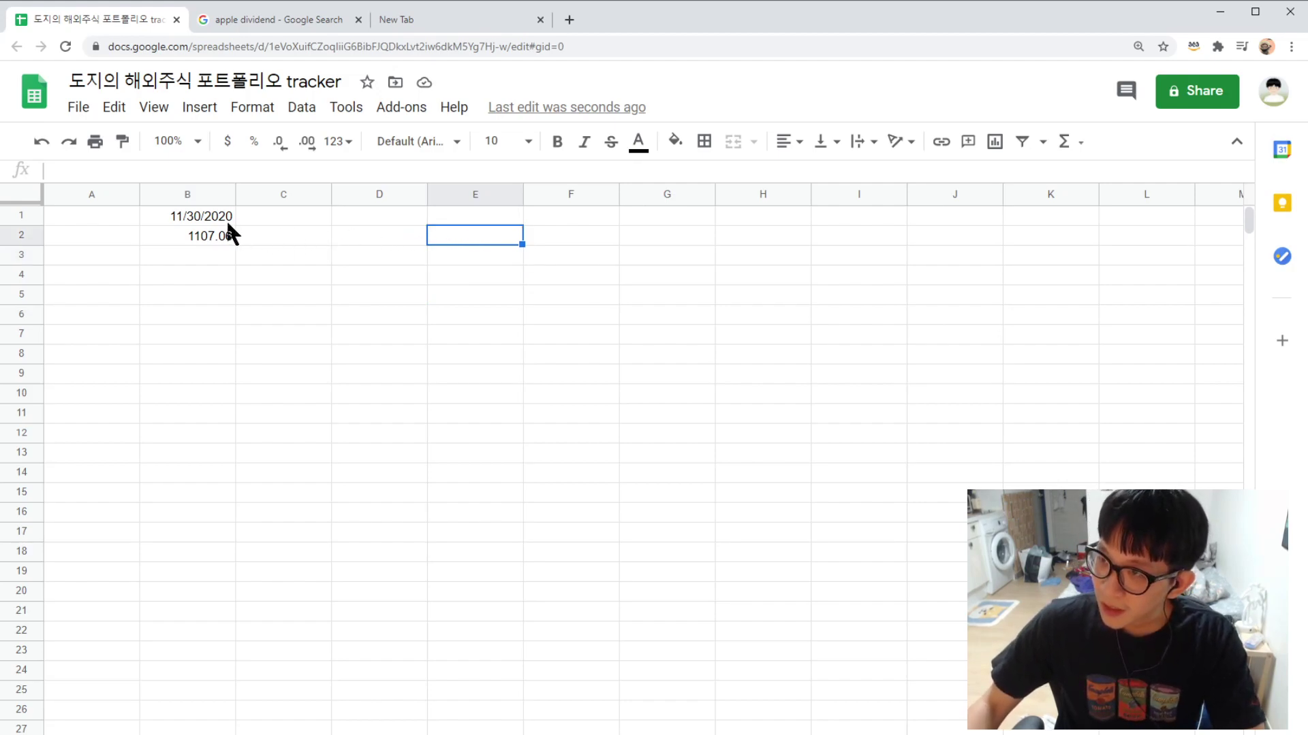
pyautogui.click(216, 218)
pyautogui.click(487, 240)
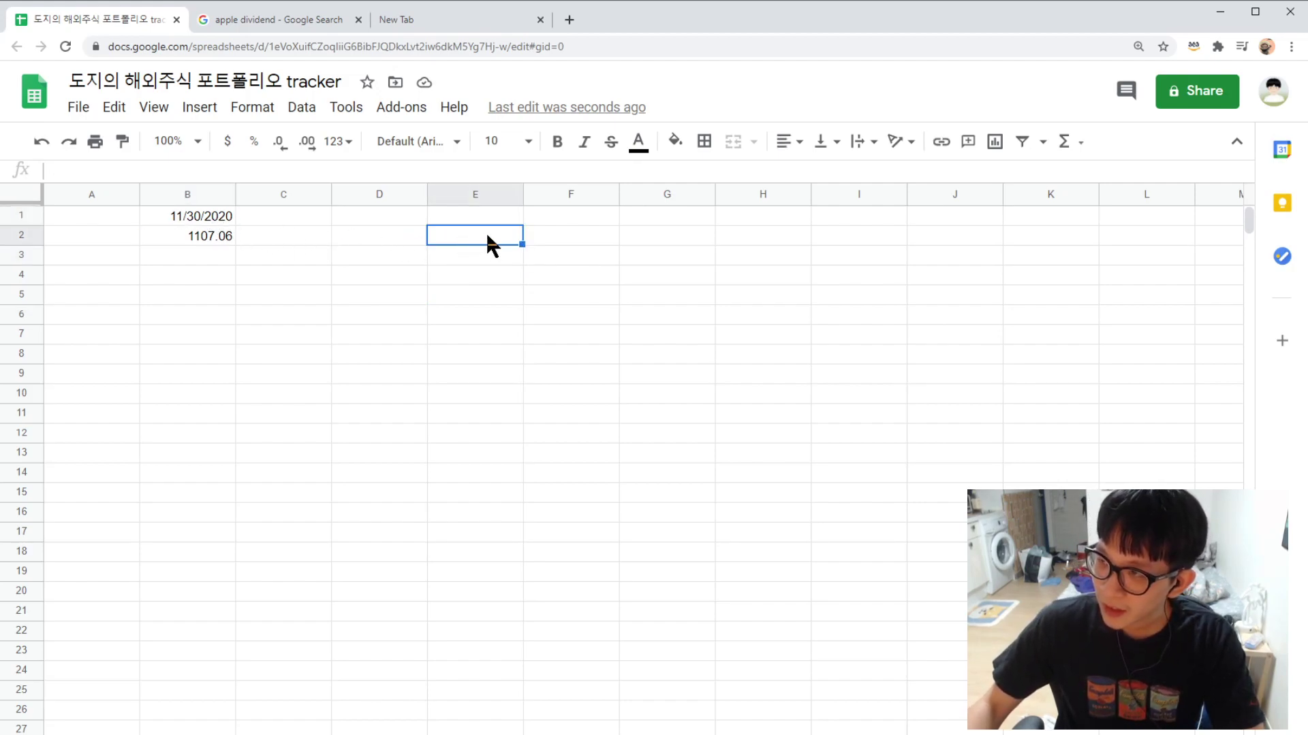
pyautogui.write('=')
pyautogui.press('BackSpace')
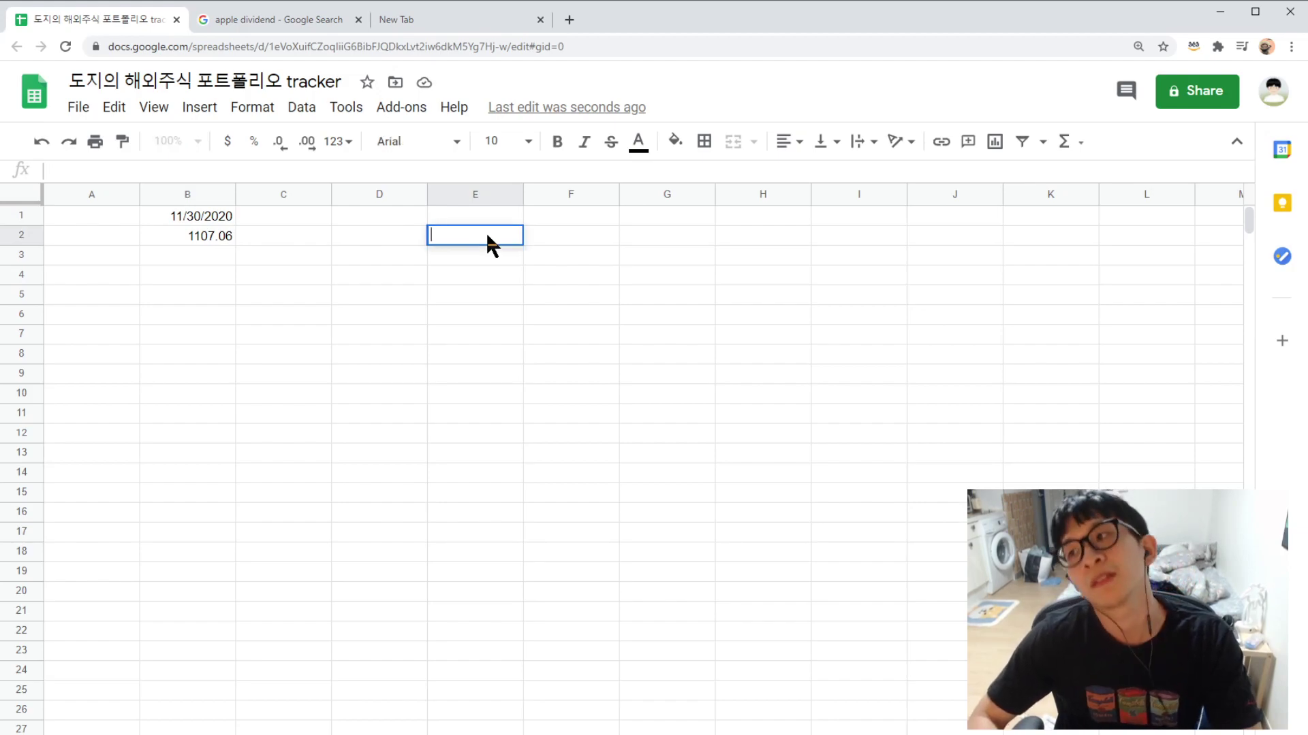
pyautogui.write('주')
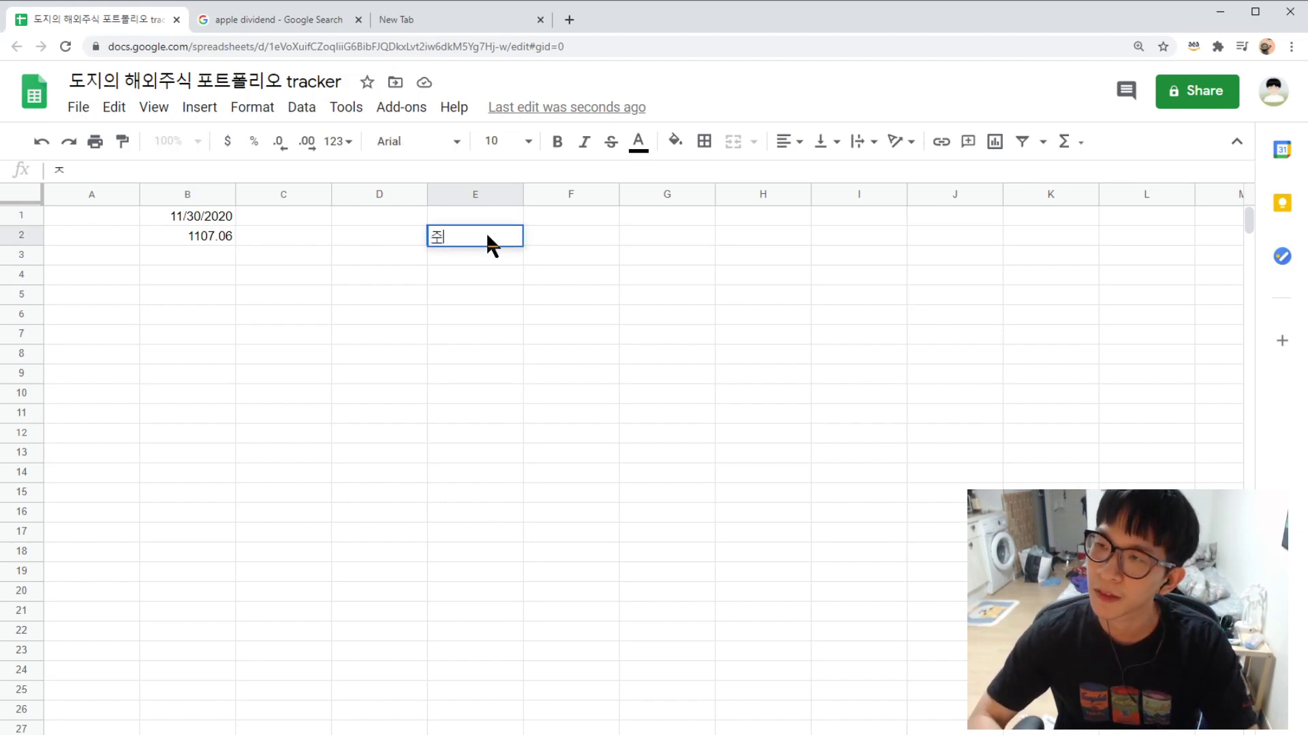
pyautogui.write('식종모')
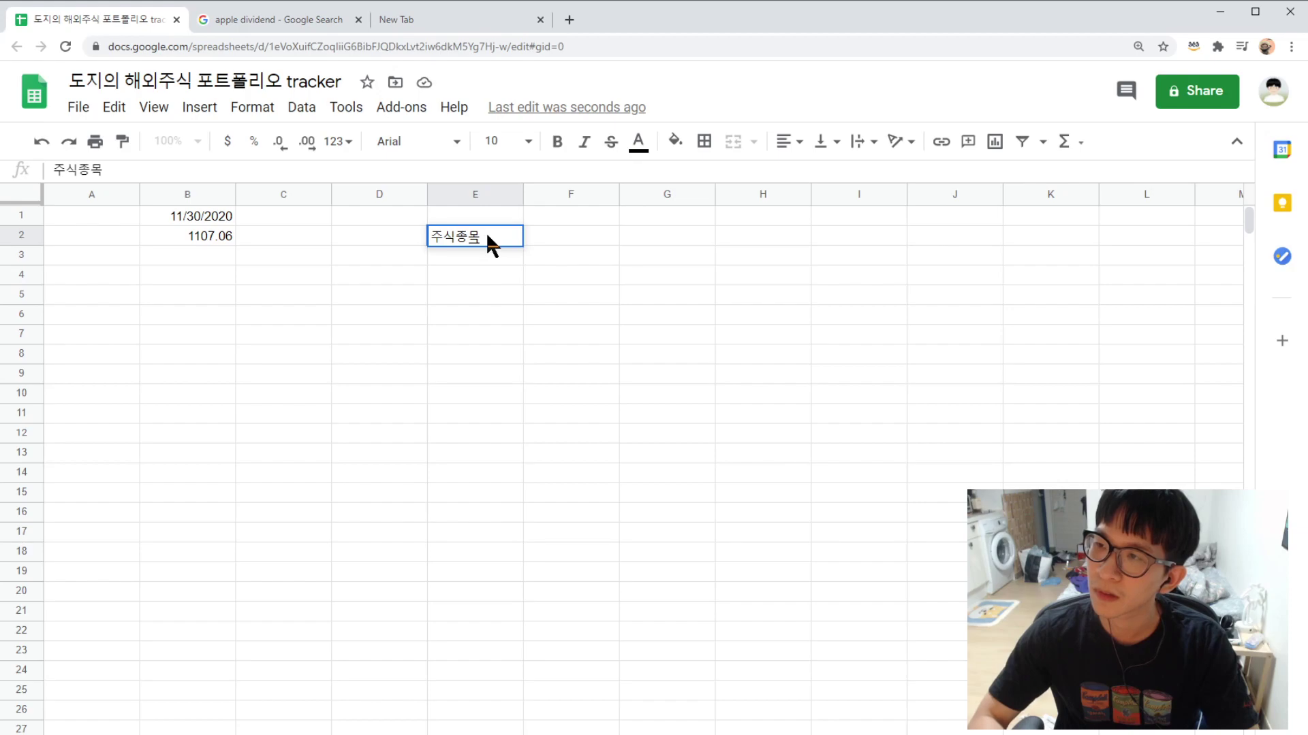
pyautogui.press('Tab')
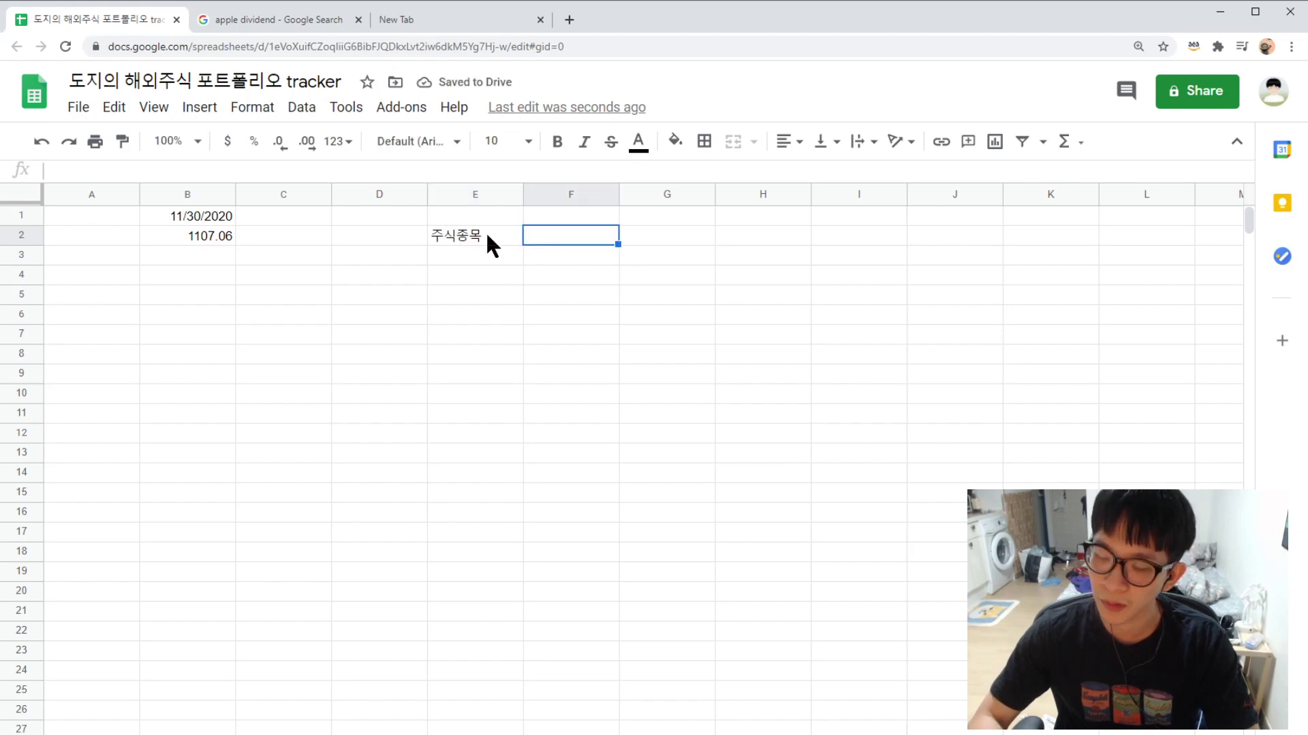
pyautogui.write('ㅌㅣ커')
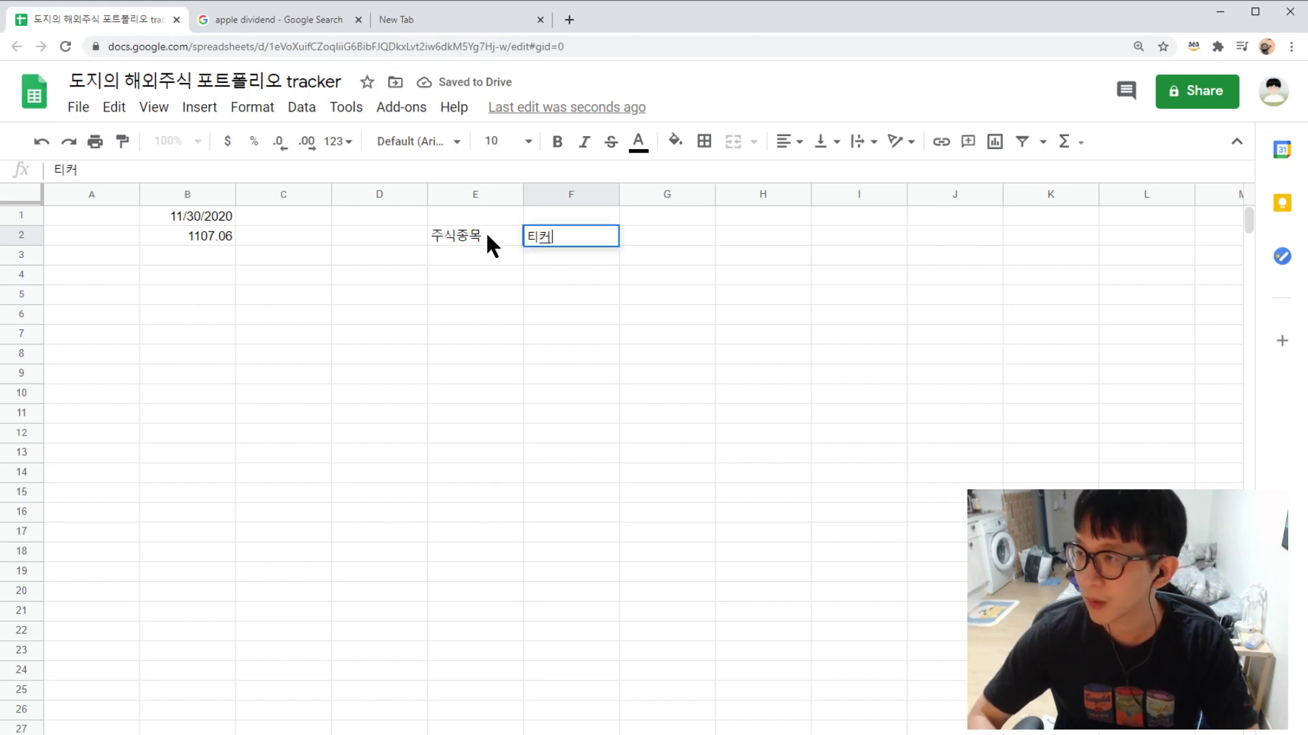
pyautogui.press('Tab')
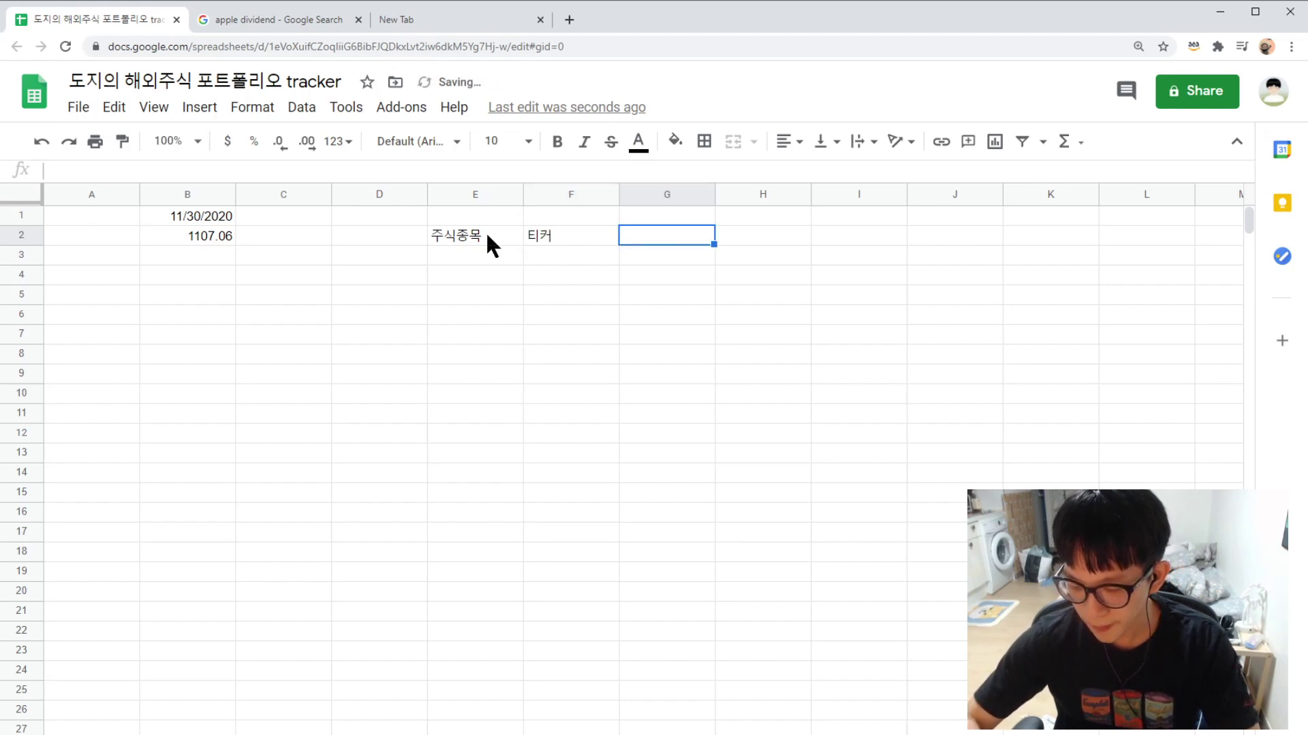
# - Add the column headers 보유주식숫자 in cell G2 and 구입날짜 in cell H2
pyautogui.write('보윶ㅜ식숫지')
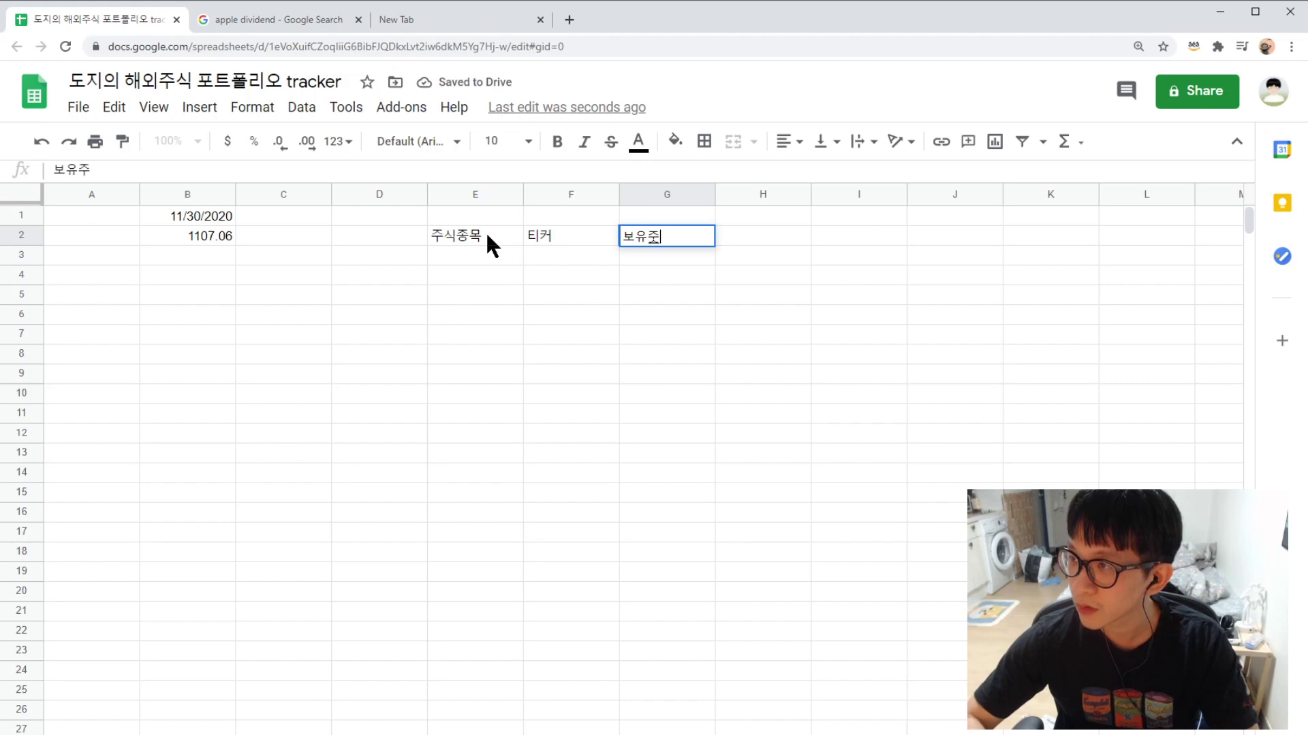
pyautogui.press('BackSpace')
pyautogui.write('ㅏ')
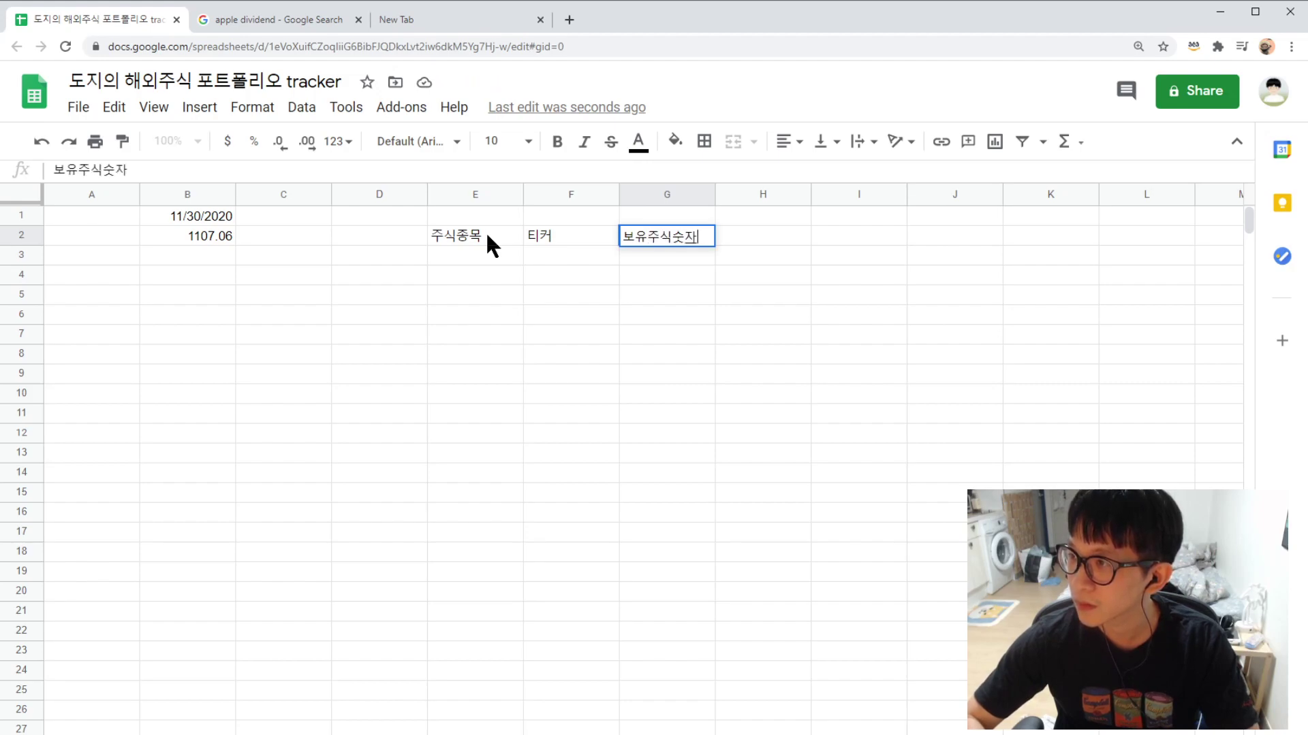
pyautogui.press('Tab')
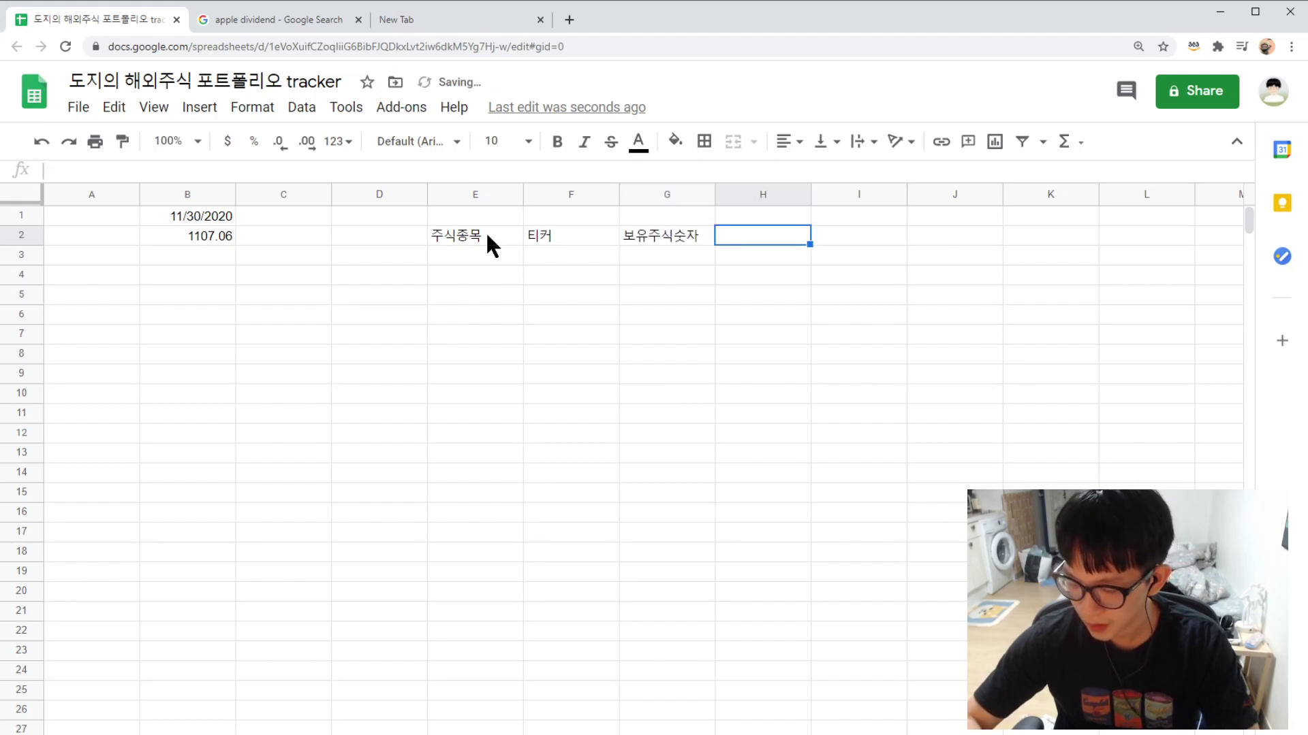
pyautogui.write('구입날짜')
pyautogui.press('Tab')
# - Add the column headers 현재주가, 투자금액 and 매수금액 in cells I2, J2 and K2
pyautogui.write('현재주가')
pyautogui.press('Tab')
pyautogui.write('투자금액')
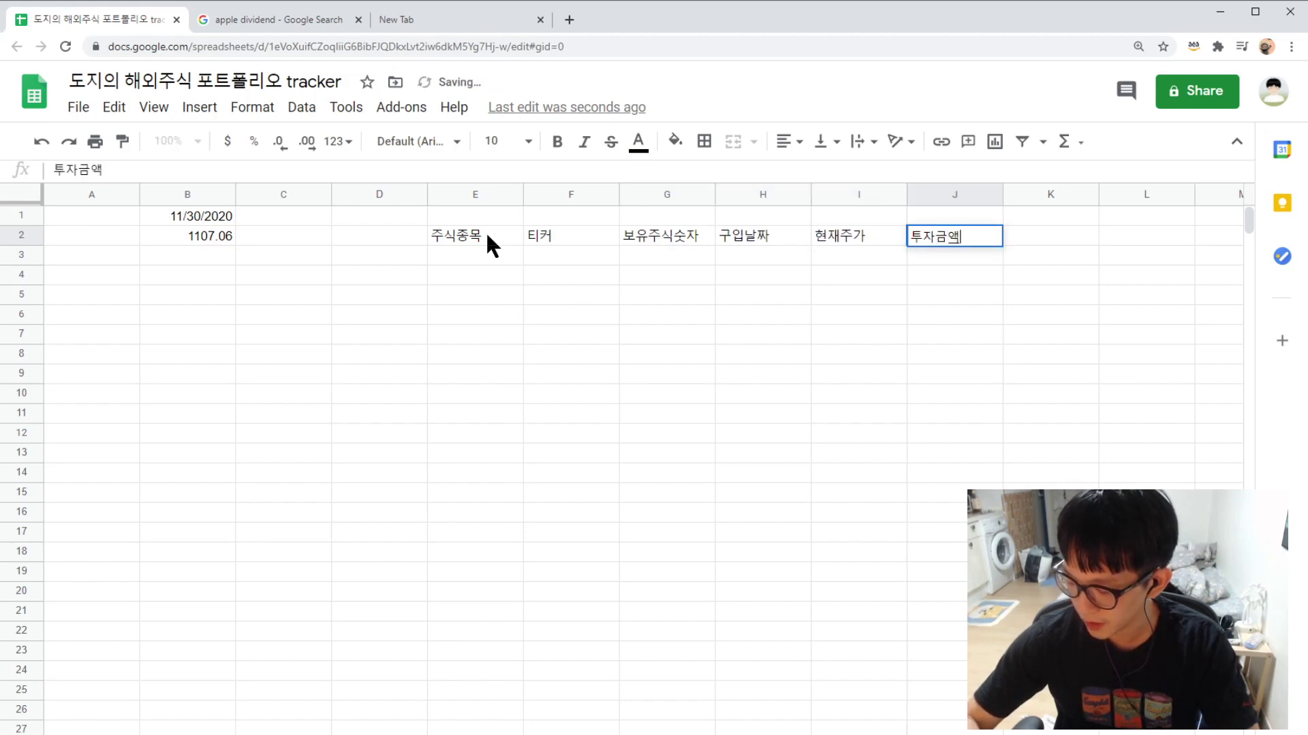
pyautogui.press('Tab')
pyautogui.write('매수금액')
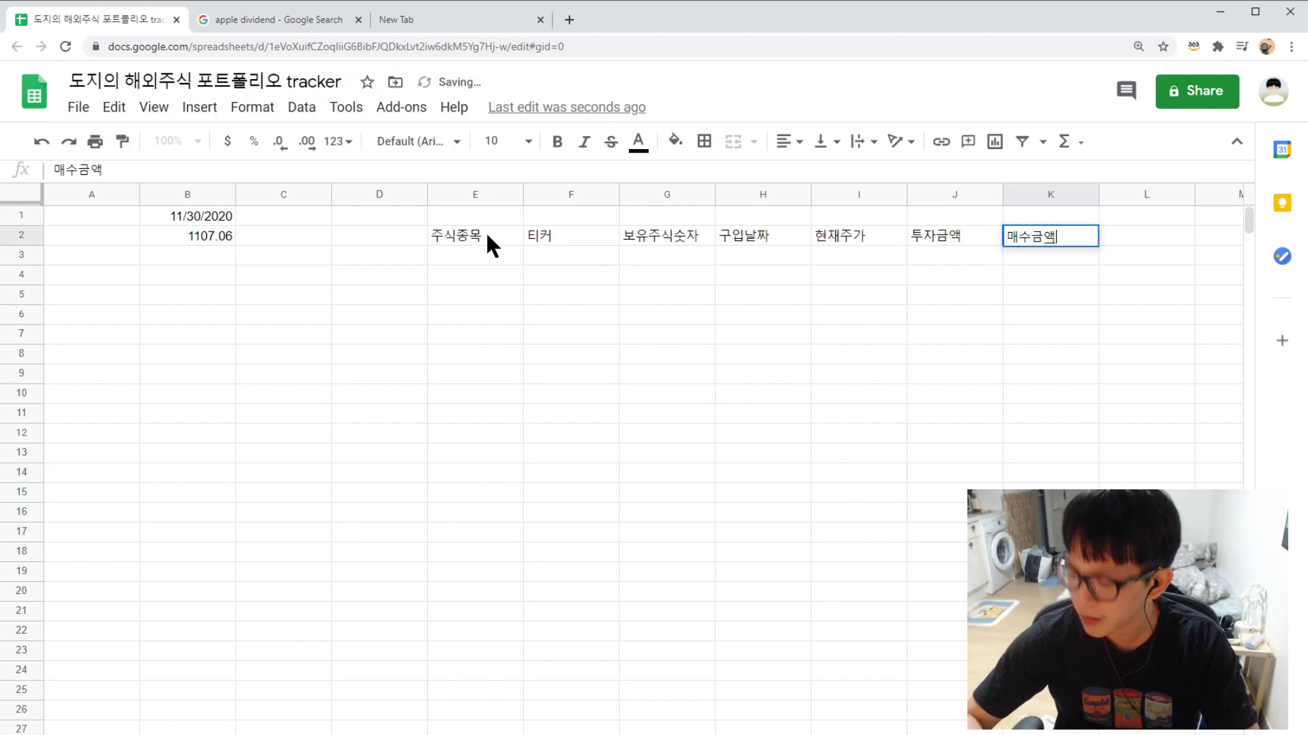
pyautogui.press('Tab')
# - Change the header in cell J2 to 총투자금액 and select the empty header cell L2
pyautogui.press('Left')
pyautogui.press('Left')
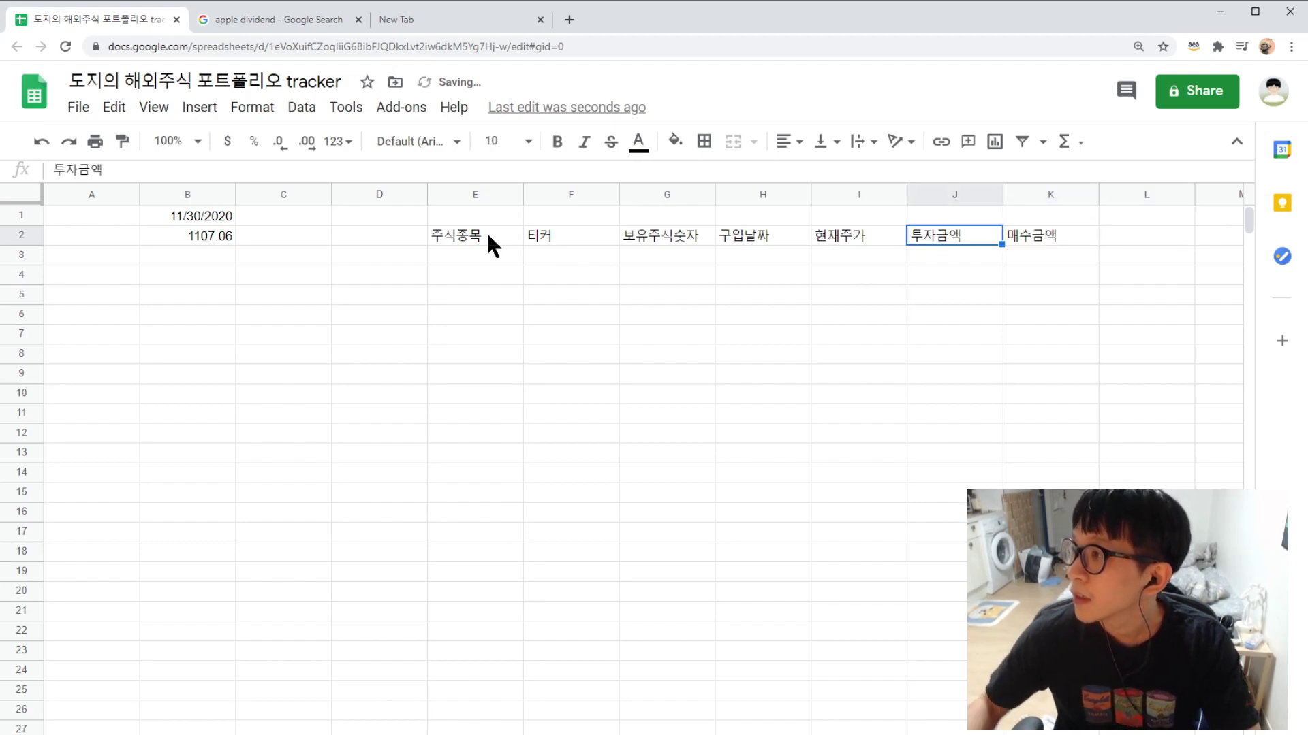
pyautogui.doubleClick(938, 232)
pyautogui.write('총')
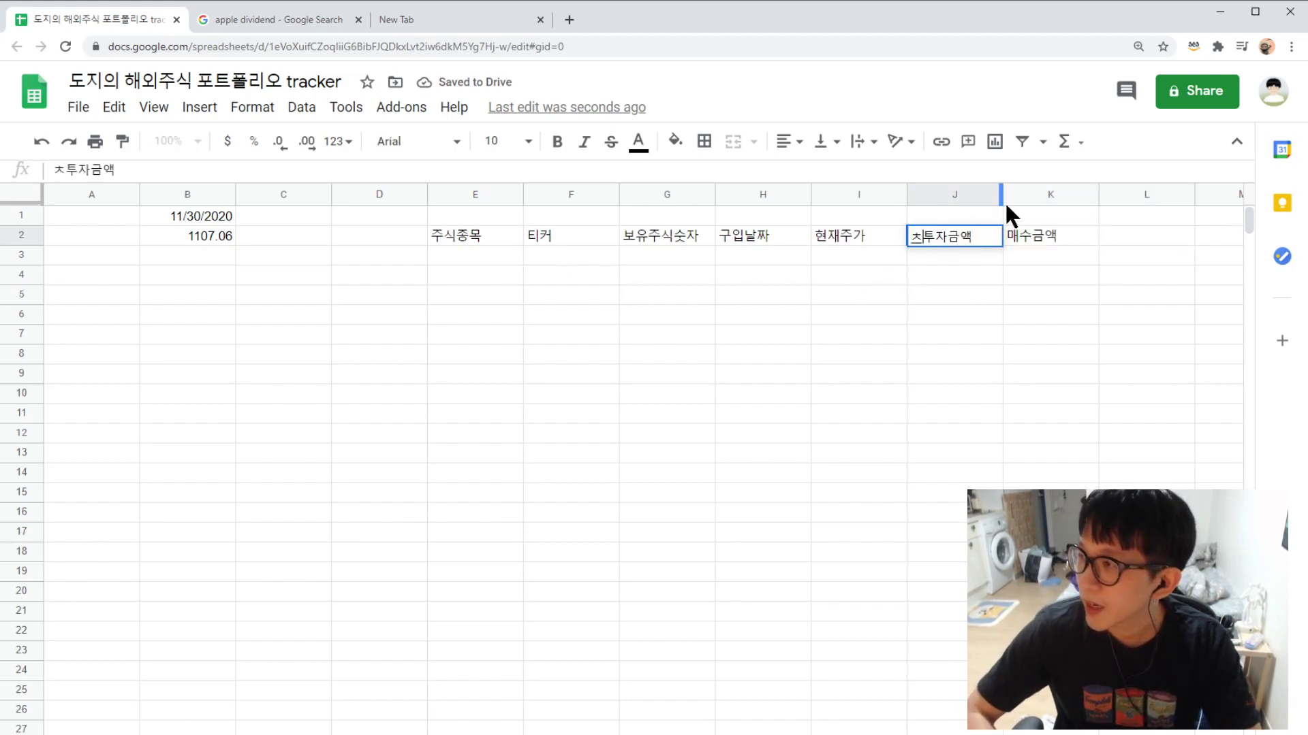
pyautogui.press('Return')
pyautogui.press('Right')
pyautogui.press('Right')
pyautogui.press('Up')
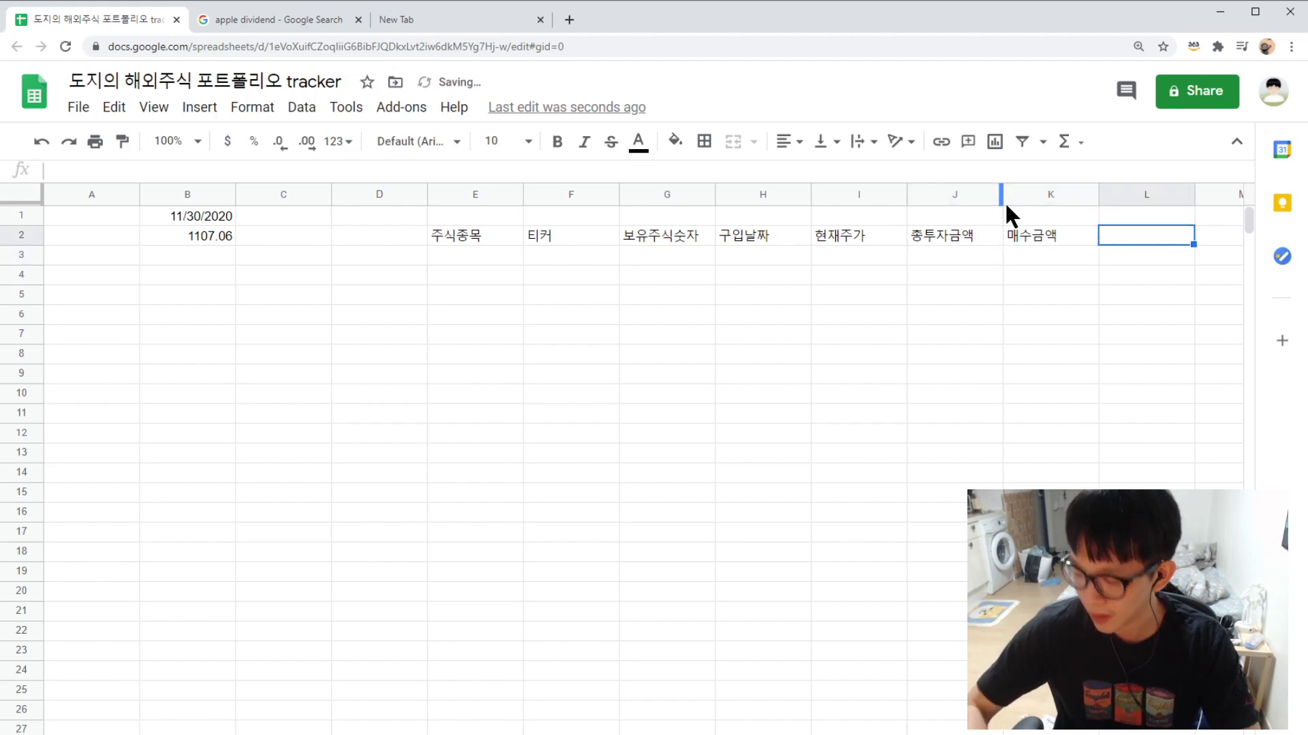
# - Add the column headers 현재가치 in cell L2, %변화 in cell M2 and $손익 in cell N2
pyautogui.write('현재가치')
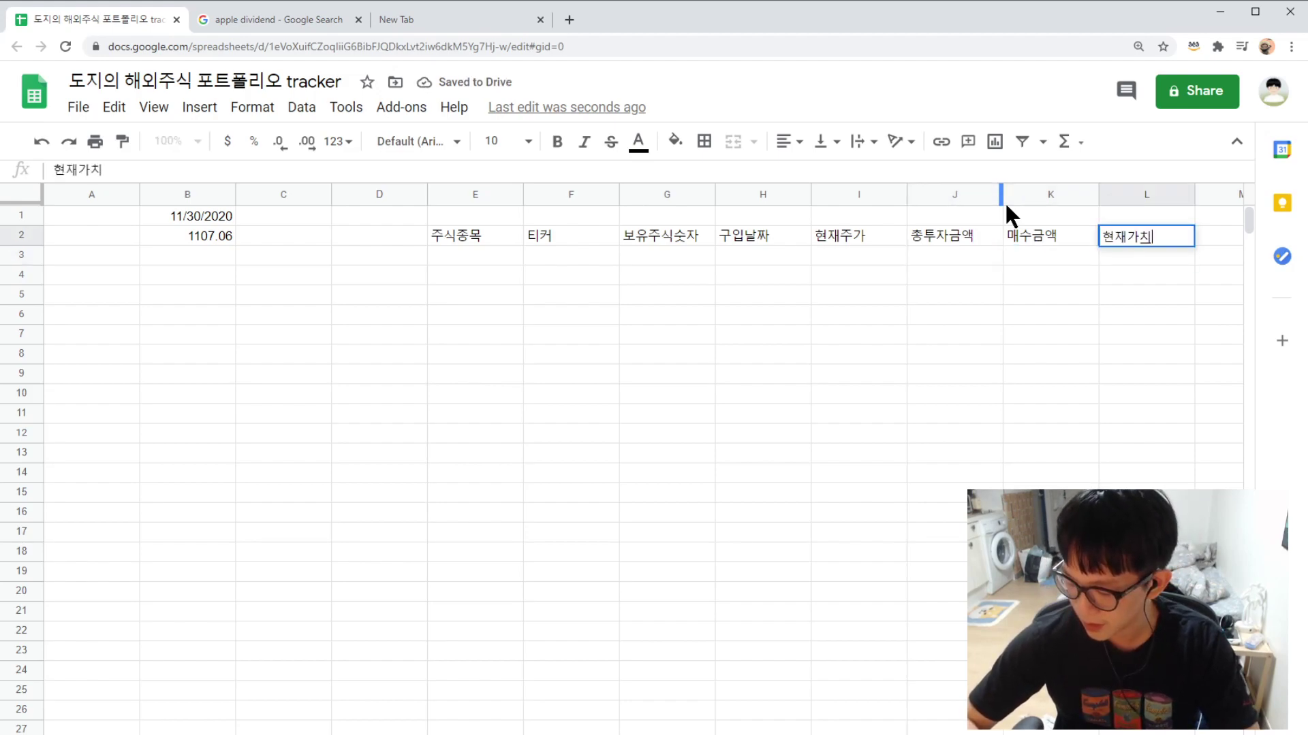
pyautogui.press('Tab')
pyautogui.write('%ㅂ')
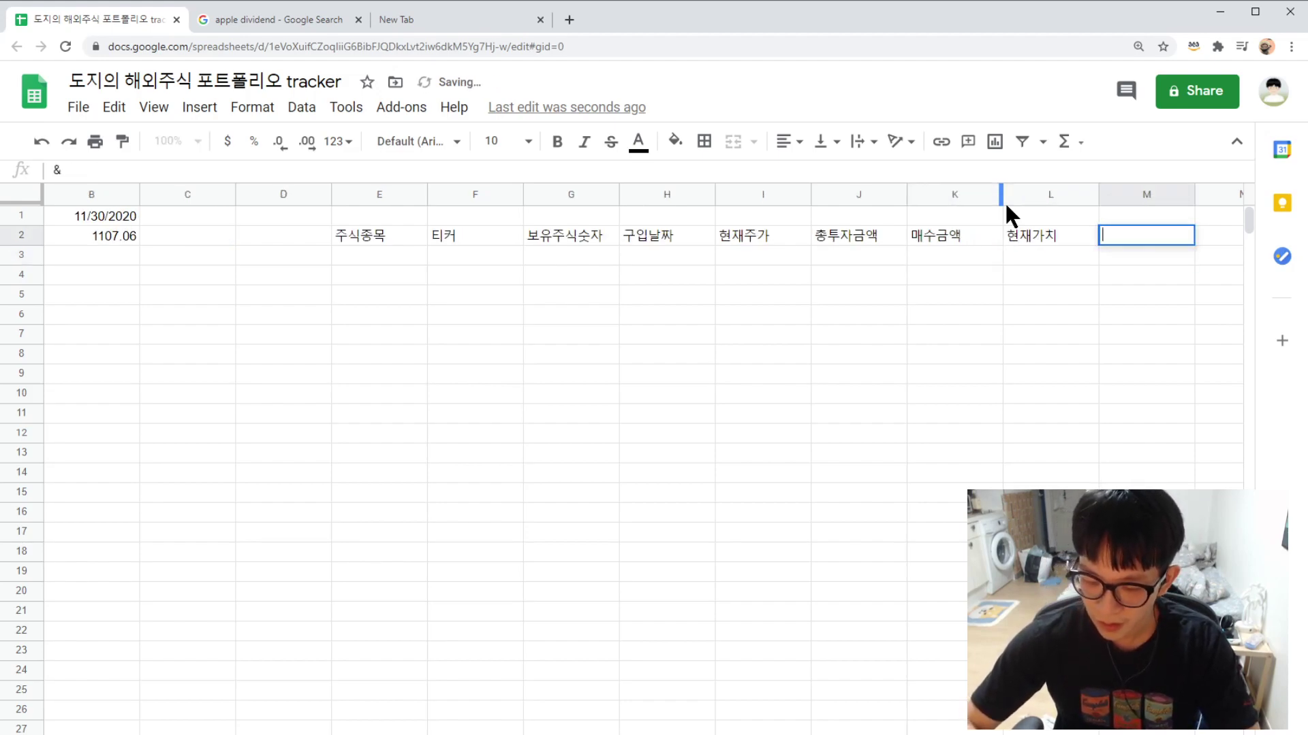
pyautogui.write('변화')
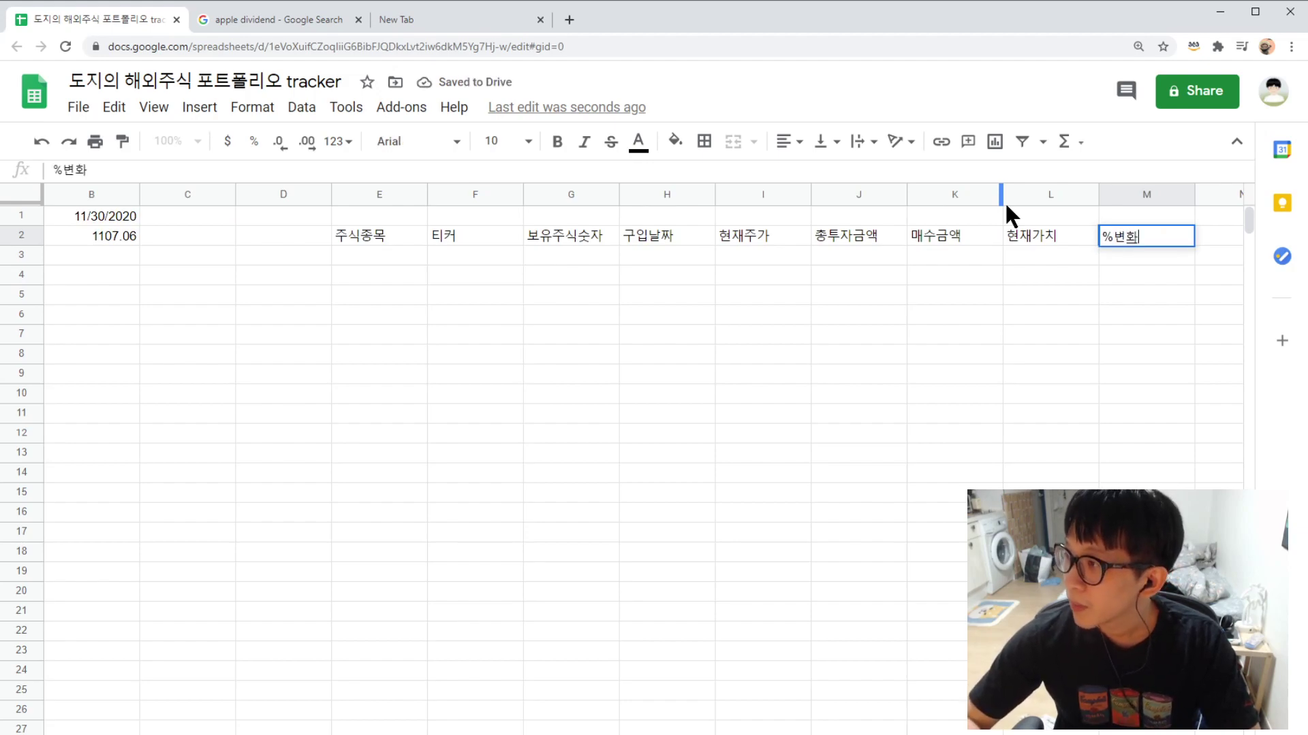
pyautogui.press('Tab')
pyautogui.write('$손익')
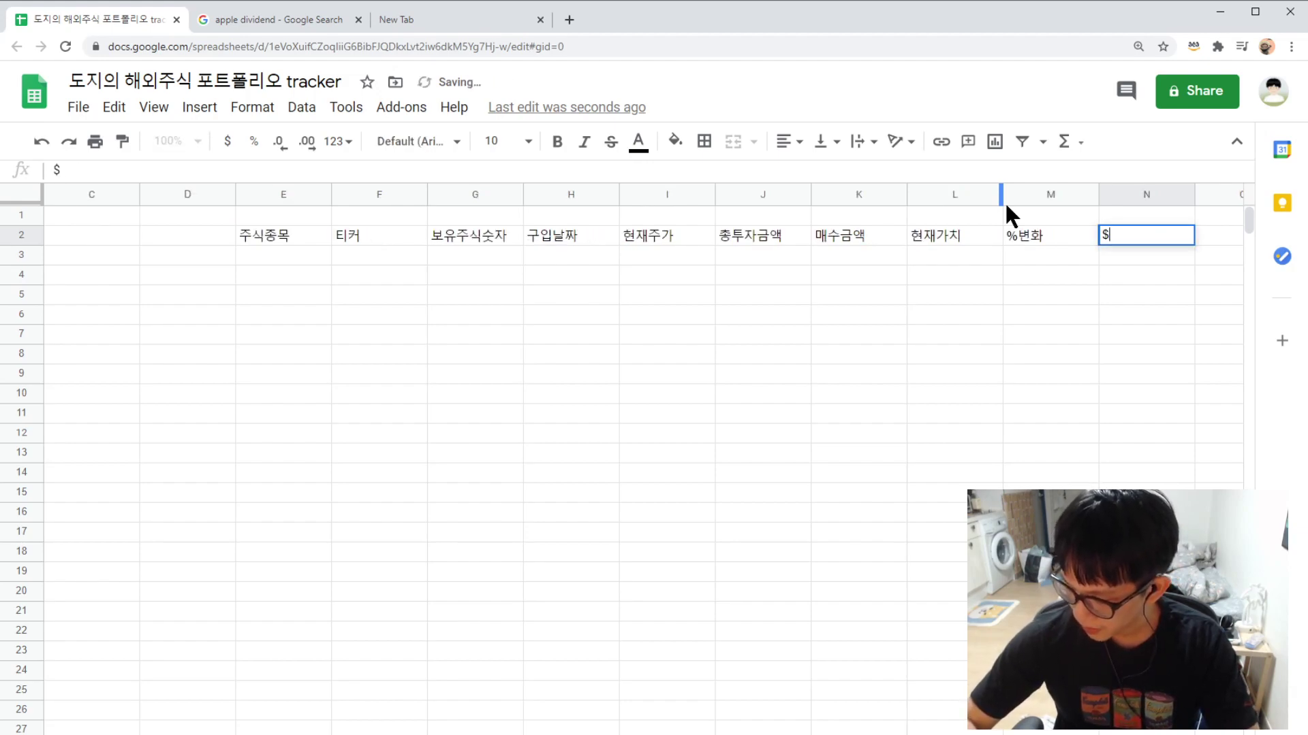
pyautogui.press('Tab')
# - Add the column headers 한화환전금액 in cell O2 and 보유기간 in cell P2
pyautogui.write('한')
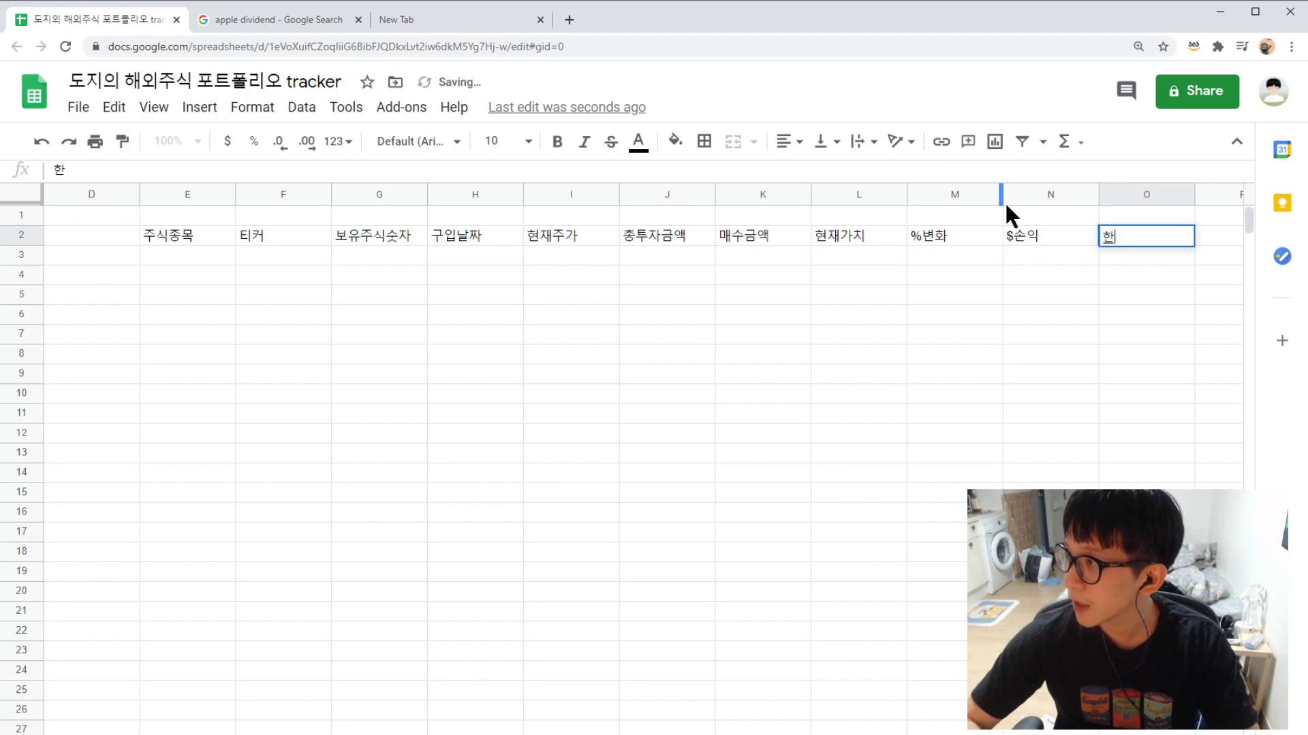
pyautogui.write('화환전')
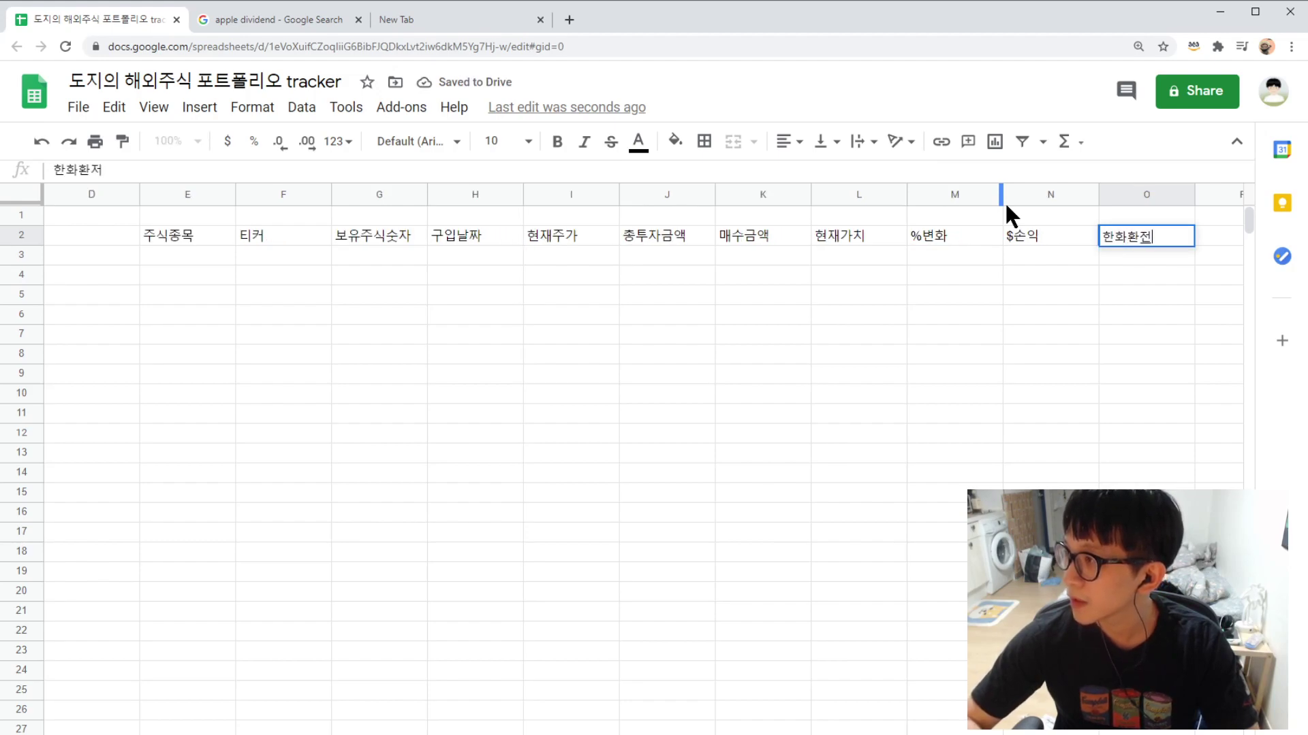
pyautogui.press('Tab')
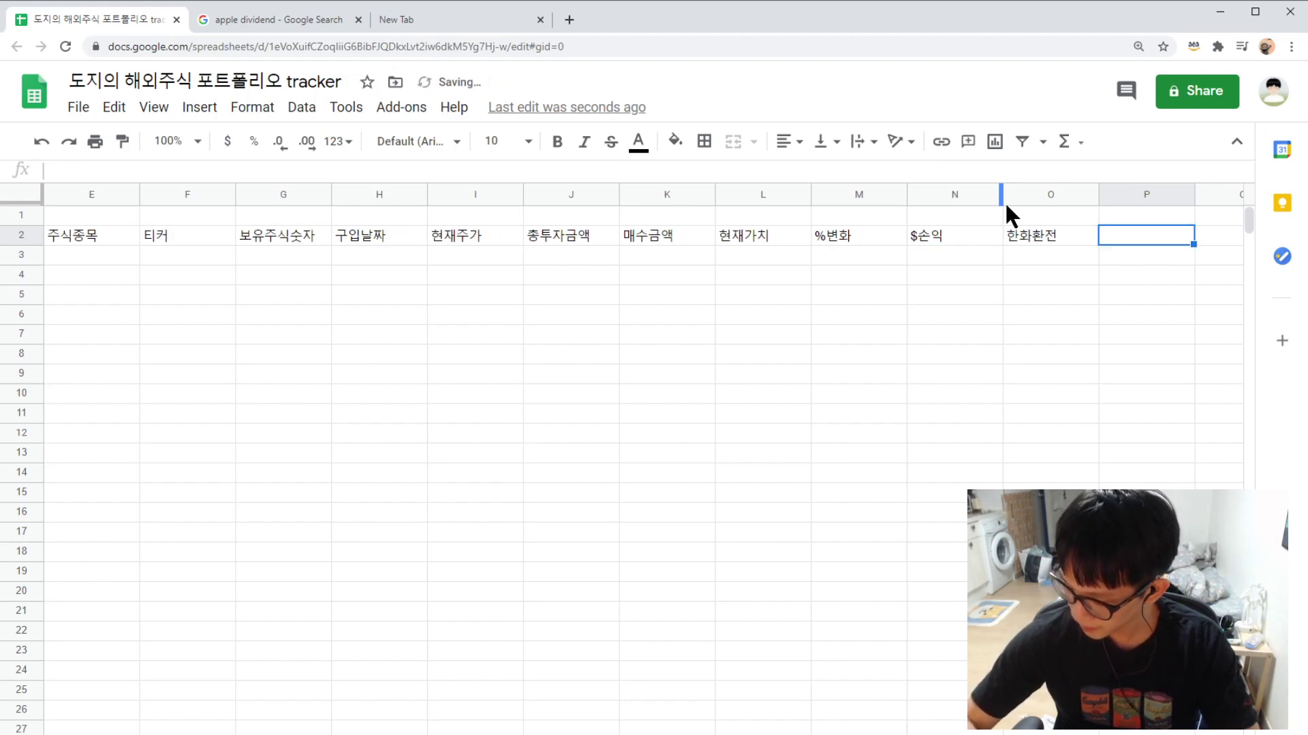
pyautogui.press('Left')
pyautogui.press('Return')
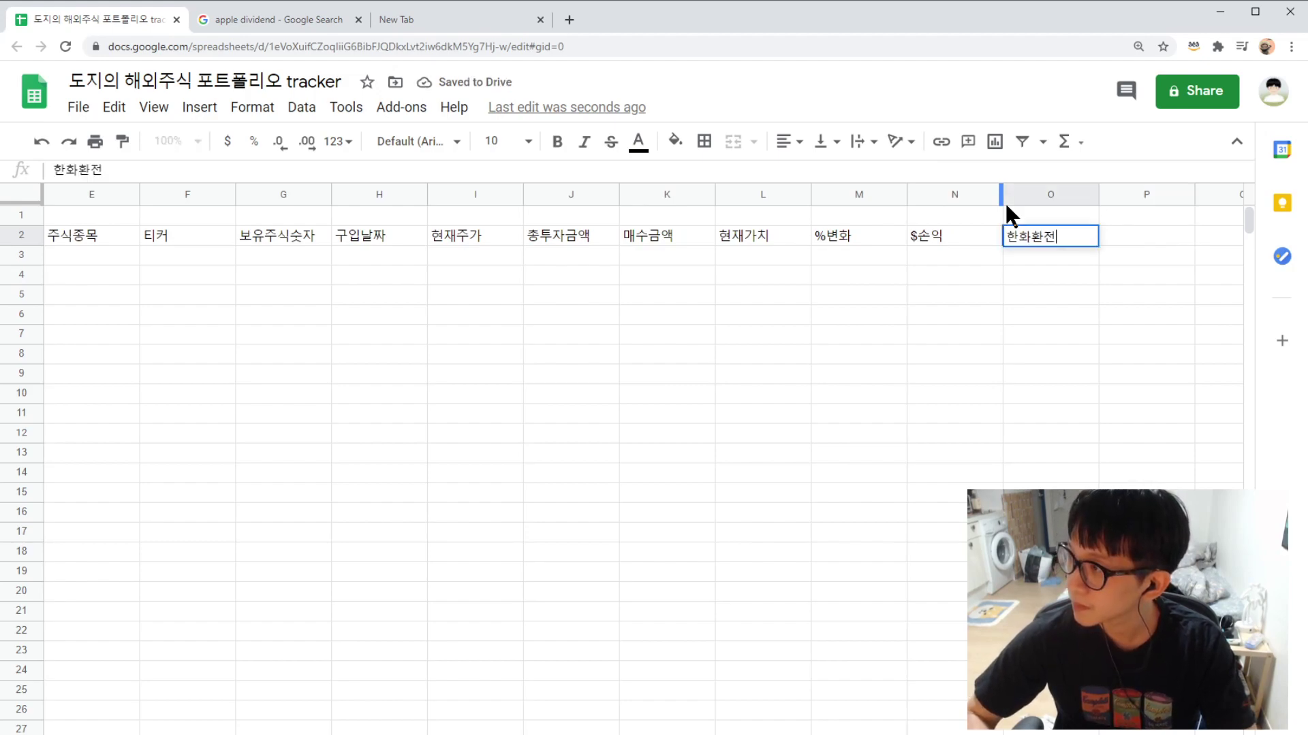
pyautogui.write('금액')
pyautogui.press('Tab')
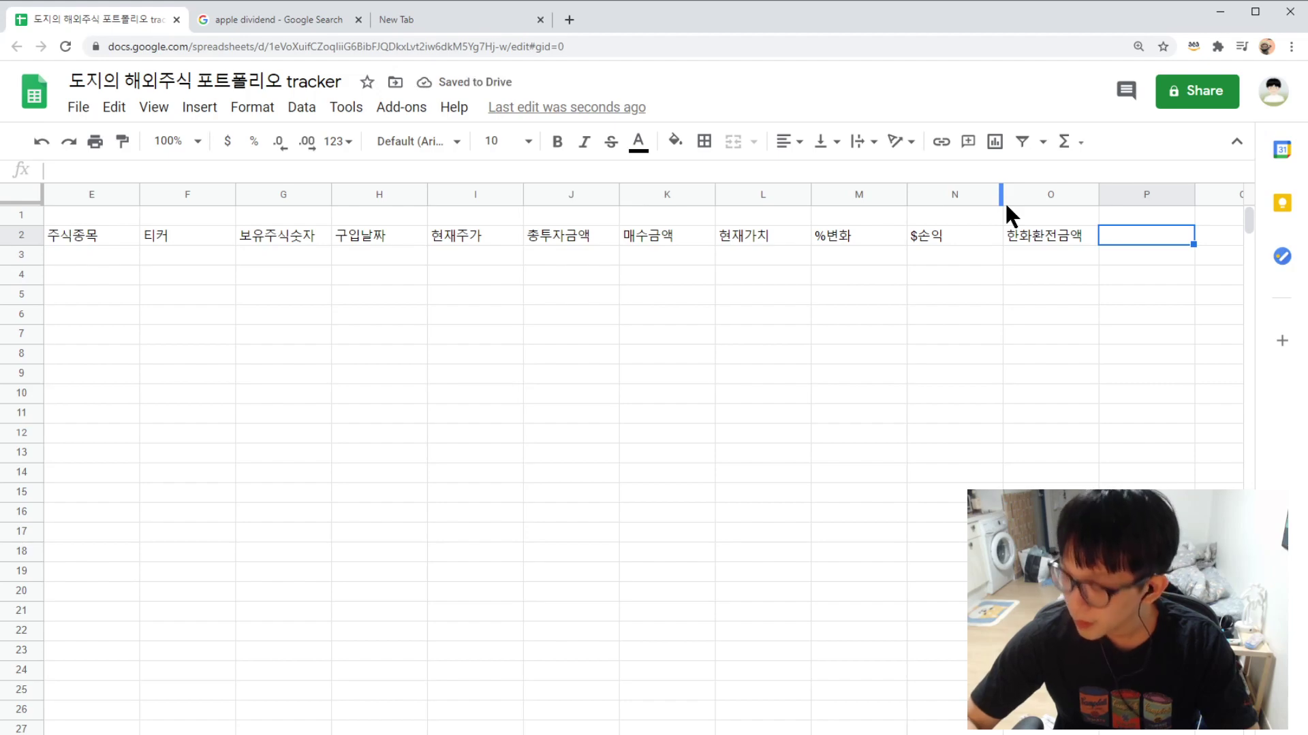
pyautogui.write('ㅂ보유기가')
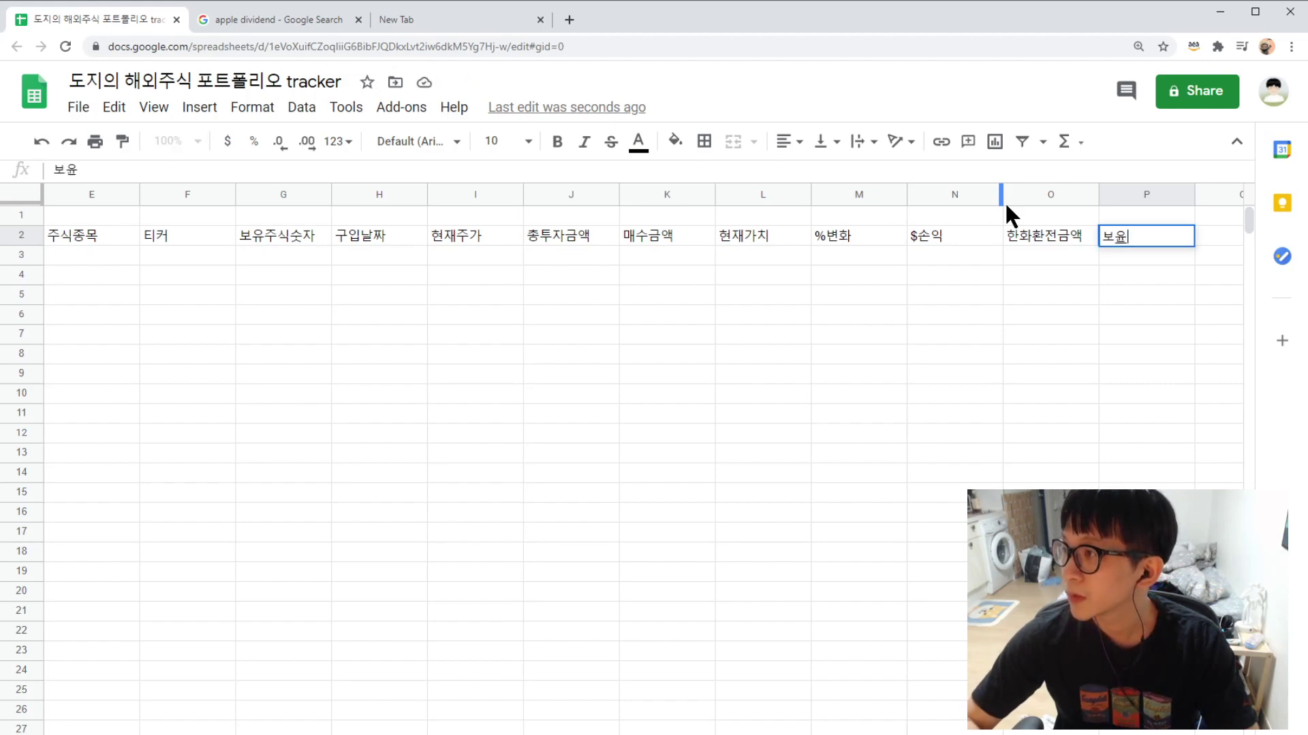
pyautogui.write('ㄴ')
pyautogui.press('Return')
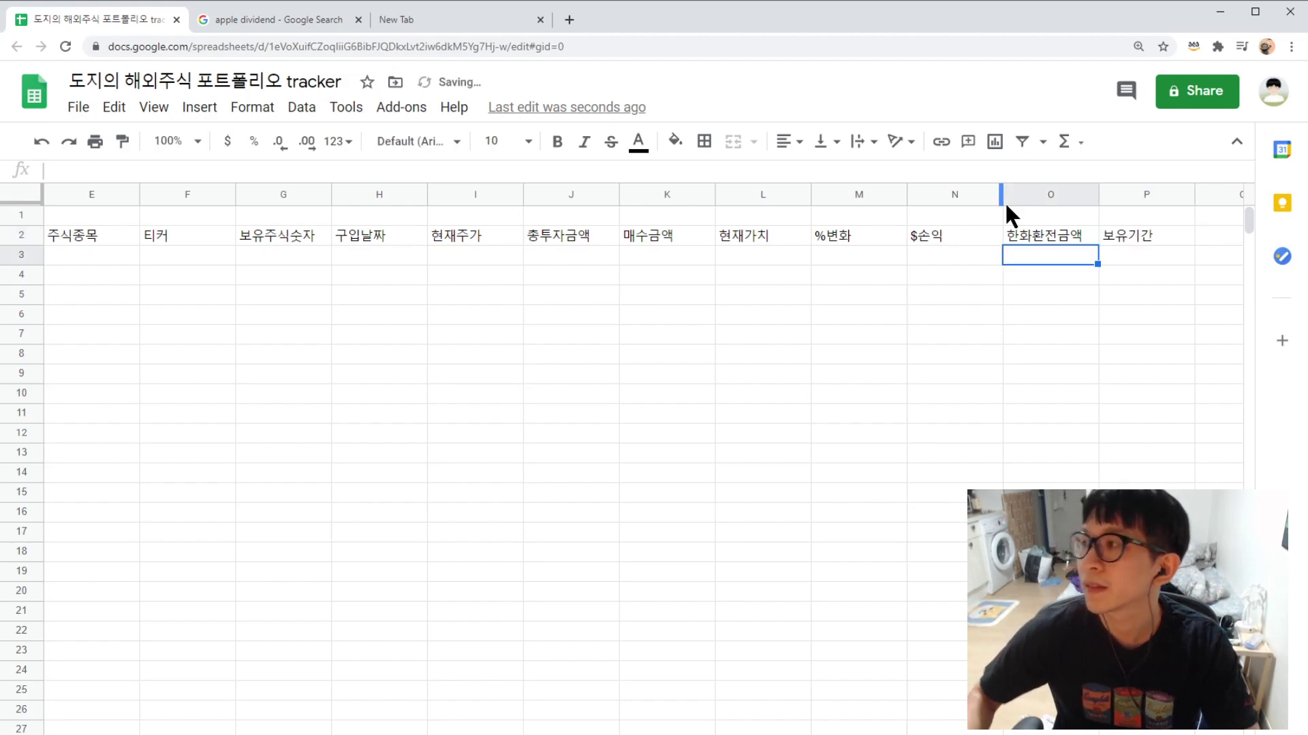
# - Center the header row E2:P2 horizontally and fill it with light green
pyautogui.click(1069, 338)
pyautogui.click(1142, 233)
pyautogui.hotkey('ctrl', 'shift', 'Left')
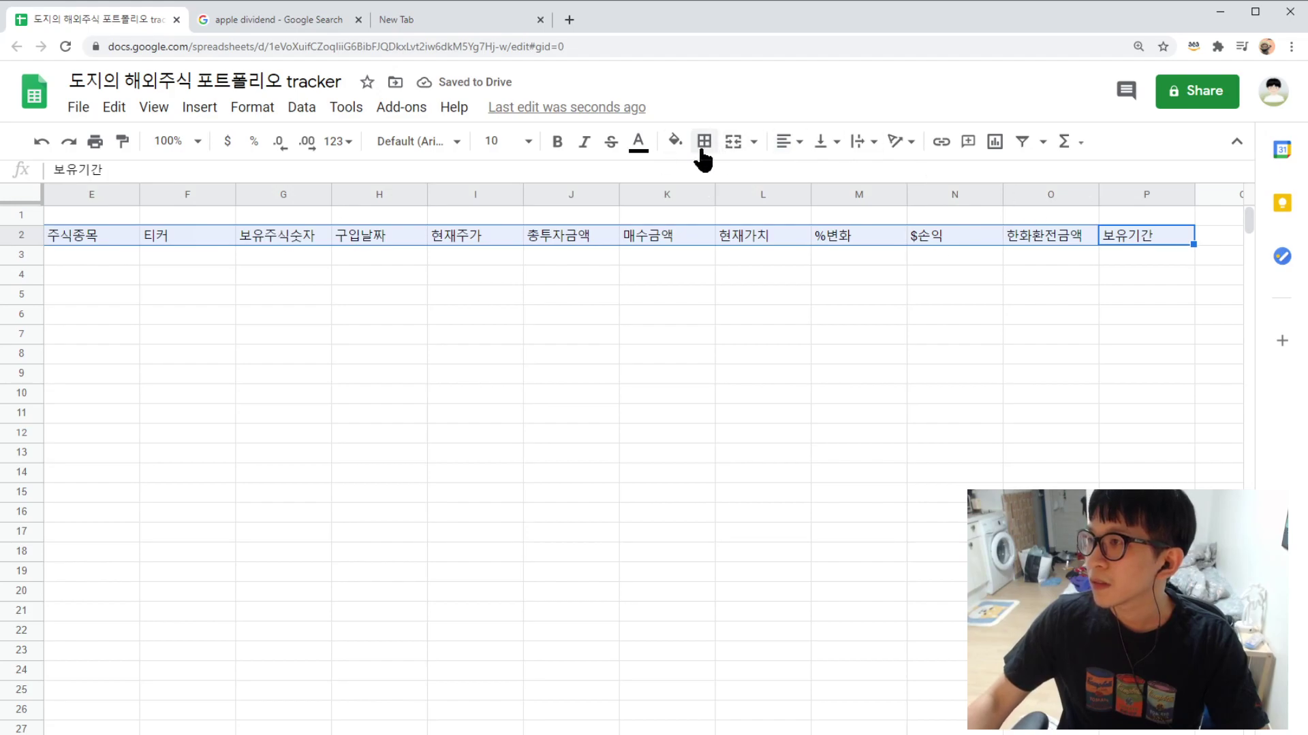
pyautogui.click(796, 143)
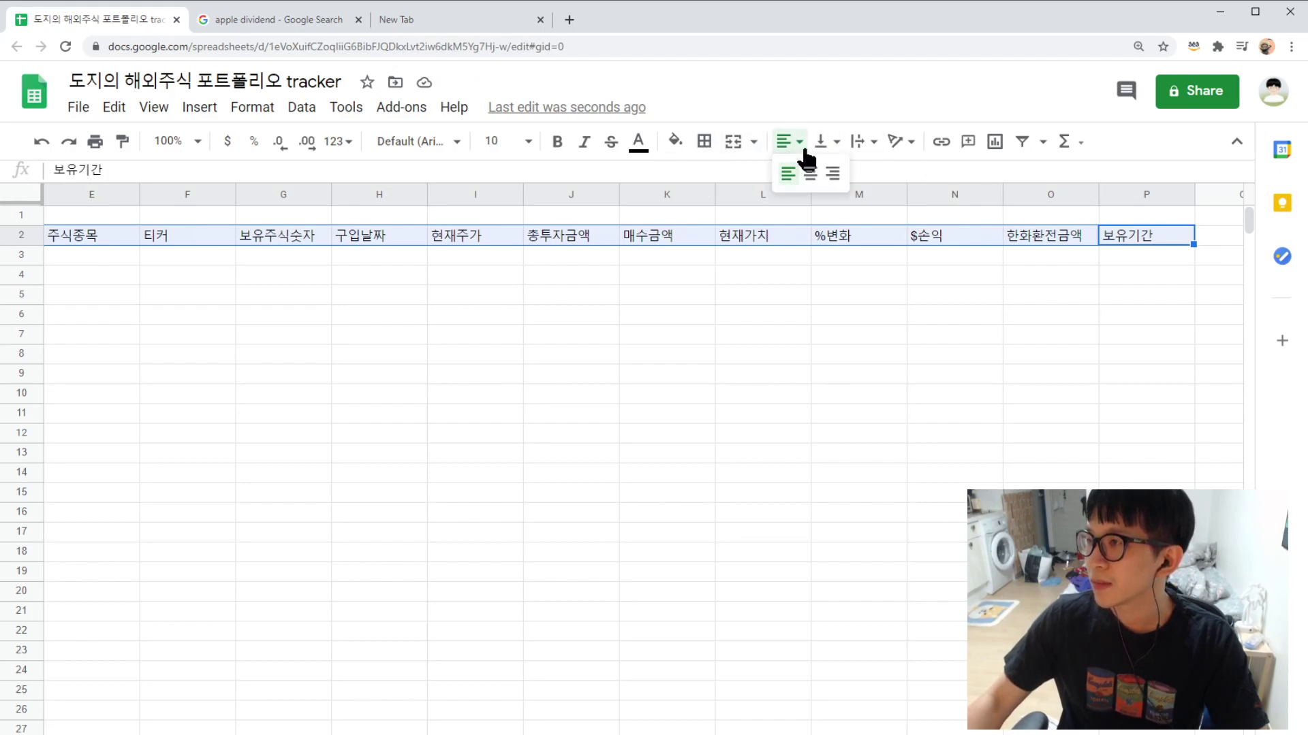
pyautogui.click(811, 173)
pyautogui.click(677, 143)
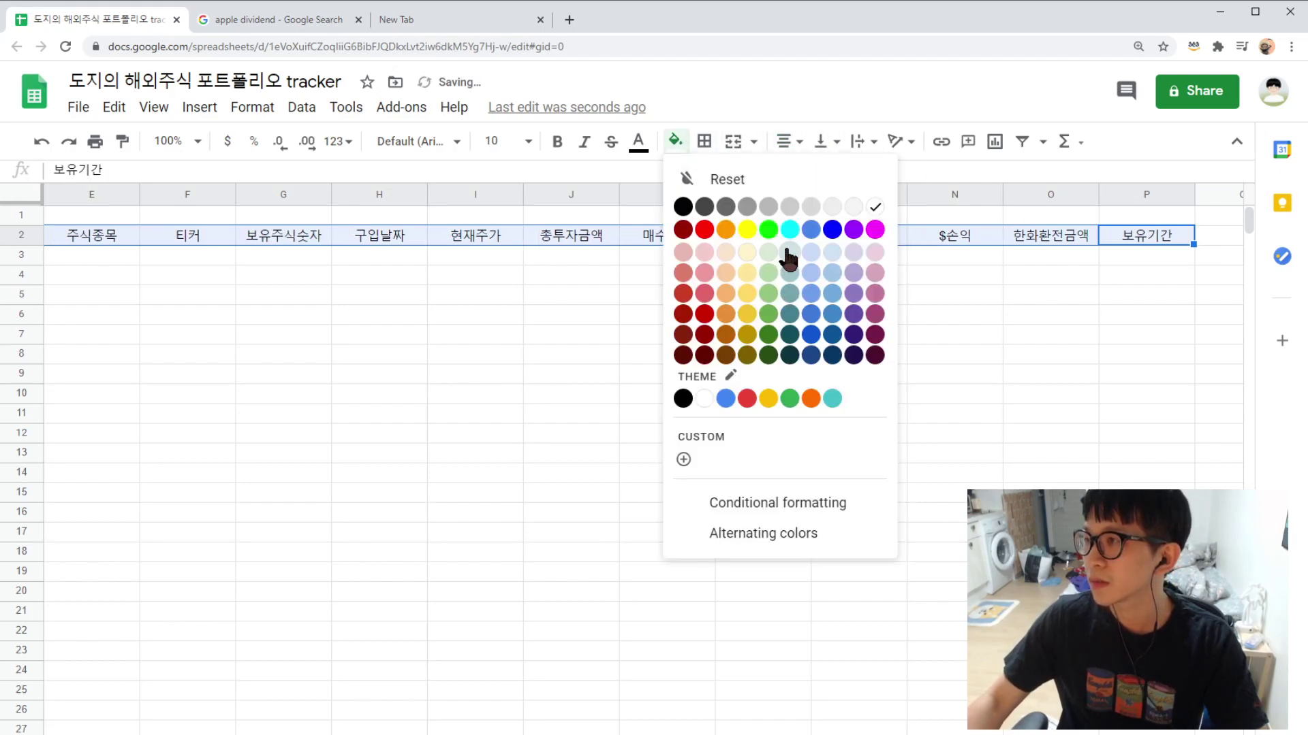
pyautogui.click(768, 272)
pyautogui.click(638, 372)
pyautogui.press('Left')
pyautogui.press('Left')
pyautogui.press('Left')
pyautogui.press('Left')
pyautogui.press('Left')
pyautogui.press('Left')
pyautogui.press('Left')
pyautogui.press('Left')
pyautogui.press('Up')
pyautogui.press('Up')
pyautogui.press('Right')
pyautogui.press('Right')
pyautogui.press('Right')
pyautogui.press('Up')
pyautogui.press('Left')
pyautogui.press('Left')
pyautogui.press('Up')
pyautogui.press('Right')
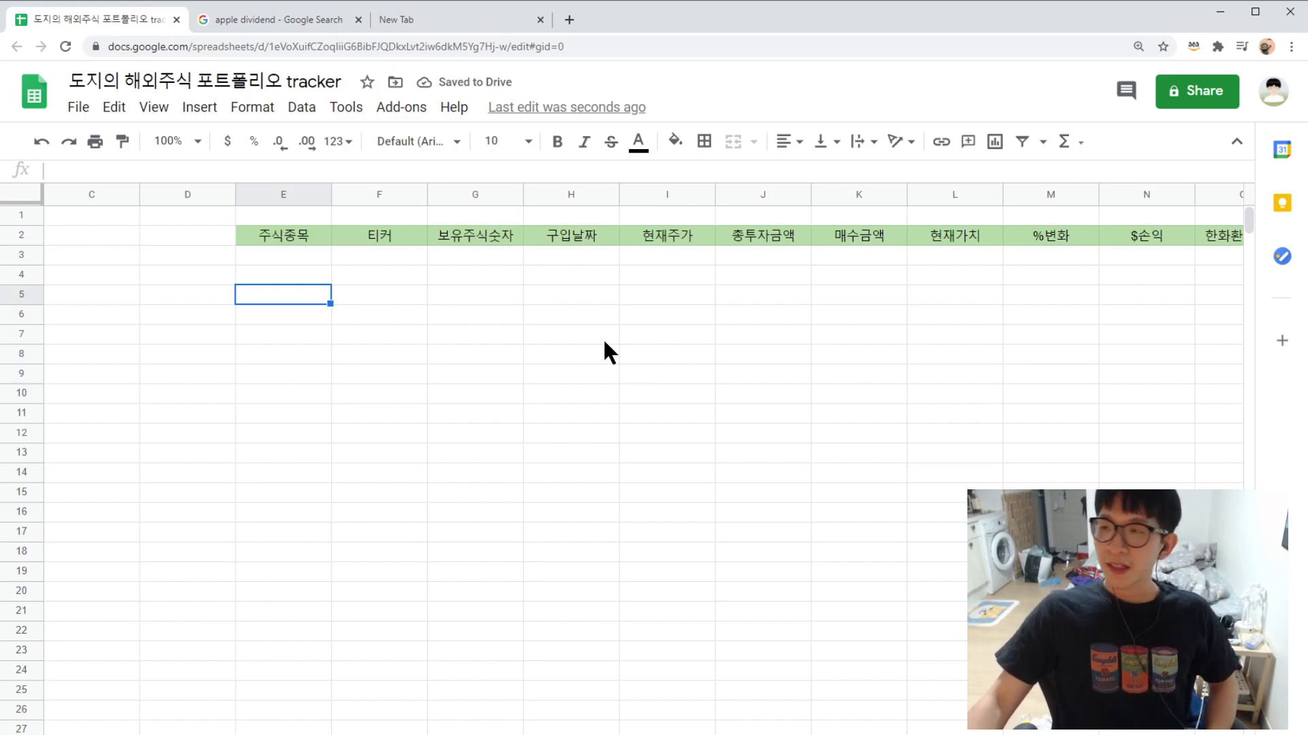
pyautogui.click(389, 258)
pyautogui.click(400, 417)
pyautogui.moveTo(382, 254); pyautogui.dragTo(422, 320)
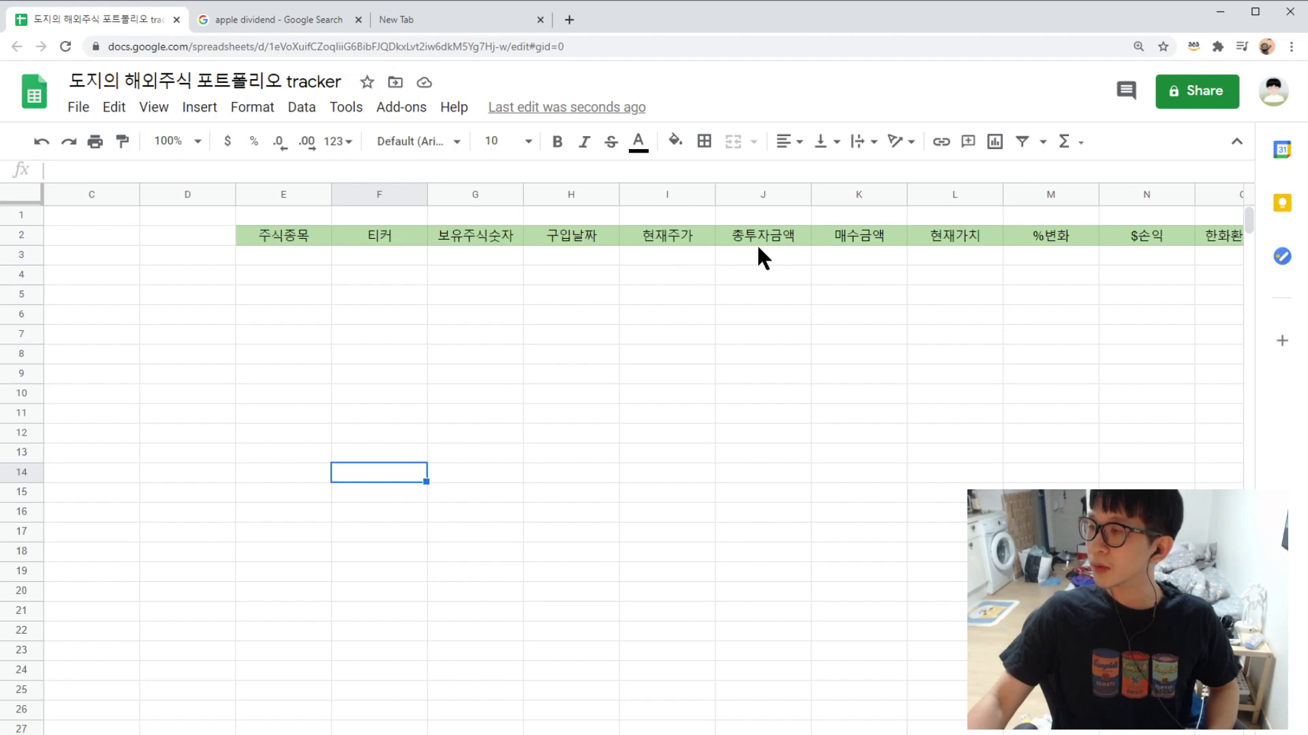
pyautogui.moveTo(782, 245); pyautogui.dragTo(934, 373)
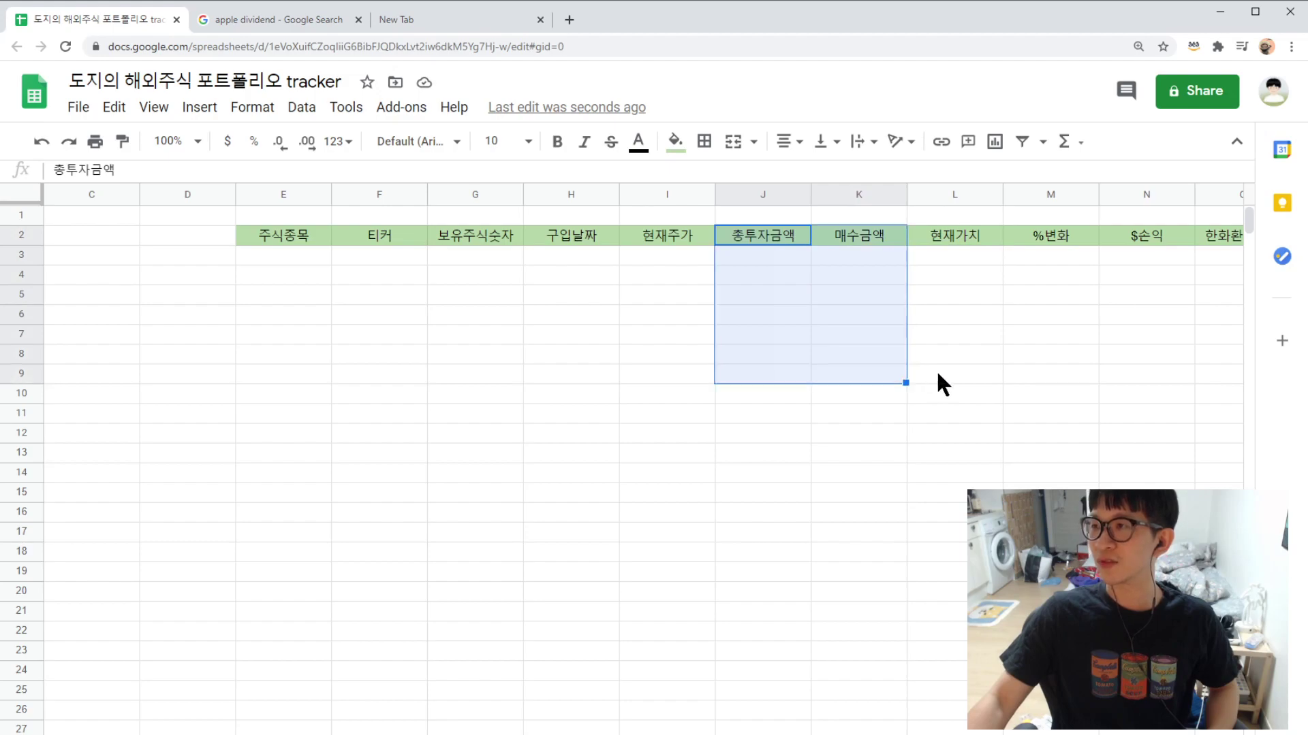
pyautogui.click(329, 263)
pyautogui.click(502, 305)
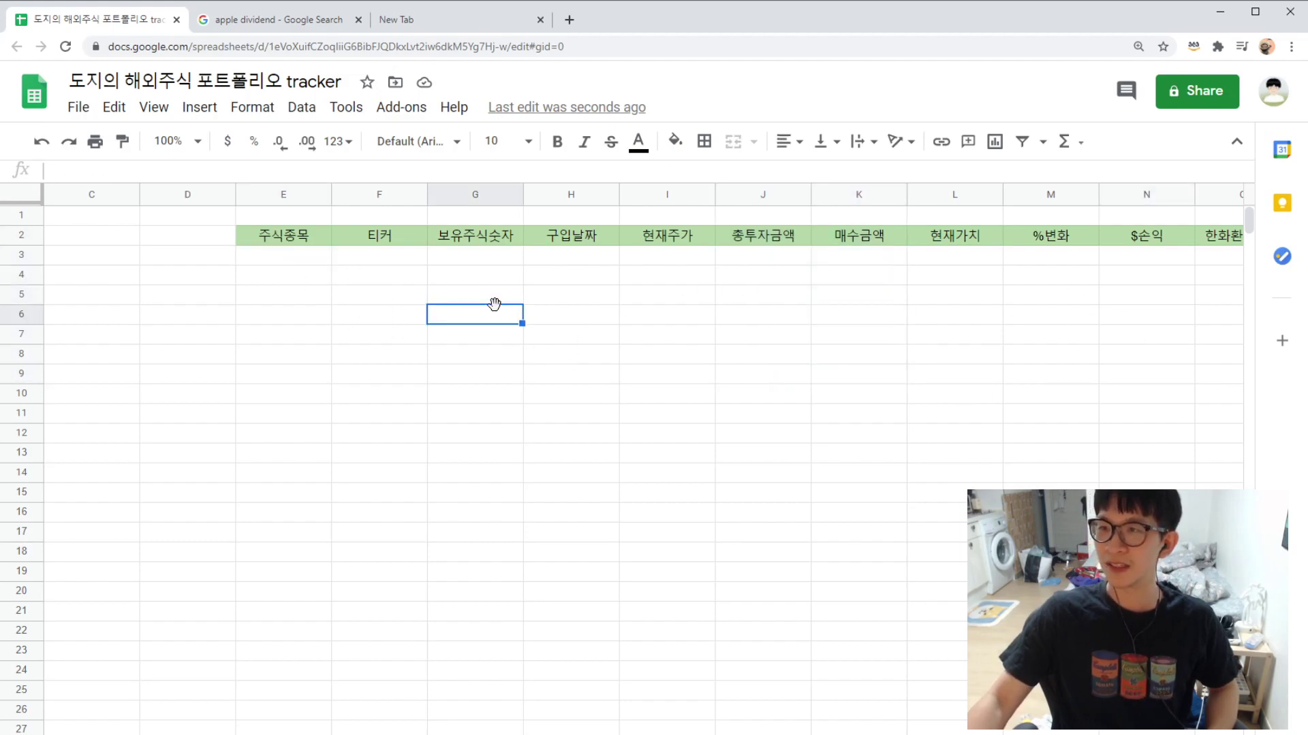
# - Enter the tickers AAPL, BABA and BYND in cells F3 to F5 of the 티커 column
pyautogui.click(362, 263)
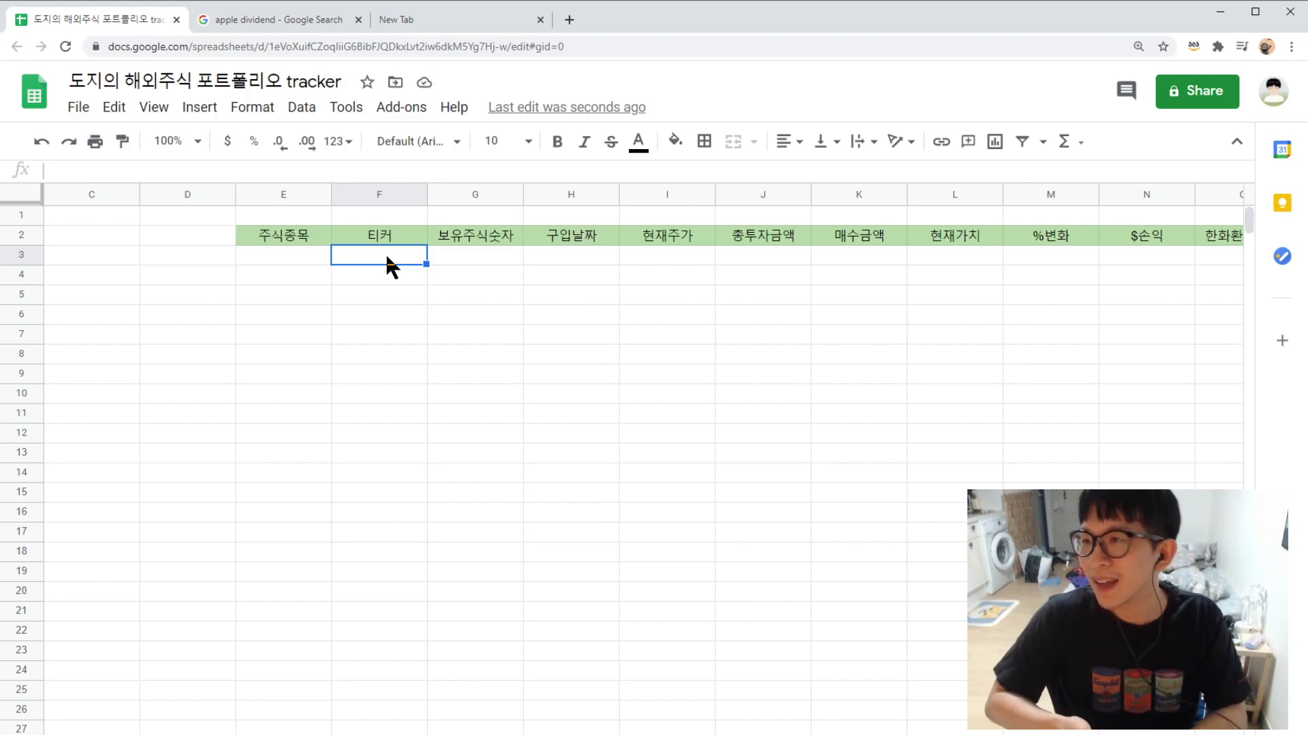
pyautogui.write('ap')
pyautogui.press('BackSpace')
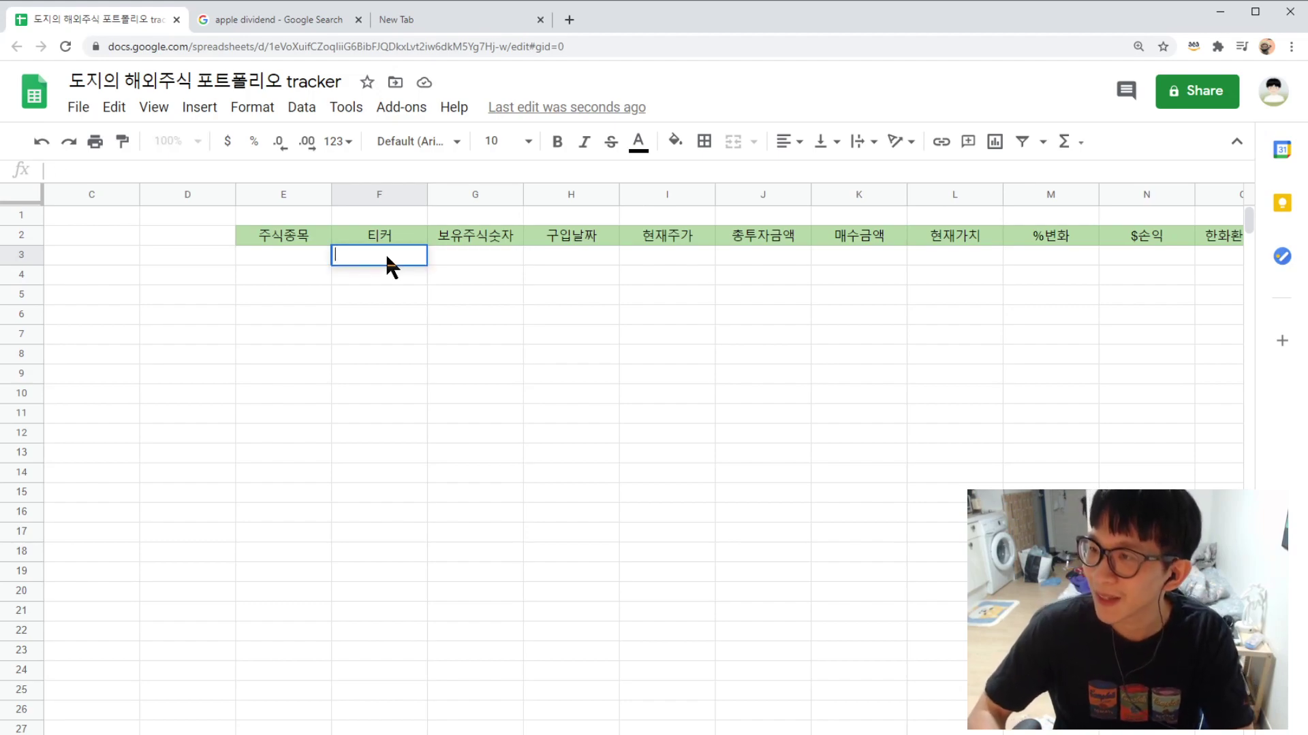
pyautogui.write('AAPL')
pyautogui.press('Return')
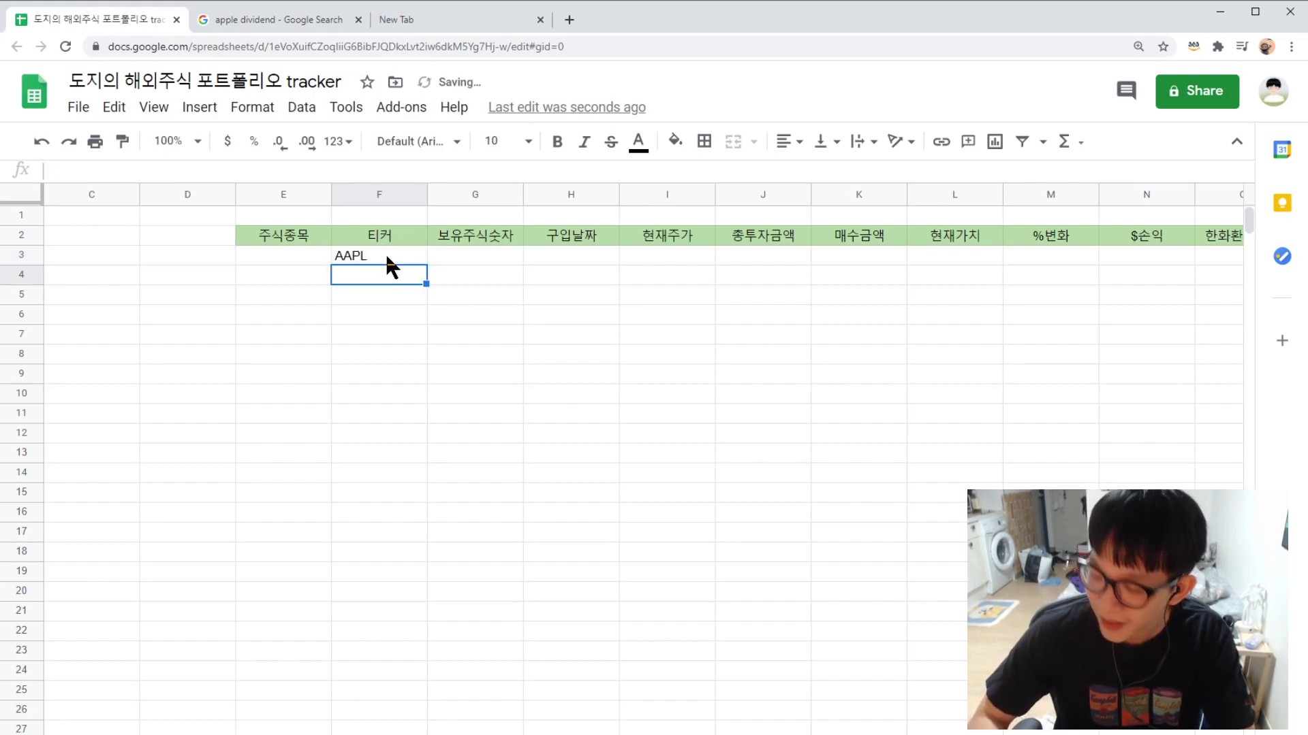
pyautogui.write('BABA')
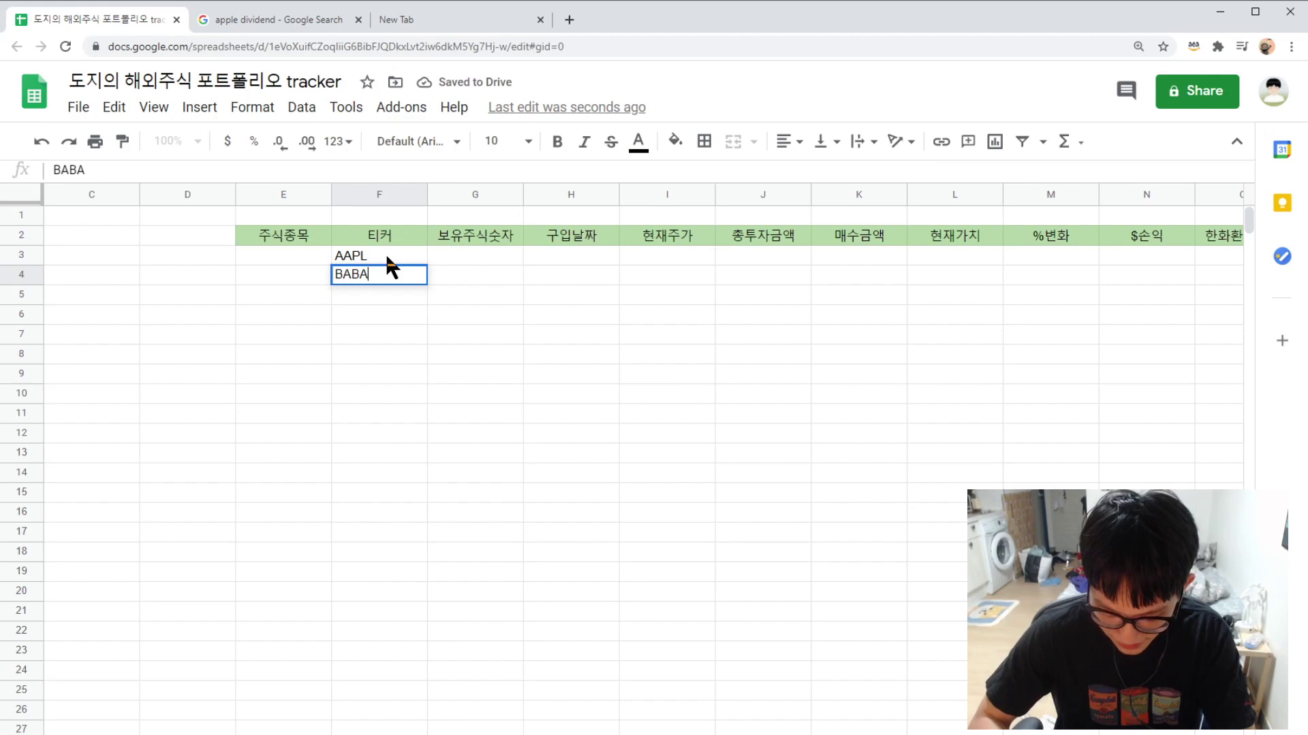
pyautogui.press('Return')
pyautogui.write('BYND')
pyautogui.press('Return')
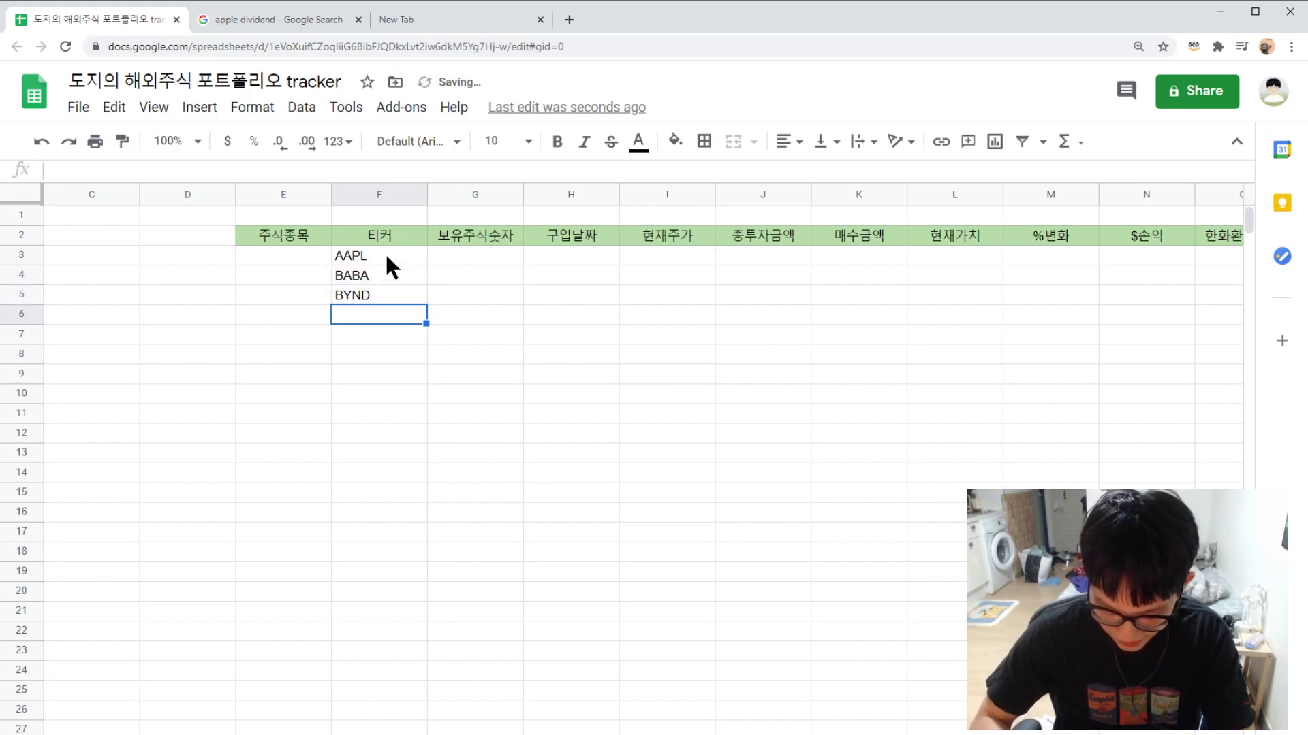
# - Continue the 티커 column with DKNG, NIO, NNDM, SBE and TSLA in cells F6 to F10
pyautogui.write('DKNF')
pyautogui.press('BackSpace')
pyautogui.write('G')
pyautogui.press('Return')
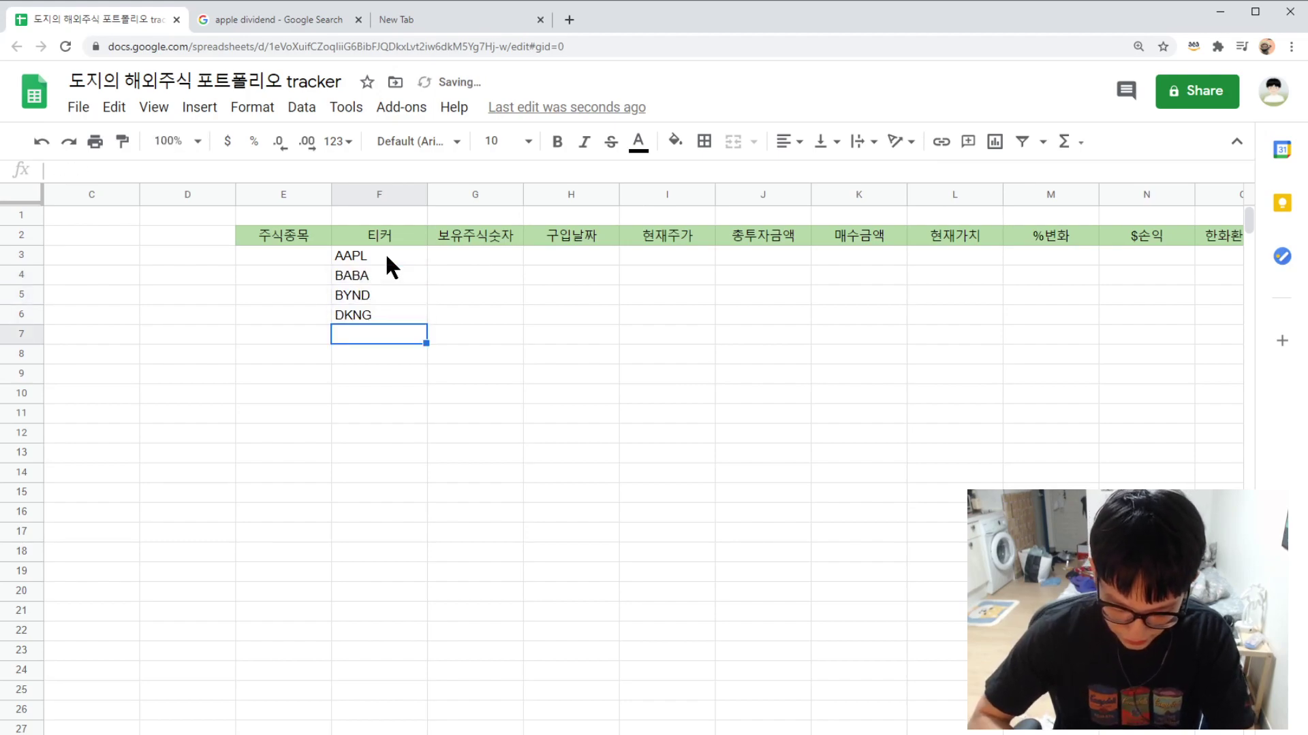
pyautogui.write('NIO')
pyautogui.press('Return')
pyautogui.write('NNDM')
pyautogui.press('Return')
pyautogui.write('SBE')
pyautogui.press('Return')
pyautogui.write('TSLA')
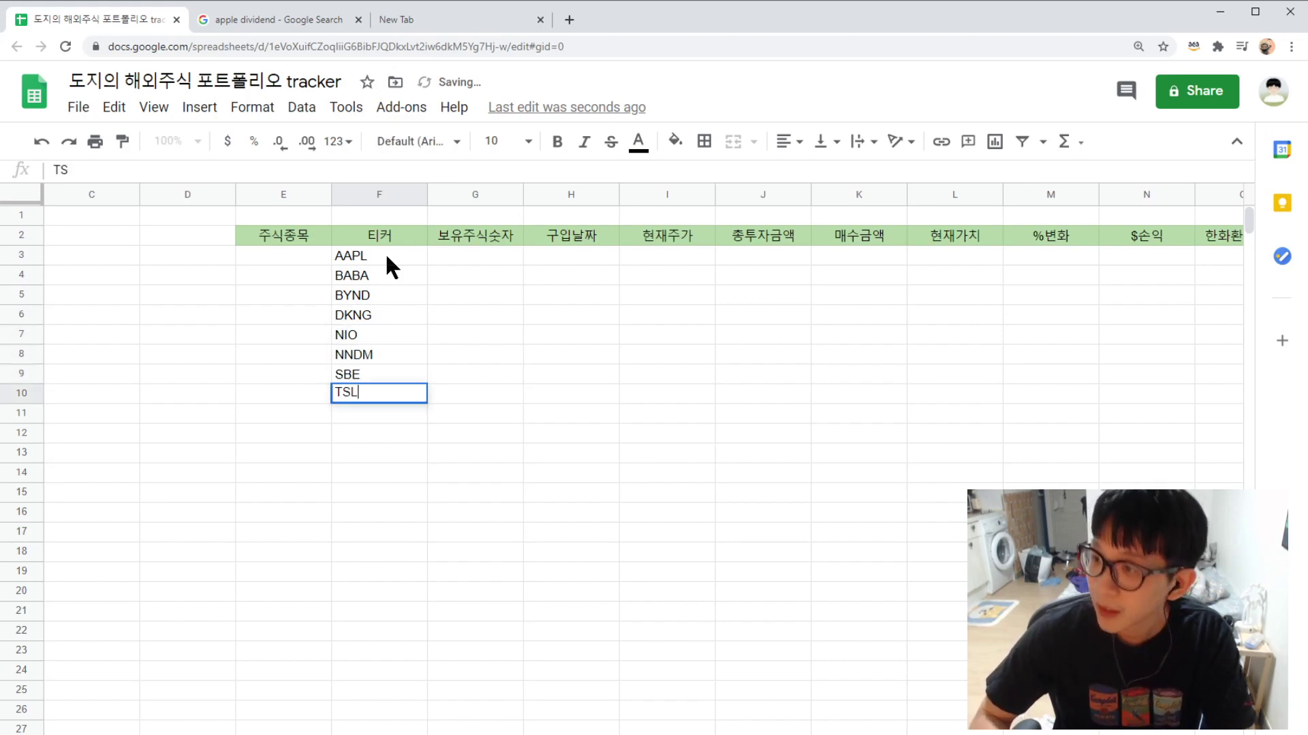
pyautogui.press('Return')
pyautogui.click(378, 255)
pyautogui.click(372, 455)
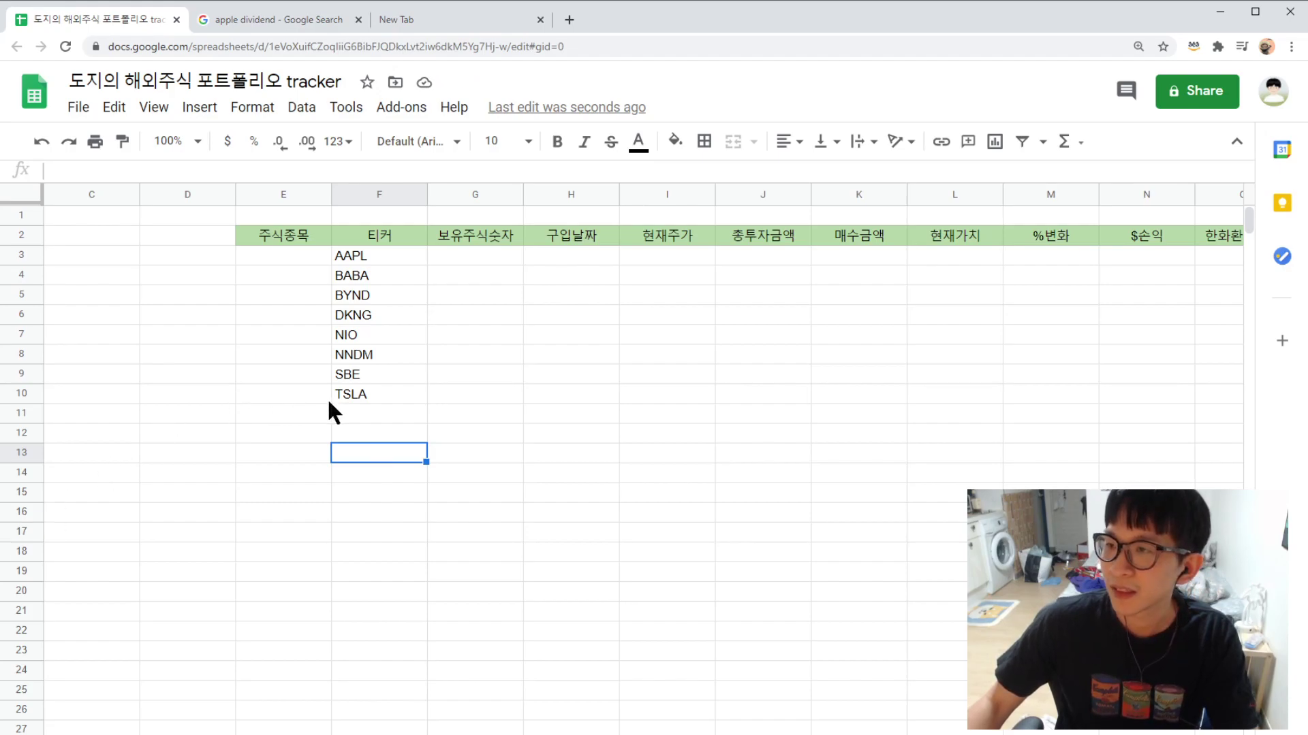
pyautogui.click(339, 415)
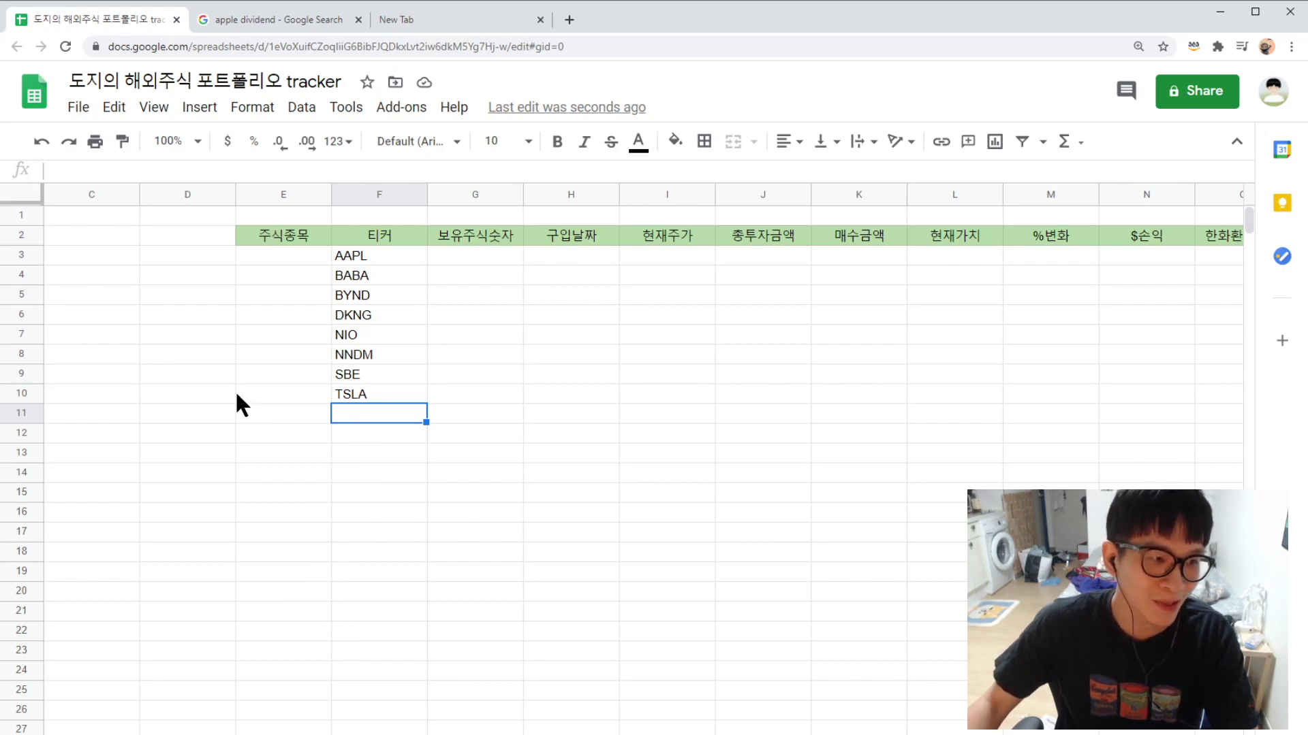
# - Enter the formula =googlefinance($F3,"name") in cell E3 to fetch the company name for the AAPL ticker
pyautogui.click(318, 243)
pyautogui.click(317, 256)
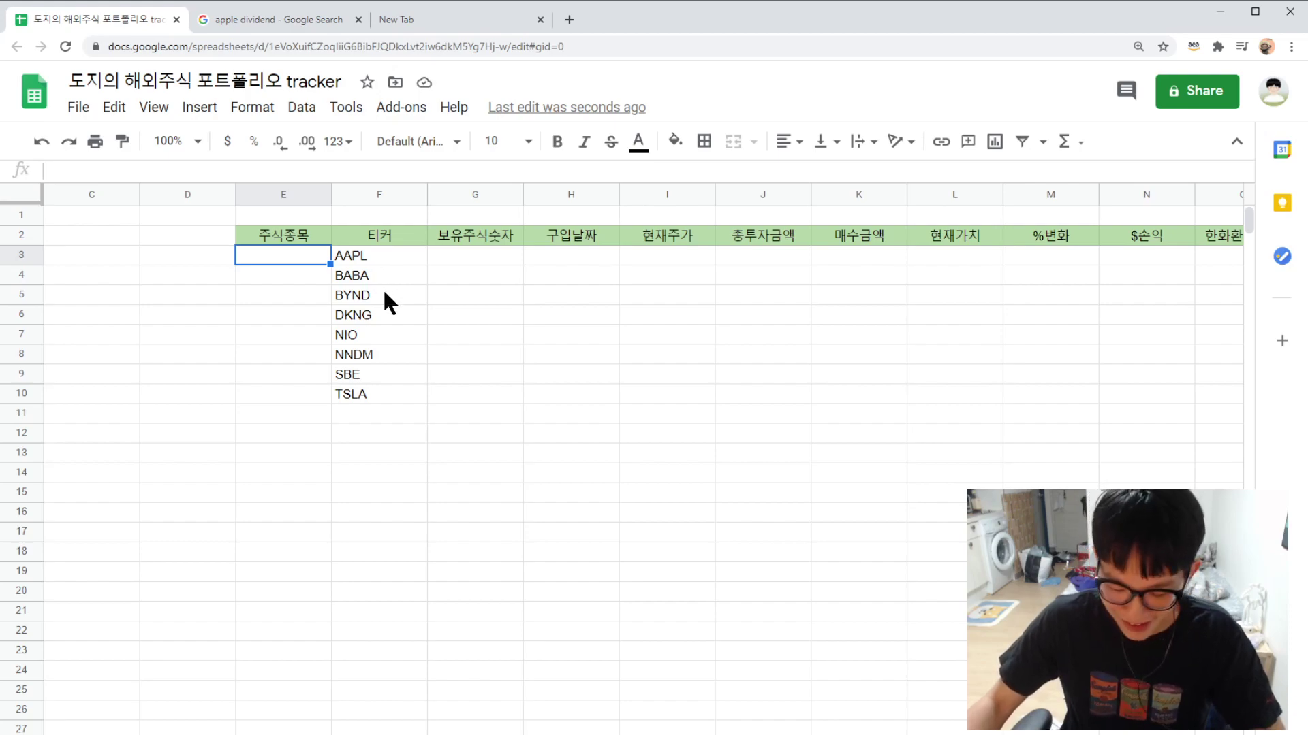
pyautogui.write('+')
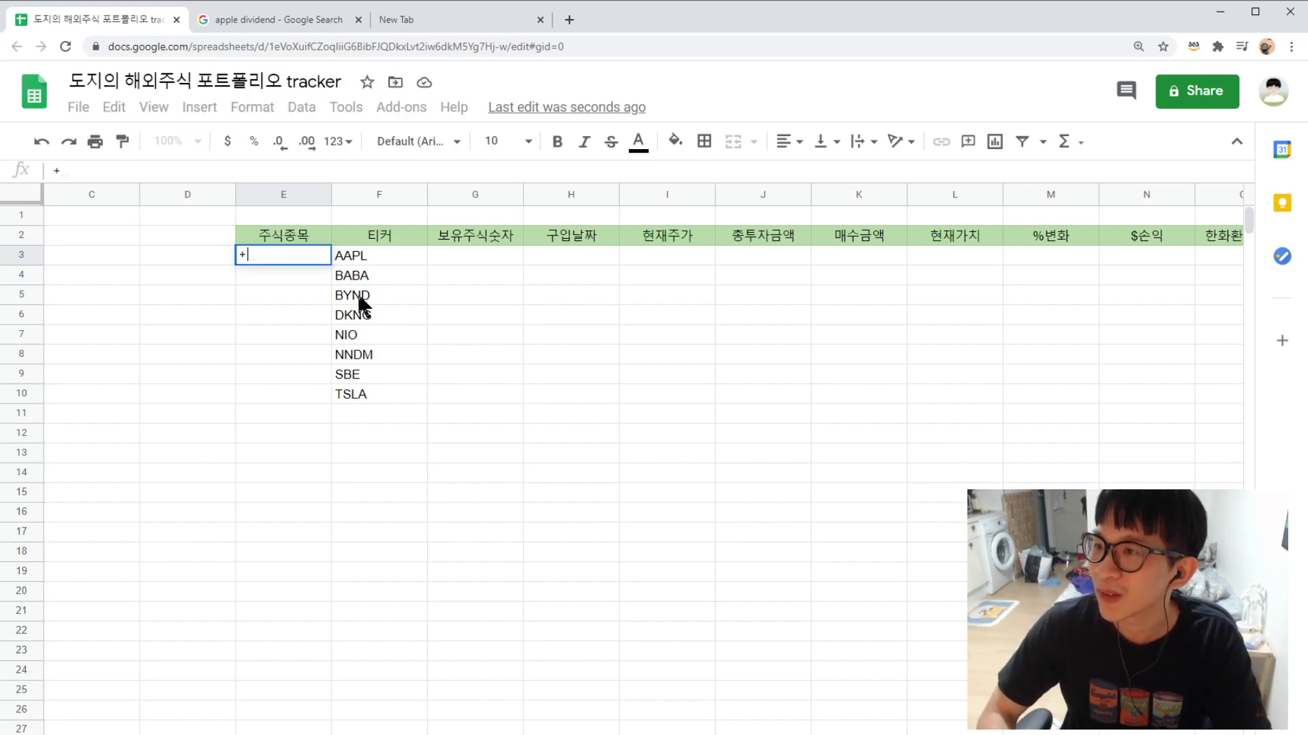
pyautogui.write('google')
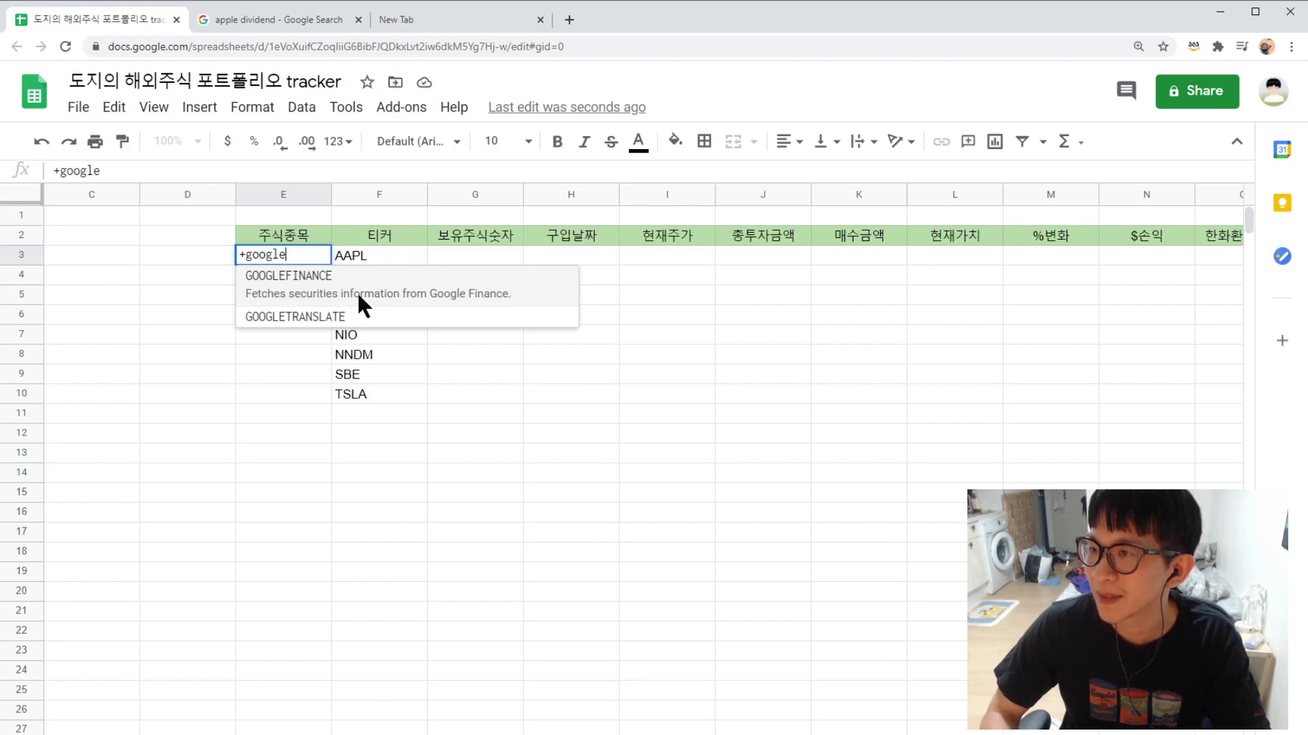
pyautogui.write('finance')
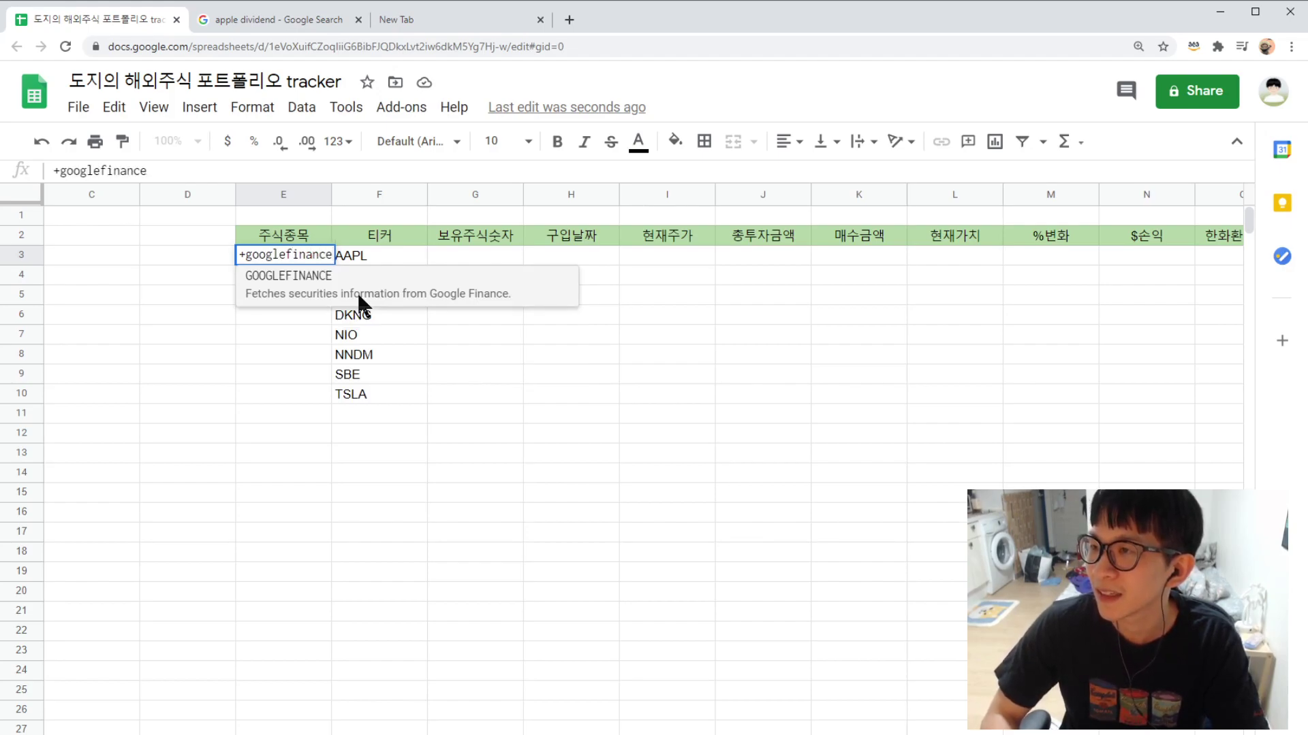
pyautogui.write('($')
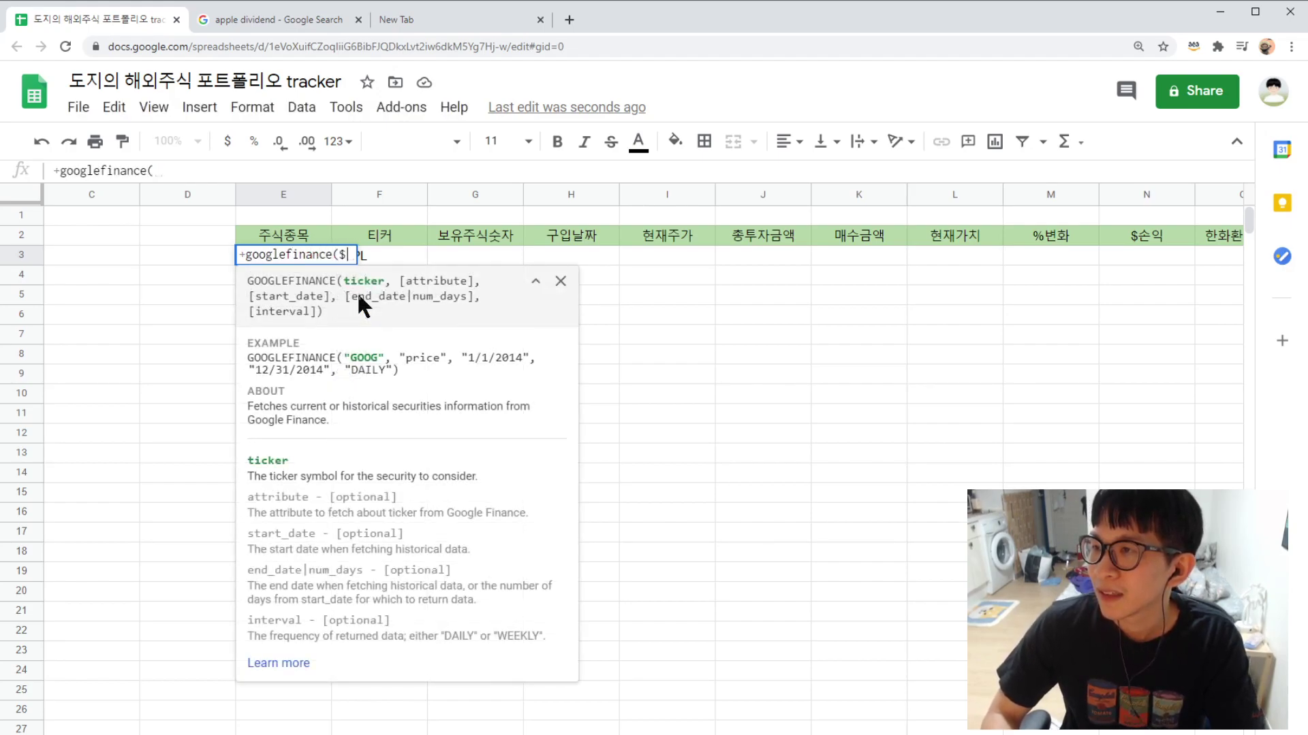
pyautogui.click(372, 255)
pyautogui.click(317, 256)
pyautogui.doubleClick(316, 256)
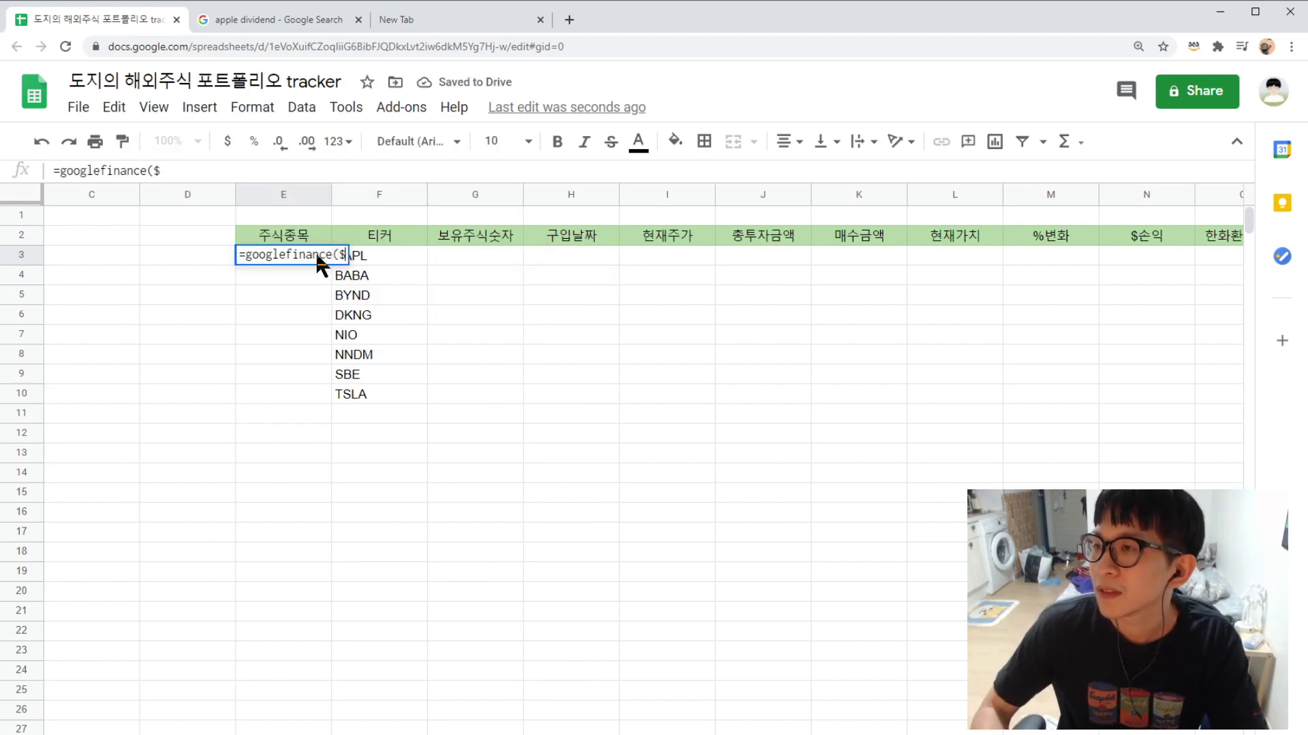
pyautogui.press('BackSpace')
pyautogui.write('f3,')
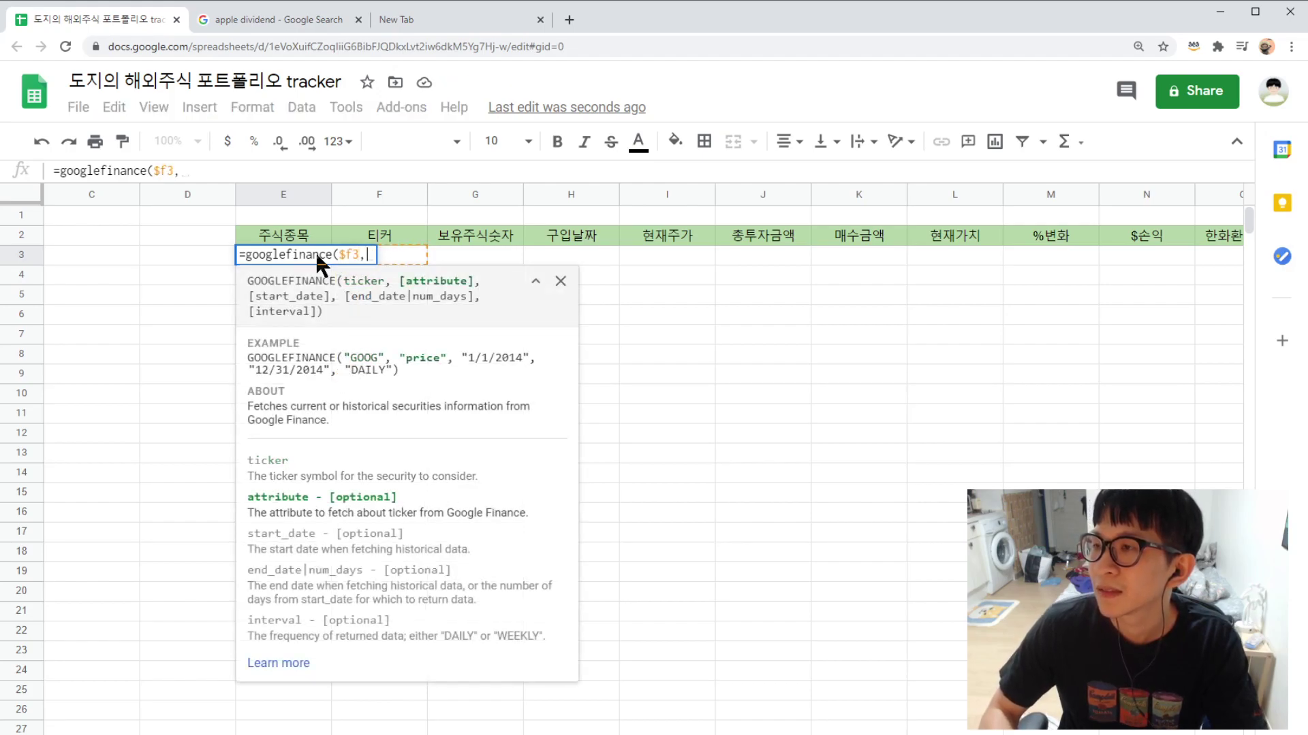
pyautogui.write('"name"')
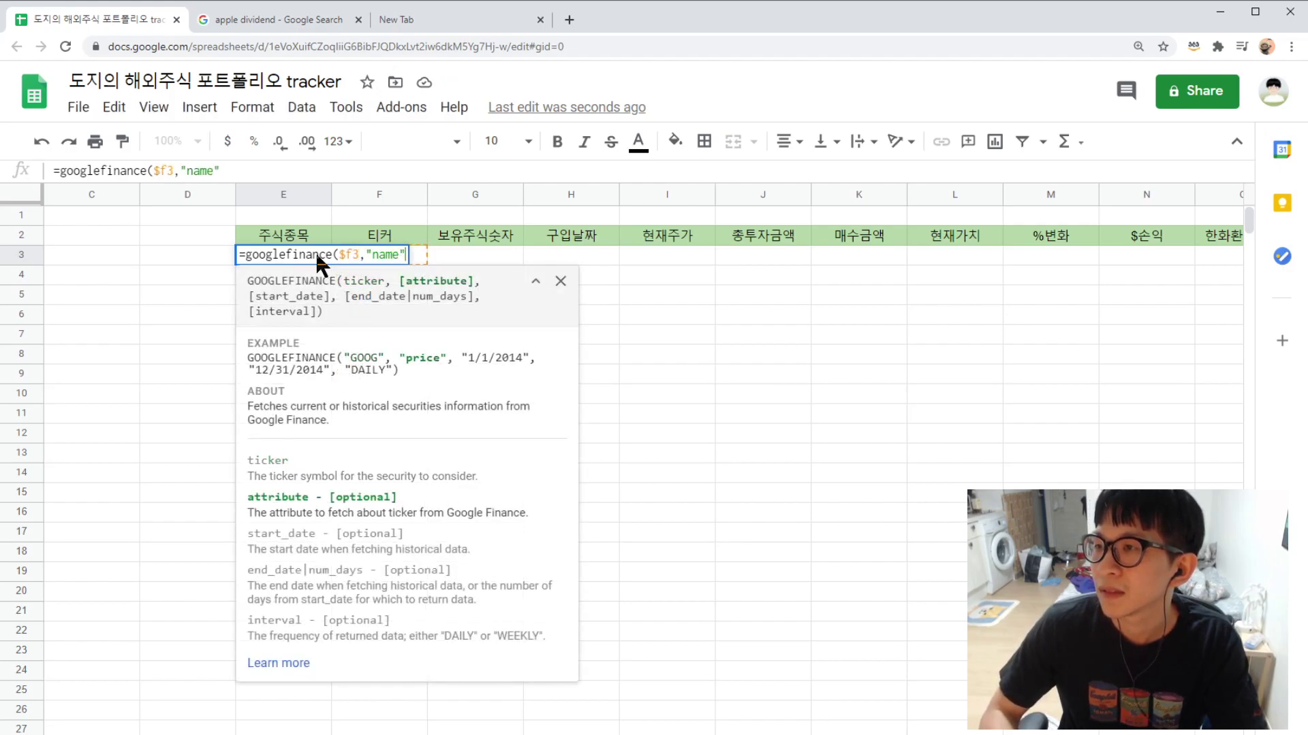
pyautogui.write(')')
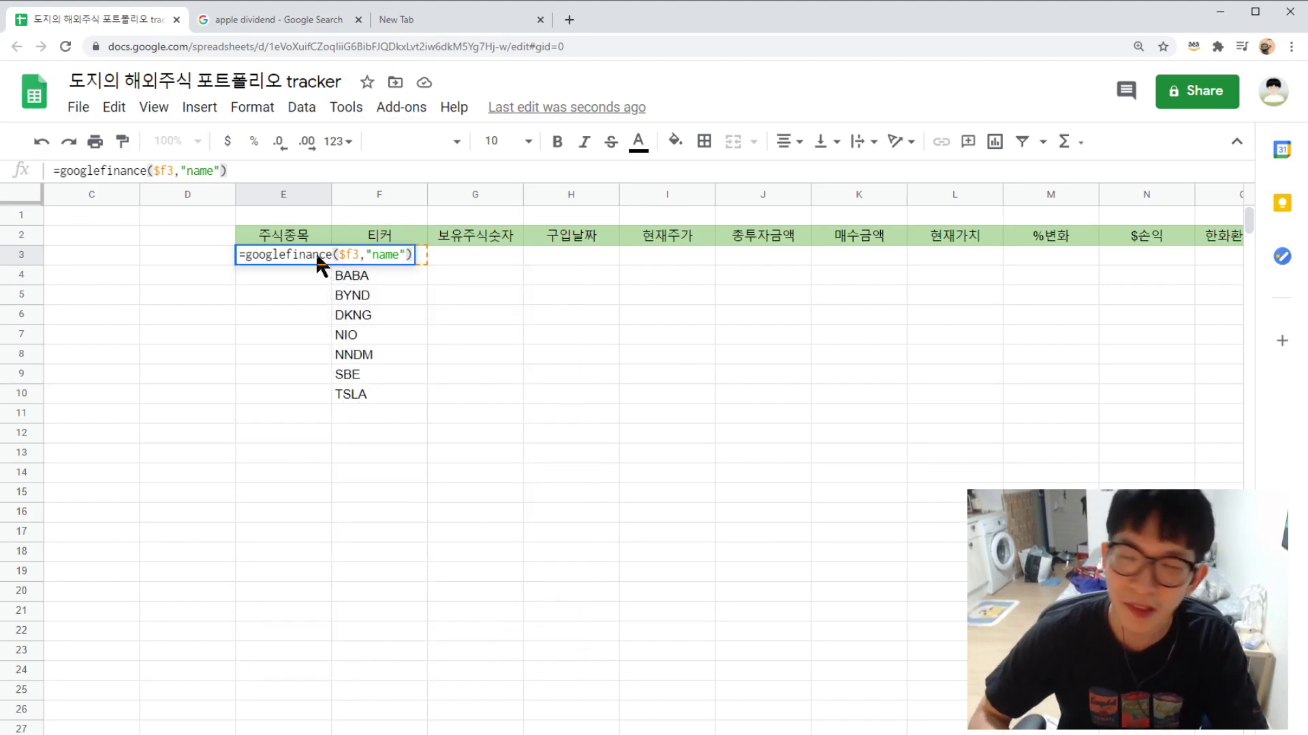
pyautogui.press('Return')
pyautogui.click(283, 327)
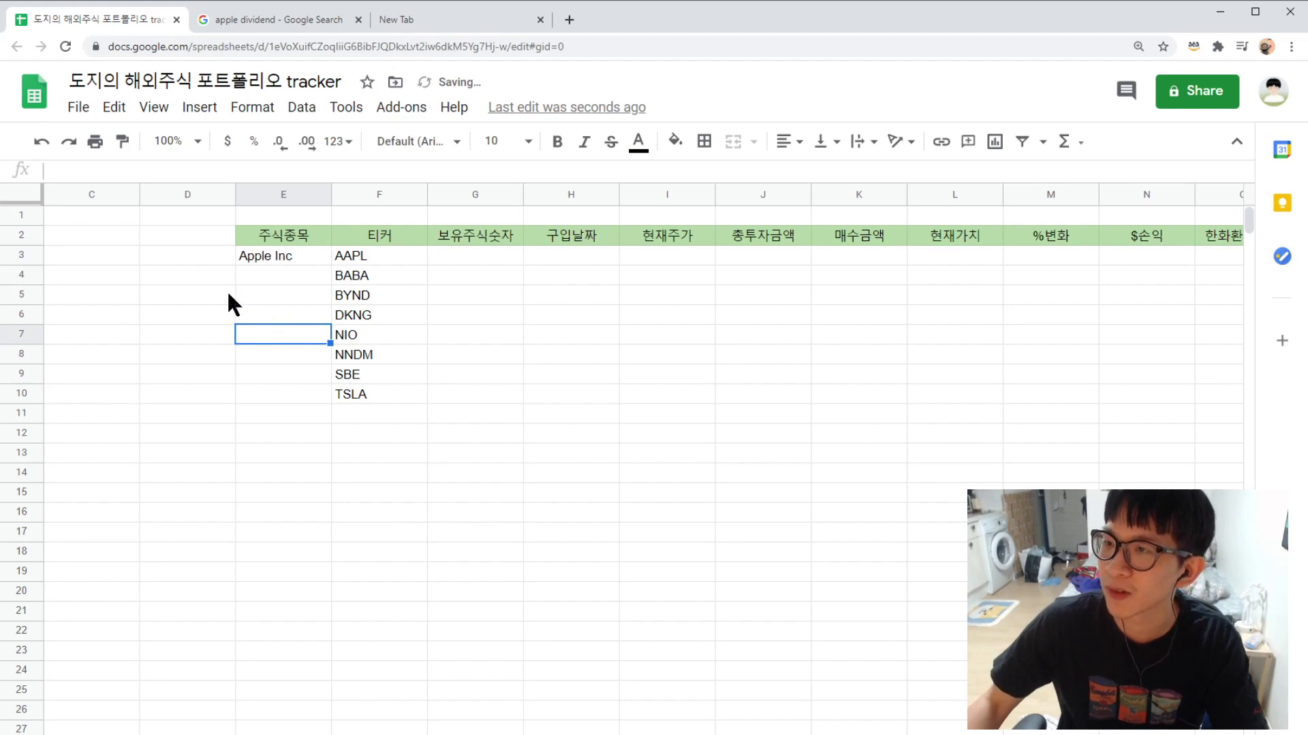
# - Fill the company name formula from E3 down through E10 for all the tickers
pyautogui.click(356, 258)
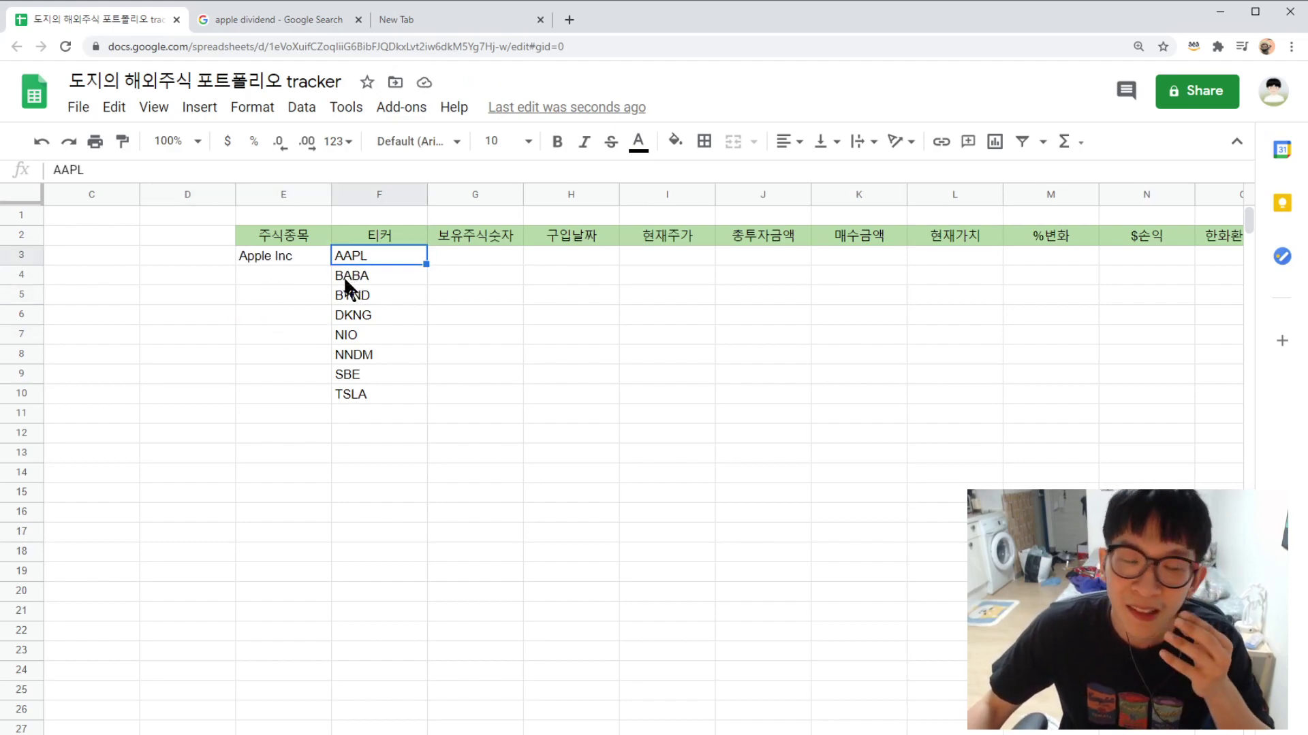
pyautogui.click(304, 252)
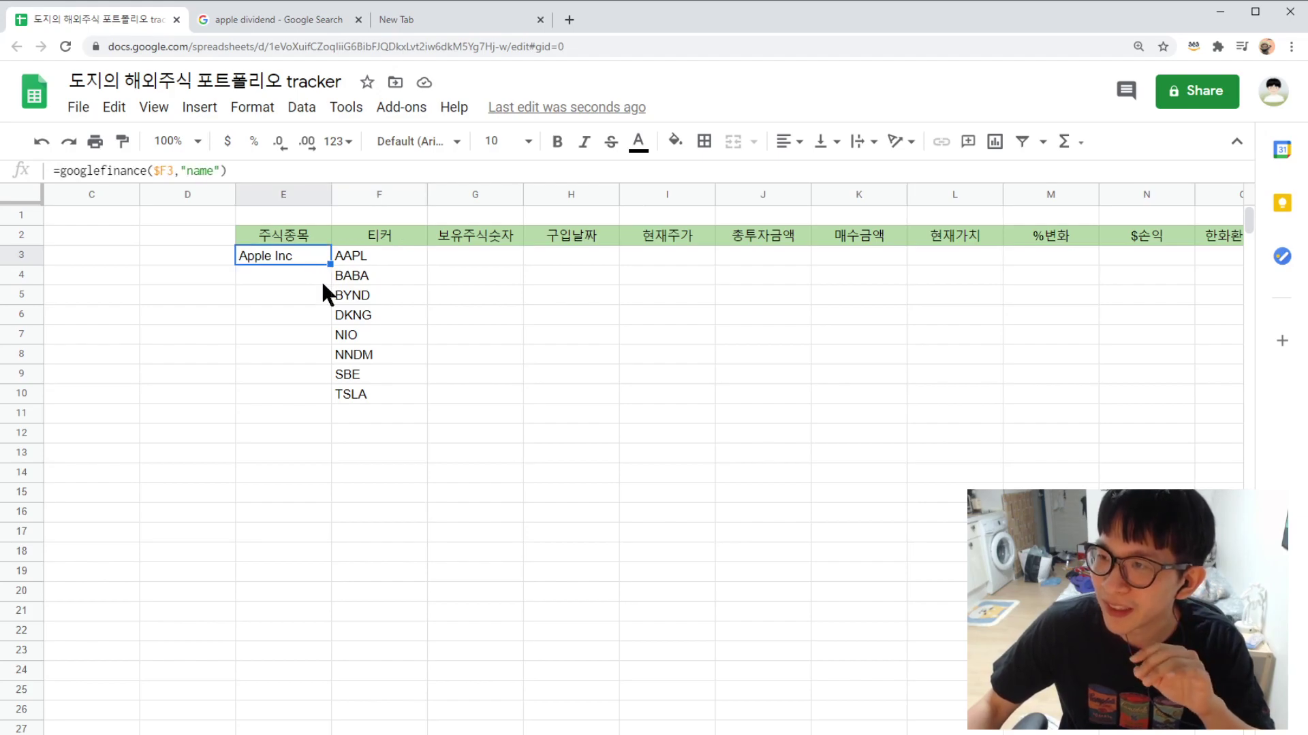
pyautogui.click(301, 359)
pyautogui.click(286, 237)
pyautogui.click(292, 258)
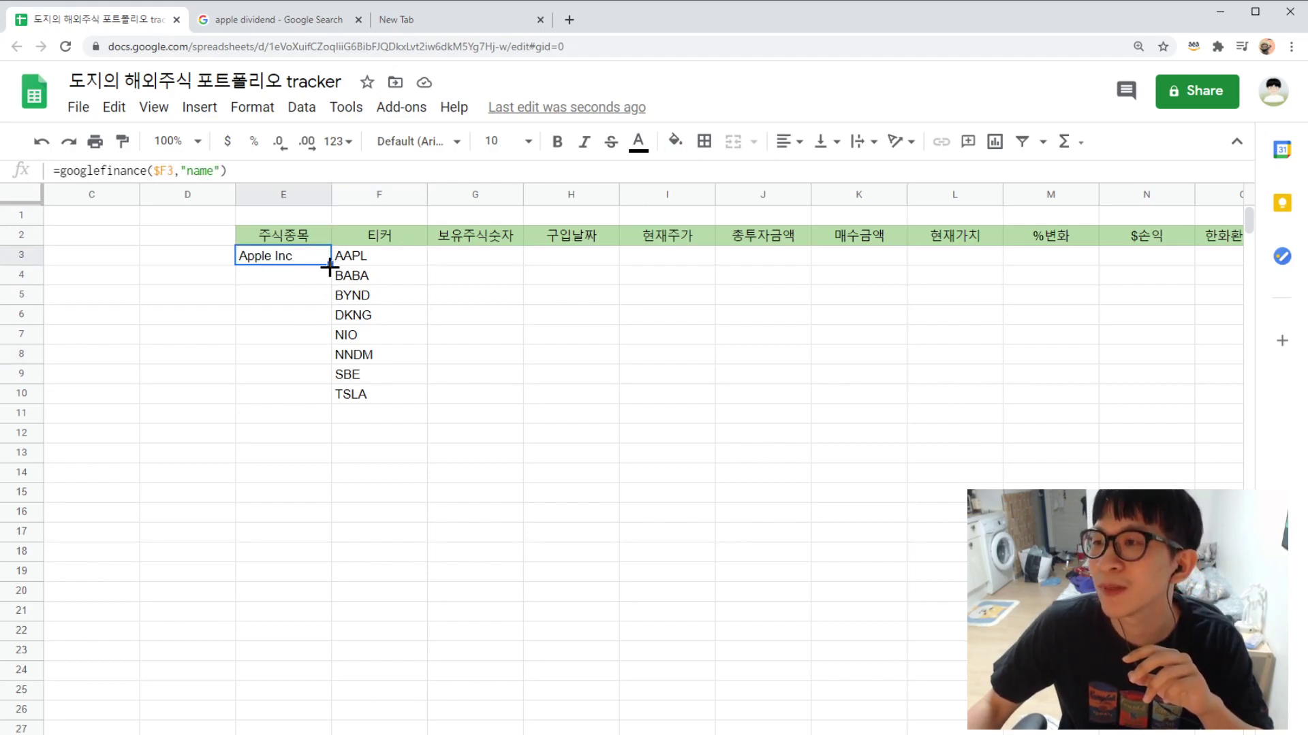
pyautogui.moveTo(330, 263); pyautogui.dragTo(328, 396)
pyautogui.click(350, 463)
pyautogui.click(716, 505)
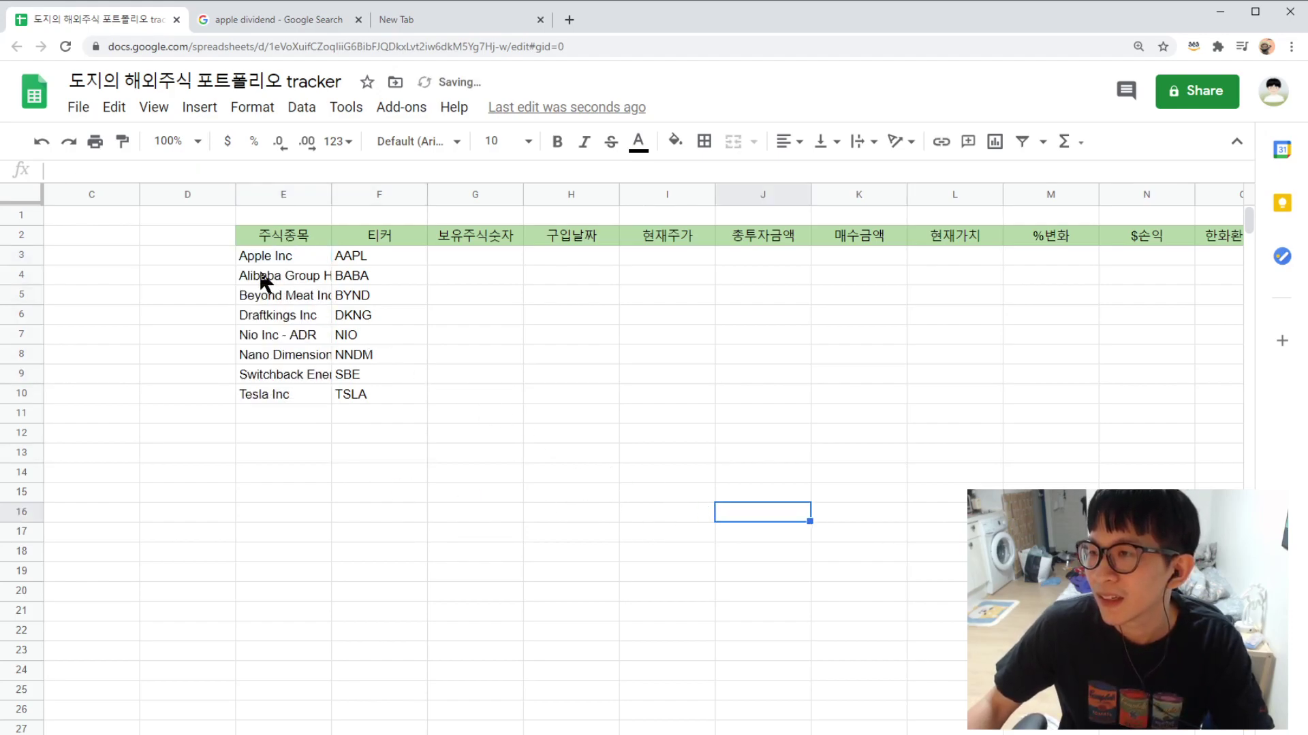
# - Auto-fit the width of column E to the full company names
pyautogui.click(267, 257)
pyautogui.click(379, 402)
pyautogui.press('Down')
pyautogui.press('Down')
pyautogui.press('Down')
pyautogui.press('Right')
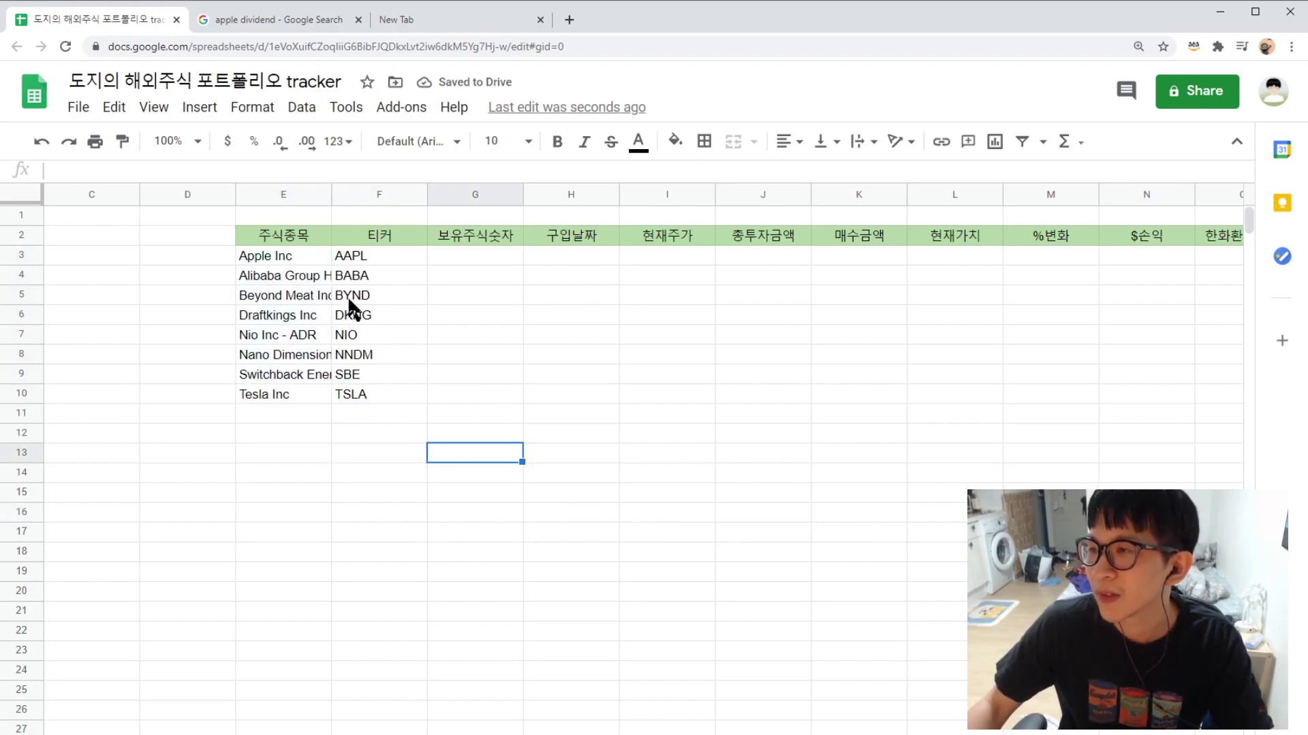
pyautogui.doubleClick(329, 195)
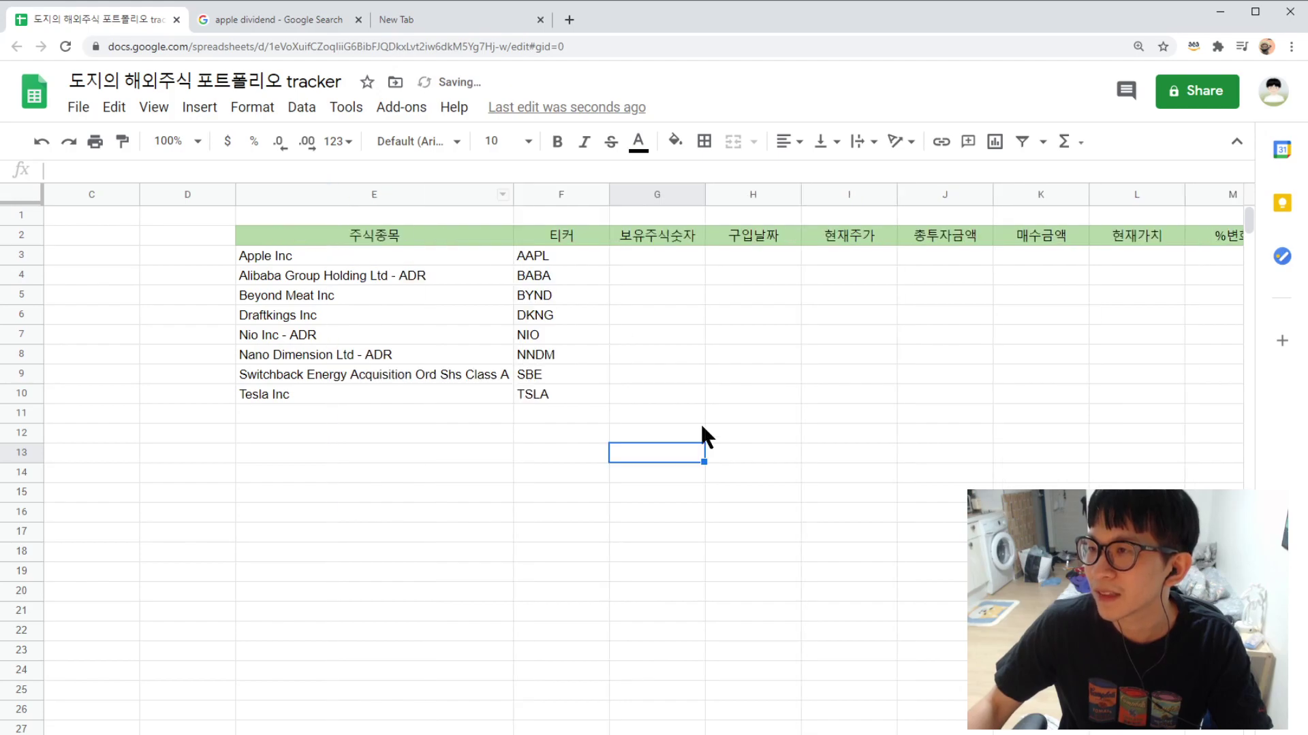
# - Enter the share counts 2, 9, 15 and 27 in cells G3 to G6 of the 보유주식숫자 column
pyautogui.click(783, 436)
pyautogui.click(738, 350)
pyautogui.click(622, 254)
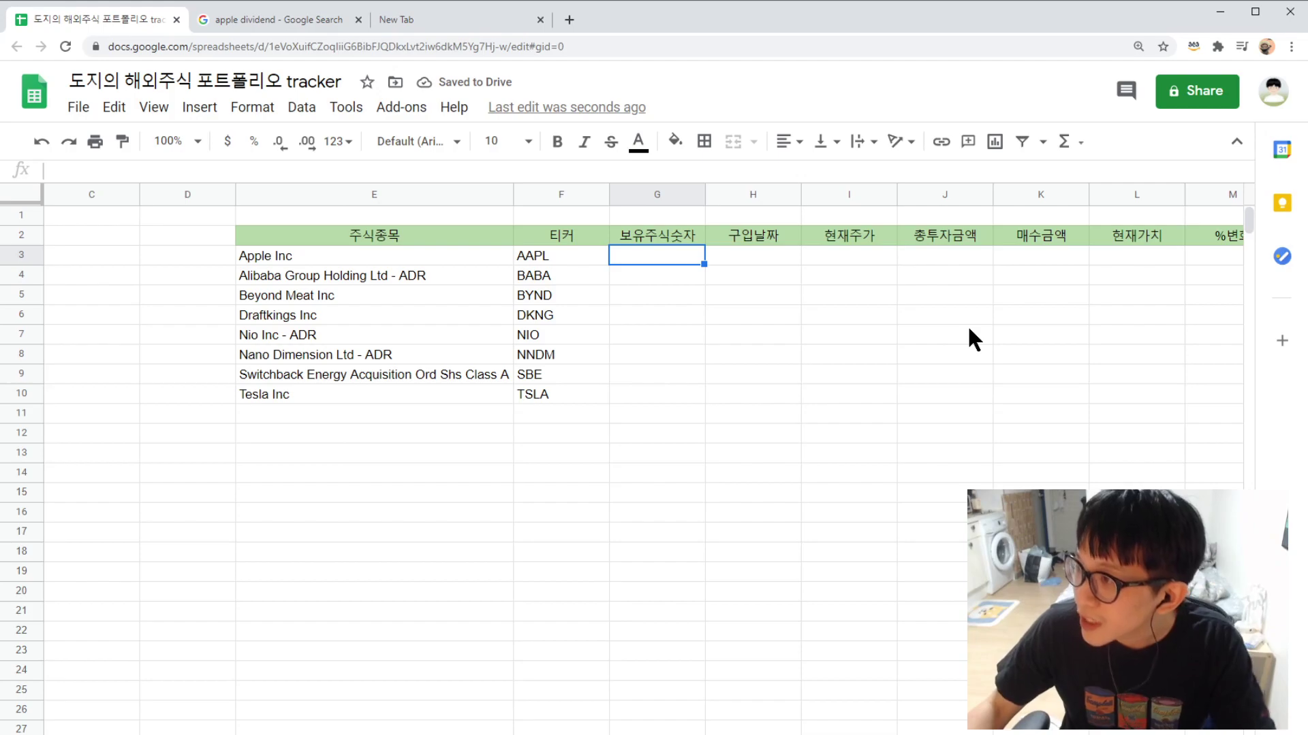
pyautogui.write('2')
pyautogui.press('Return')
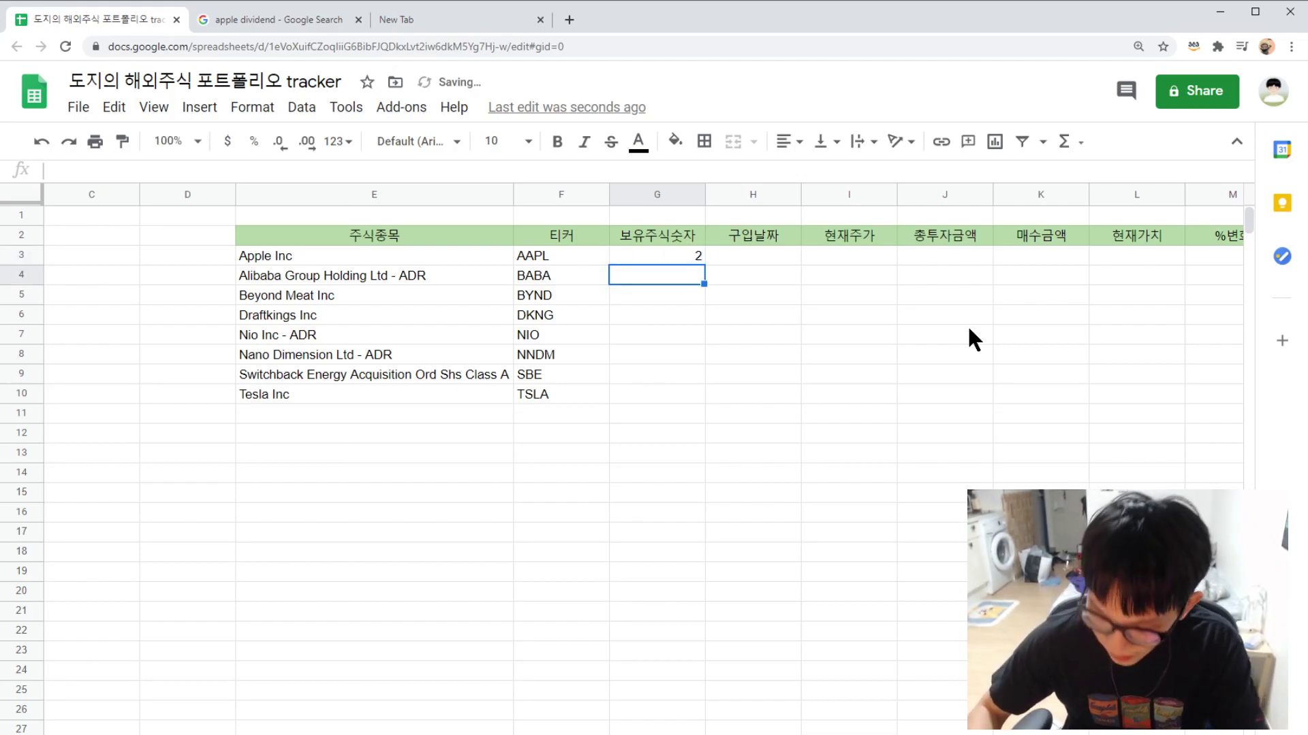
pyautogui.write('9')
pyautogui.press('Return')
pyautogui.write('15')
pyautogui.press('Return')
pyautogui.write('27')
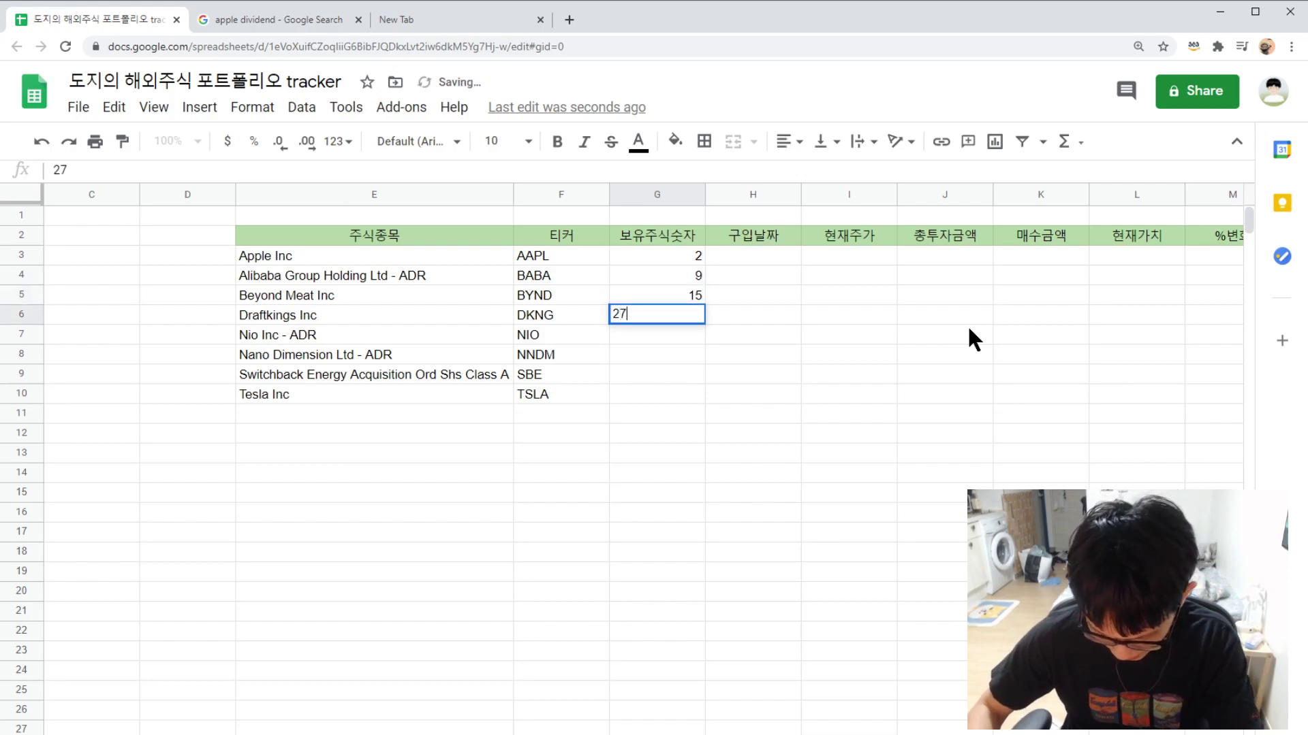
pyautogui.press('Return')
# - Continue the 보유주식숫자 column with 130, 310, 57 and 7 in cells G7 to G10
pyautogui.write('130')
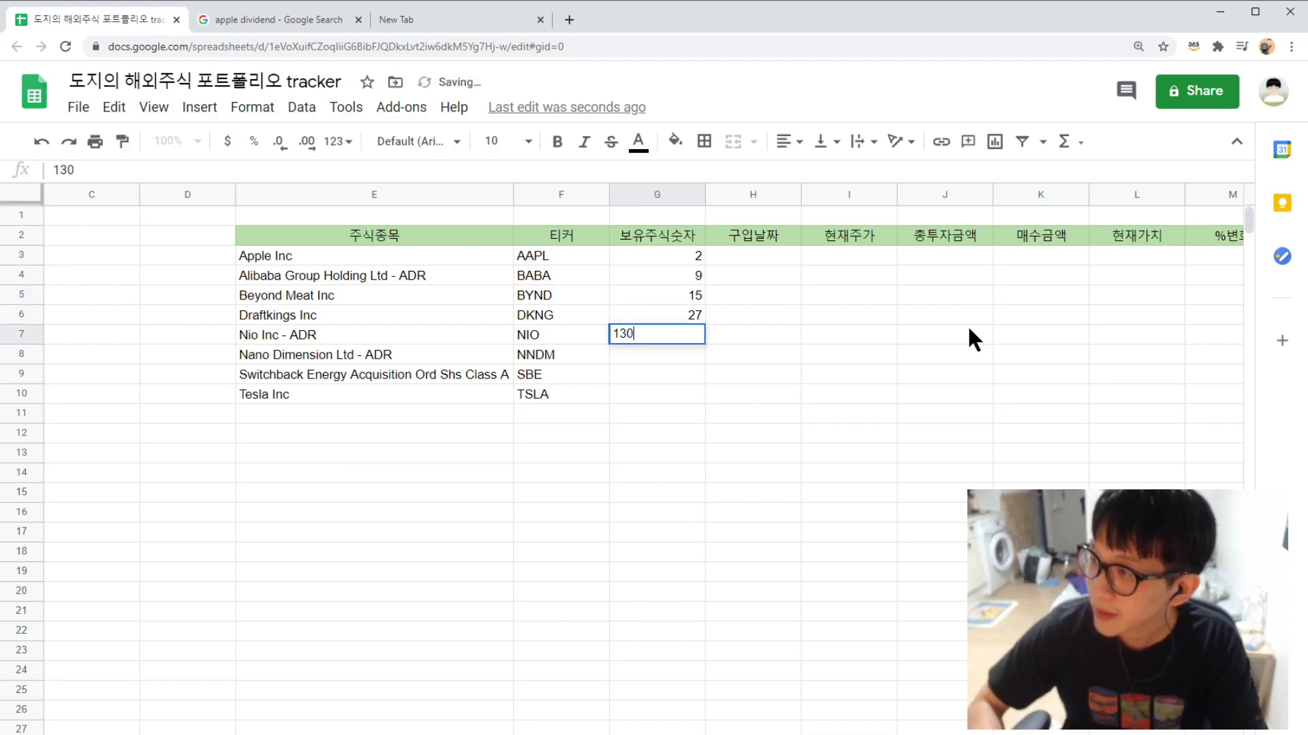
pyautogui.press('Return')
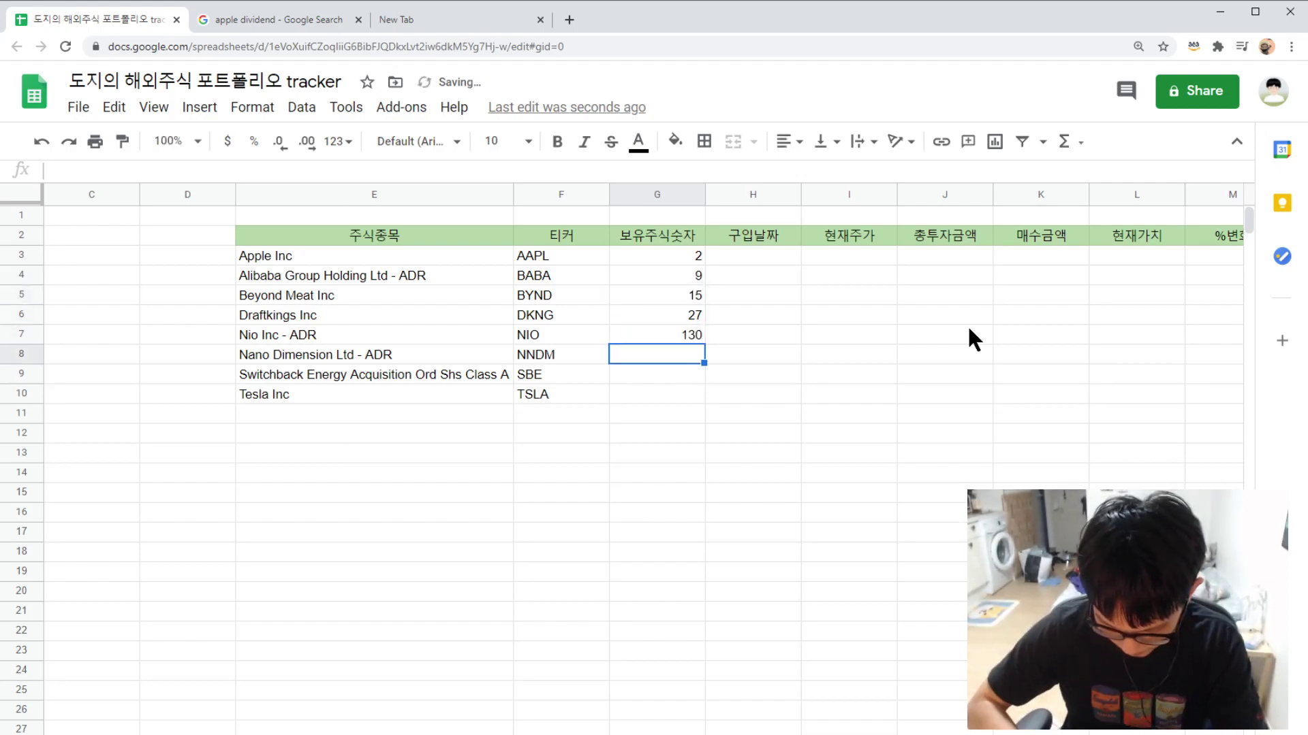
pyautogui.write('310')
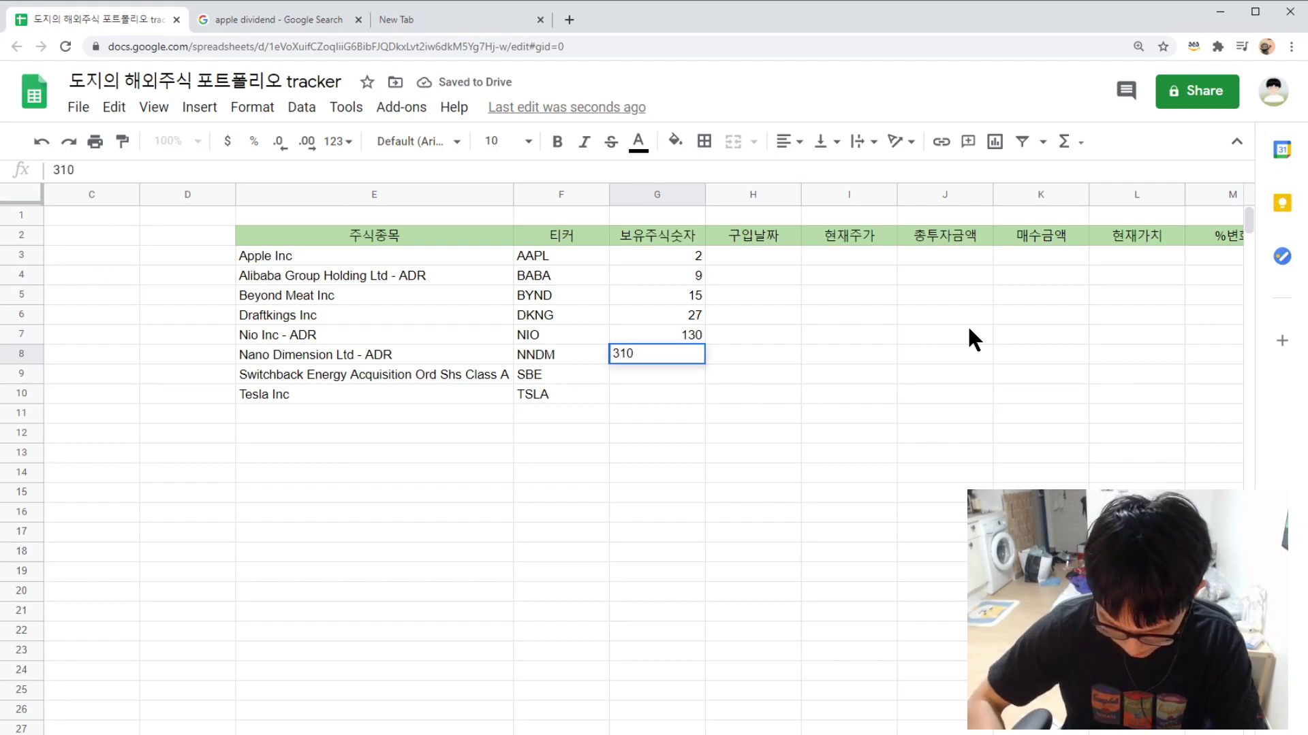
pyautogui.press('Return')
pyautogui.write('57')
pyautogui.press('Return')
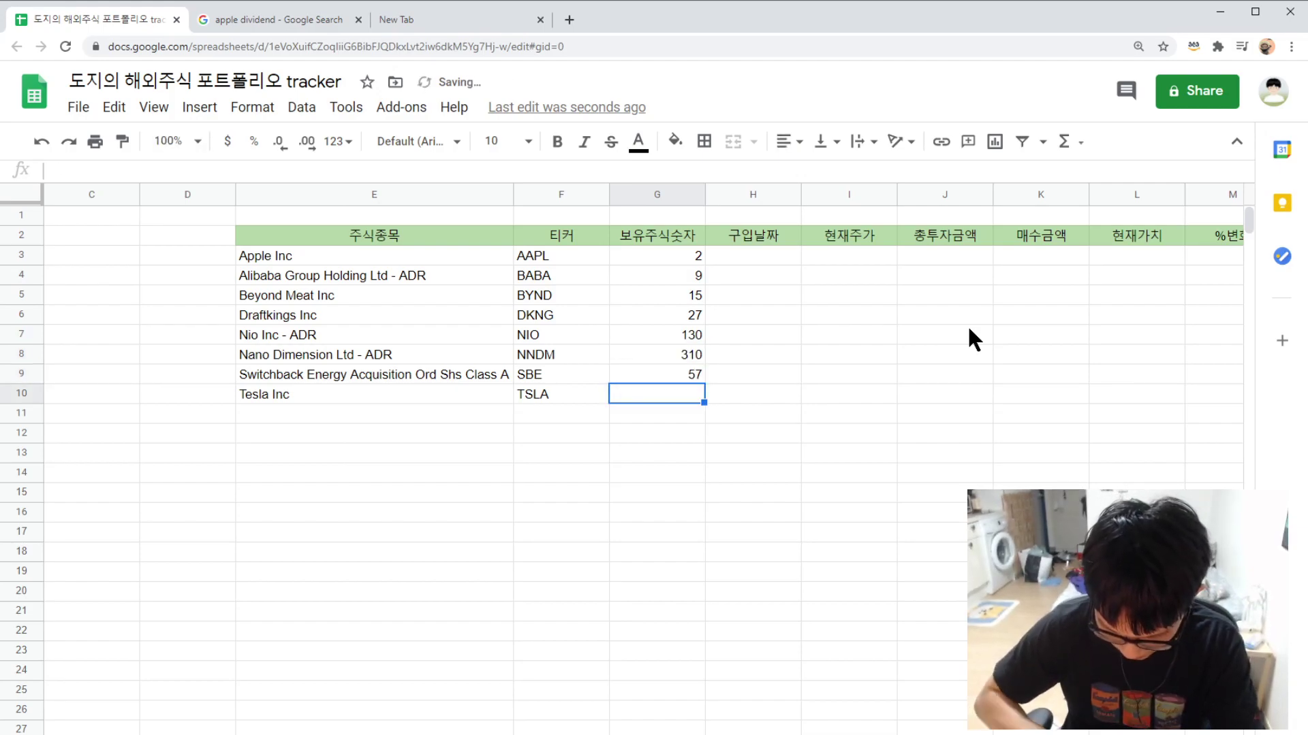
pyautogui.write('7')
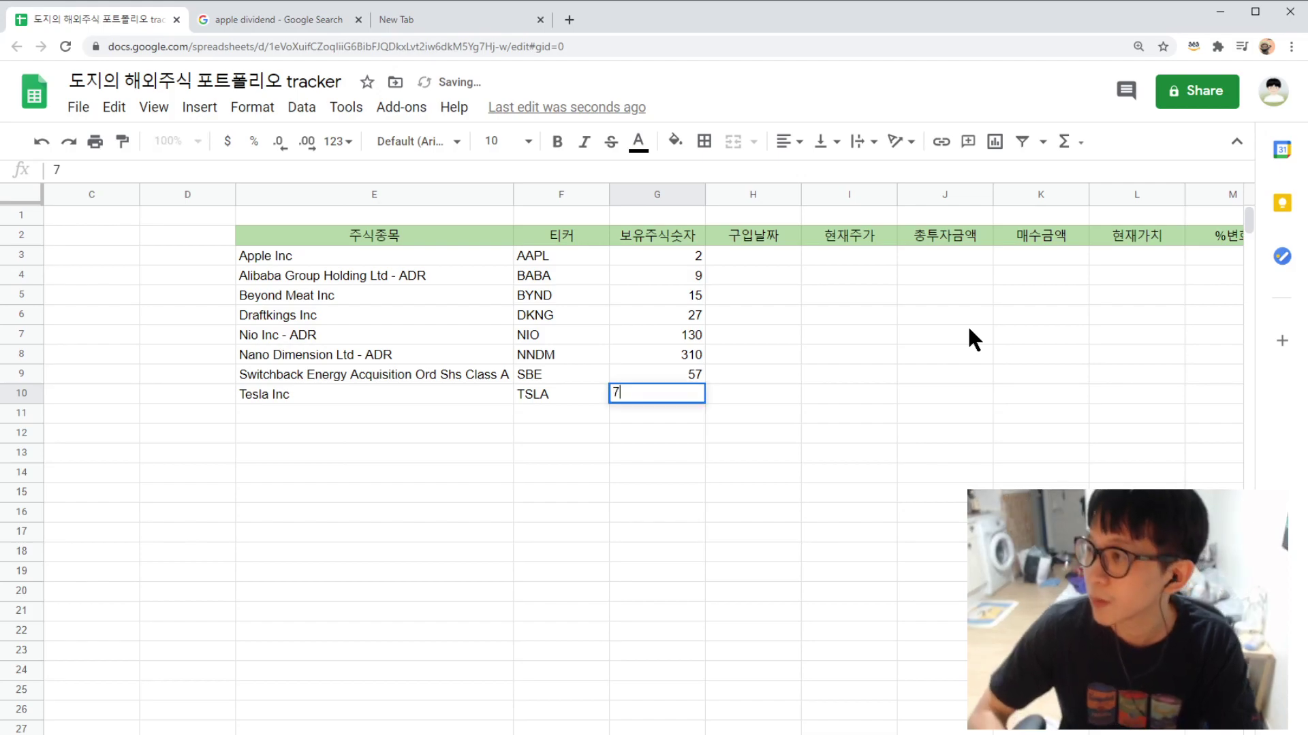
pyautogui.press('Return')
pyautogui.click(738, 255)
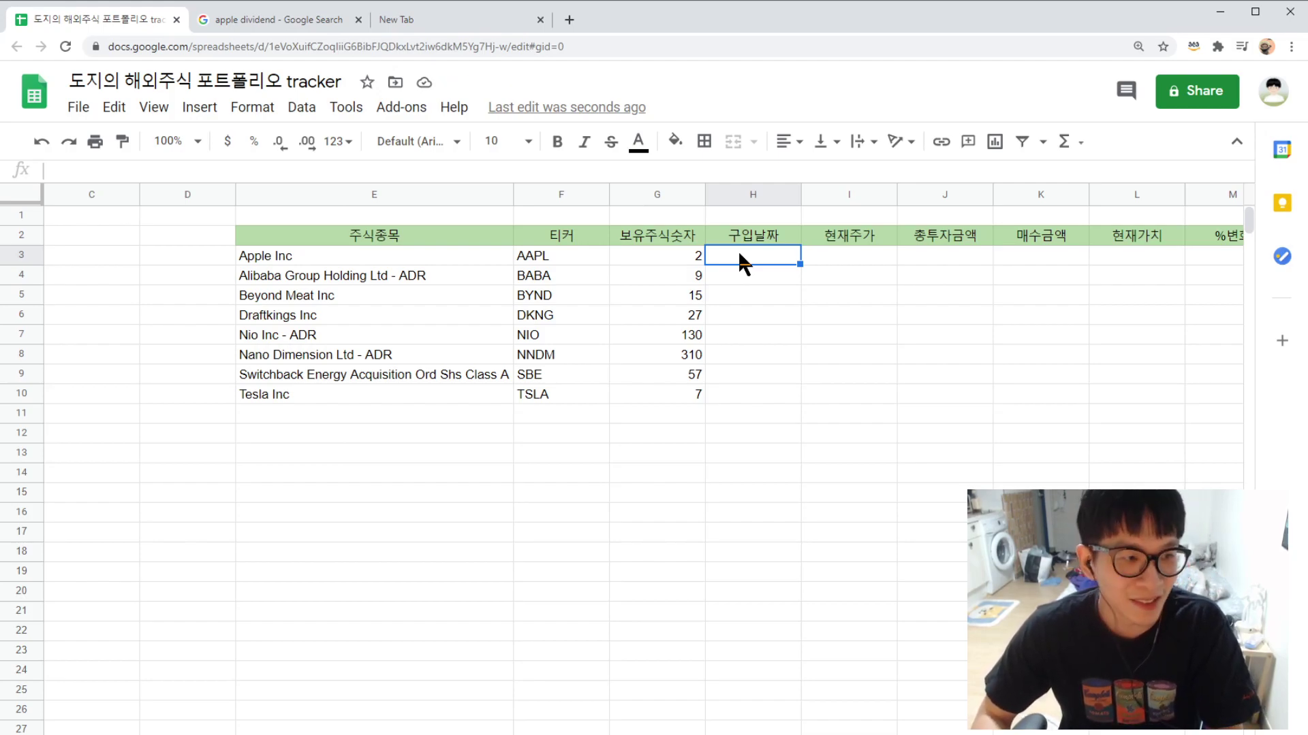
pyautogui.write('2')
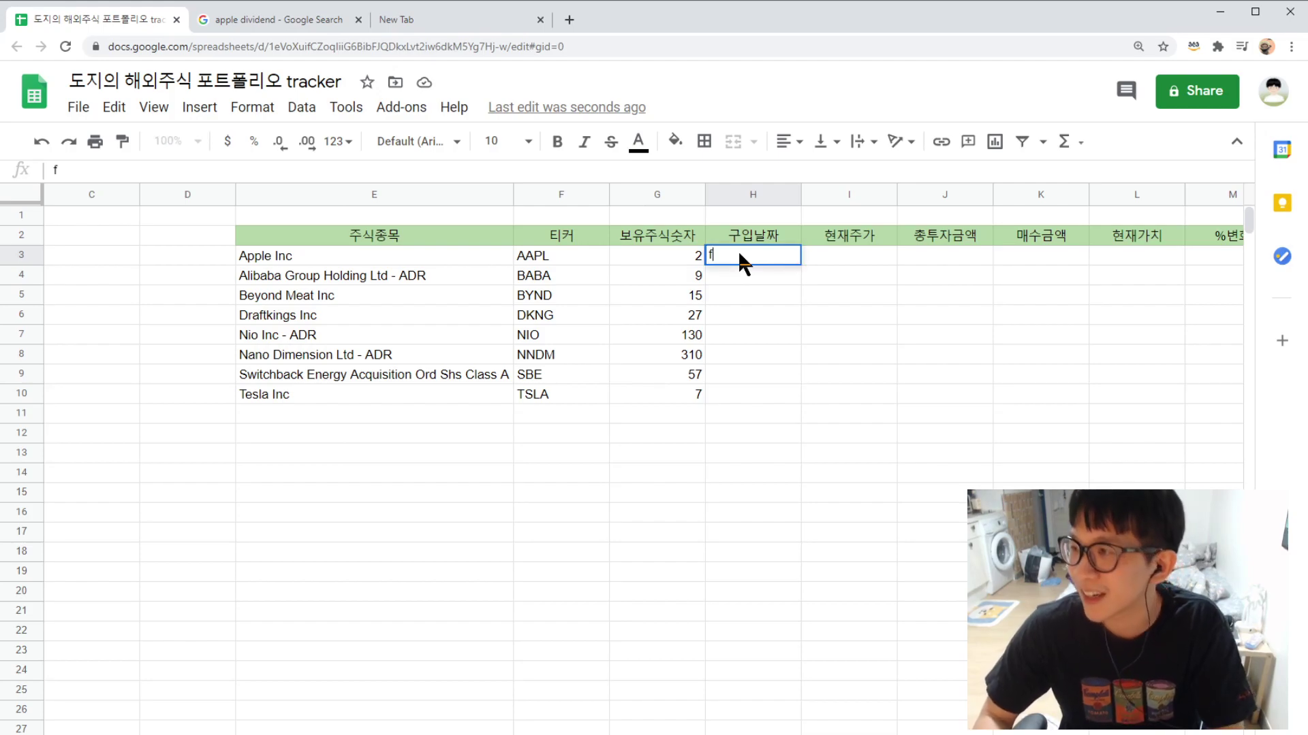
pyautogui.press('BackSpace')
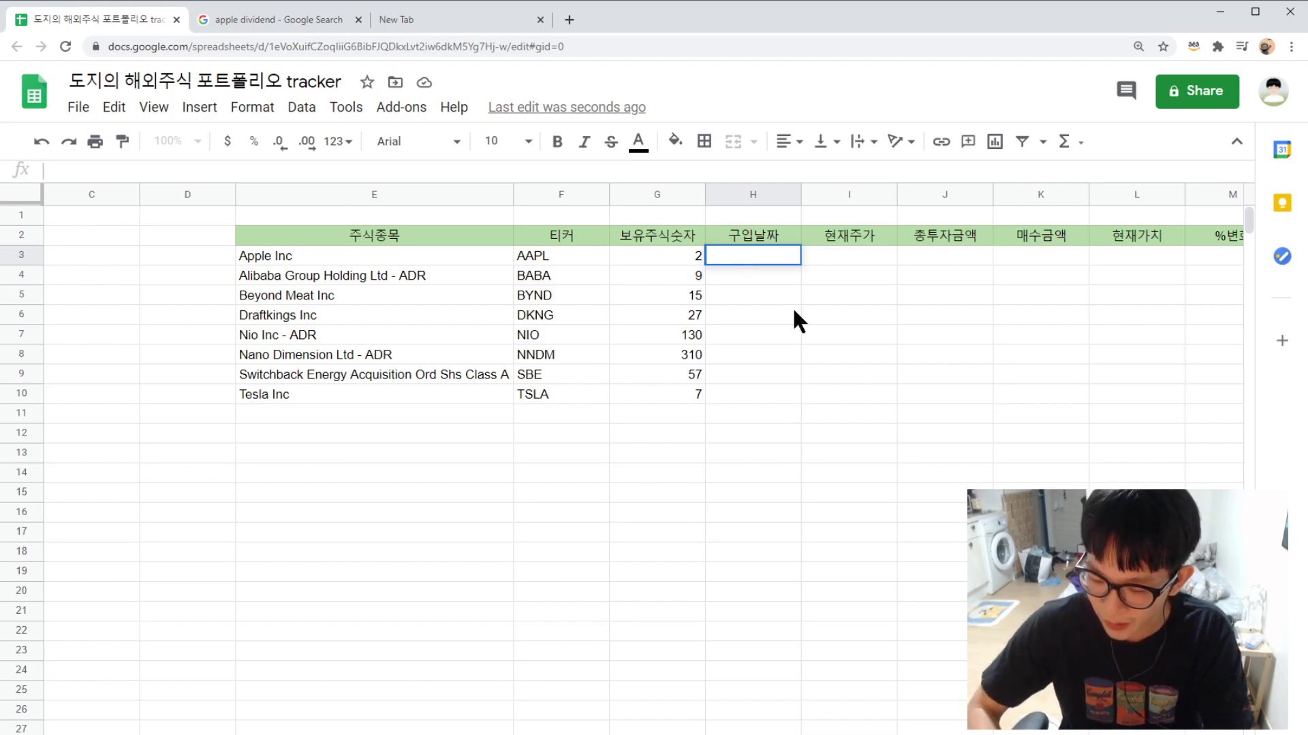
pyautogui.write('2/1')
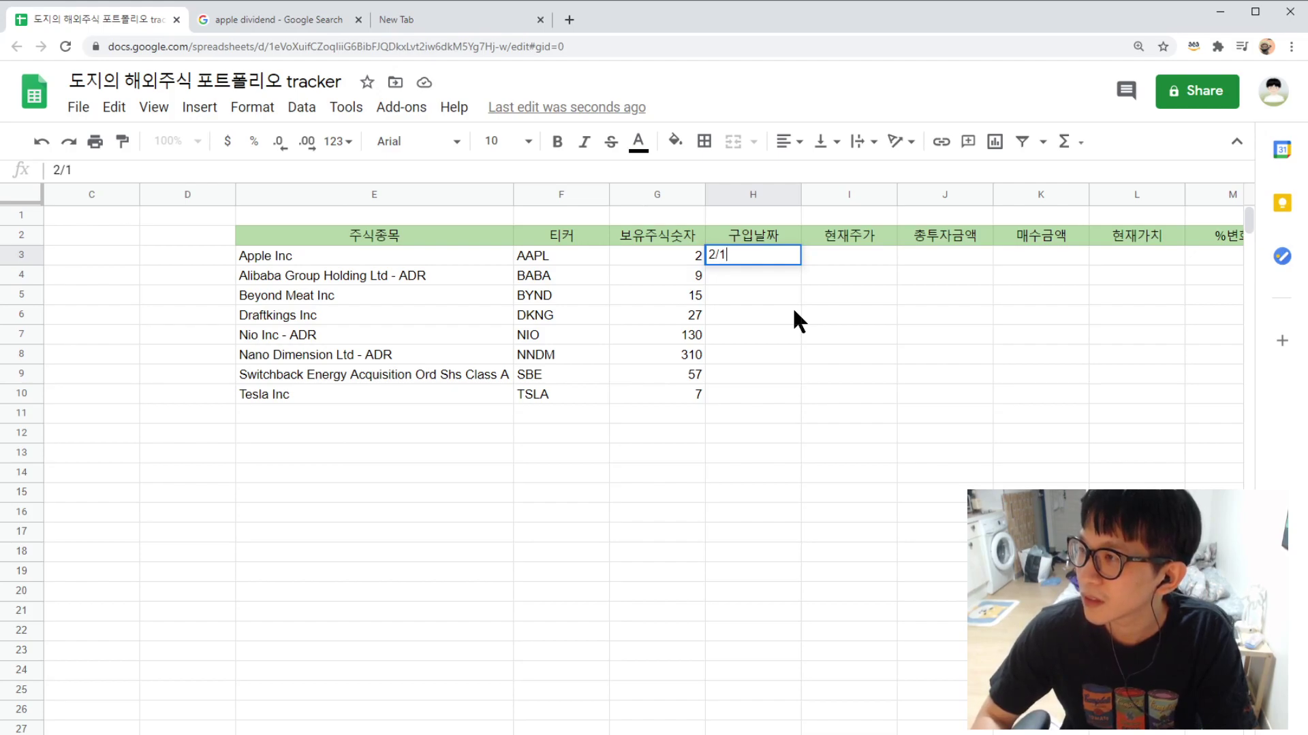
pyautogui.press('BackSpace')
pyautogui.press('BackSpace')
pyautogui.press('BackSpace')
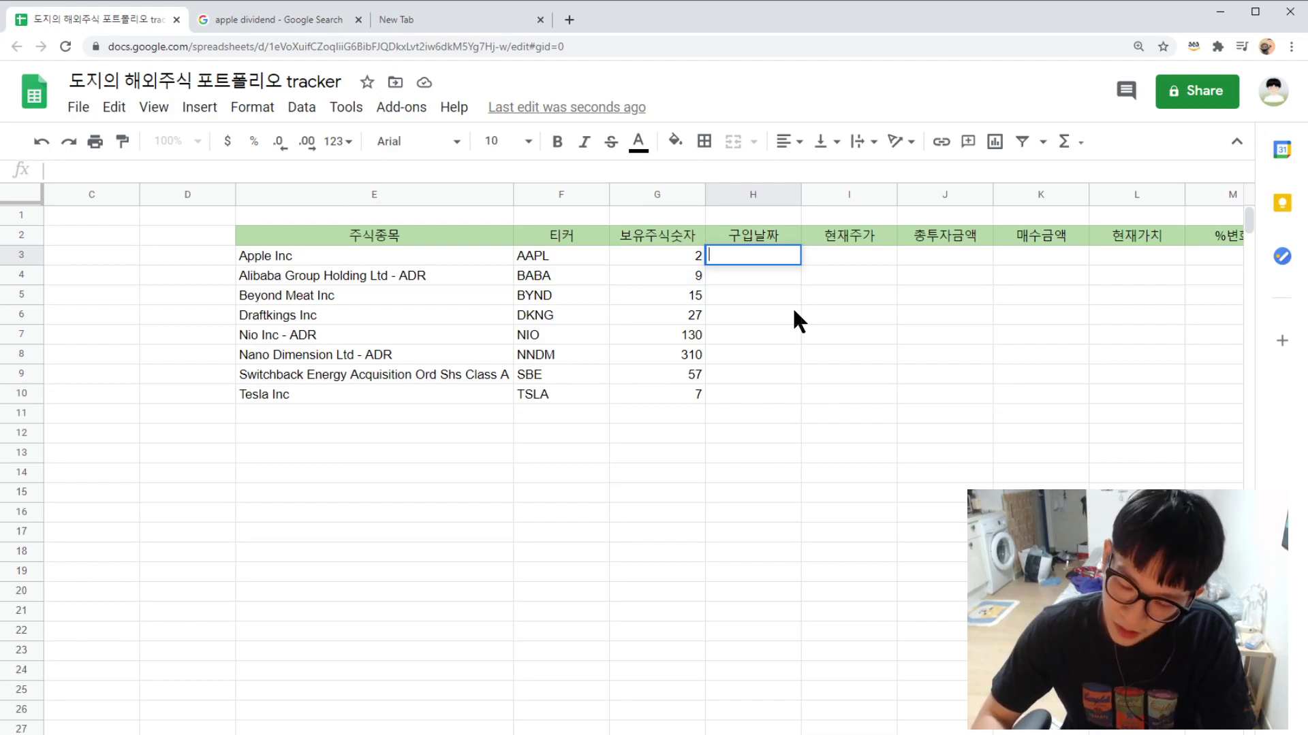
# - Enter the purchase date 2Nov2020 for AAPL in cell H3 of the 구입날짜 column
pyautogui.write('2')
pyautogui.press('BackSpace')
pyautogui.write('Nov2020')
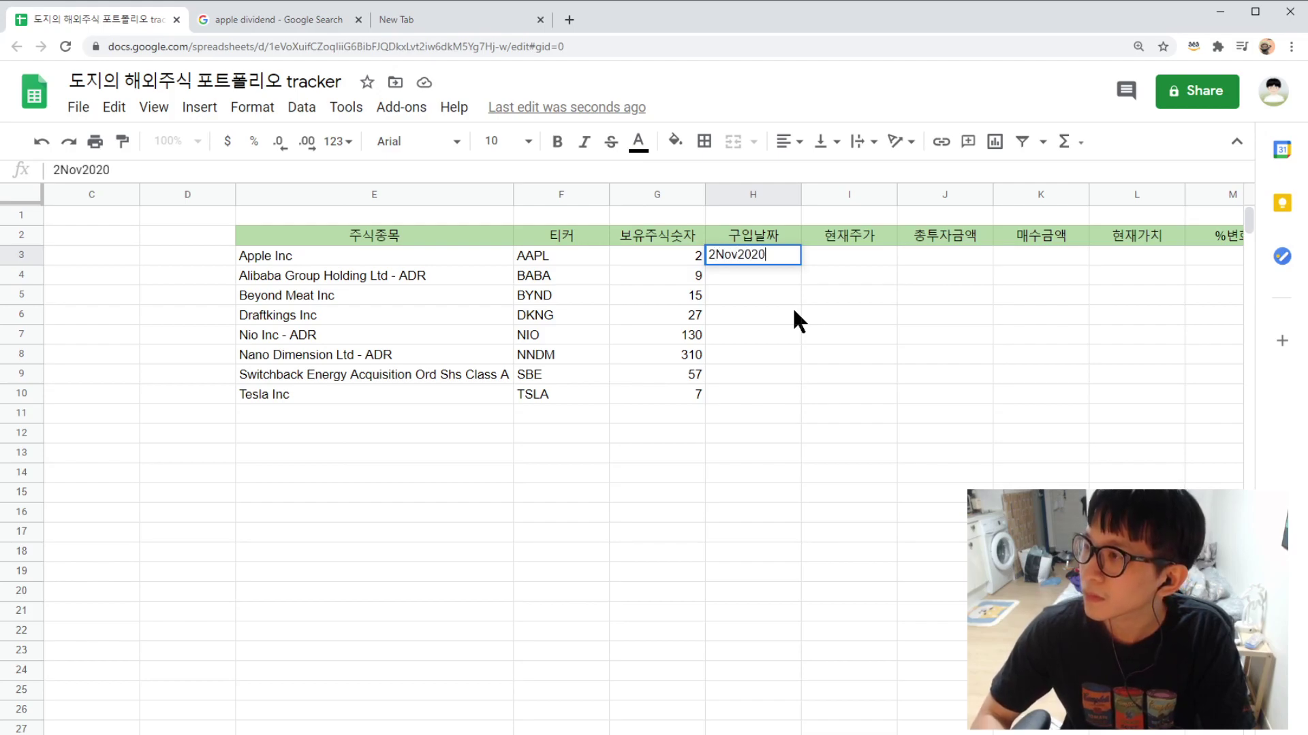
pyautogui.press('Return')
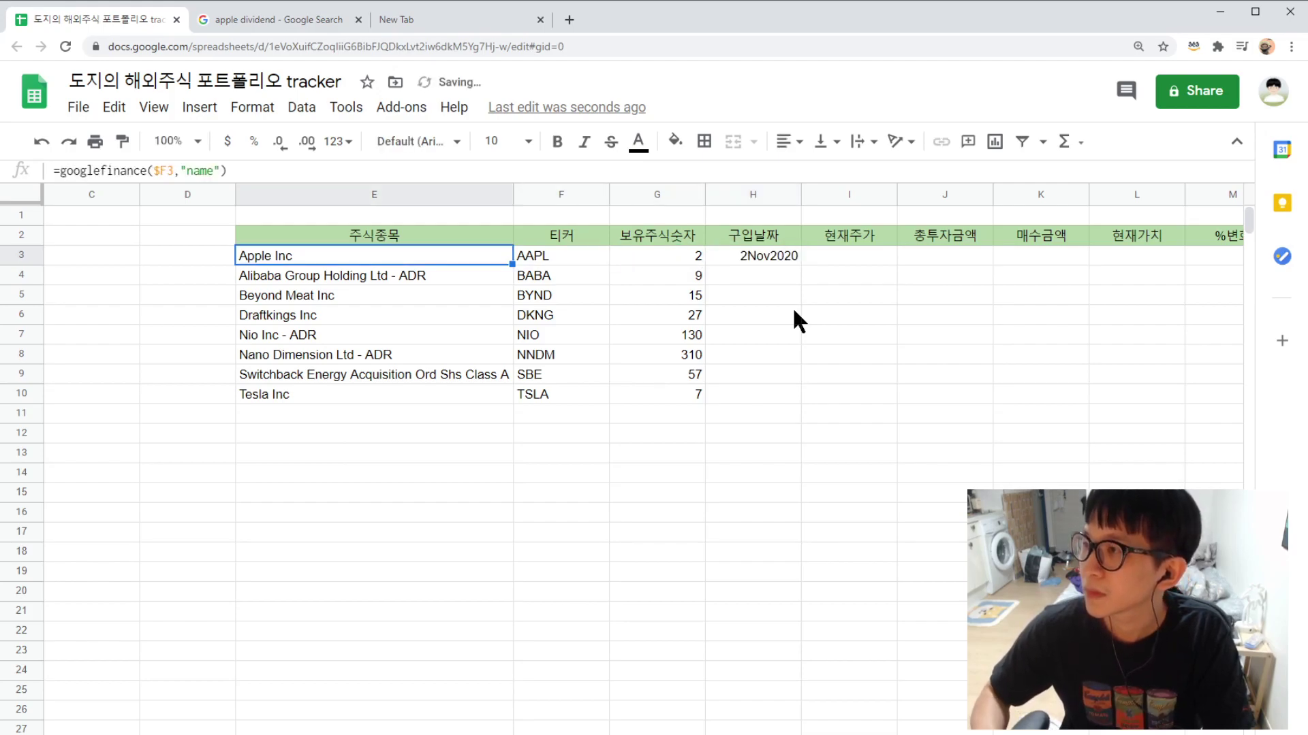
# - Fill the purchase date from H3 down through H10
pyautogui.click(782, 254)
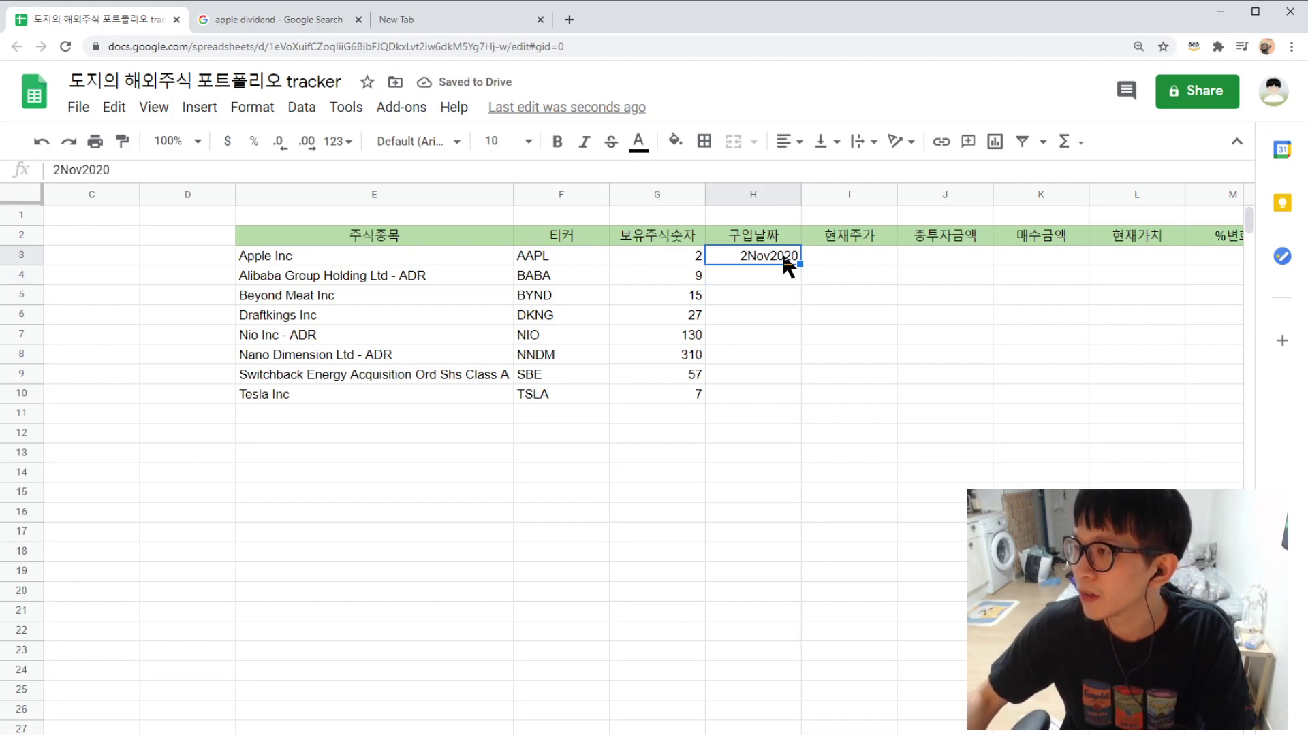
pyautogui.moveTo(799, 264); pyautogui.dragTo(778, 395)
pyautogui.click(758, 389)
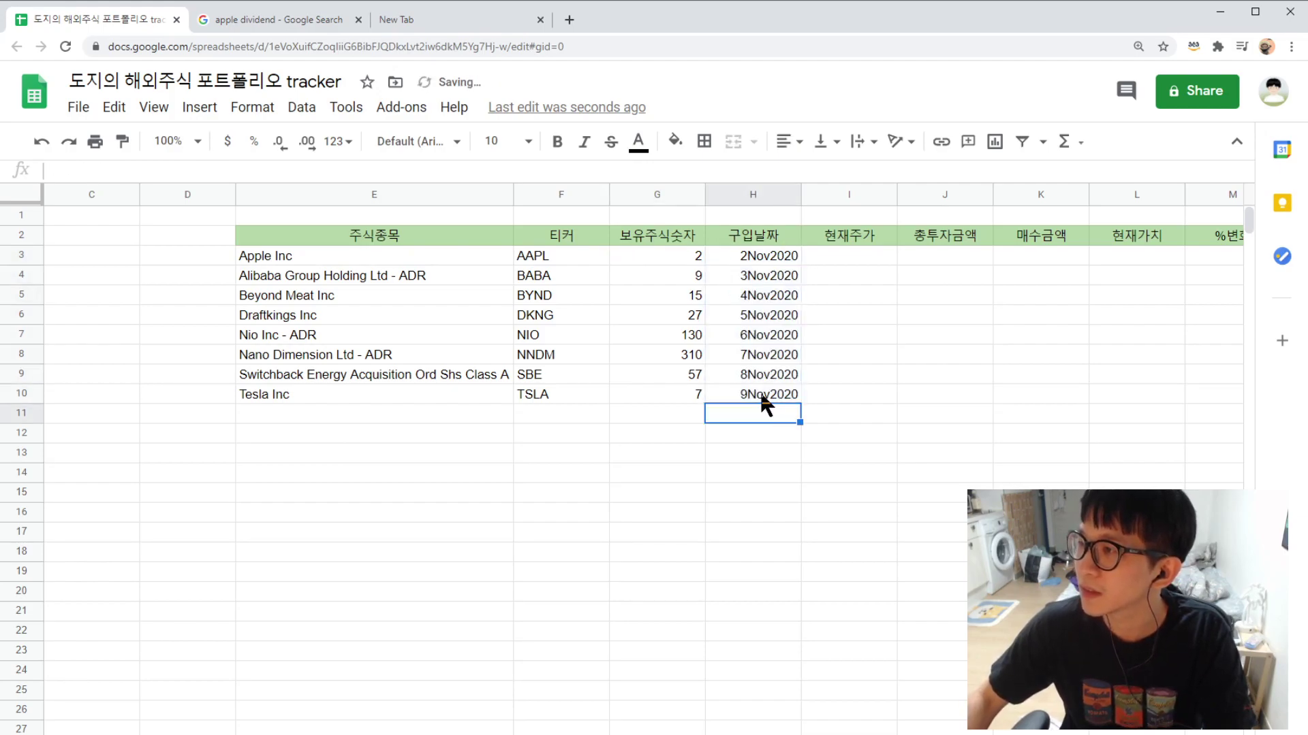
# - Set the 구입날짜 purchase dates for BABA and BYND in cells H4 and H5 to 2Nov2020
pyautogui.doubleClick(773, 280)
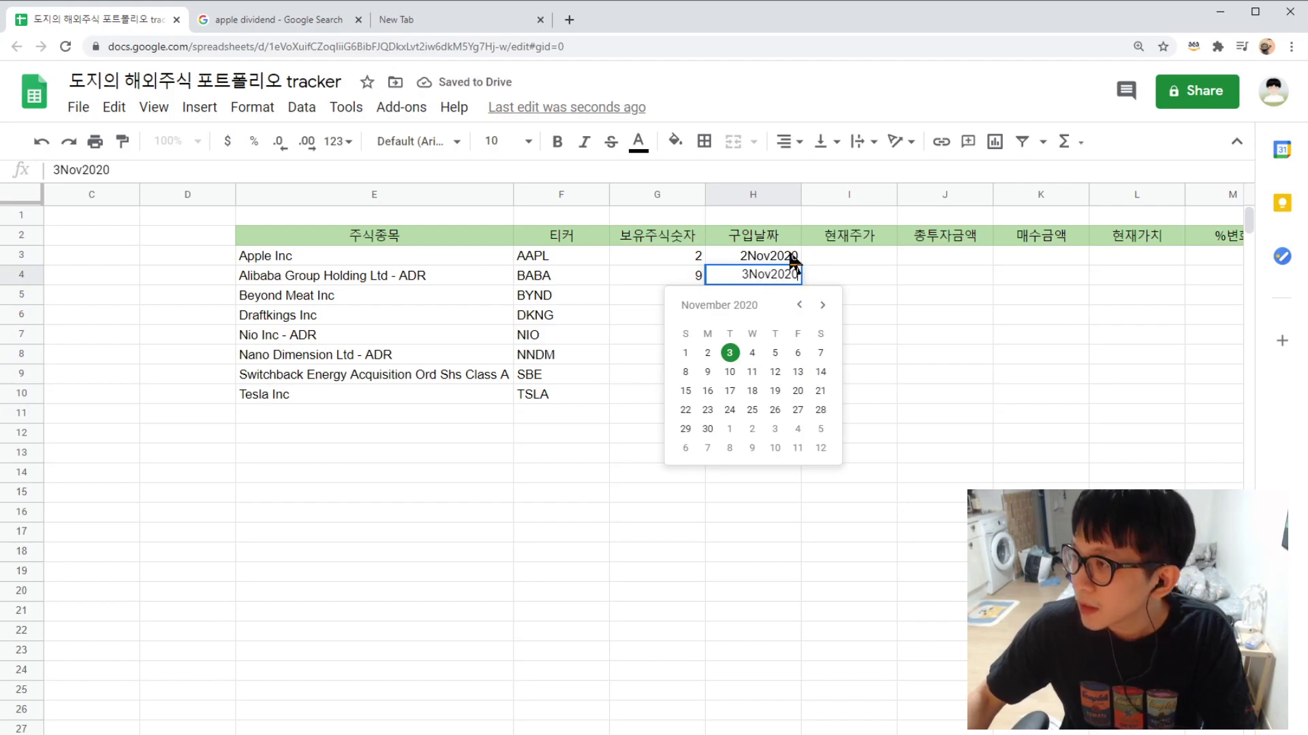
pyautogui.press('BackSpace')
pyautogui.write('2')
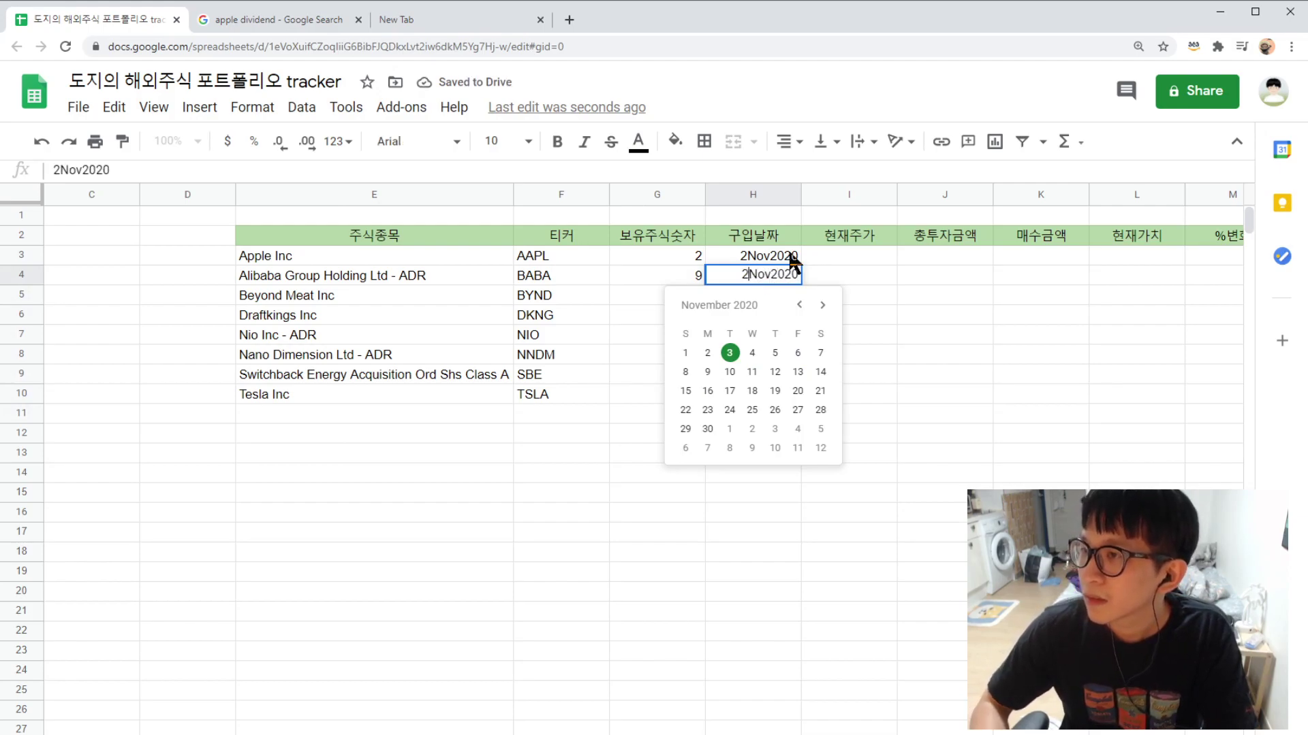
pyautogui.press('Return')
pyautogui.click(59, 161)
pyautogui.press('BackSpace')
pyautogui.write('2')
pyautogui.press('Return')
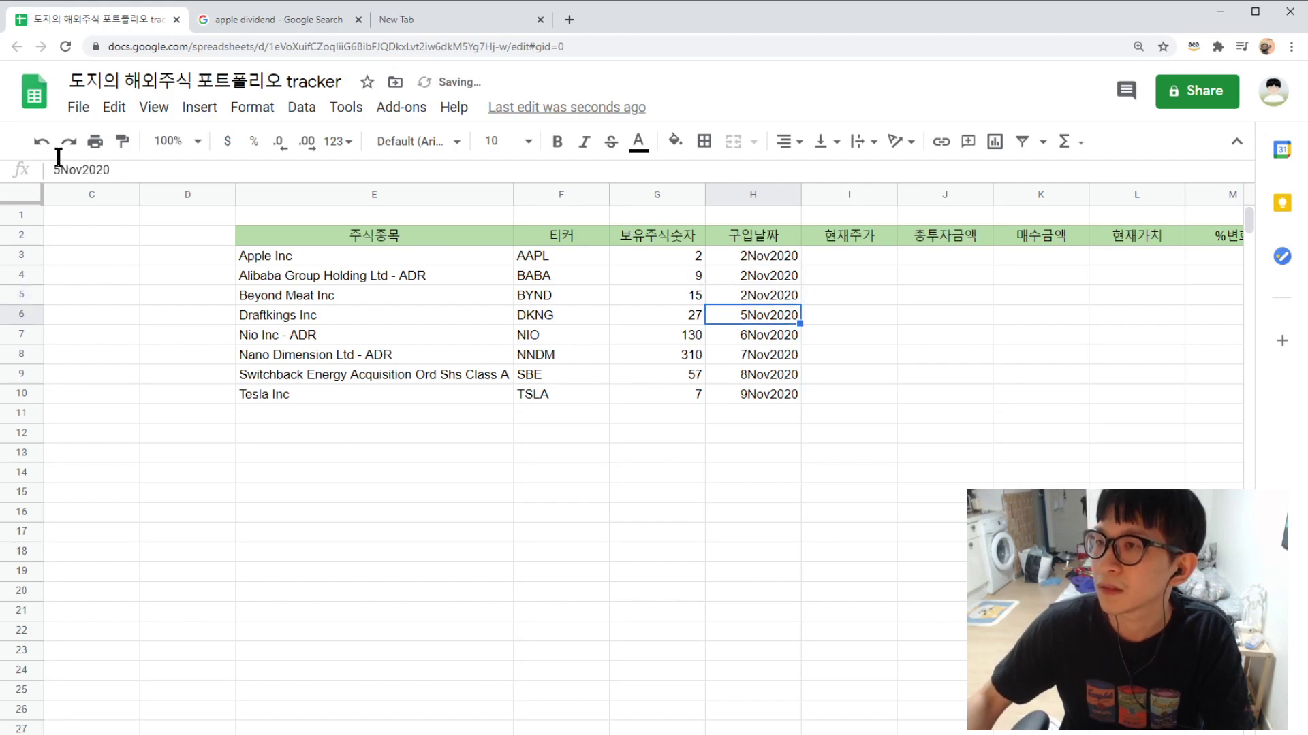
# - Set the purchase date for DKNG in cell H6 to 25Nov2020
pyautogui.click(59, 162)
pyautogui.press('BackSpace')
pyautogui.write('2')
pyautogui.press('Return')
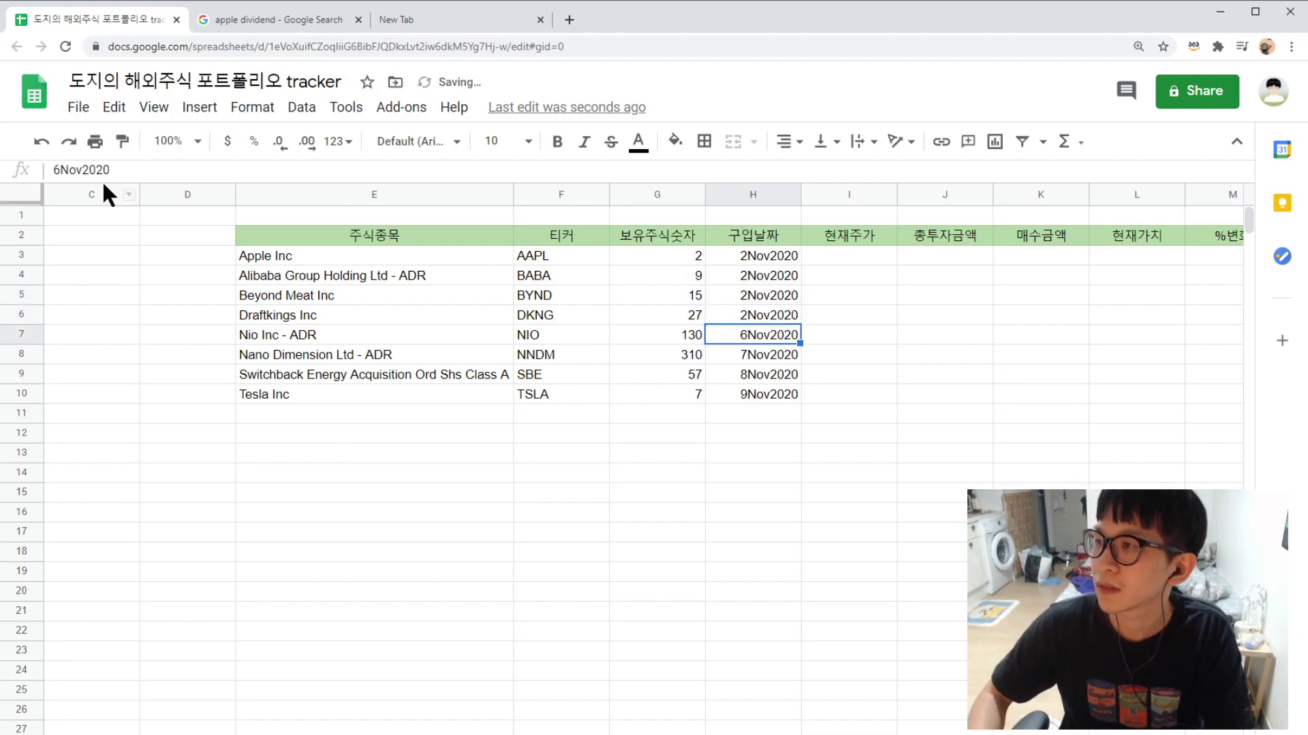
pyautogui.click(755, 317)
pyautogui.click(59, 162)
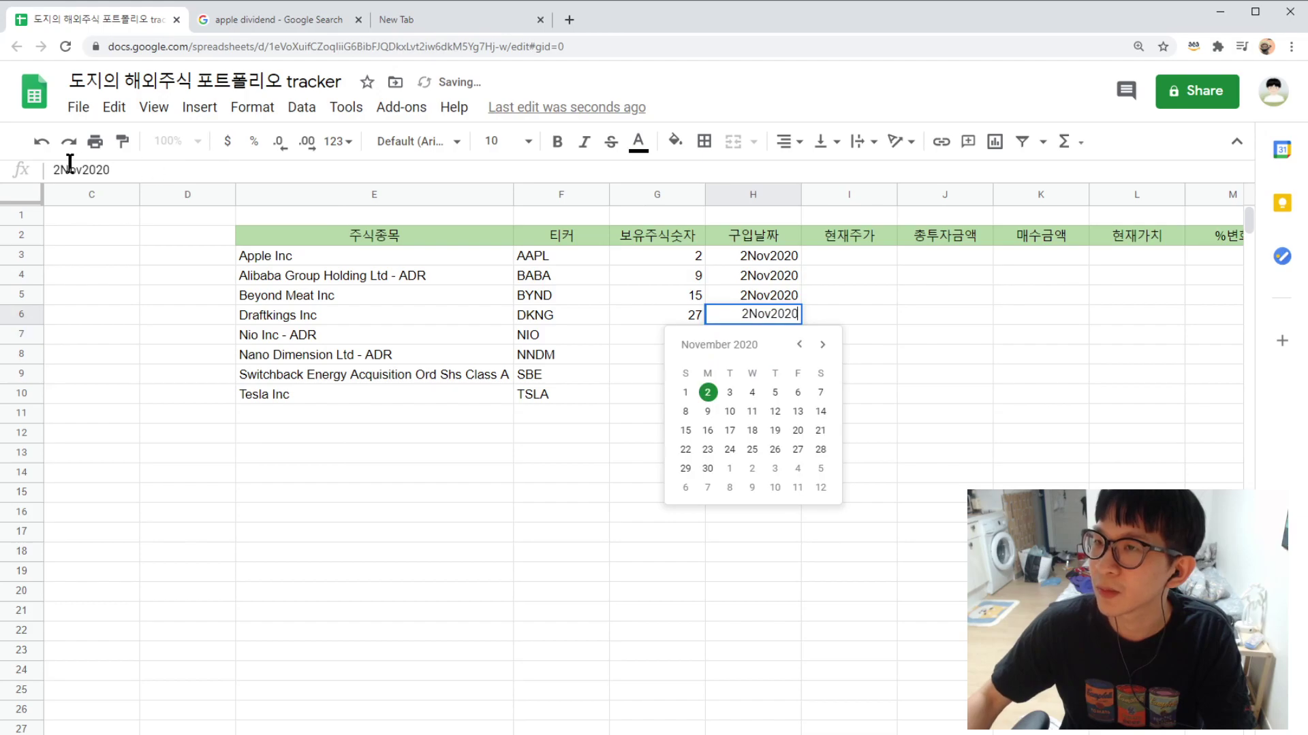
pyautogui.write('5')
pyautogui.press('Return')
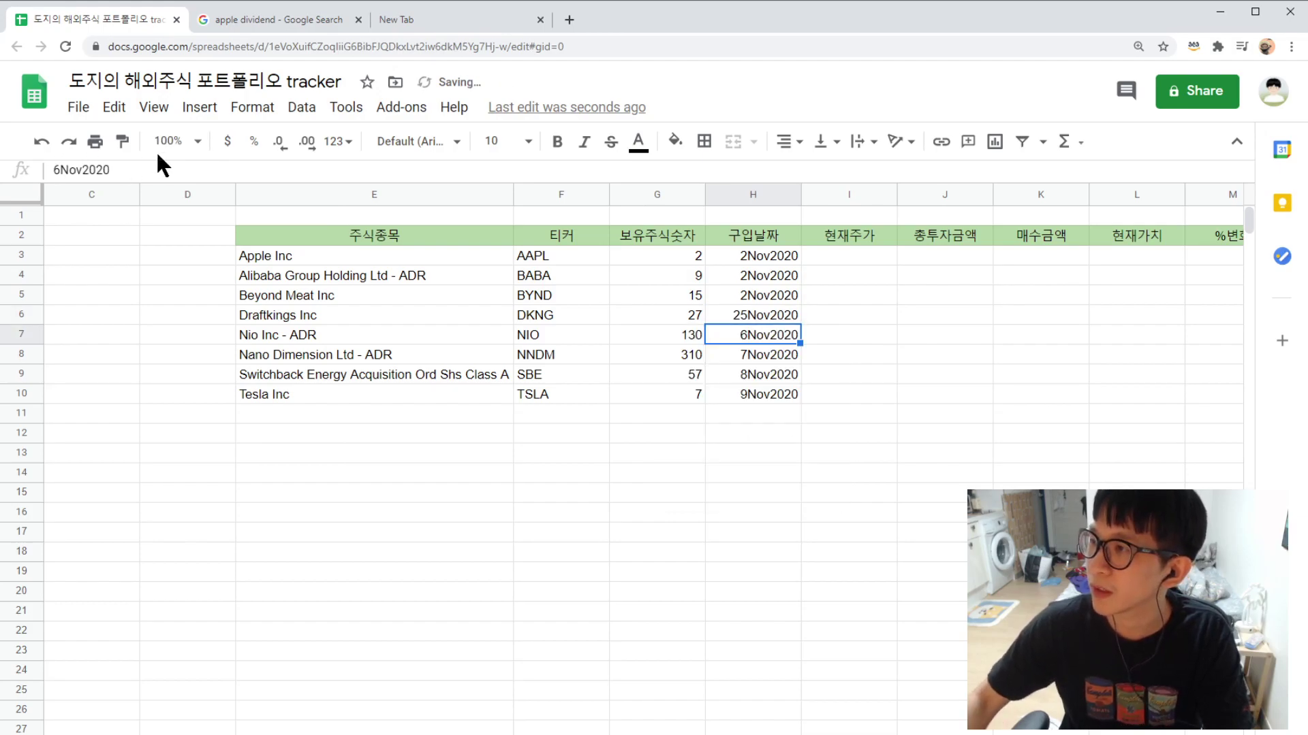
# - Set the purchase date for NIO in H7 to 2Nov2020 and for NNDM in H8 to 25Nov2020
pyautogui.click(59, 167)
pyautogui.press('BackSpace')
pyautogui.write('2')
pyautogui.press('Return')
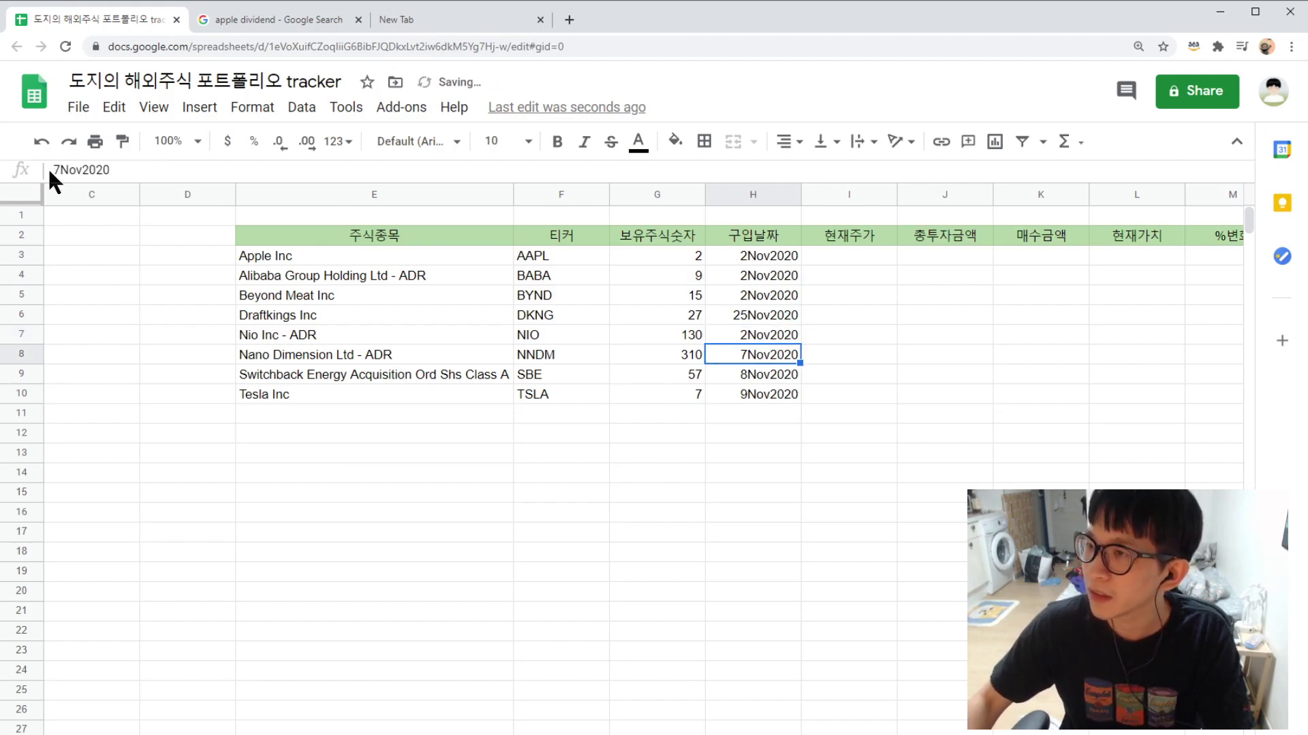
pyautogui.click(54, 163)
pyautogui.press('BackSpace')
pyautogui.write('2')
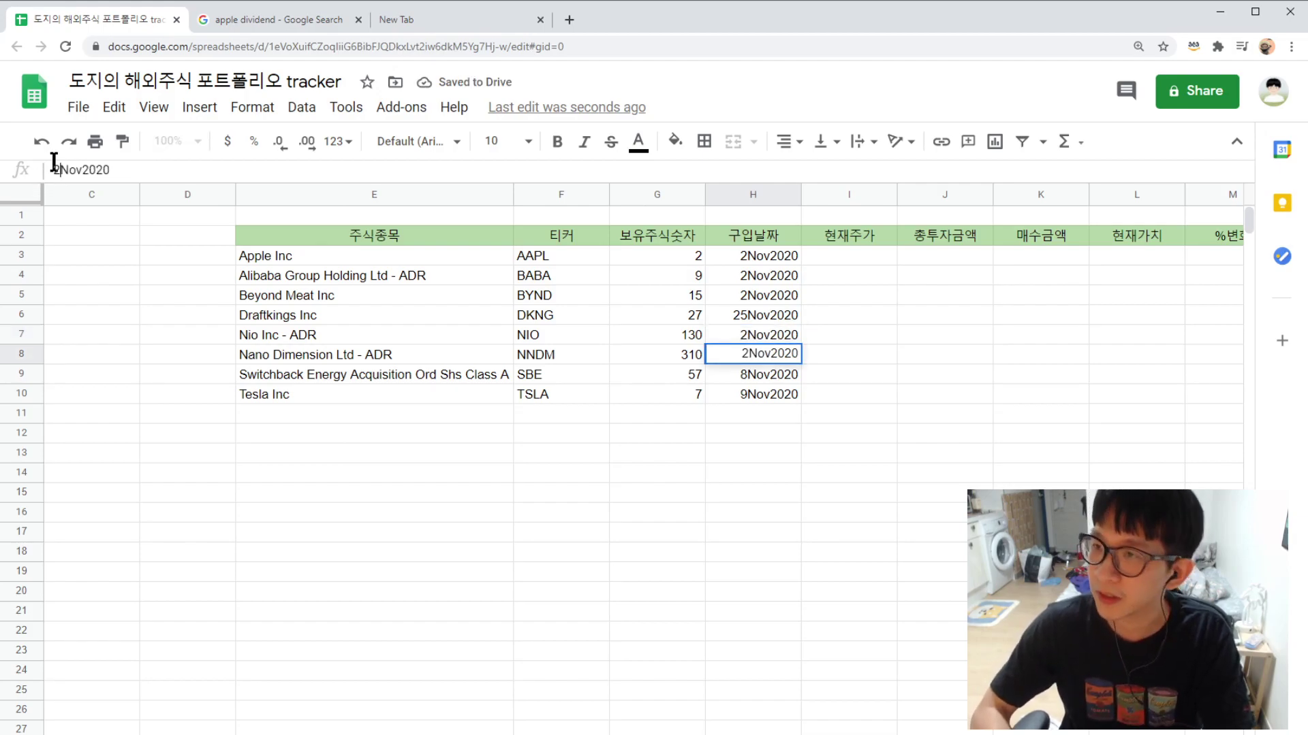
pyautogui.write('5')
pyautogui.press('Return')
# - Set the purchase date for SBE in H9 to 27Nov2020 and for TSLA in H10 to 2Nov2020
pyautogui.click(60, 165)
pyautogui.press('BackSpace')
pyautogui.write('27')
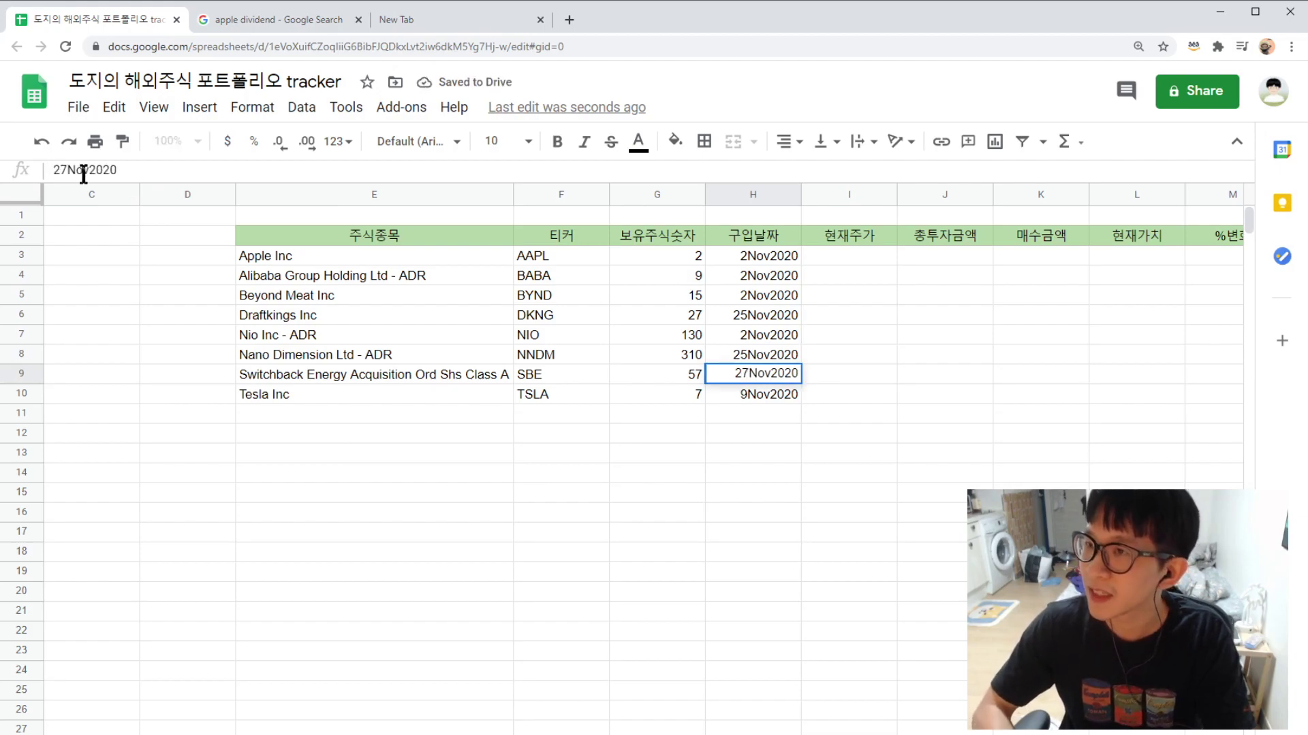
pyautogui.press('Return')
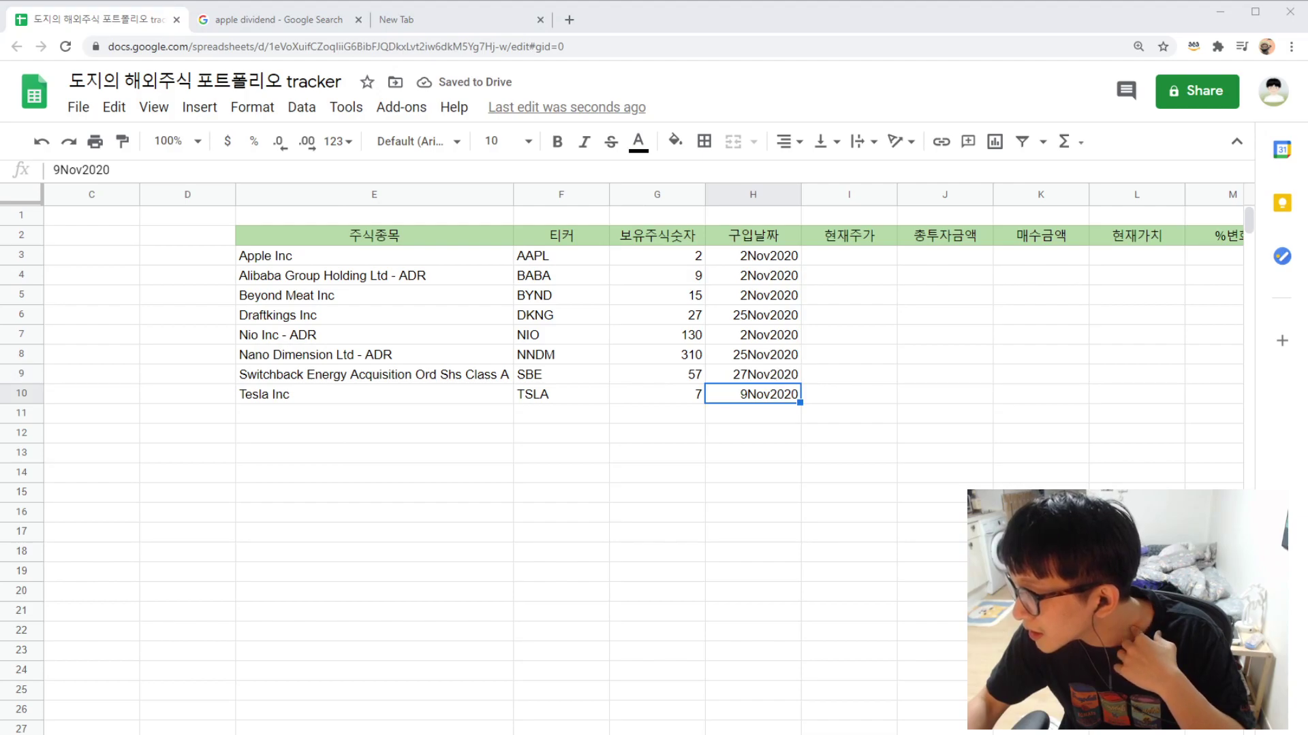
pyautogui.click(744, 402)
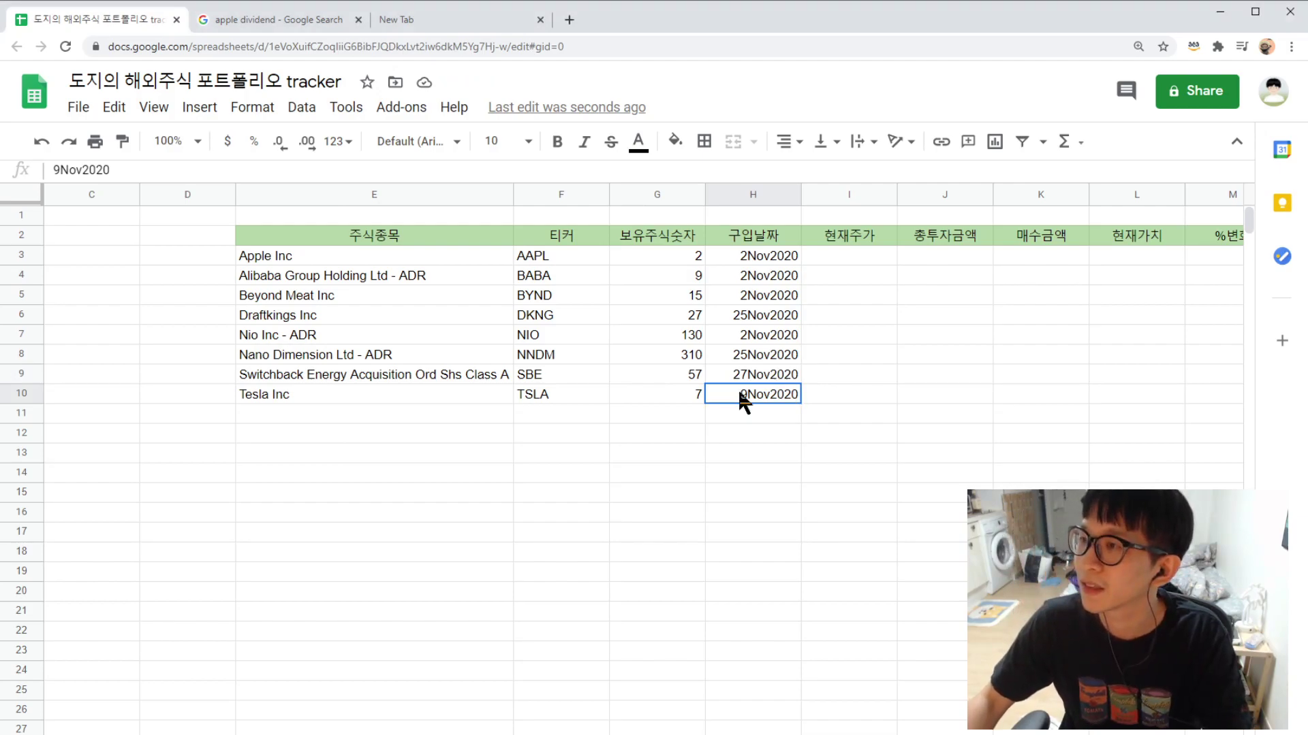
pyautogui.doubleClick(744, 402)
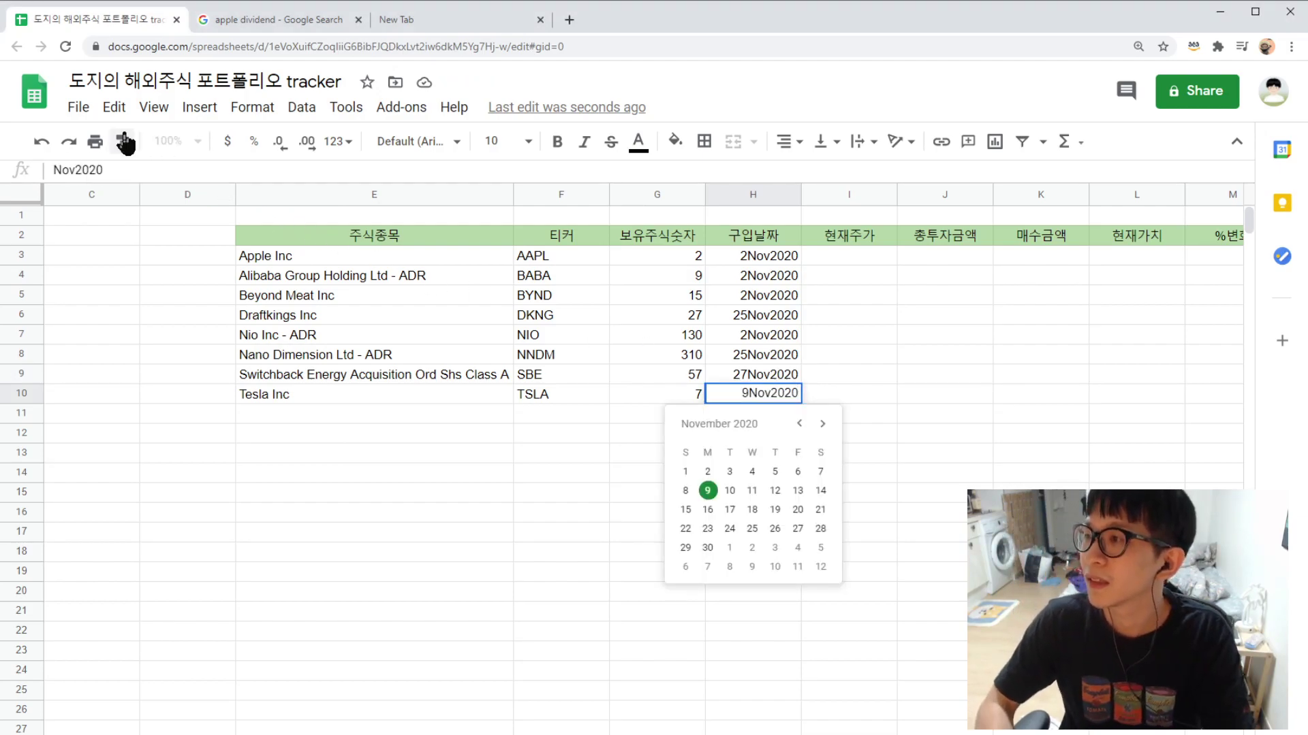
pyautogui.press('Return')
pyautogui.click(605, 453)
pyautogui.click(784, 300)
# - Enter the formula +googlefinance(e3,"price") for Apple in cell I3 of the 현재주가 column
pyautogui.click(859, 238)
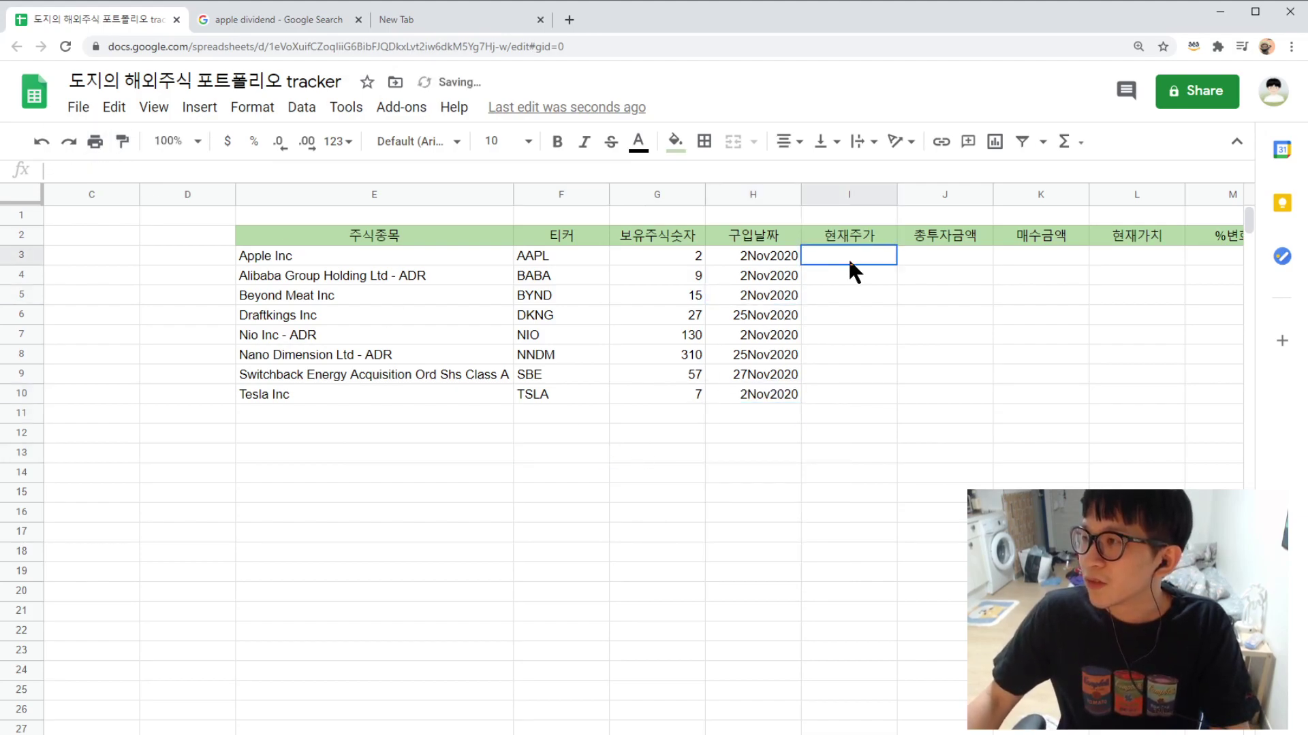
pyautogui.click(849, 259)
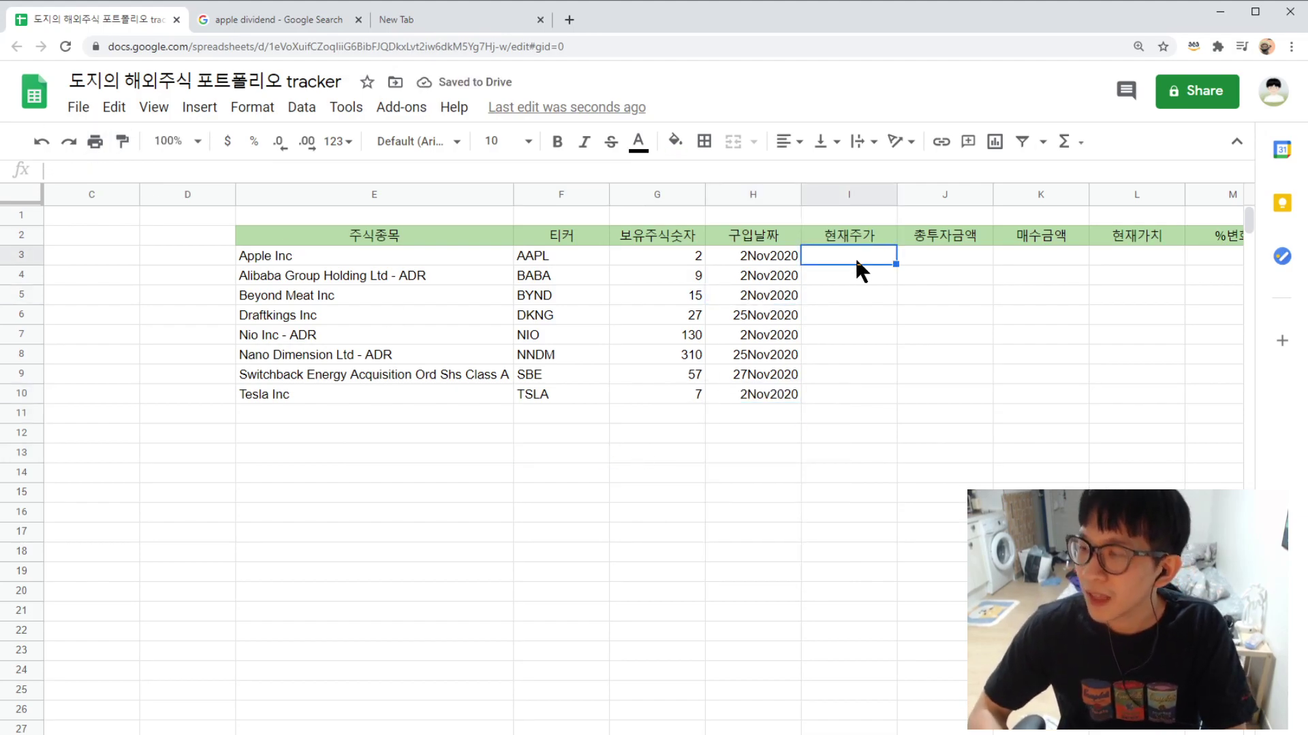
pyautogui.write('+googlefinance')
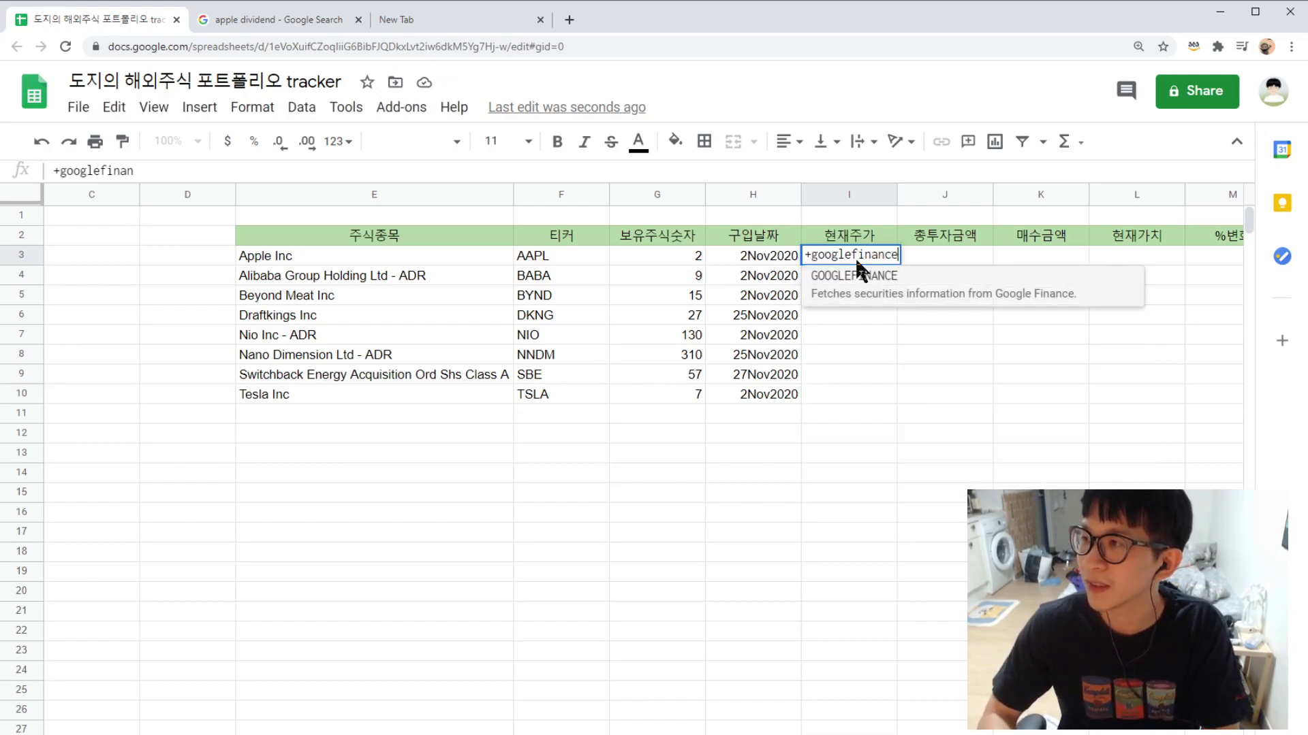
pyautogui.write('(')
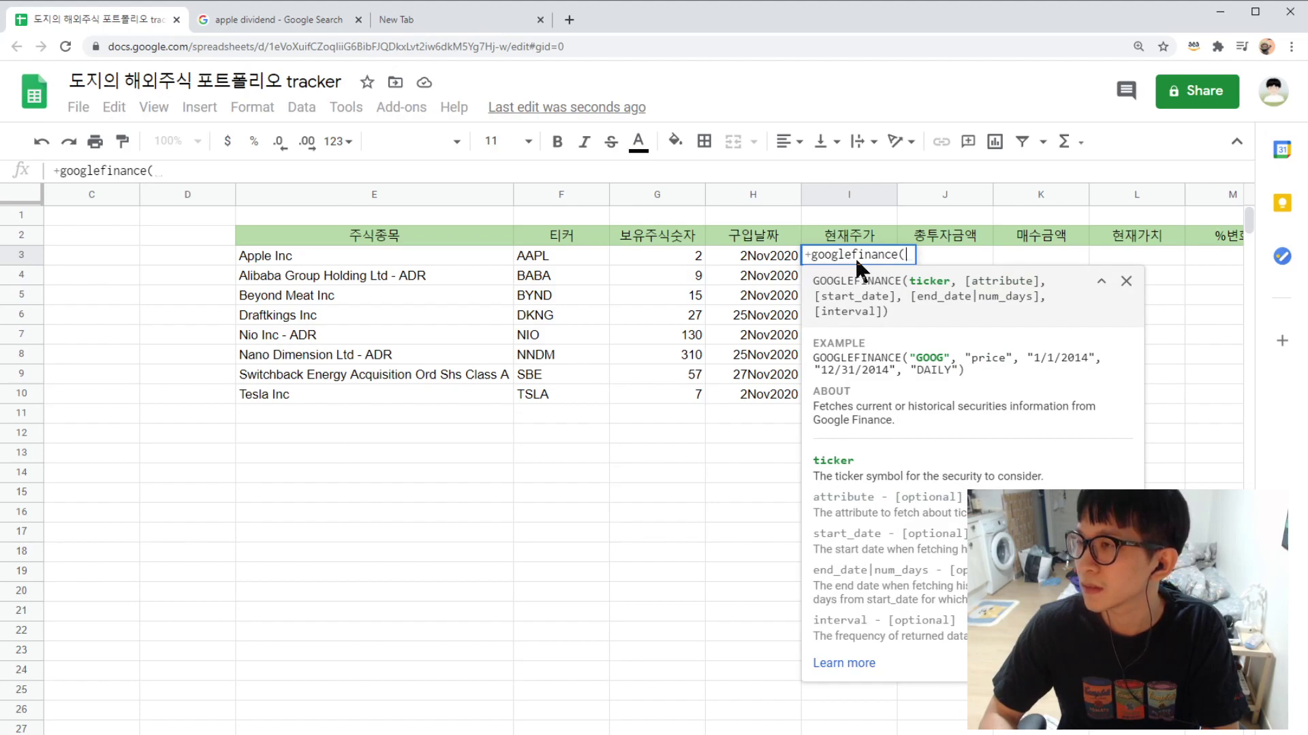
pyautogui.write('e')
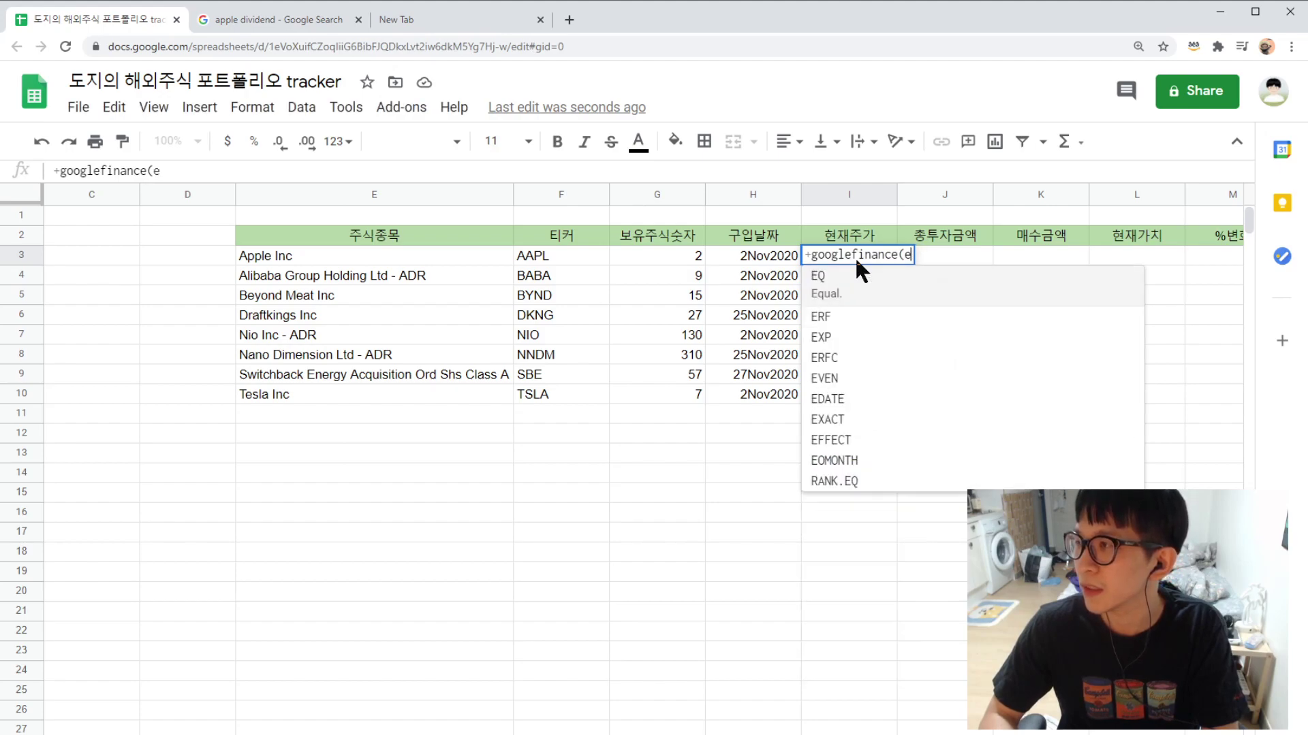
pyautogui.write('3')
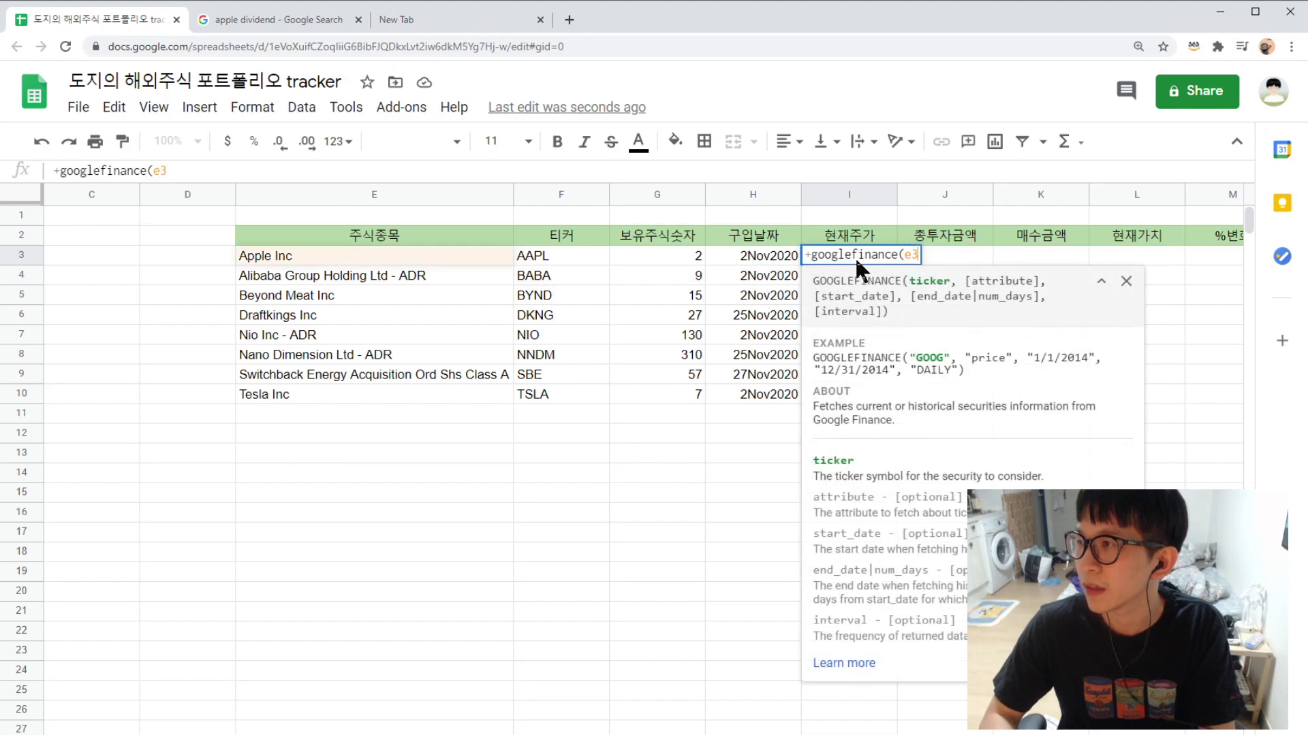
pyautogui.write(',"p')
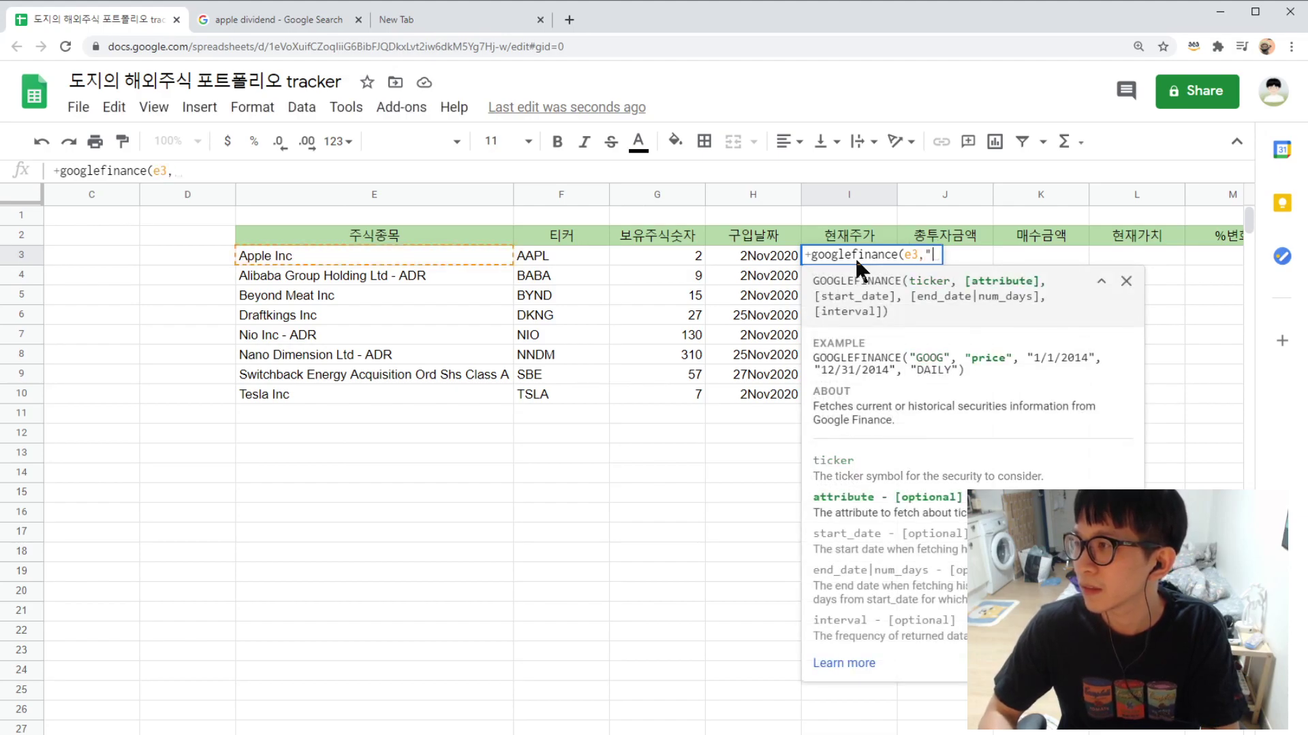
pyautogui.write('rice")')
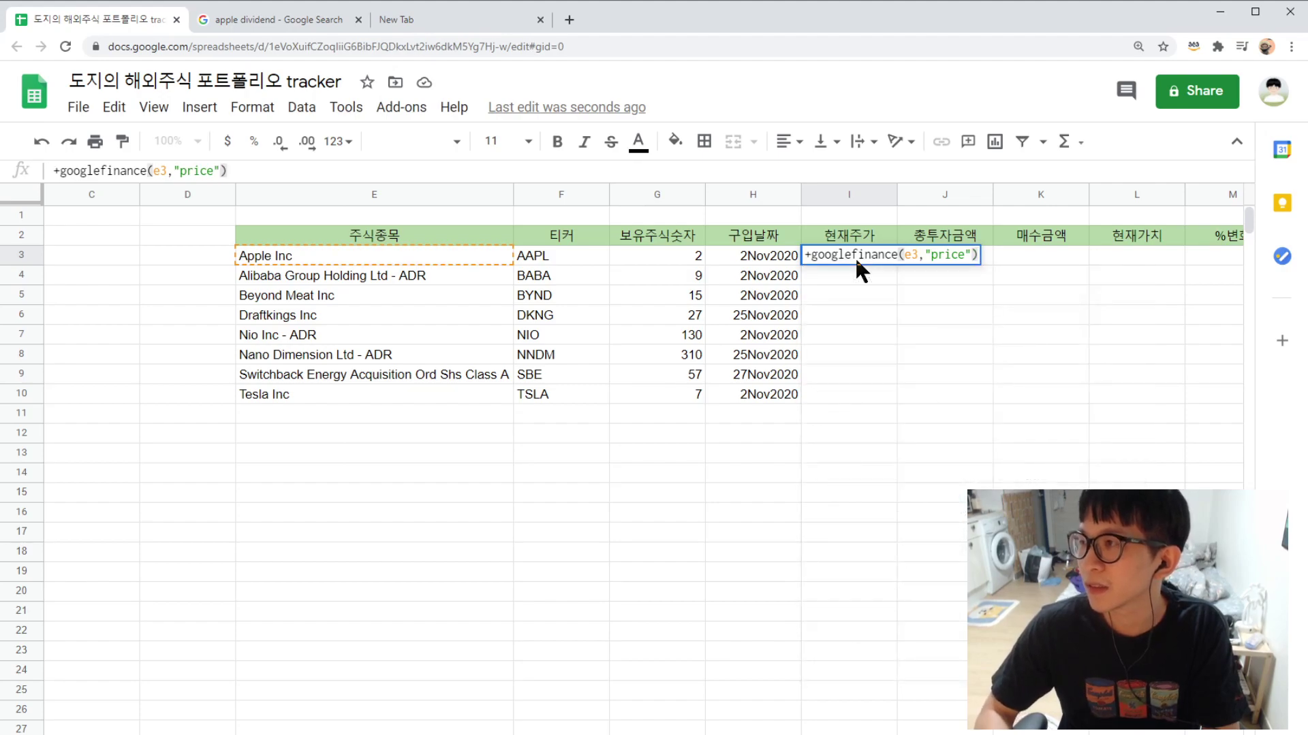
pyautogui.press('Return')
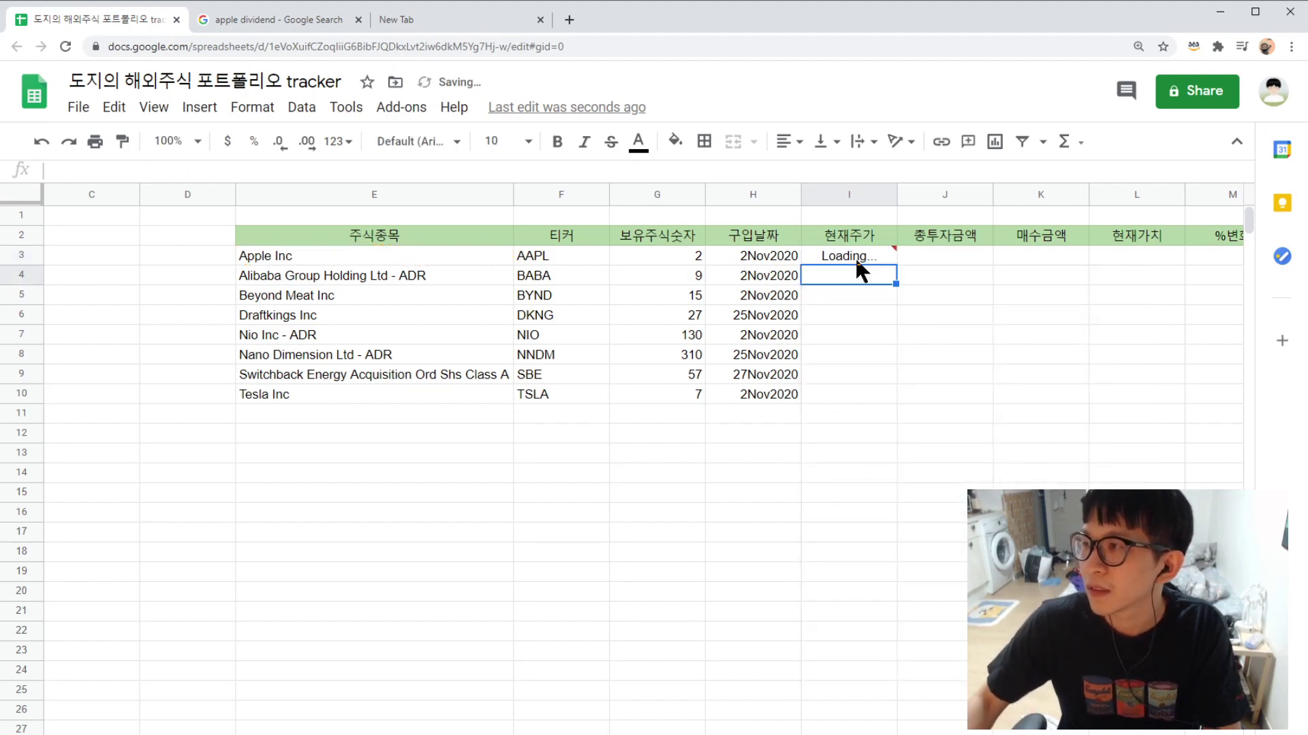
# - Change the ticker reference in the I3 price formula to F3 and fill the formula down through I10
pyautogui.click(911, 335)
pyautogui.click(863, 252)
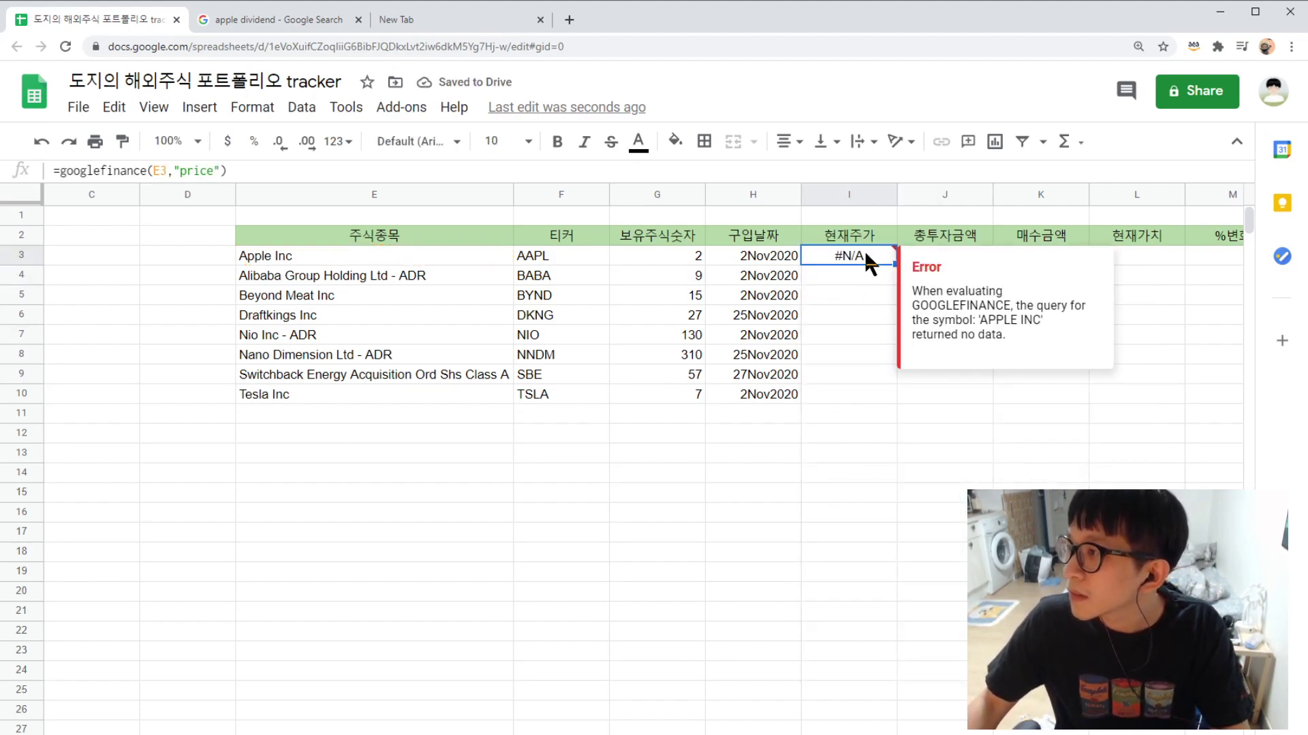
pyautogui.doubleClick(863, 253)
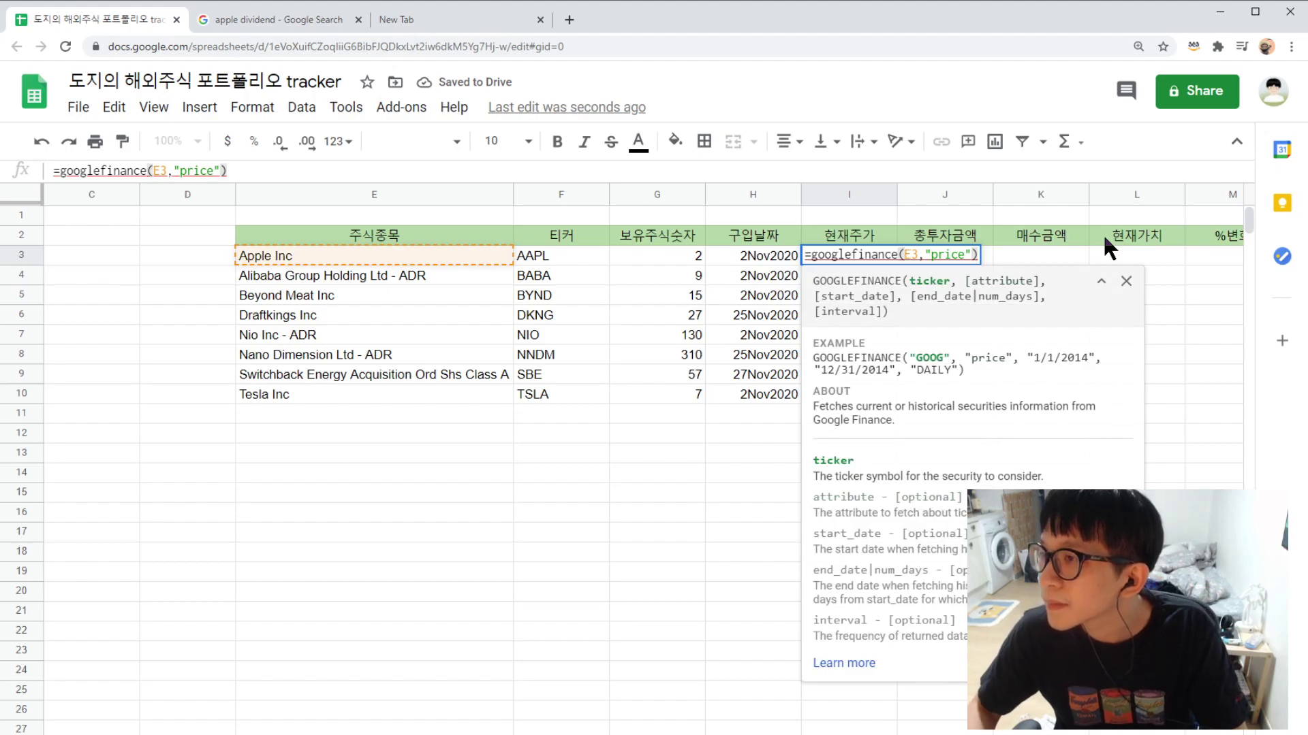
pyautogui.click(906, 264)
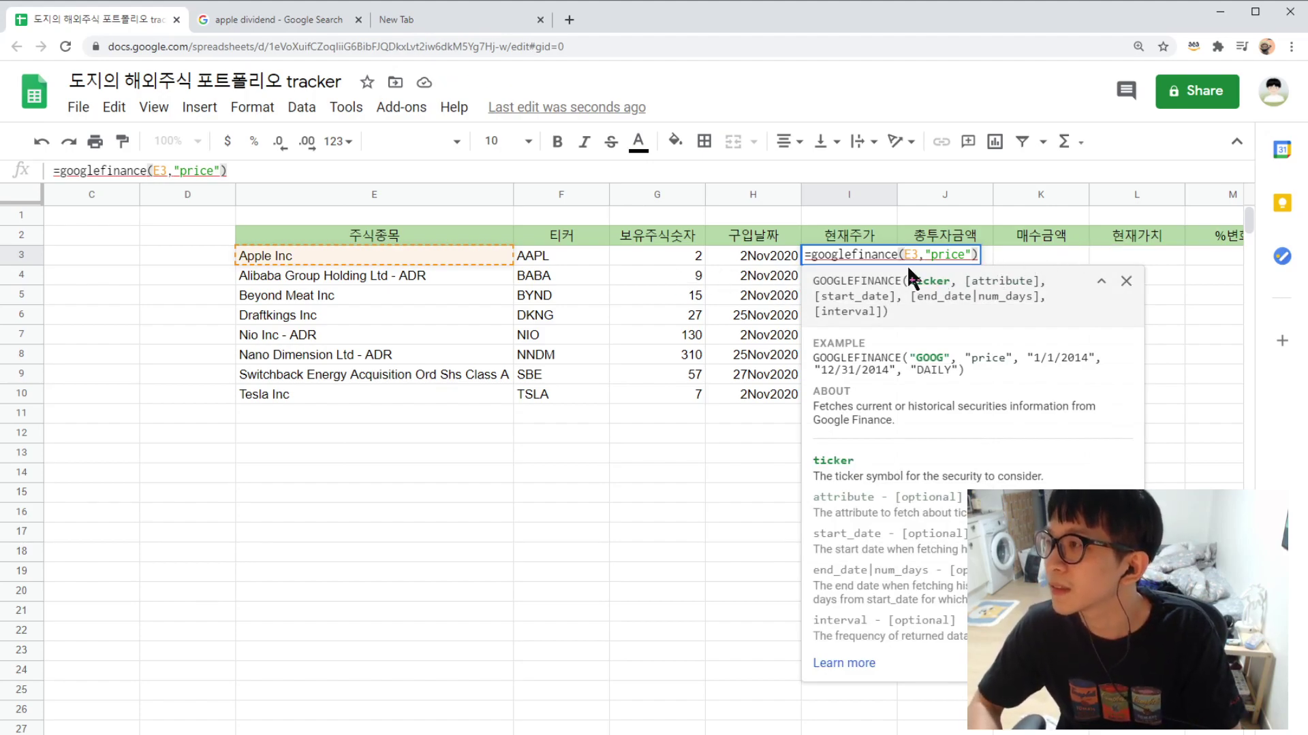
pyautogui.press('Delete')
pyautogui.write('F')
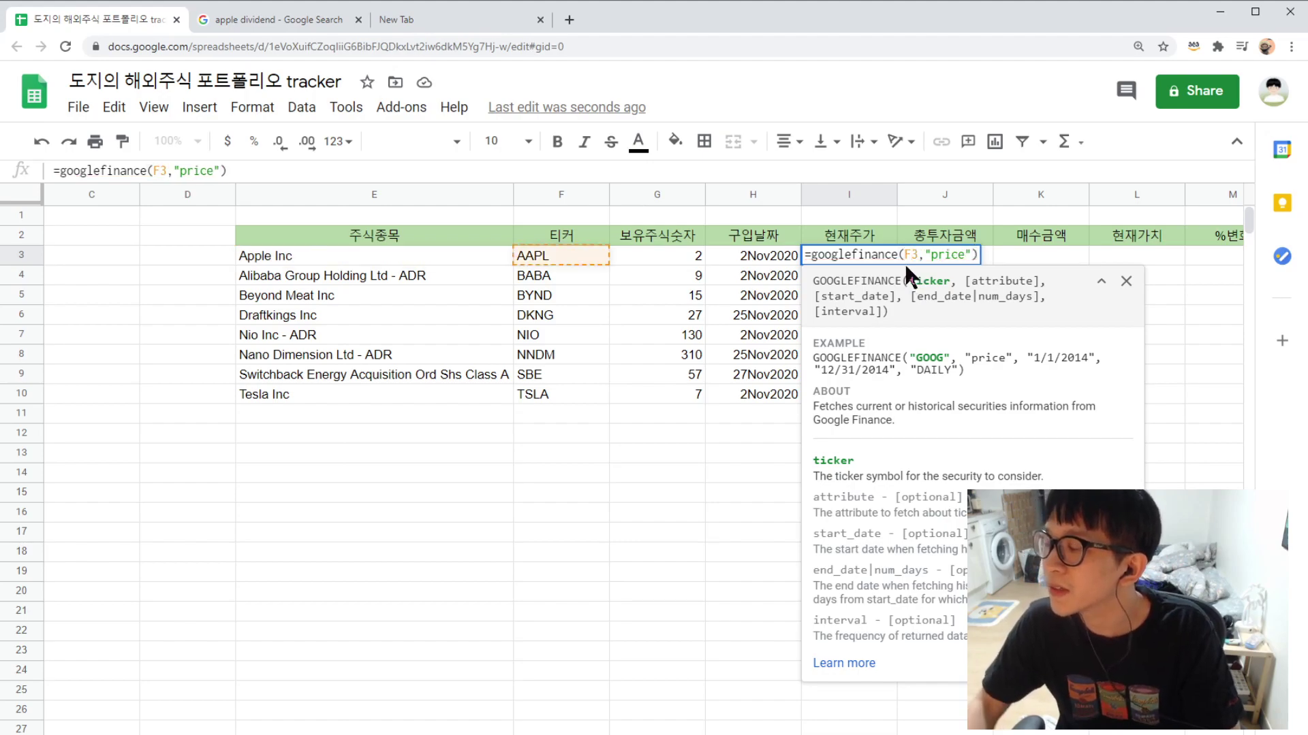
pyautogui.press('Return')
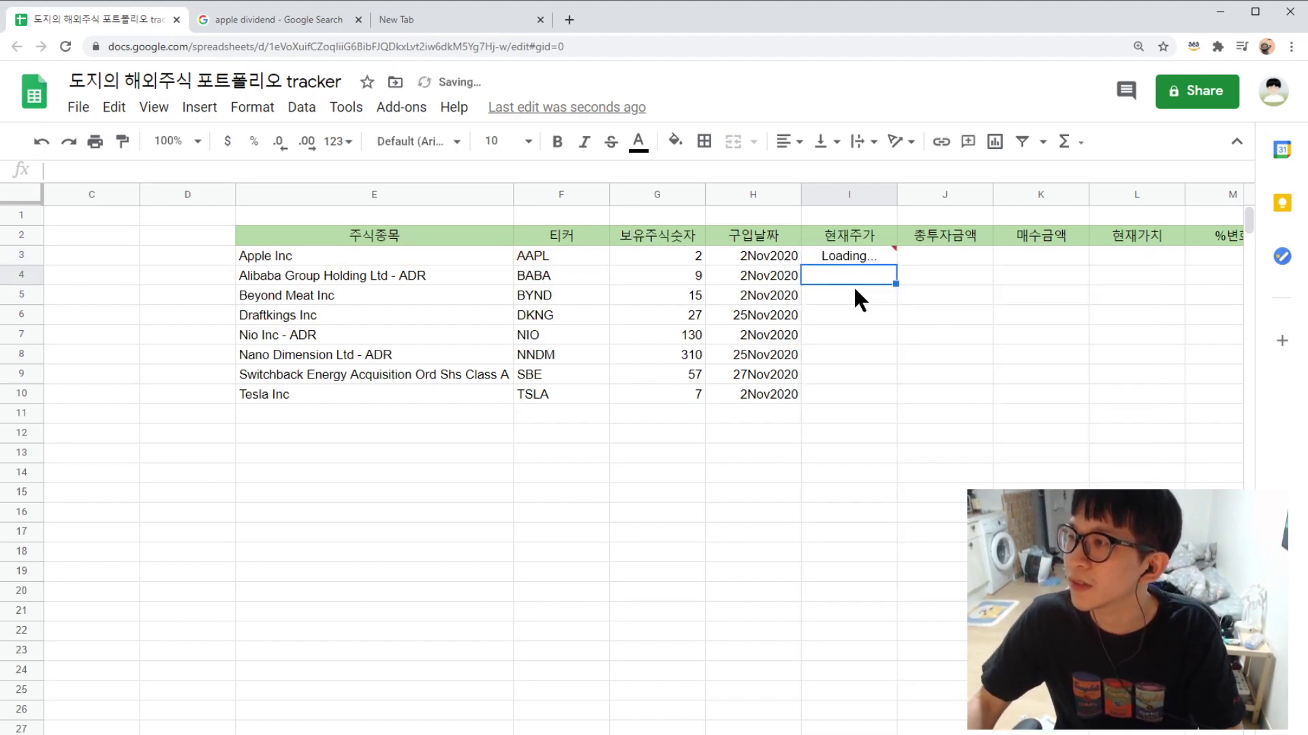
pyautogui.click(888, 259)
pyautogui.moveTo(895, 264); pyautogui.dragTo(878, 395)
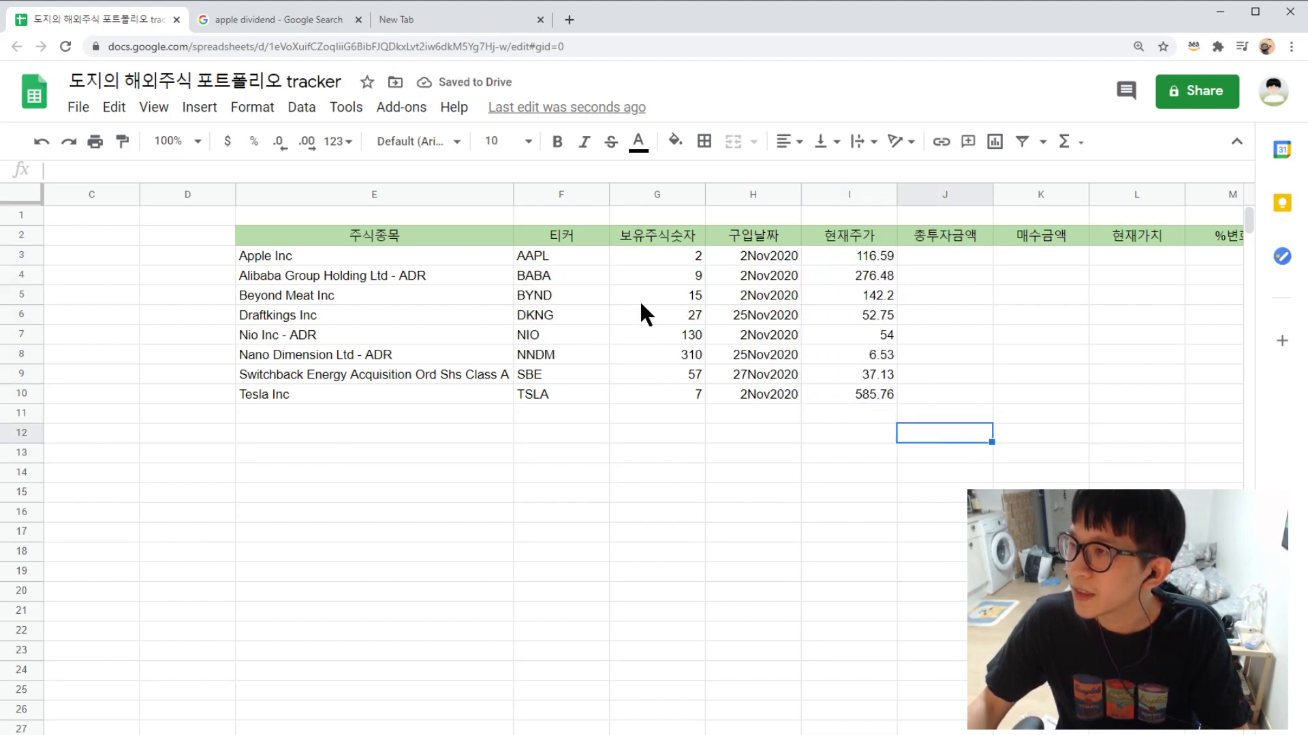
# - Review the stock names and tickers in rows 3 to 10 alongside the prices in the 현재주가 column
pyautogui.click(548, 296)
pyautogui.moveTo(294, 256); pyautogui.dragTo(560, 393)
pyautogui.moveTo(851, 263); pyautogui.dragTo(870, 394)
pyautogui.click(409, 398)
pyautogui.click(869, 374)
pyautogui.press('Up')
pyautogui.press('Up')
pyautogui.press('Up')
pyautogui.press('Up')
pyautogui.press('Up')
pyautogui.click(867, 299)
# - Rename the column header in cell J2 to 총매입금액
pyautogui.click(943, 257)
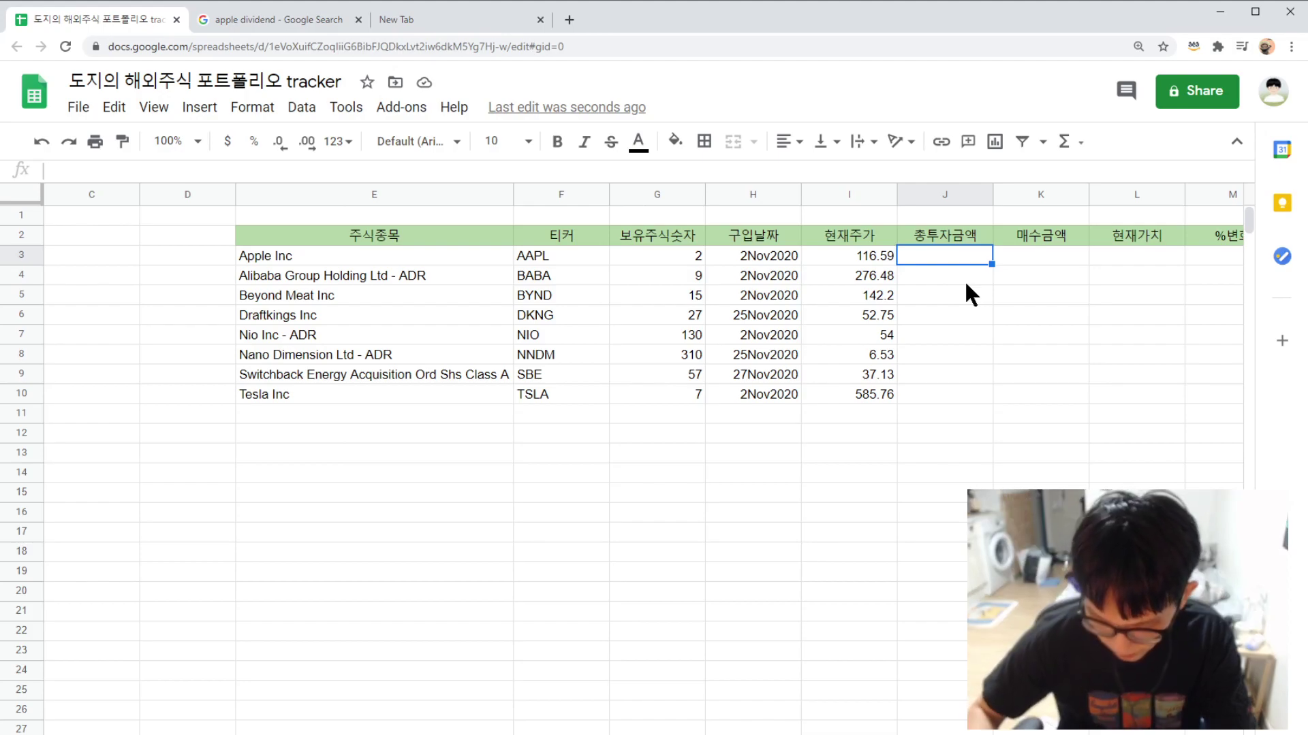
pyautogui.click(943, 237)
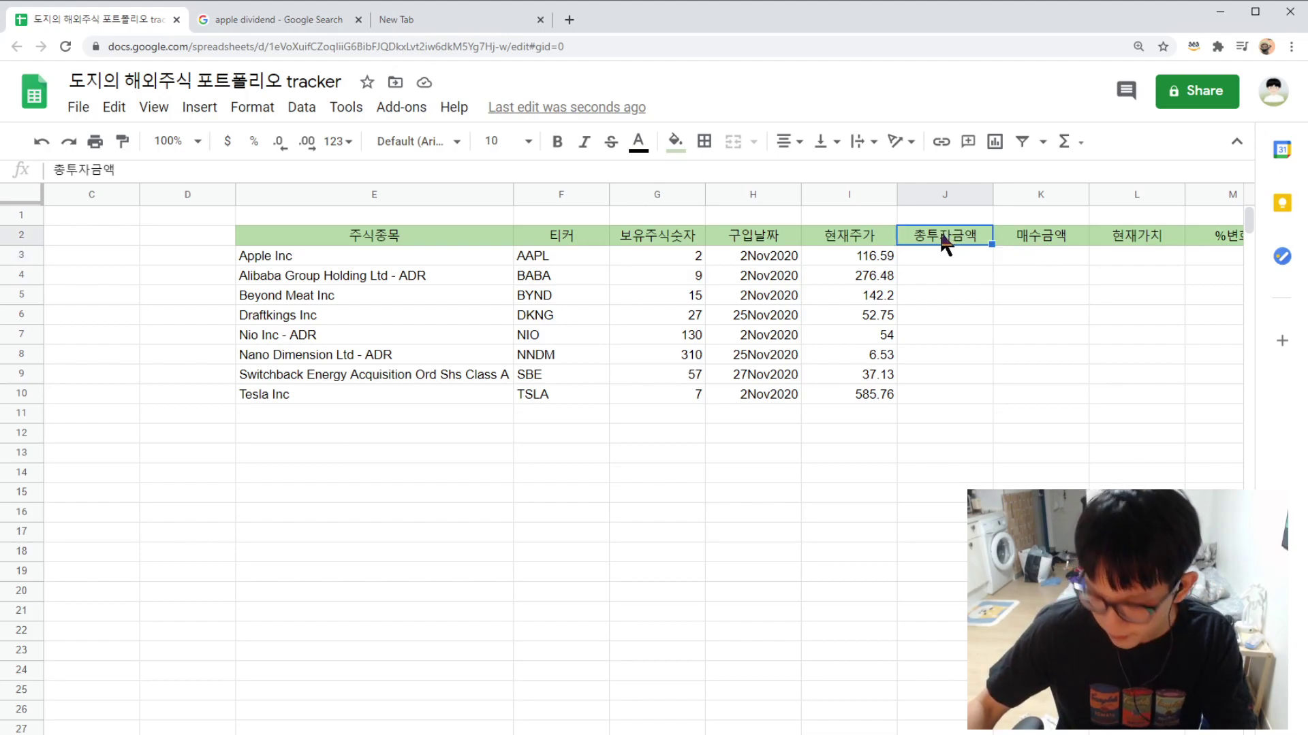
pyautogui.doubleClick(954, 242)
pyautogui.press('BackSpace')
pyautogui.press('BackSpace')
pyautogui.write('aopd')
pyautogui.press('BackSpace')
pyautogui.press('BackSpace')
pyautogui.press('BackSpace')
pyautogui.press('BackSpace')
pyautogui.write('매입')
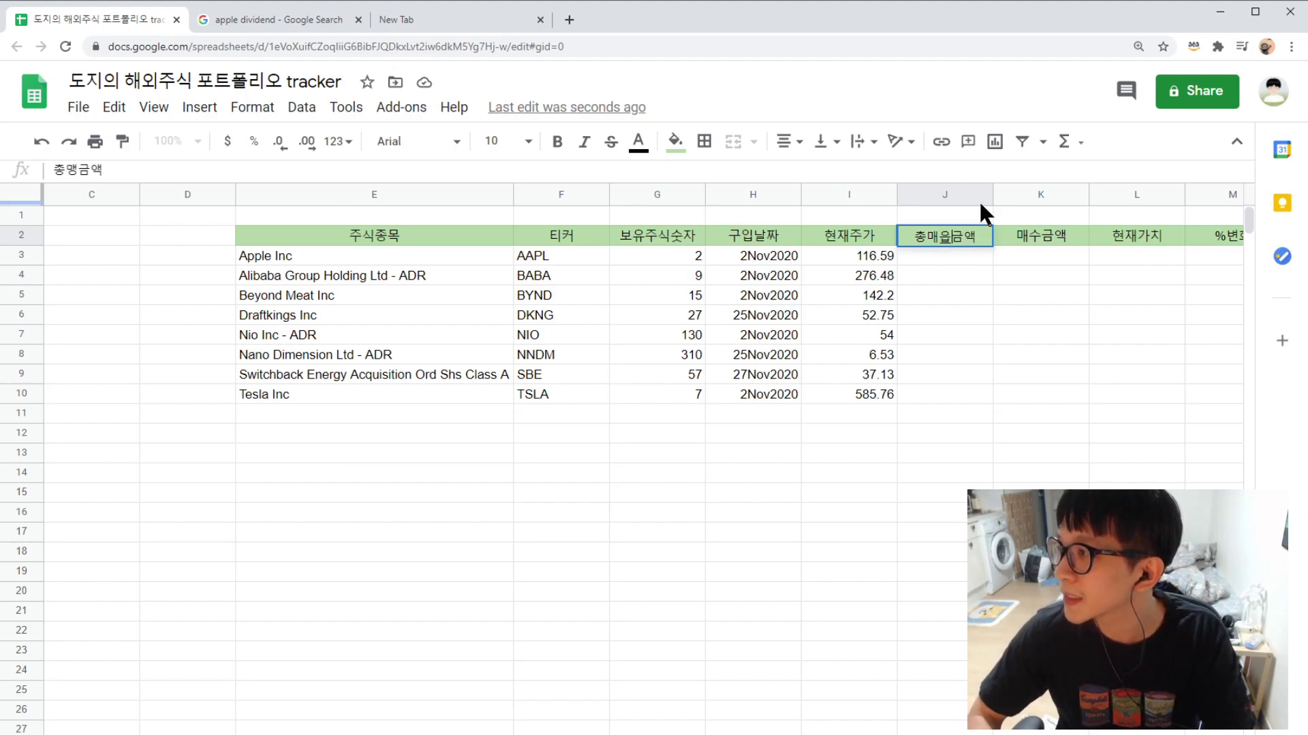
pyautogui.press('Return')
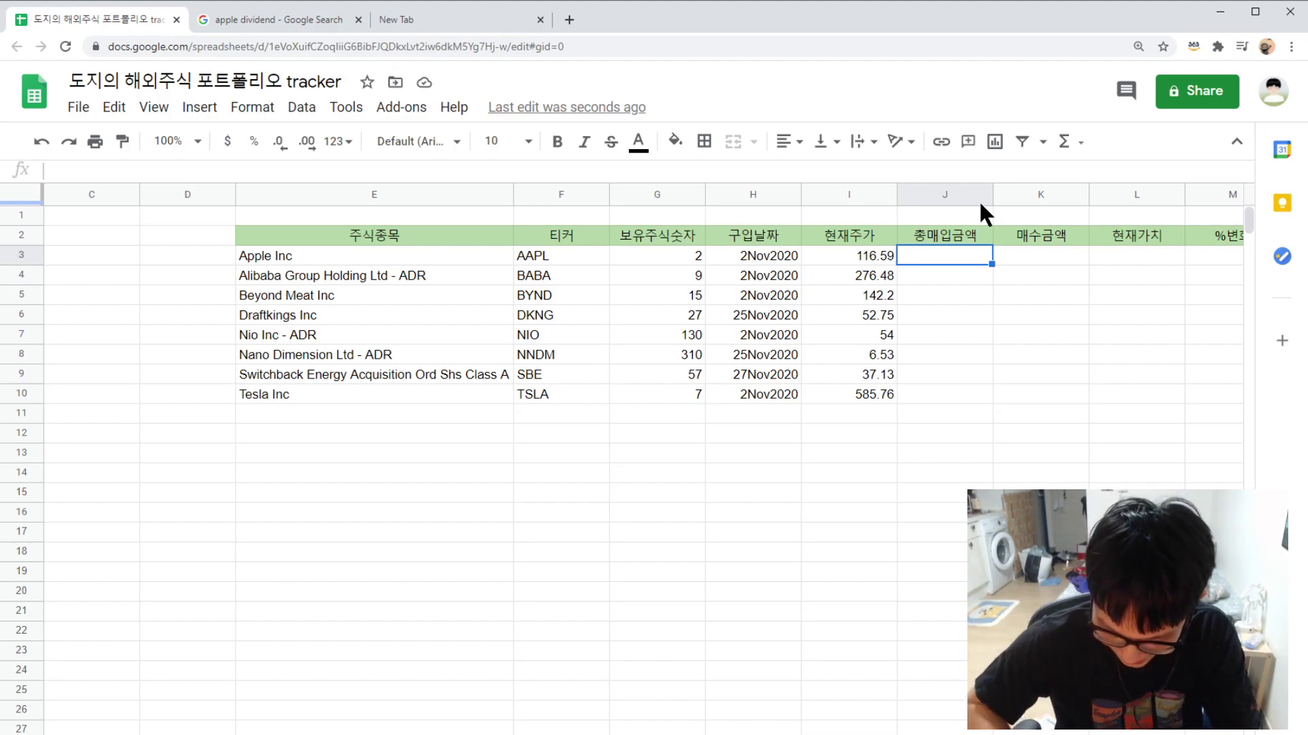
# - Enter the 총매입금액 values 218.66 for Apple in J3 and 2685.45 for Alibaba in J4
pyautogui.write('218')
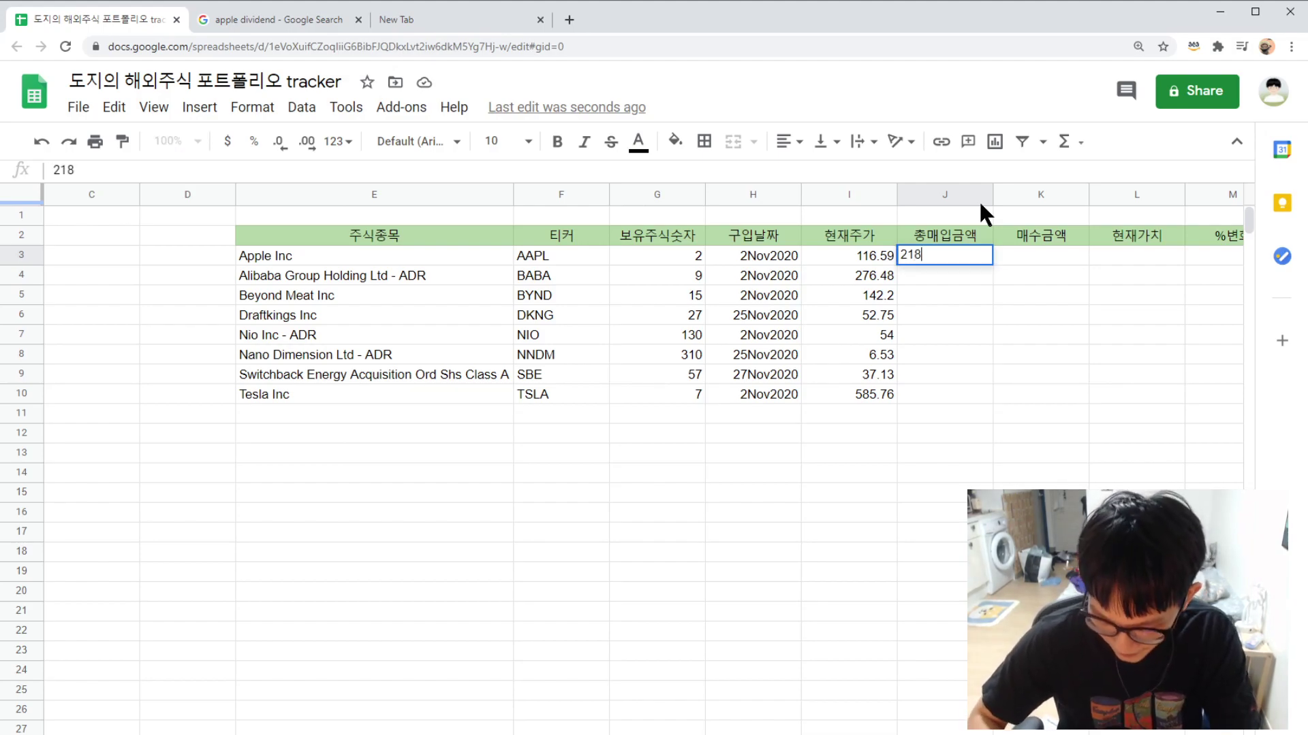
pyautogui.write('.66')
pyautogui.press('Return')
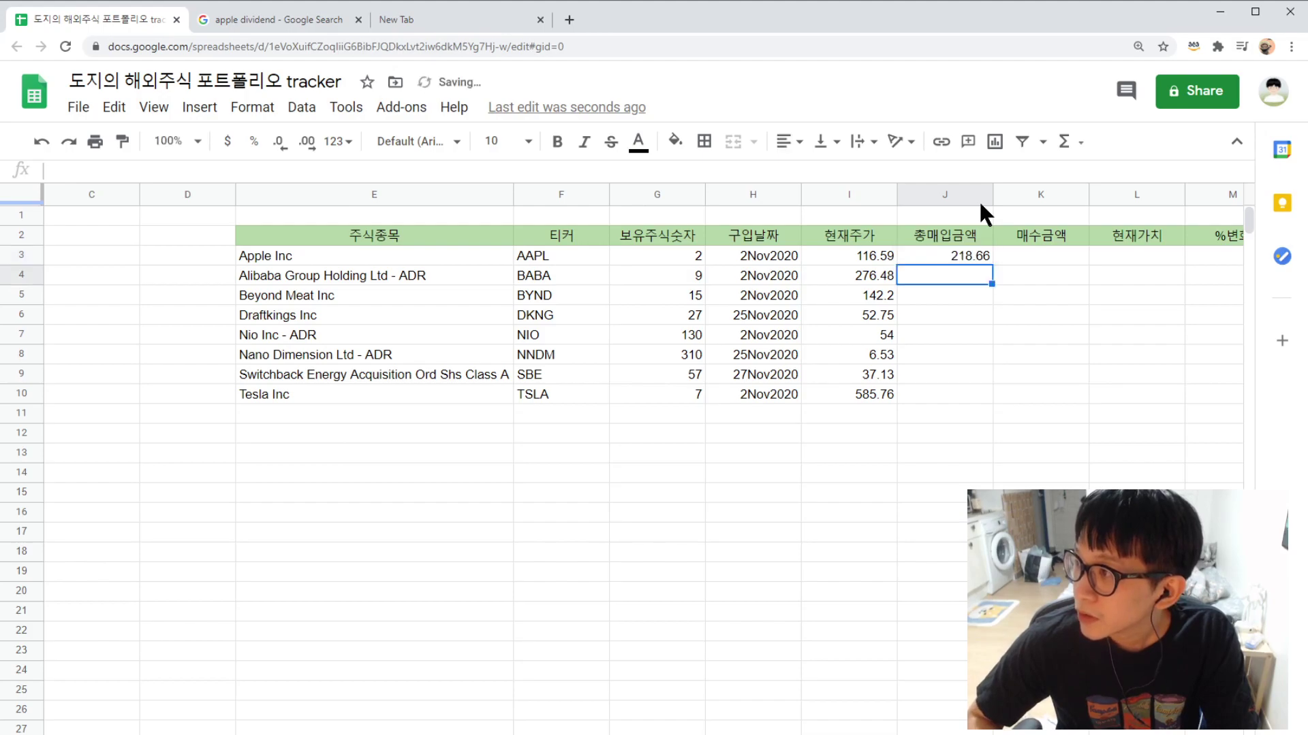
pyautogui.write('2')
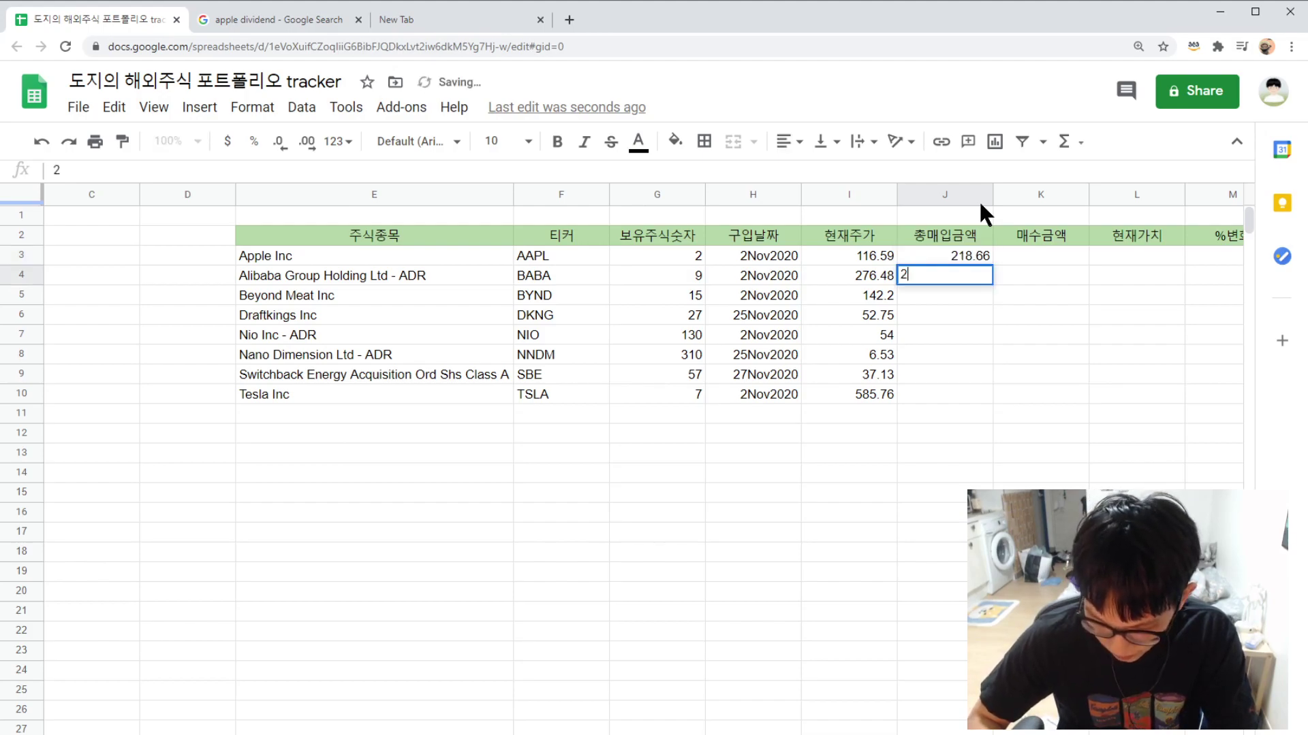
pyautogui.write('68')
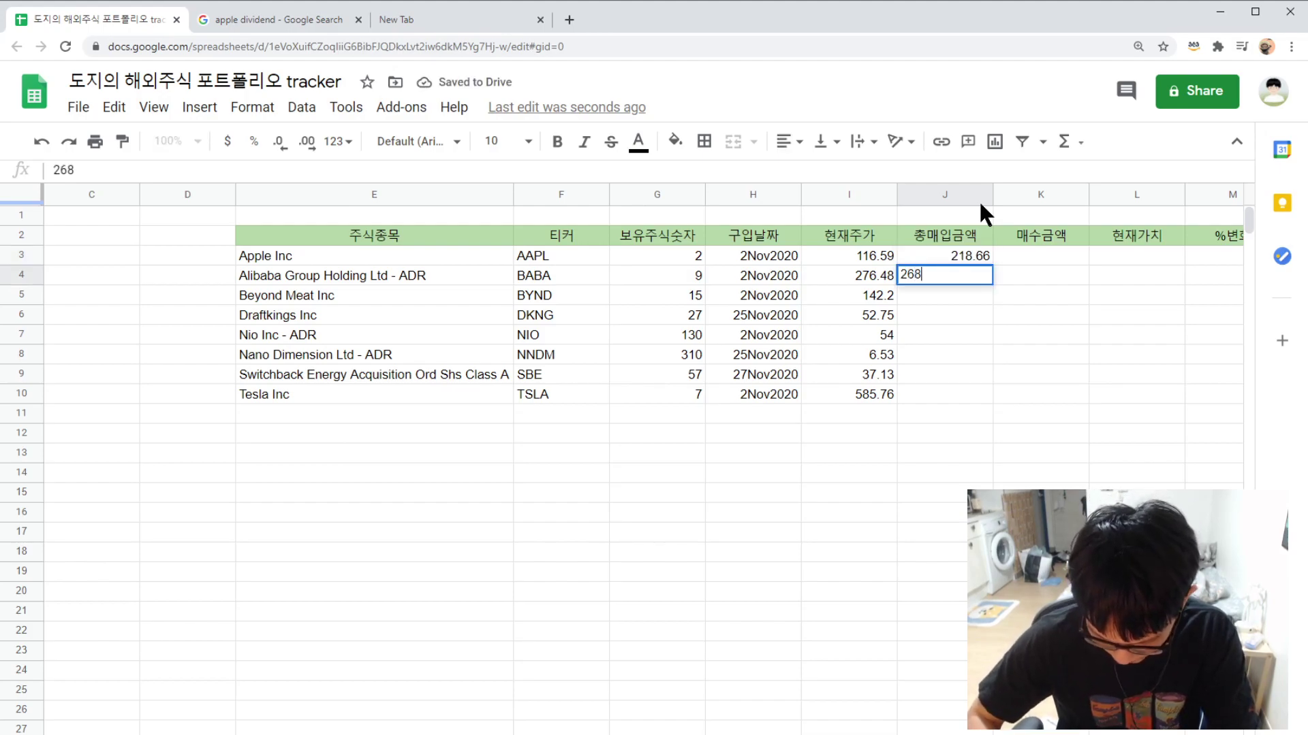
pyautogui.write('5.45')
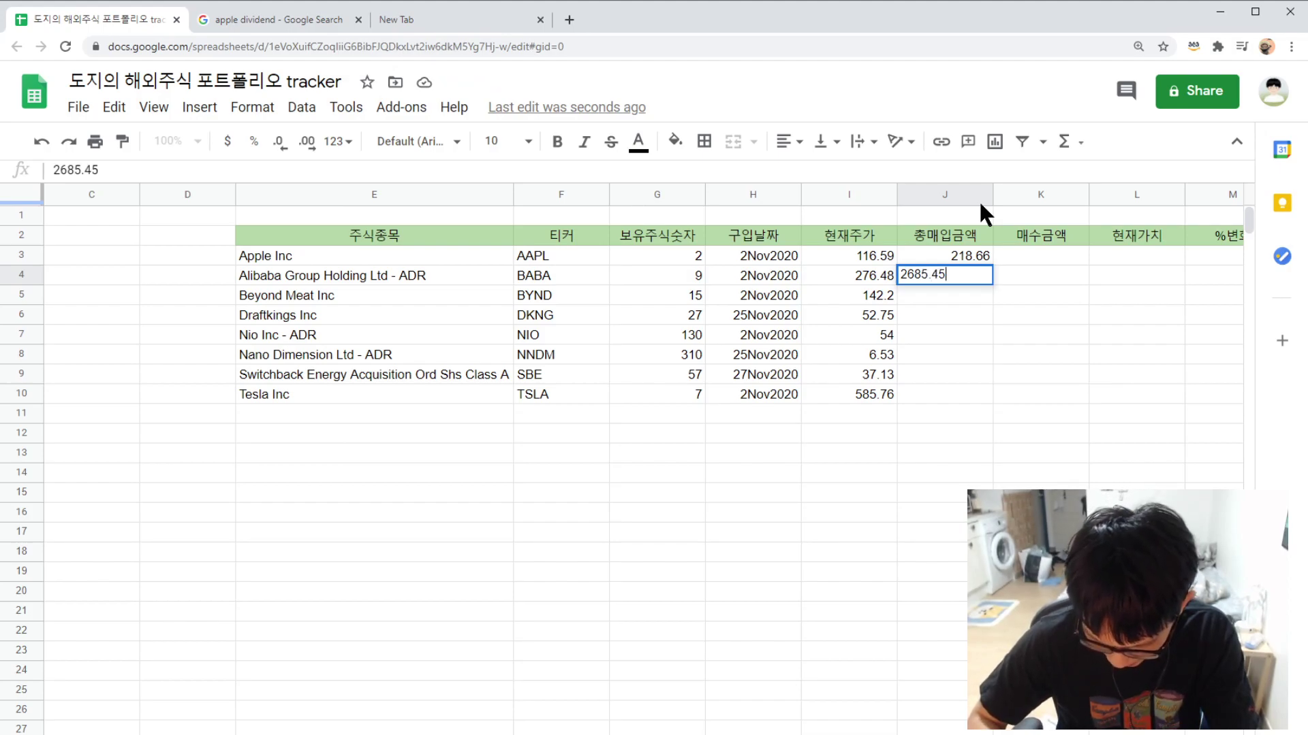
pyautogui.press('Return')
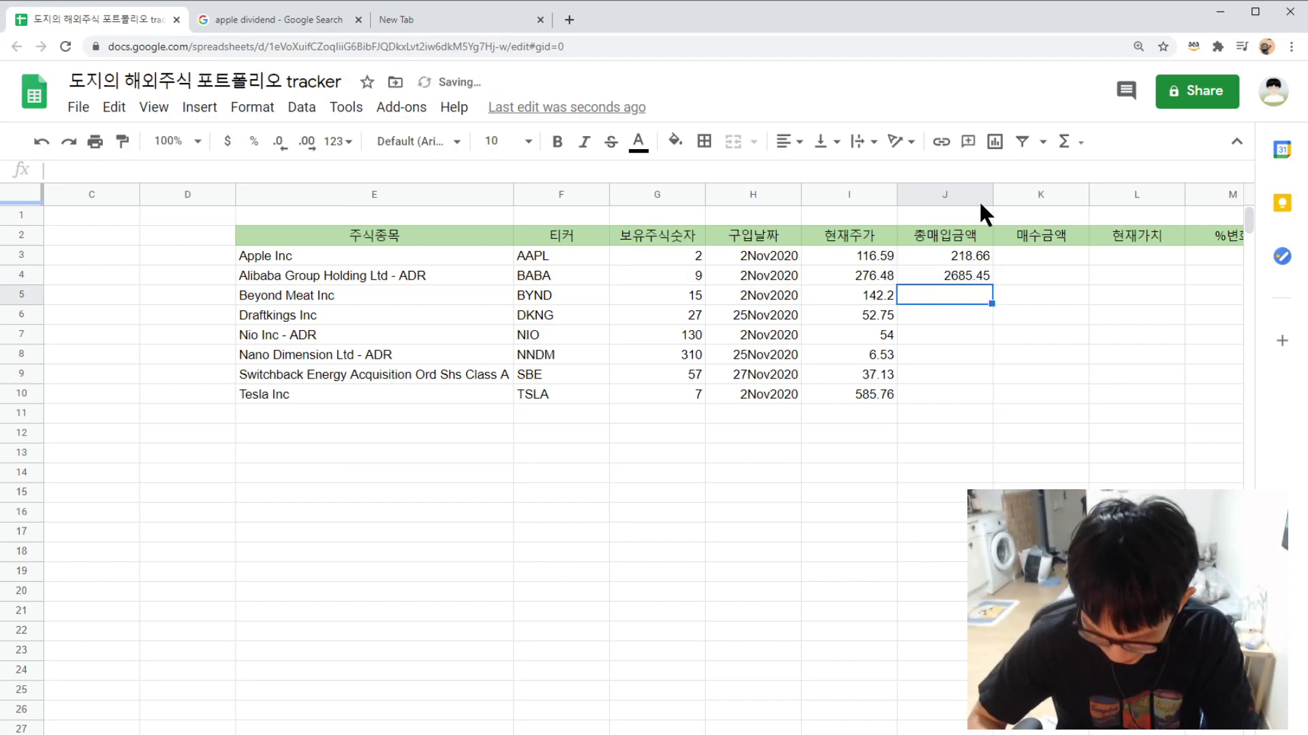
# - Fill J5 to J7 of the 총매입금액 column with 2185.65 for Beyond Meat, 1280.88 for Draftkings and 4454.32 for Nio
pyautogui.write('2185.65')
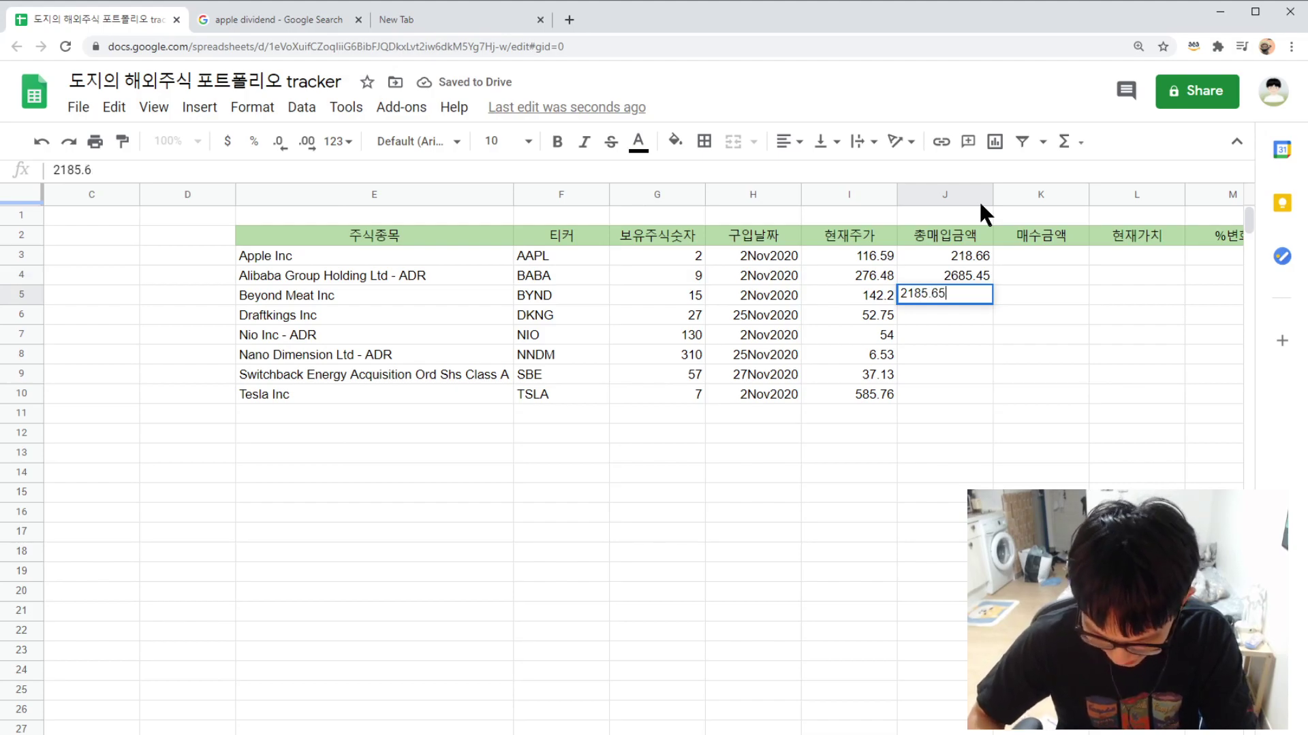
pyautogui.press('Return')
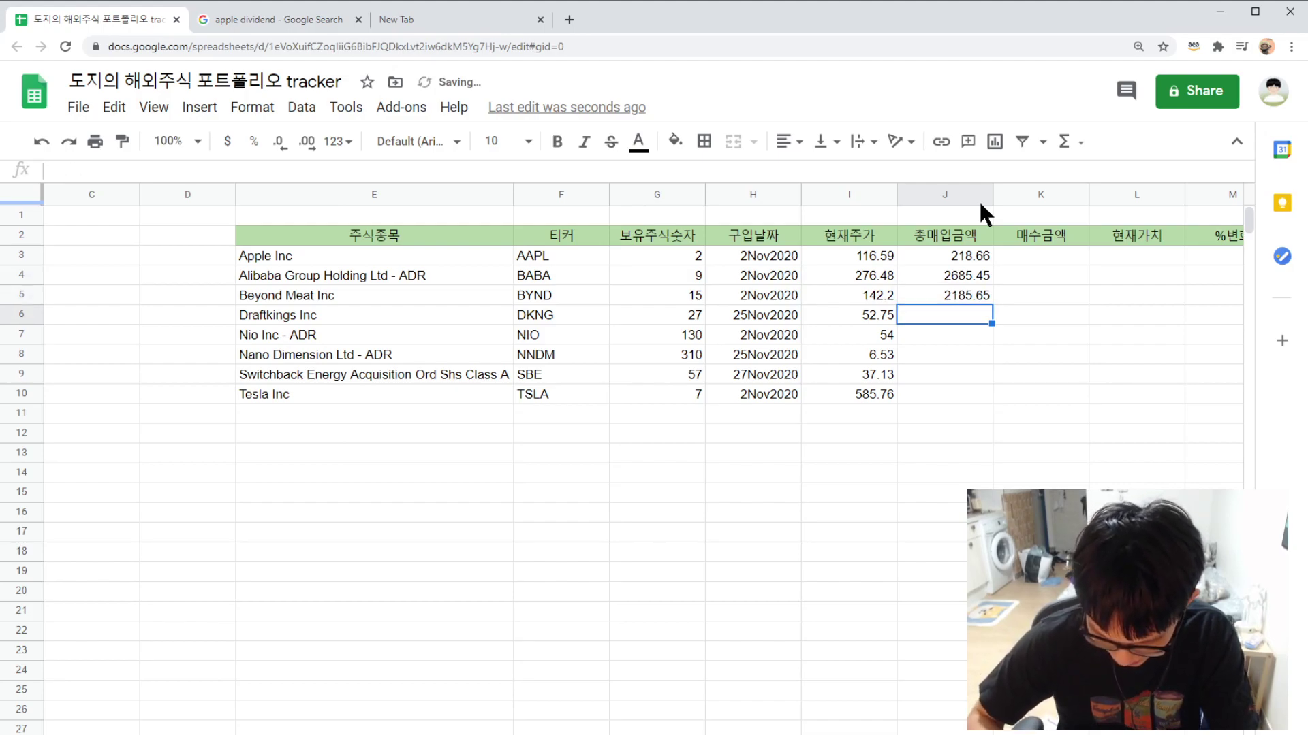
pyautogui.write('1280.88')
pyautogui.press('Return')
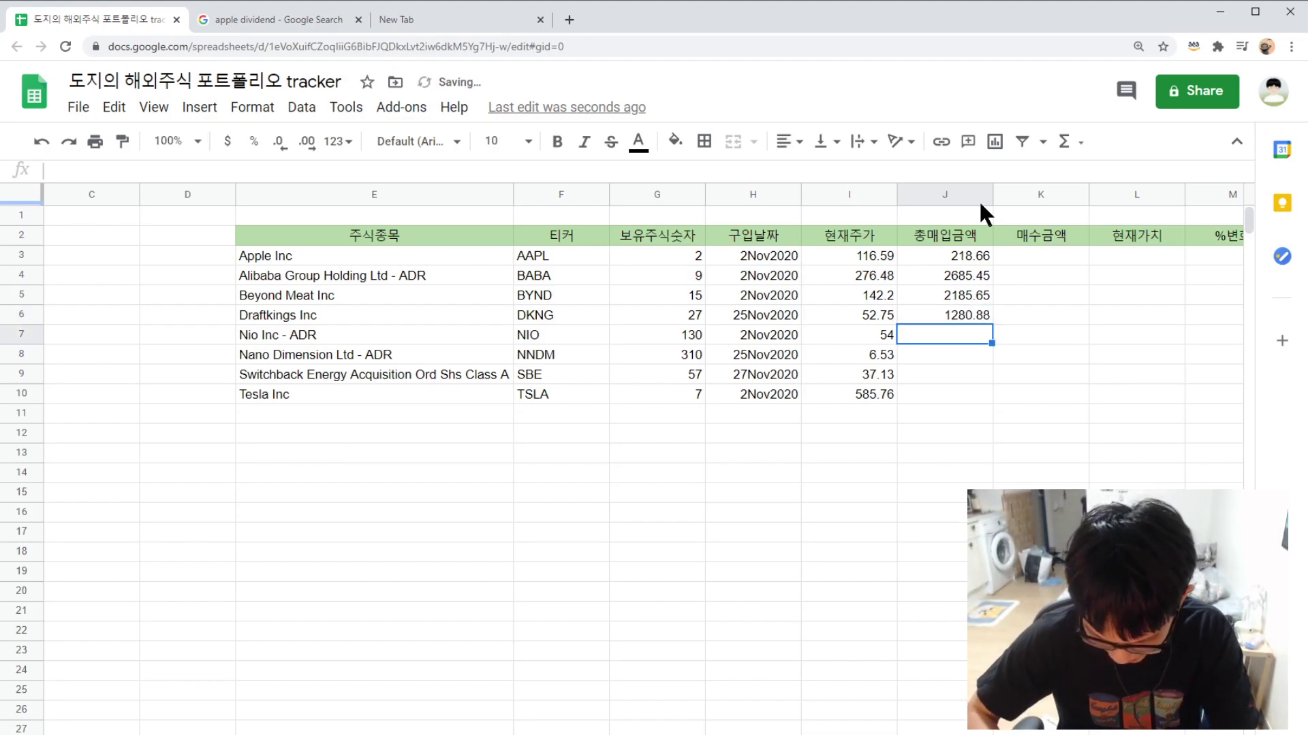
pyautogui.write('4454.32')
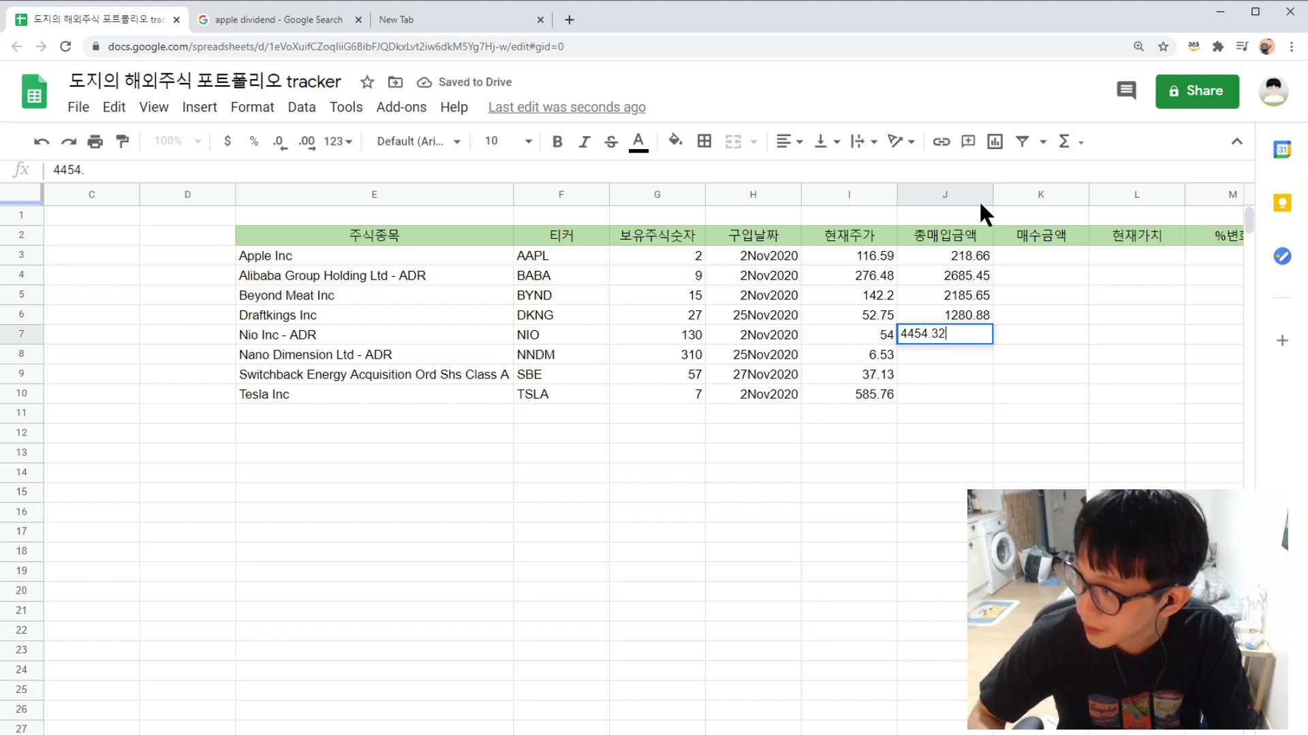
pyautogui.press('Return')
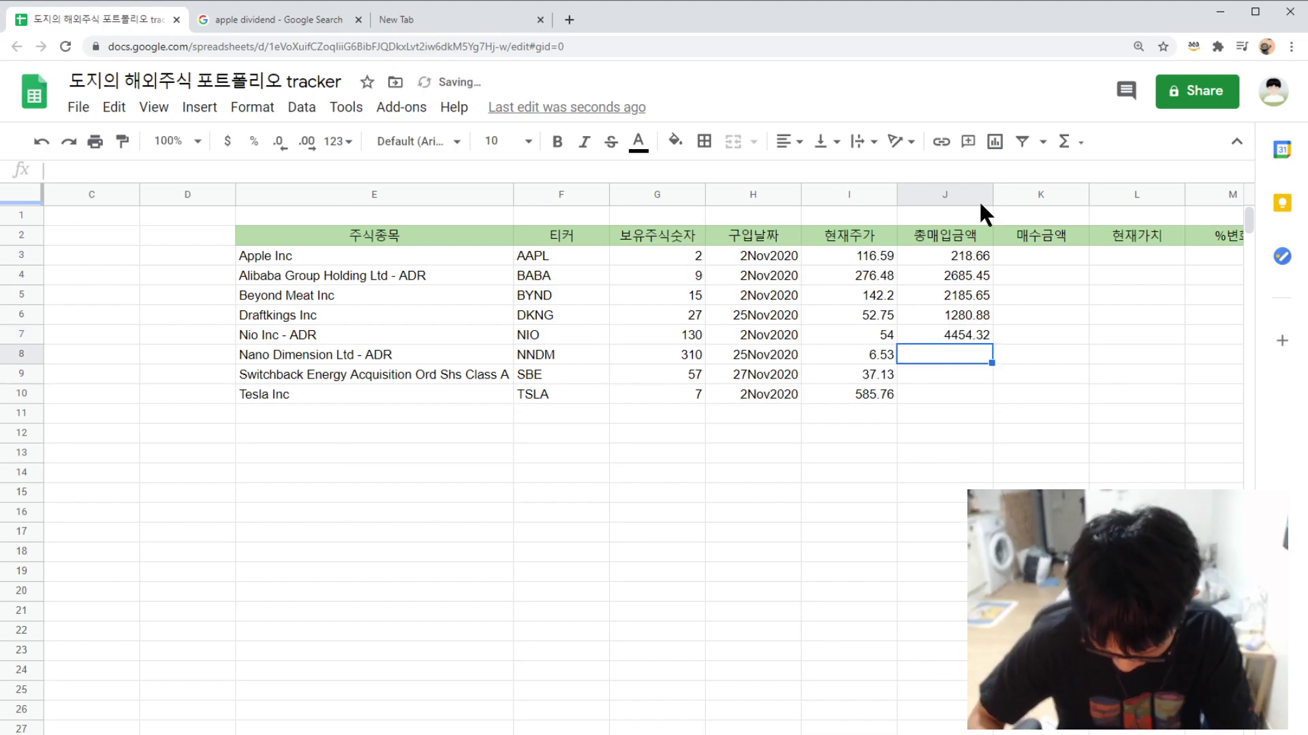
# - Complete the 총매입금액 column in J8 to J10 with 1497.3 for Nano Dimension, 2089.62 for Switchback Energy and 2758.49 for Tesla
pyautogui.write('14')
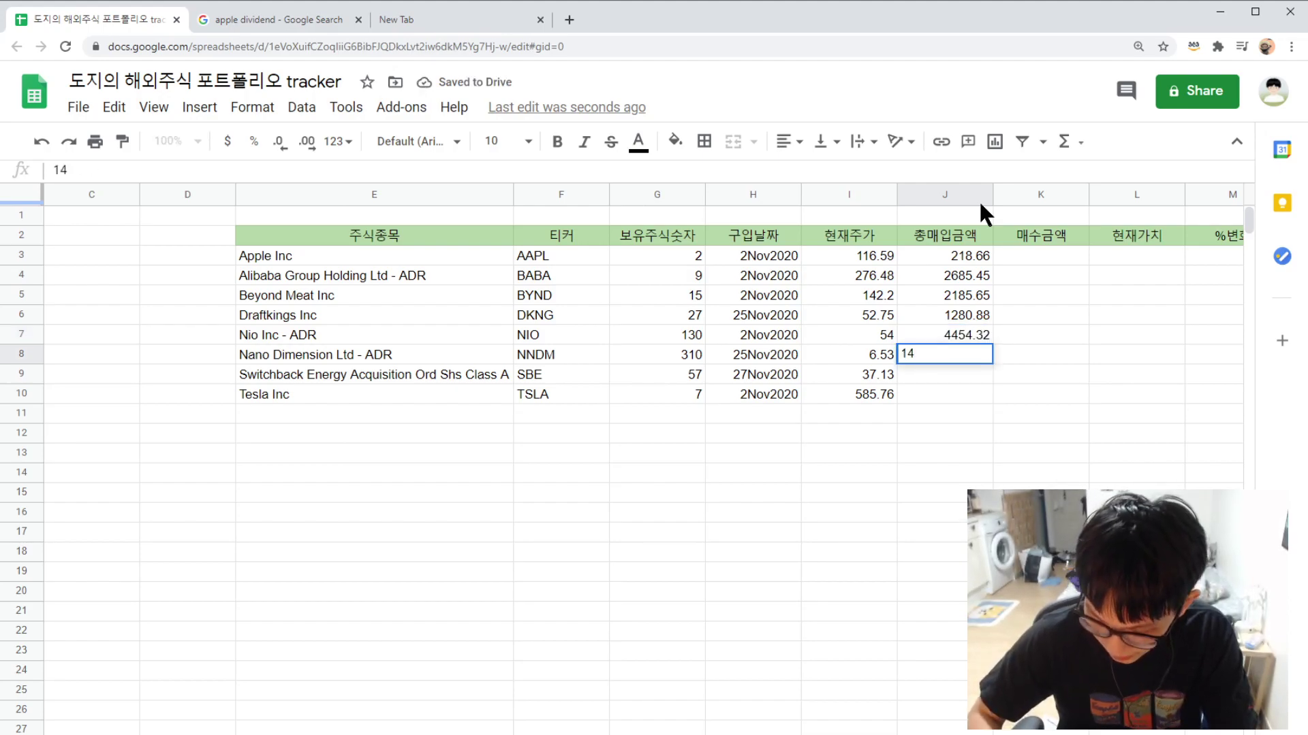
pyautogui.write('97.3')
pyautogui.press('Return')
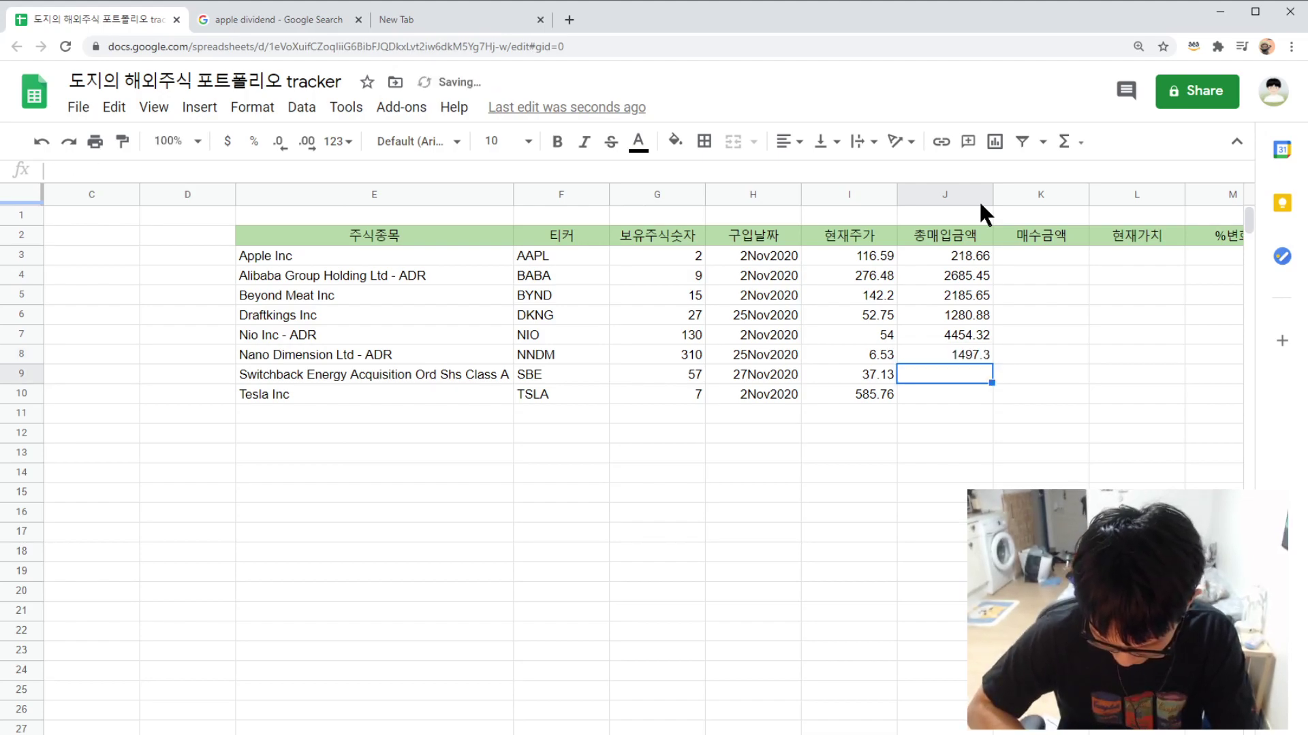
pyautogui.write('20')
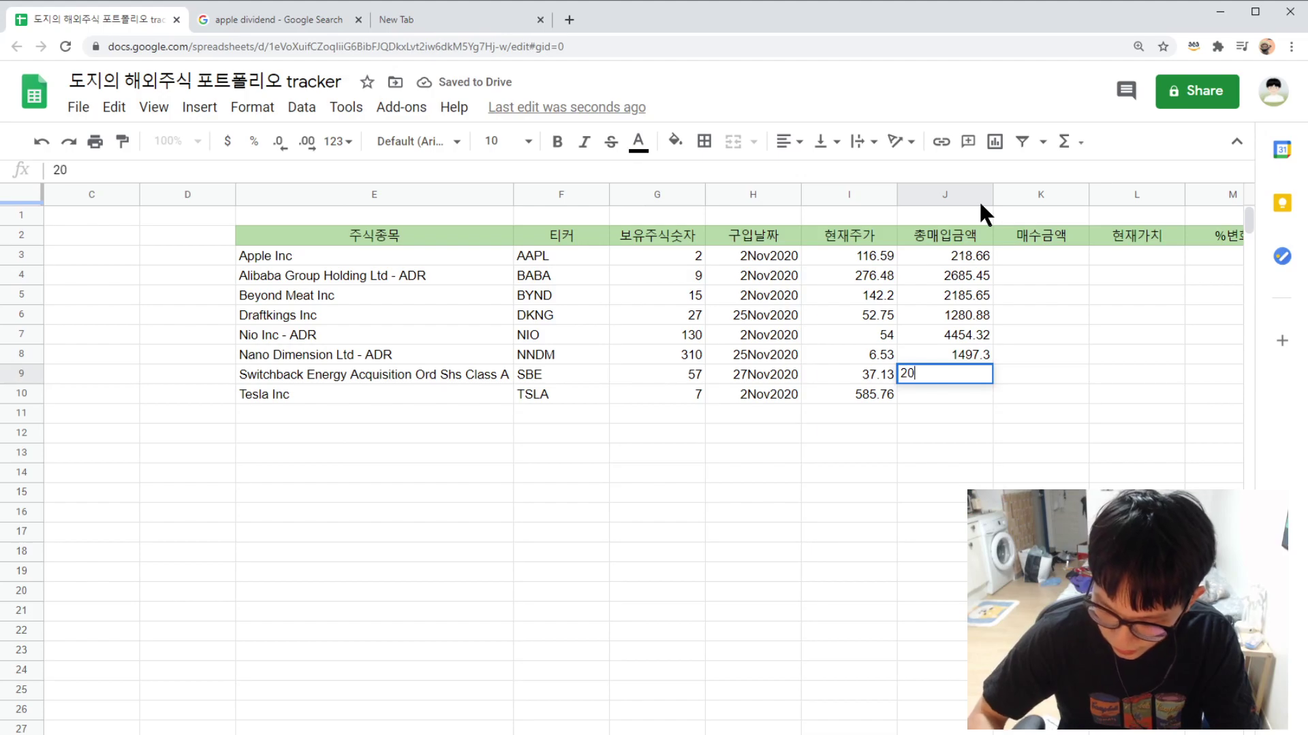
pyautogui.write('89.62')
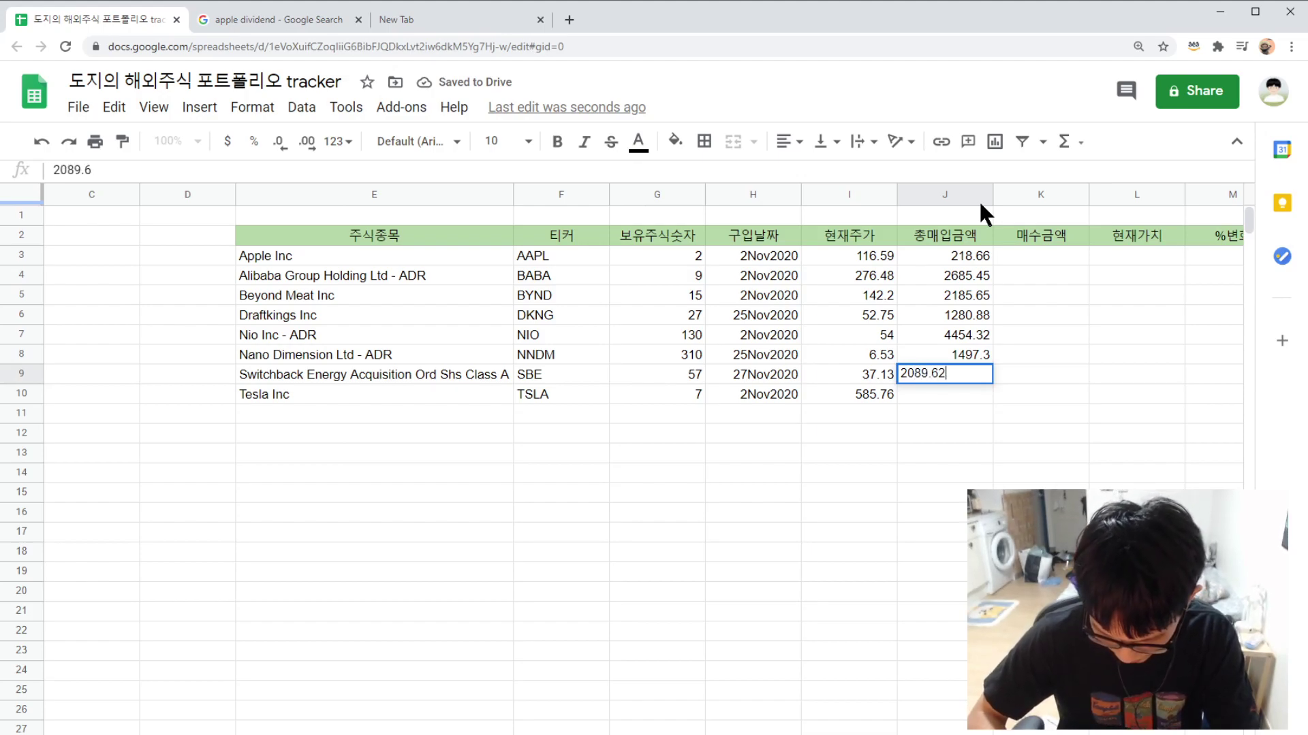
pyautogui.press('Return')
pyautogui.write('27')
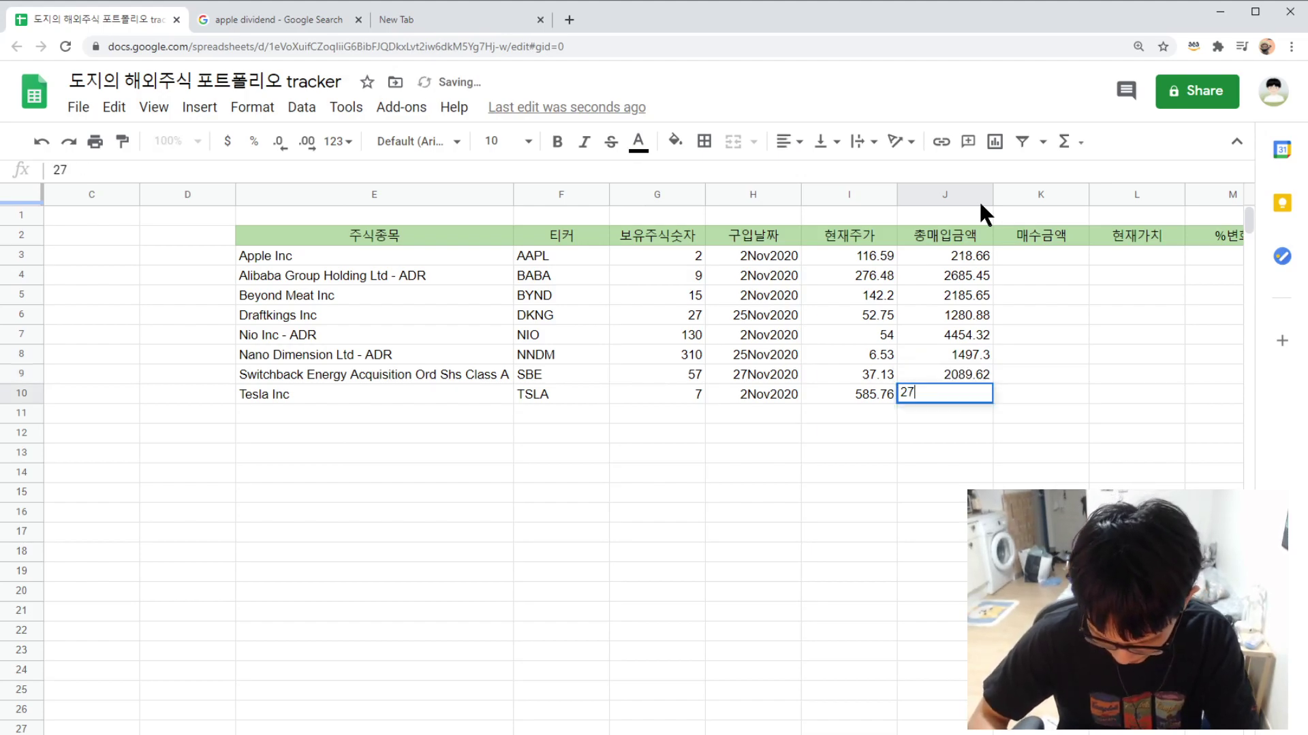
pyautogui.write('58.49')
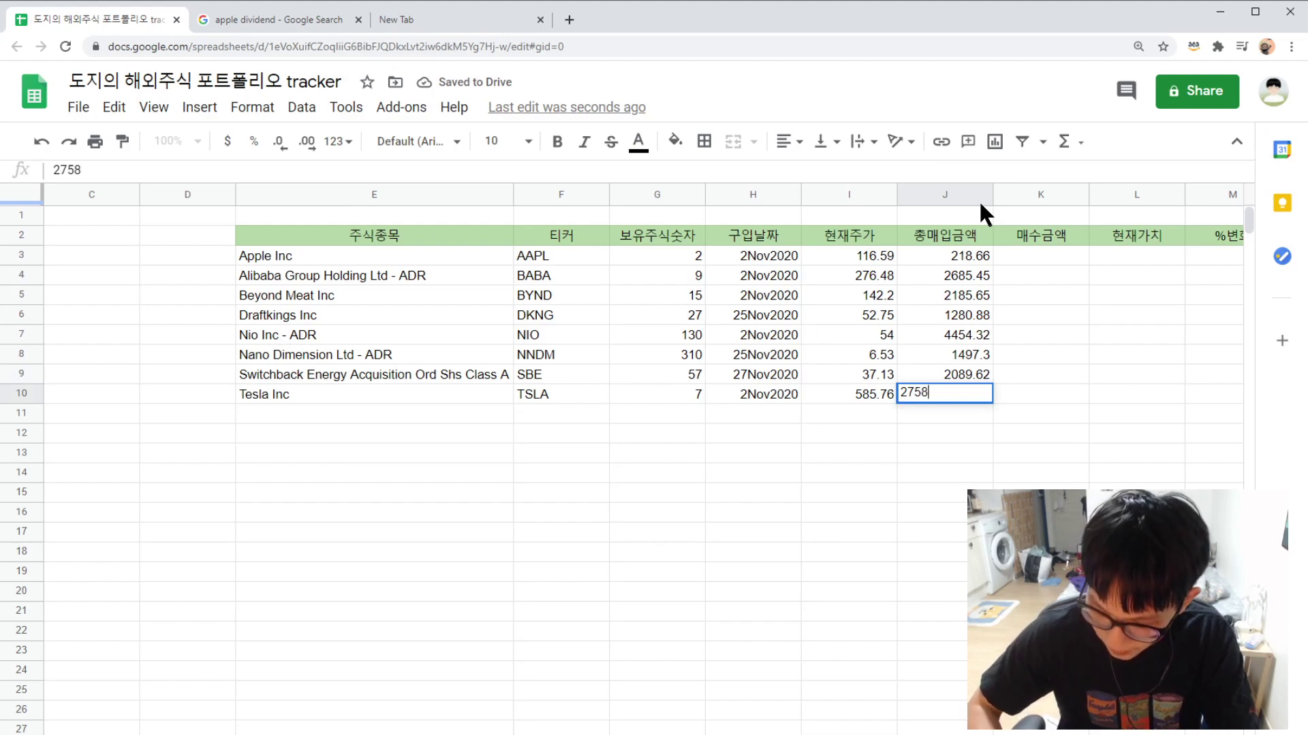
pyautogui.press('Return')
pyautogui.moveTo(969, 258); pyautogui.dragTo(953, 384)
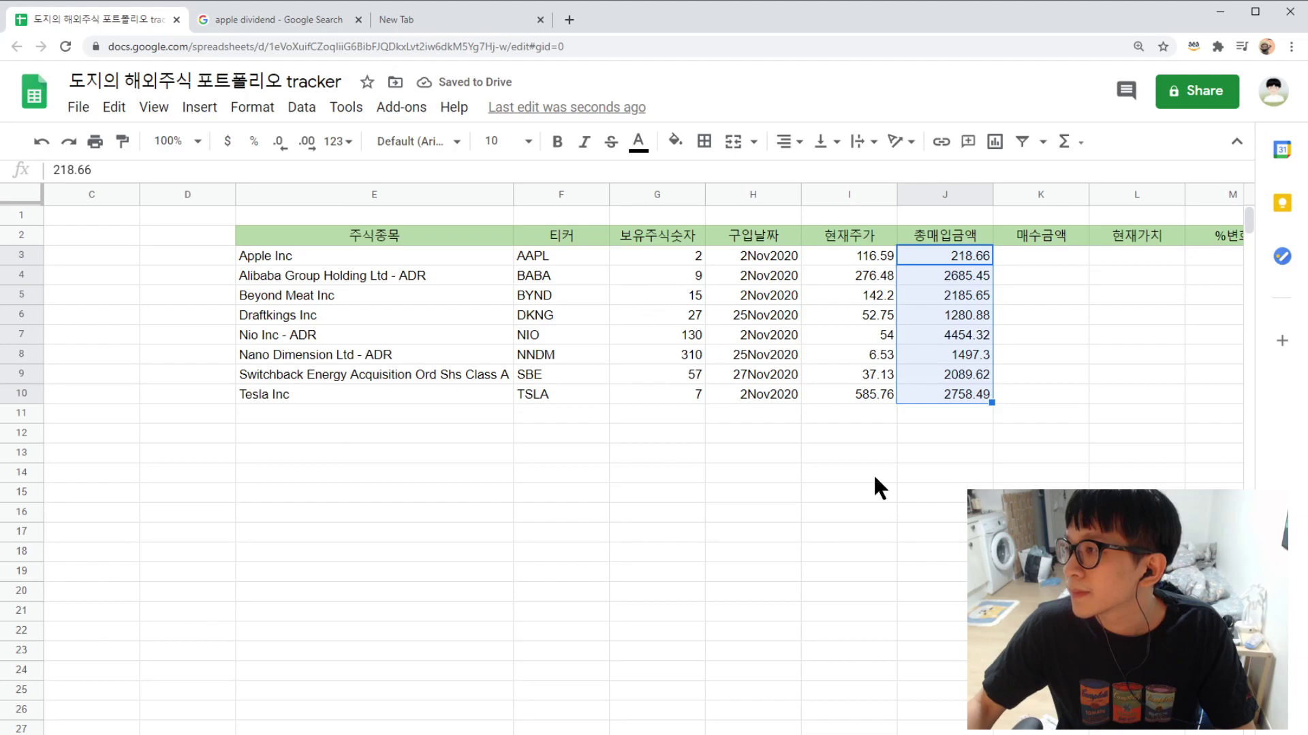
pyautogui.click(931, 511)
# - Enter the 매수금액 values 109.33 for Apple in K3 and 298.38 for Alibaba in K4
pyautogui.click(1053, 253)
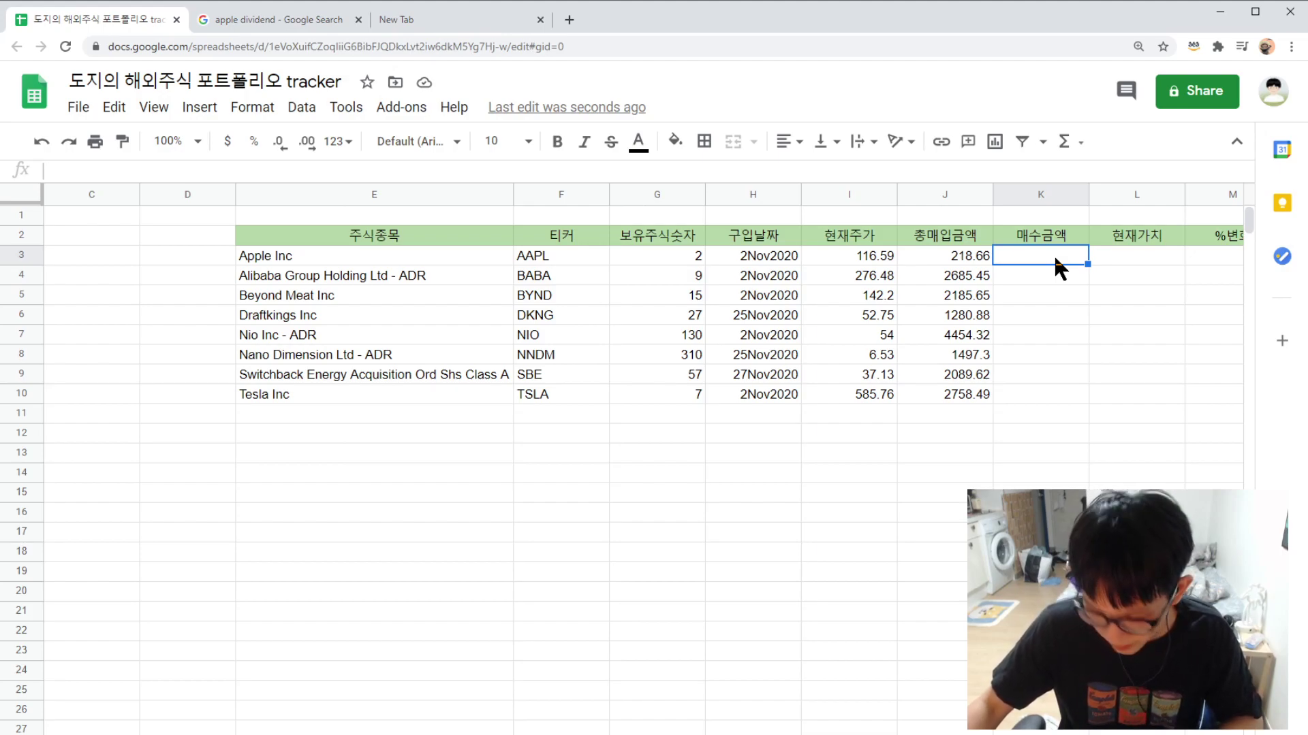
pyautogui.write('109')
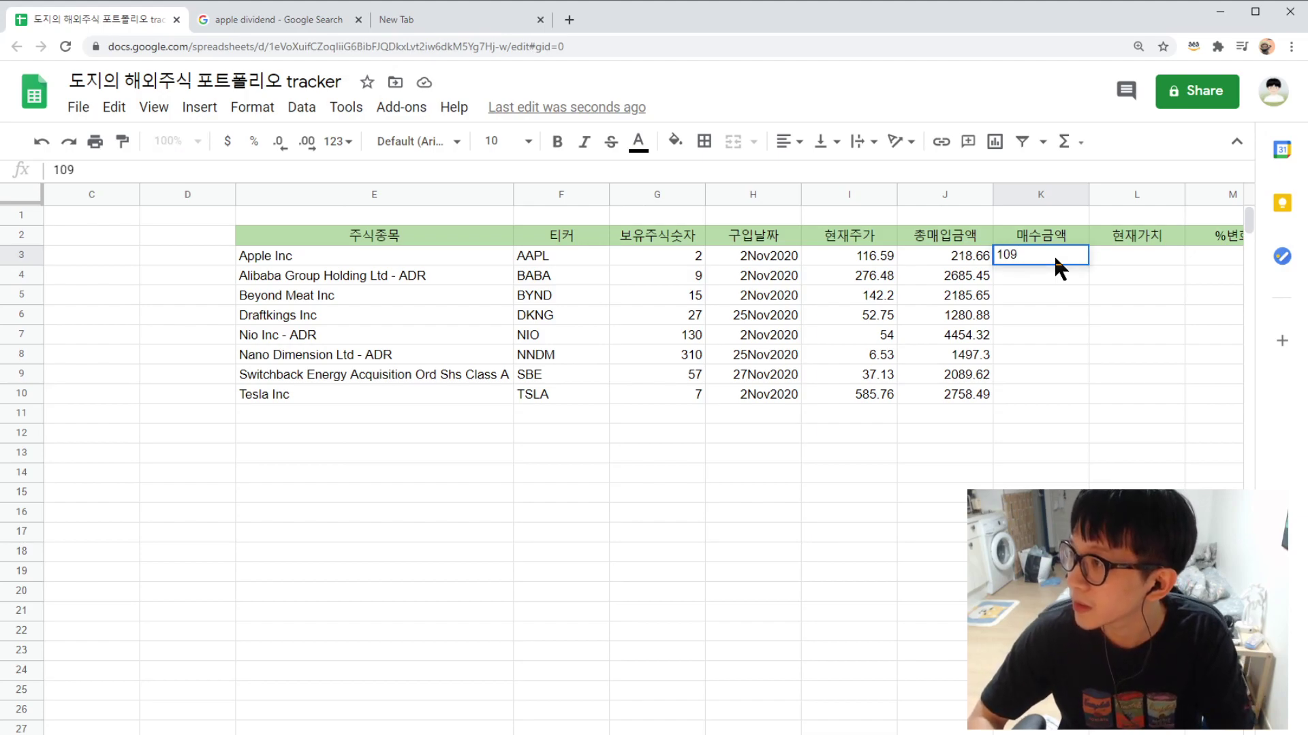
pyautogui.write('.33')
pyautogui.press('Return')
pyautogui.write('2')
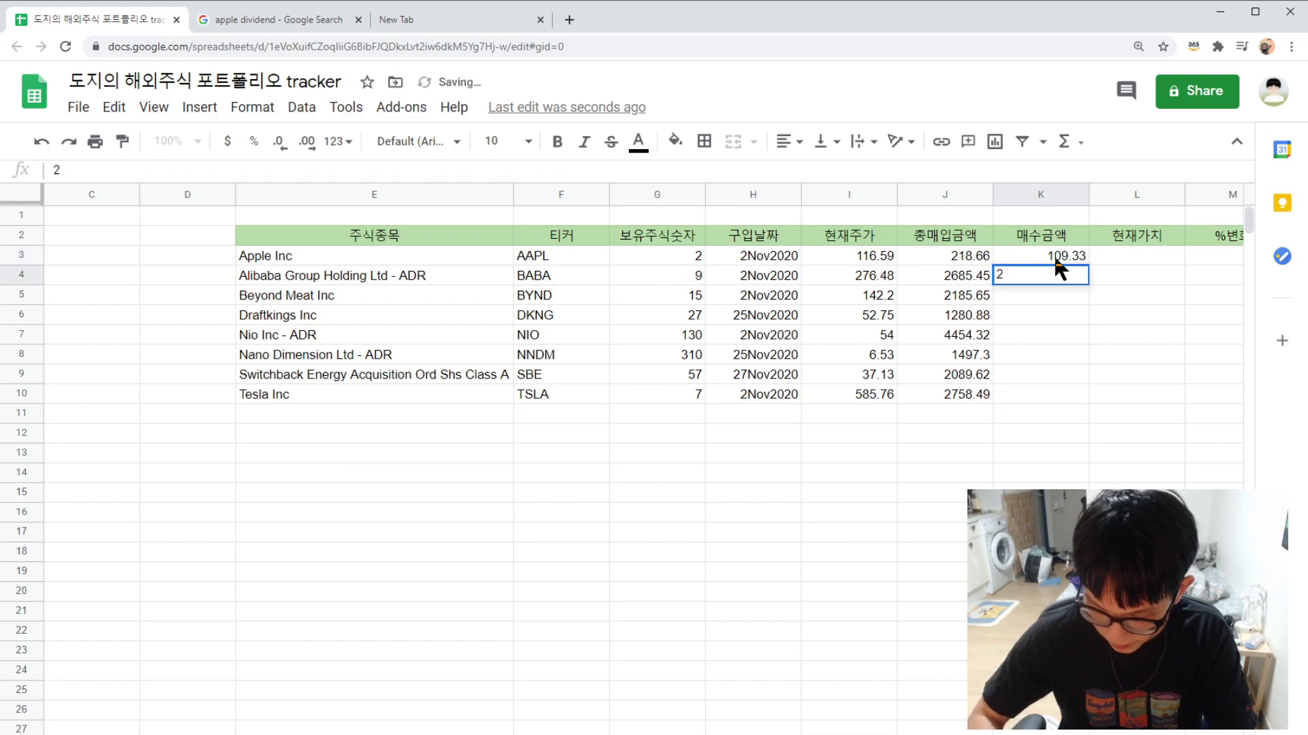
pyautogui.write('98.3838')
pyautogui.press('Return')
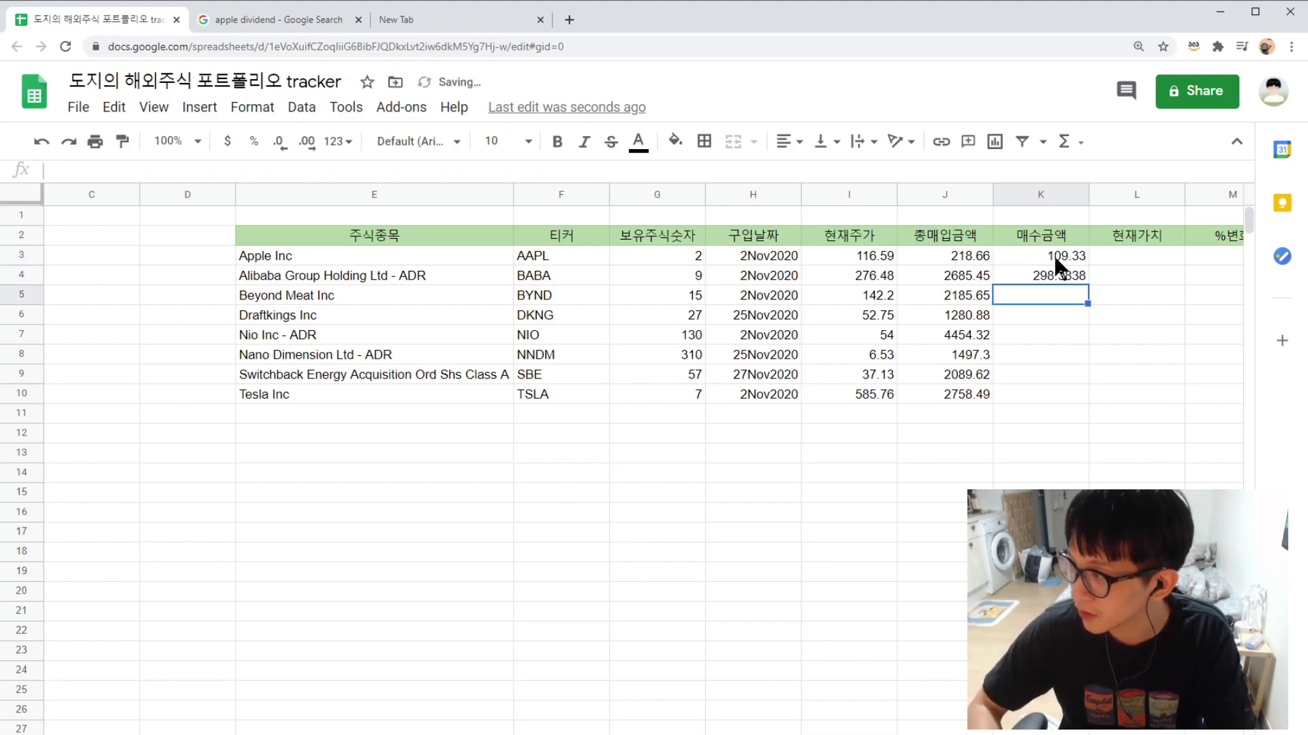
pyautogui.doubleClick(1075, 275)
pyautogui.press('BackSpace')
pyautogui.press('BackSpace')
pyautogui.press('Return')
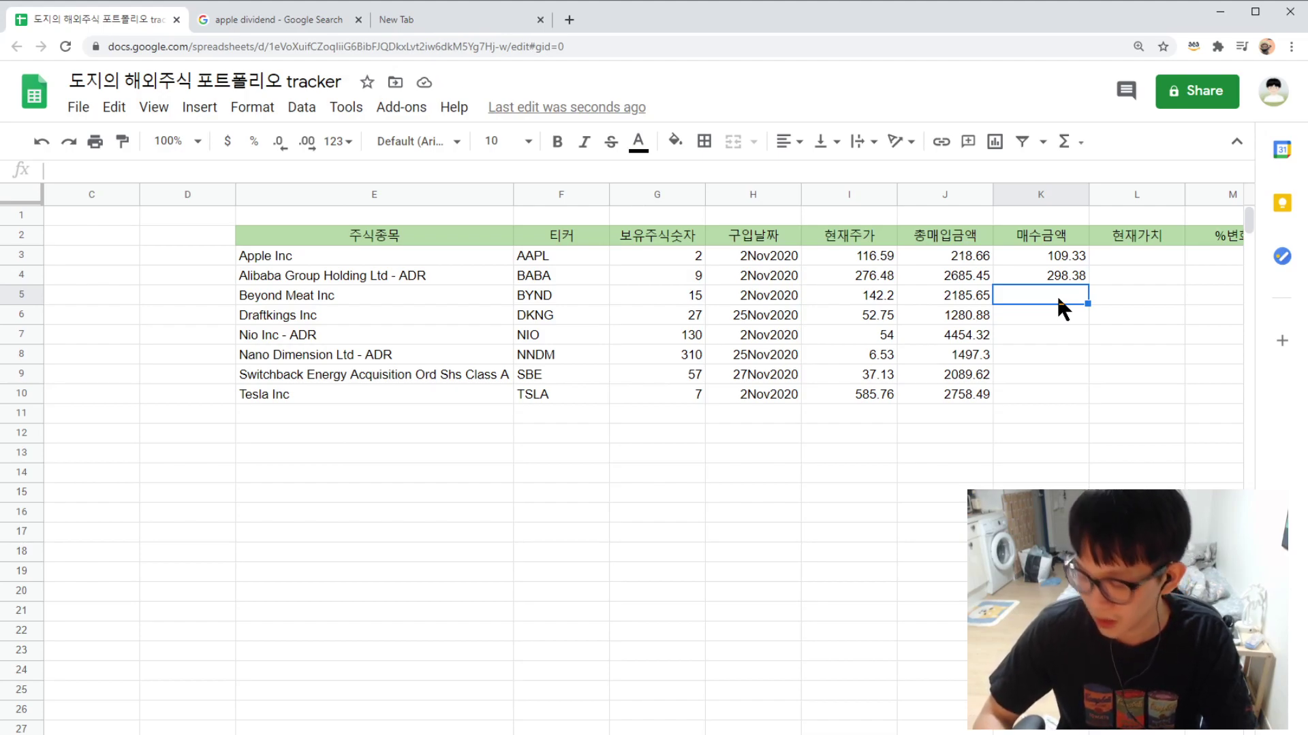
# - Fill K5 to K7 of the 매수금액 column with 145.71 for Beyond Meat, 47.44 for Draftkings and 34.26 for Nio
pyautogui.write('14')
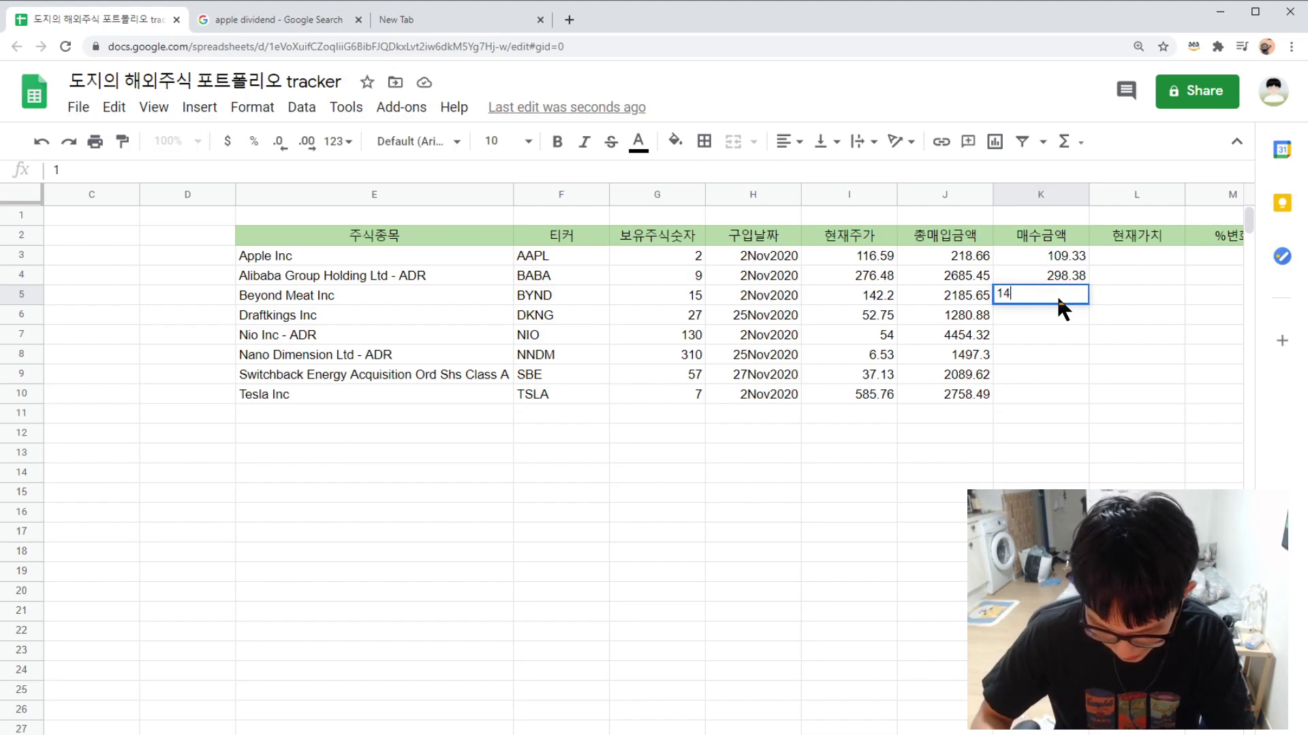
pyautogui.write('5.71')
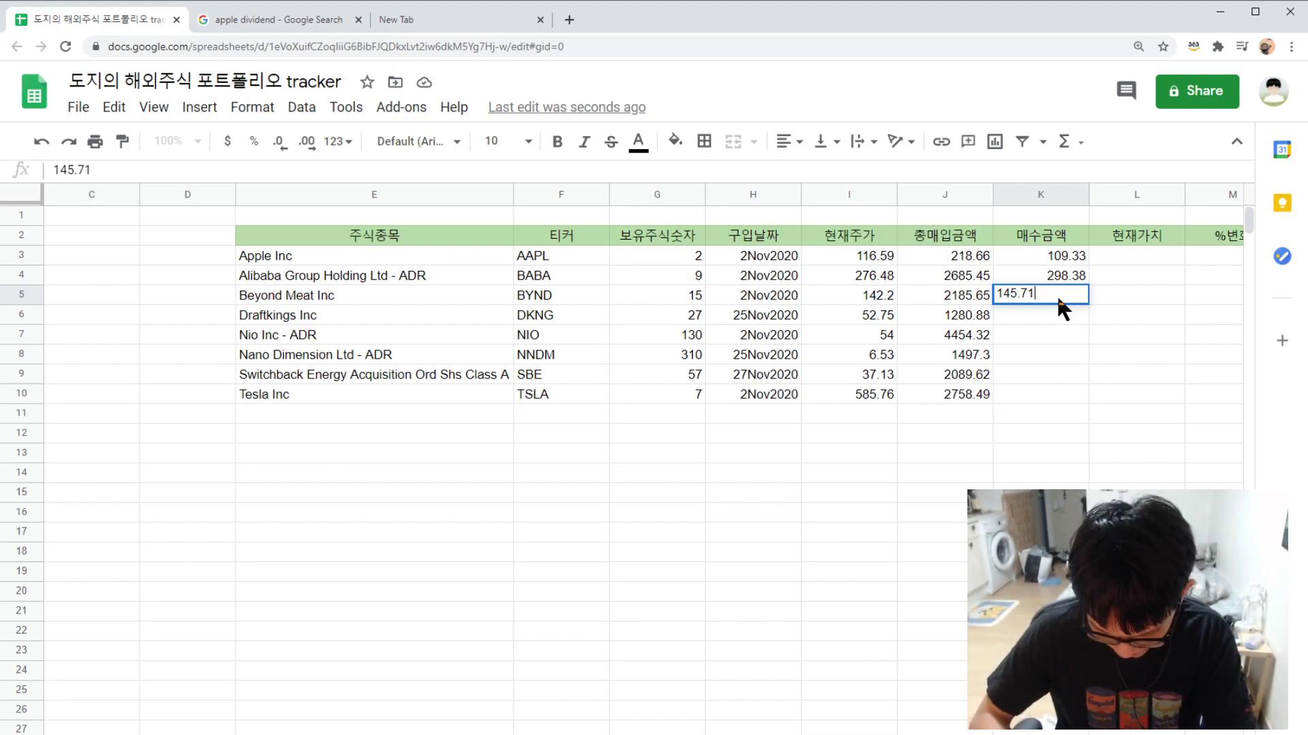
pyautogui.press('Return')
pyautogui.write('47.44')
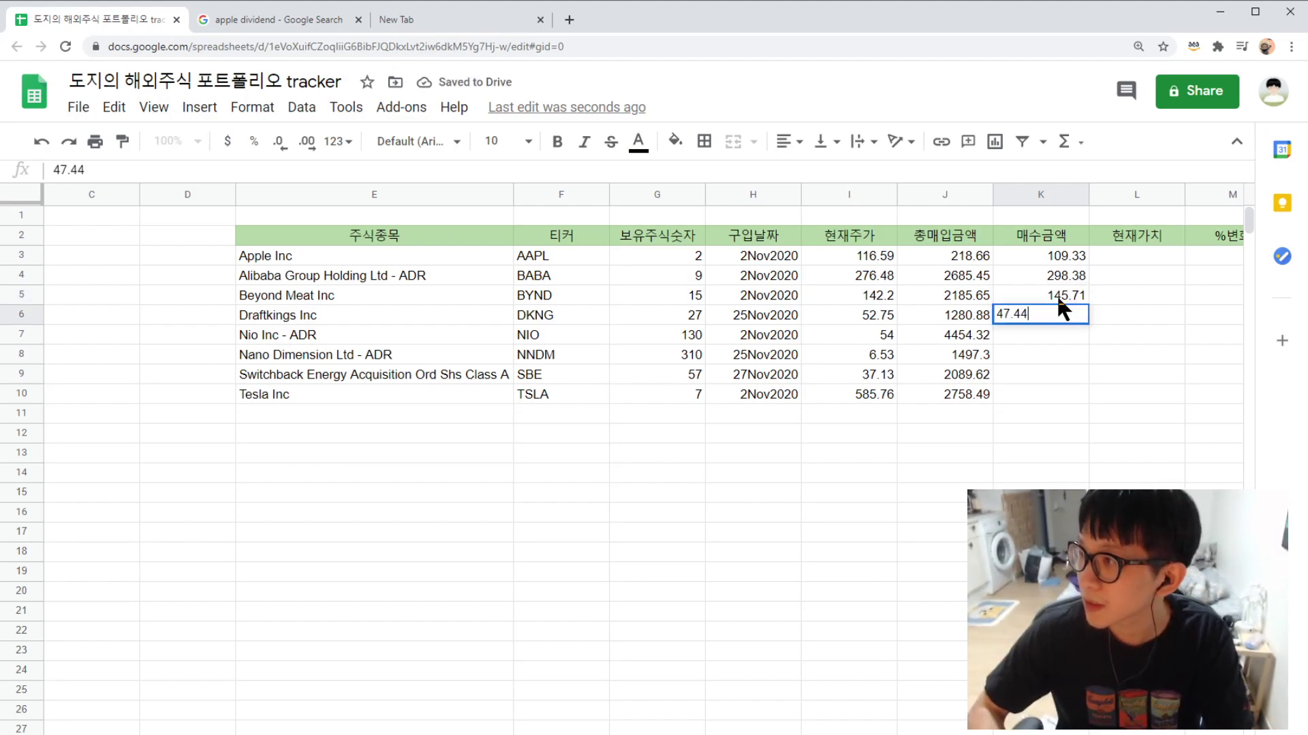
pyautogui.press('Return')
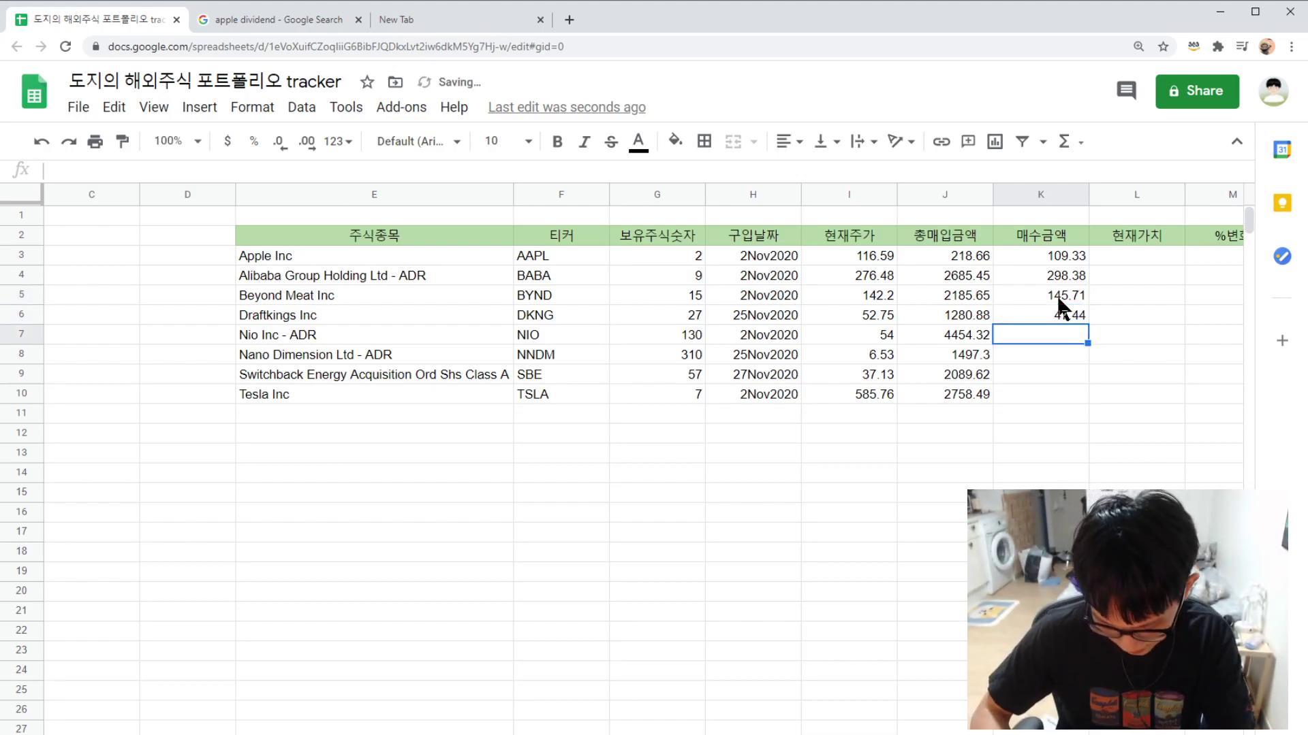
pyautogui.write('34.26')
pyautogui.press('Return')
# - Complete the 매수금액 column in K8 to K10 with 3.83 for Nano Dimension, 36.66 for Switchback Energy and 394.07 for Tesla
pyautogui.write('3.83')
pyautogui.press('Return')
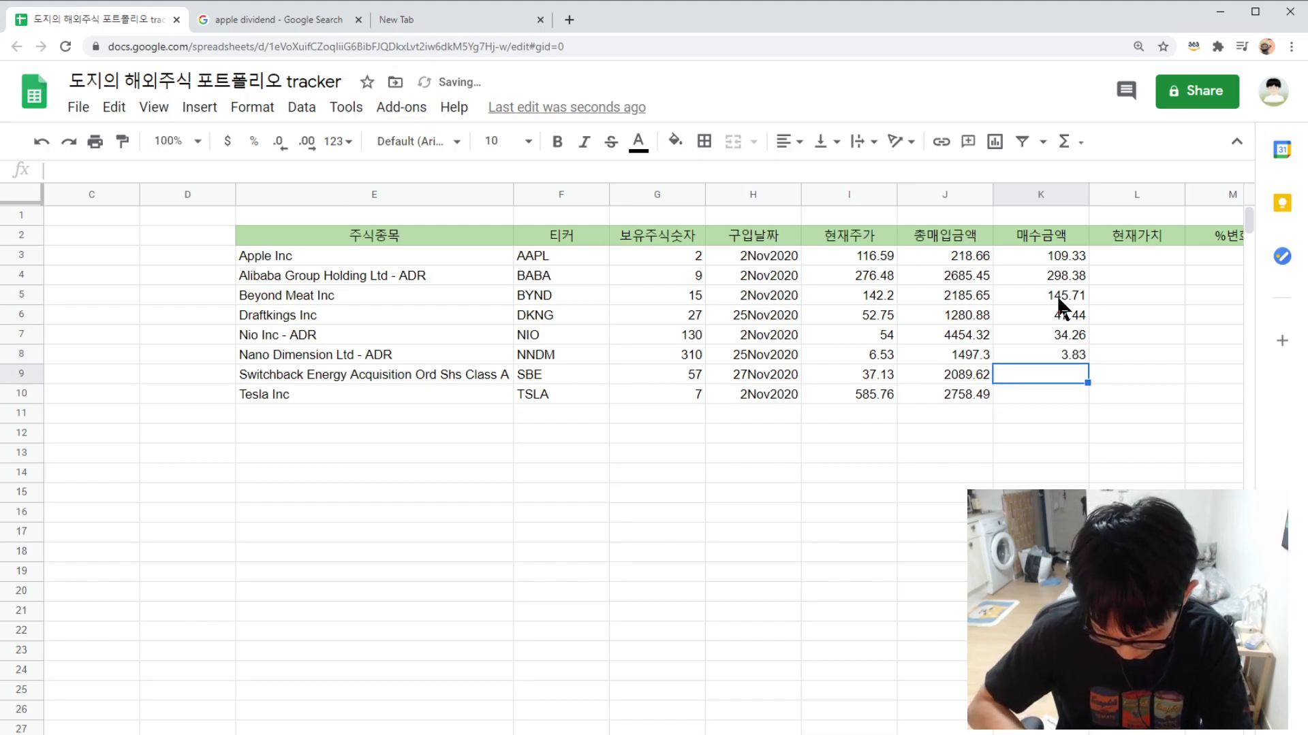
pyautogui.write('36.66')
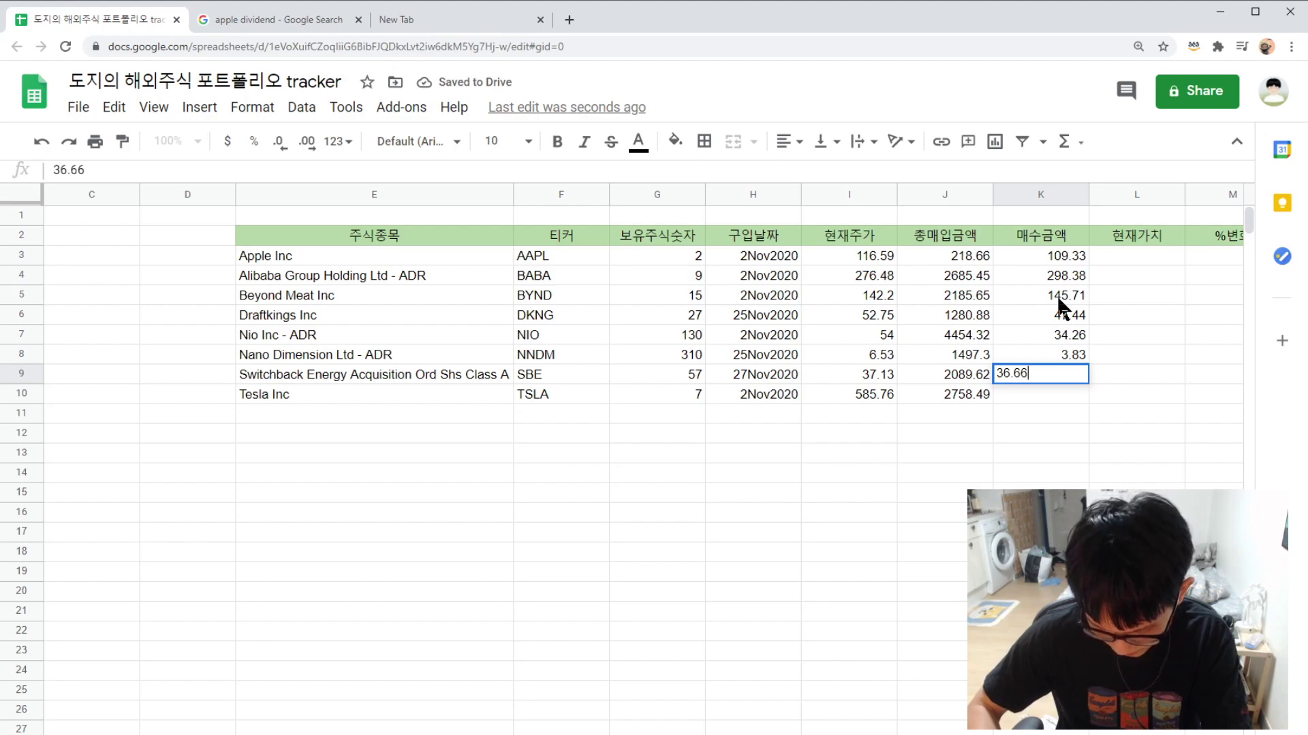
pyautogui.press('Return')
pyautogui.write('3')
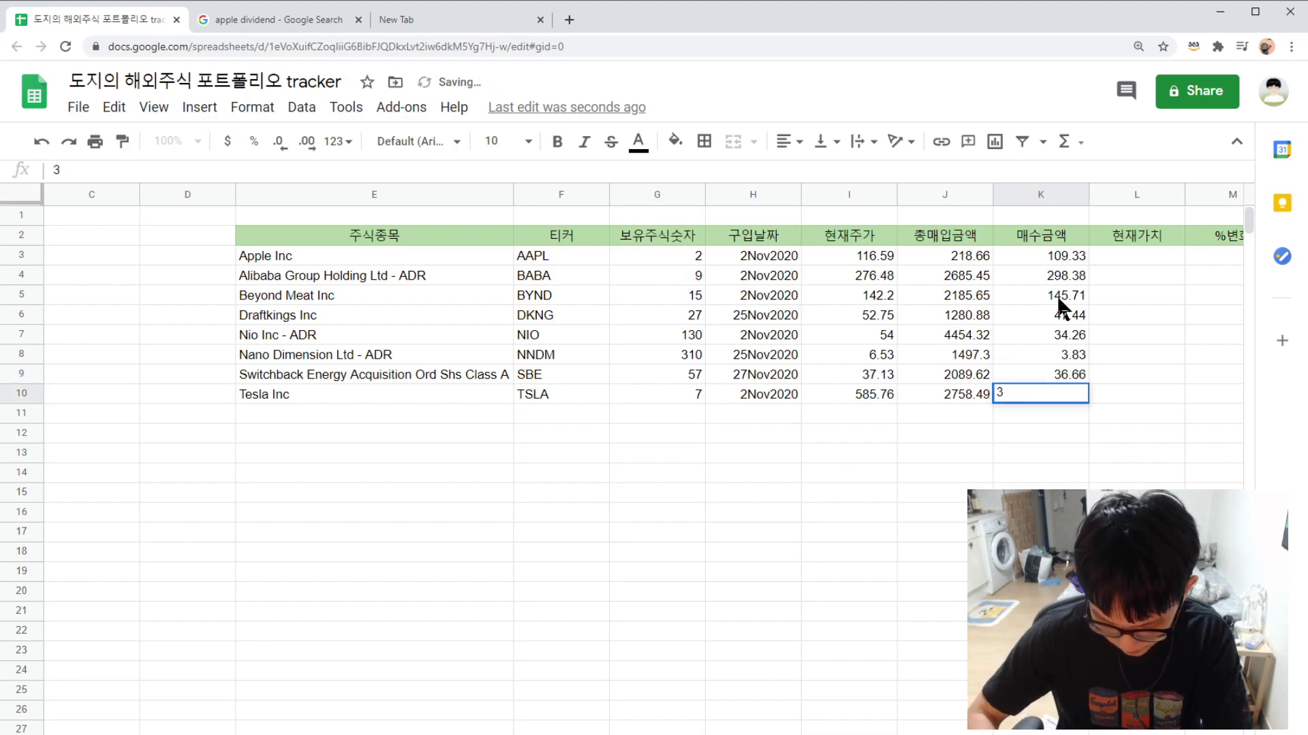
pyautogui.write('94')
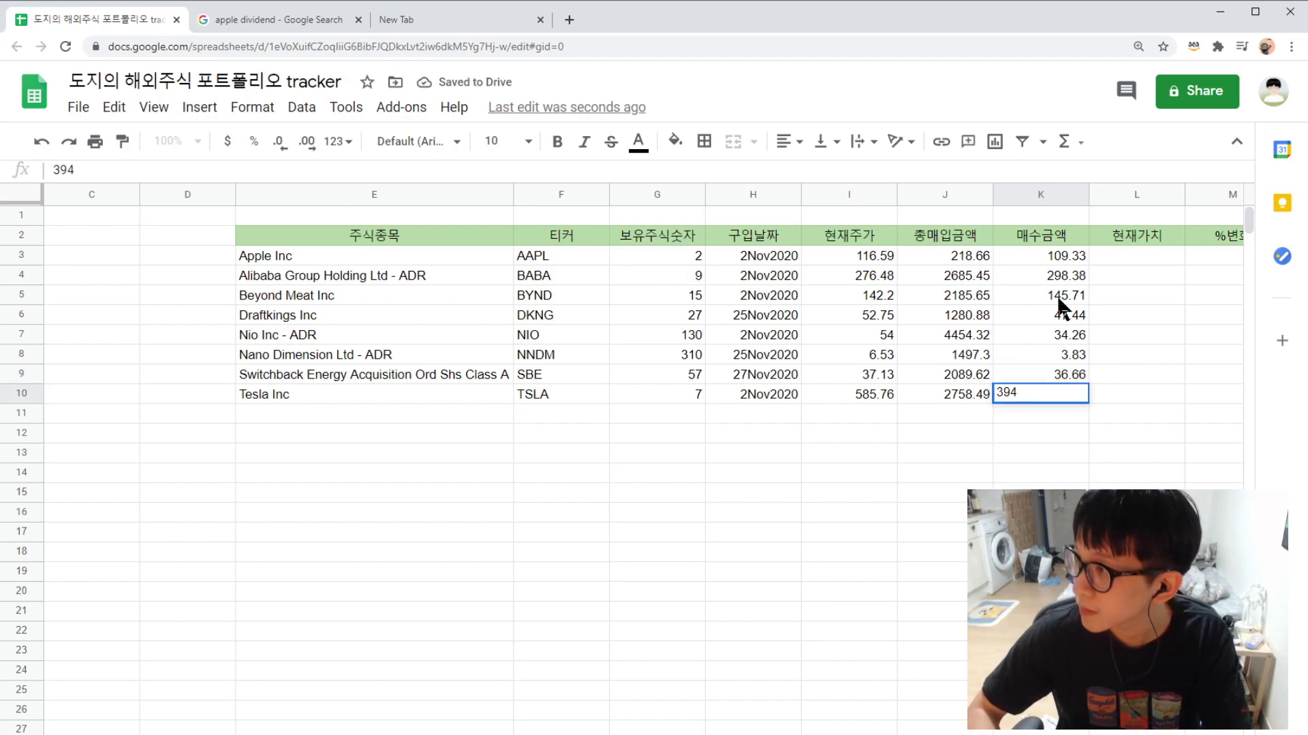
pyautogui.write('.07')
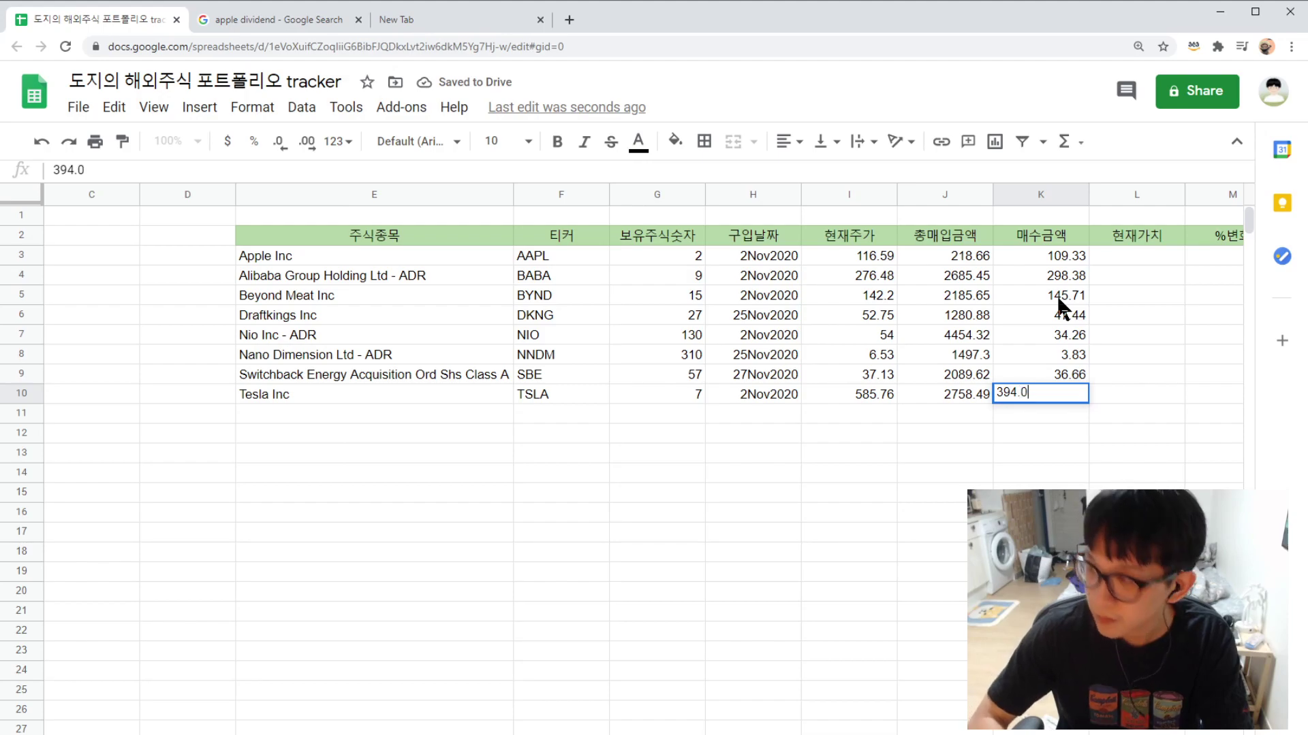
pyautogui.press('Return')
# - Calculate Apple's 현재가치 in L3 by multiplying its current price by its share count with the formula I3*G3
pyautogui.click(1152, 253)
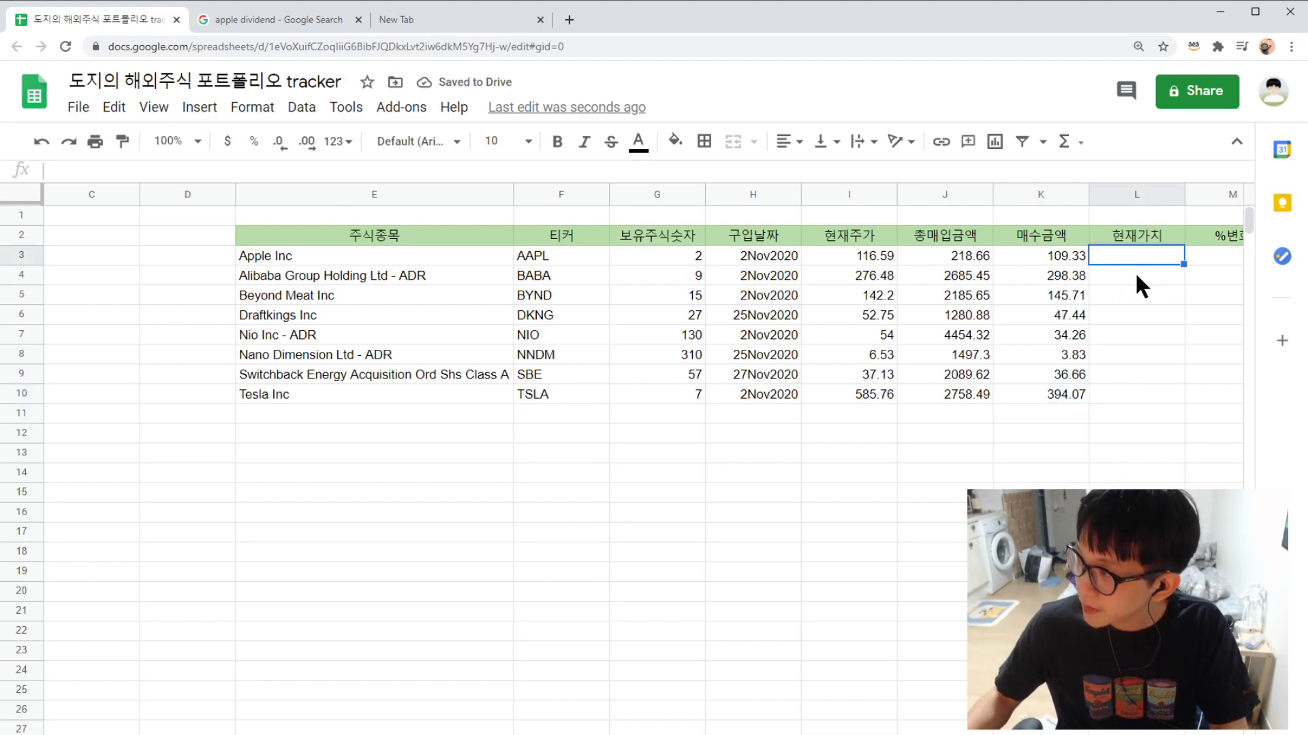
pyautogui.write('+')
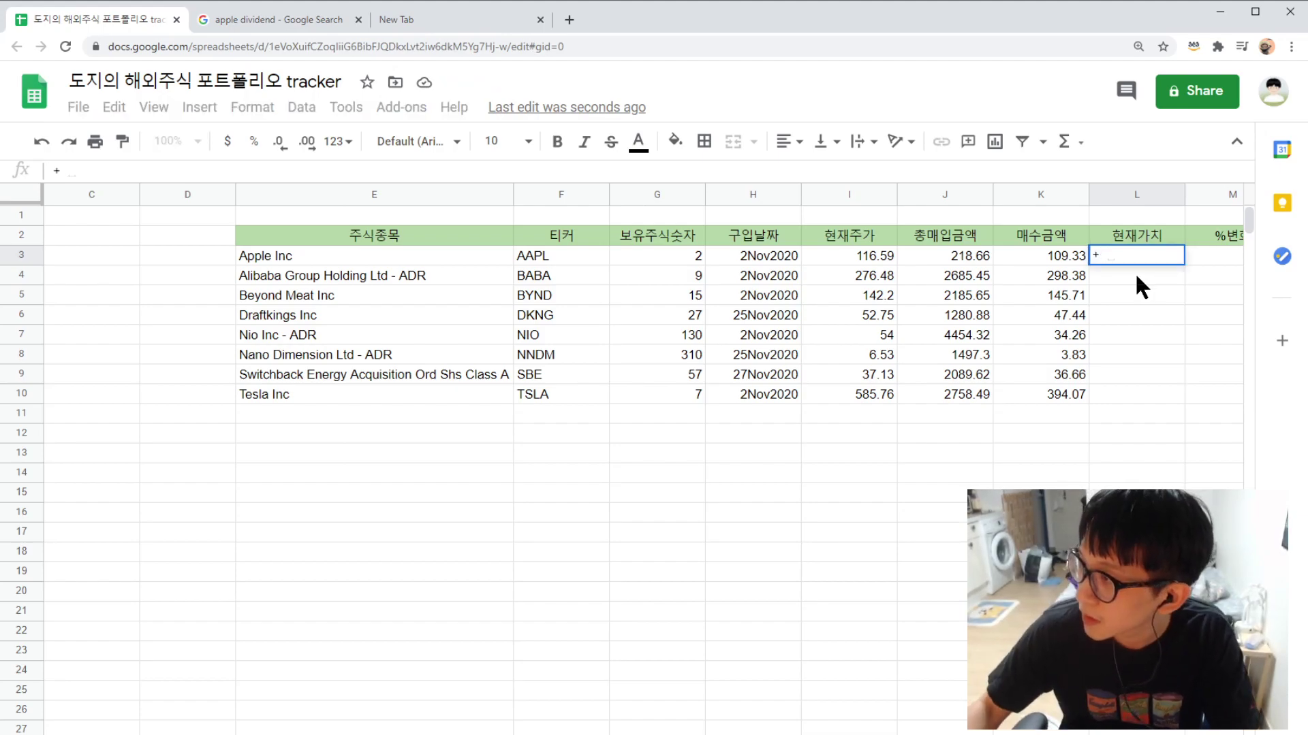
pyautogui.click(668, 253)
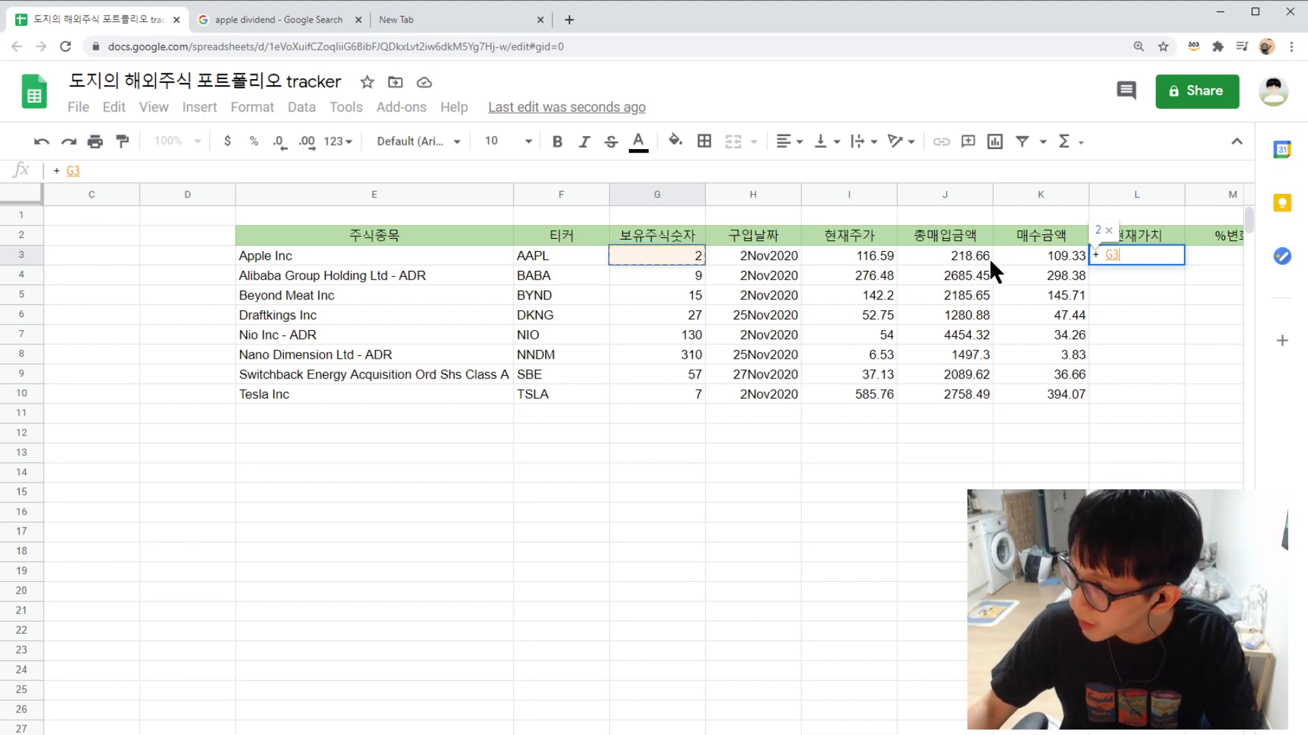
pyautogui.click(884, 258)
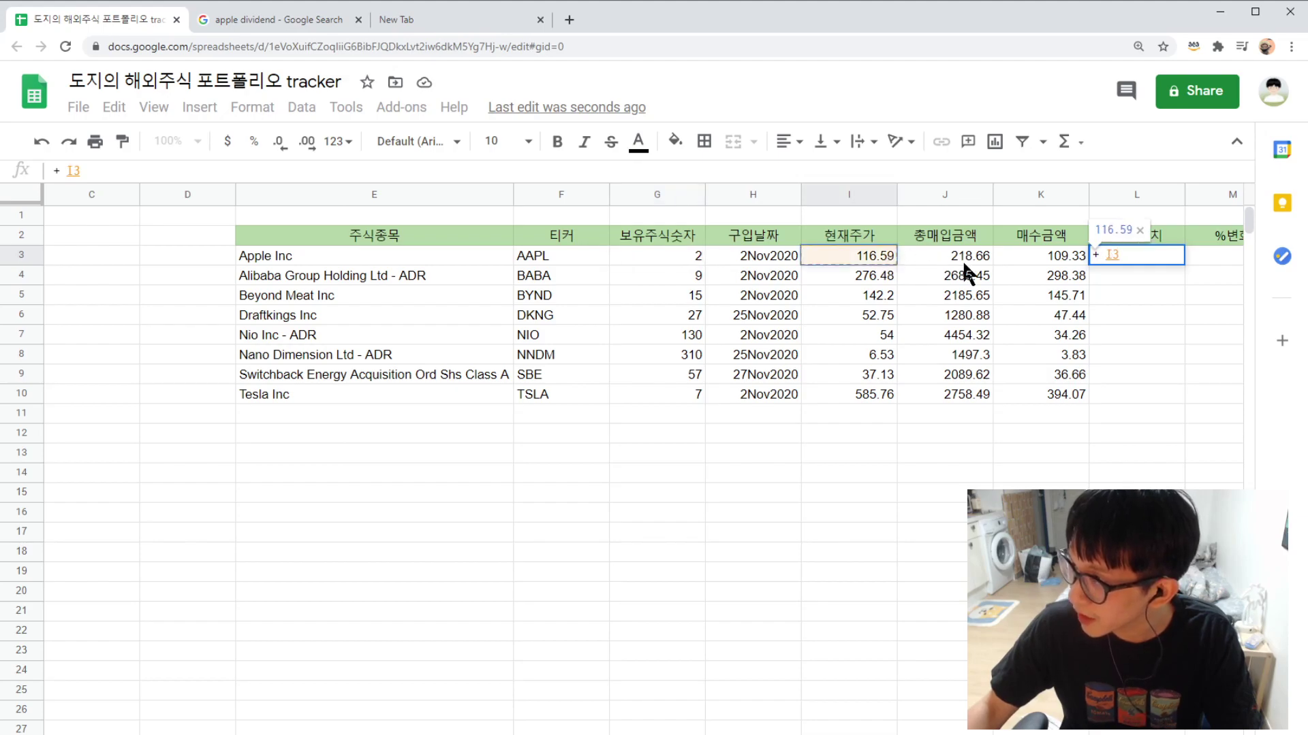
pyautogui.write('*')
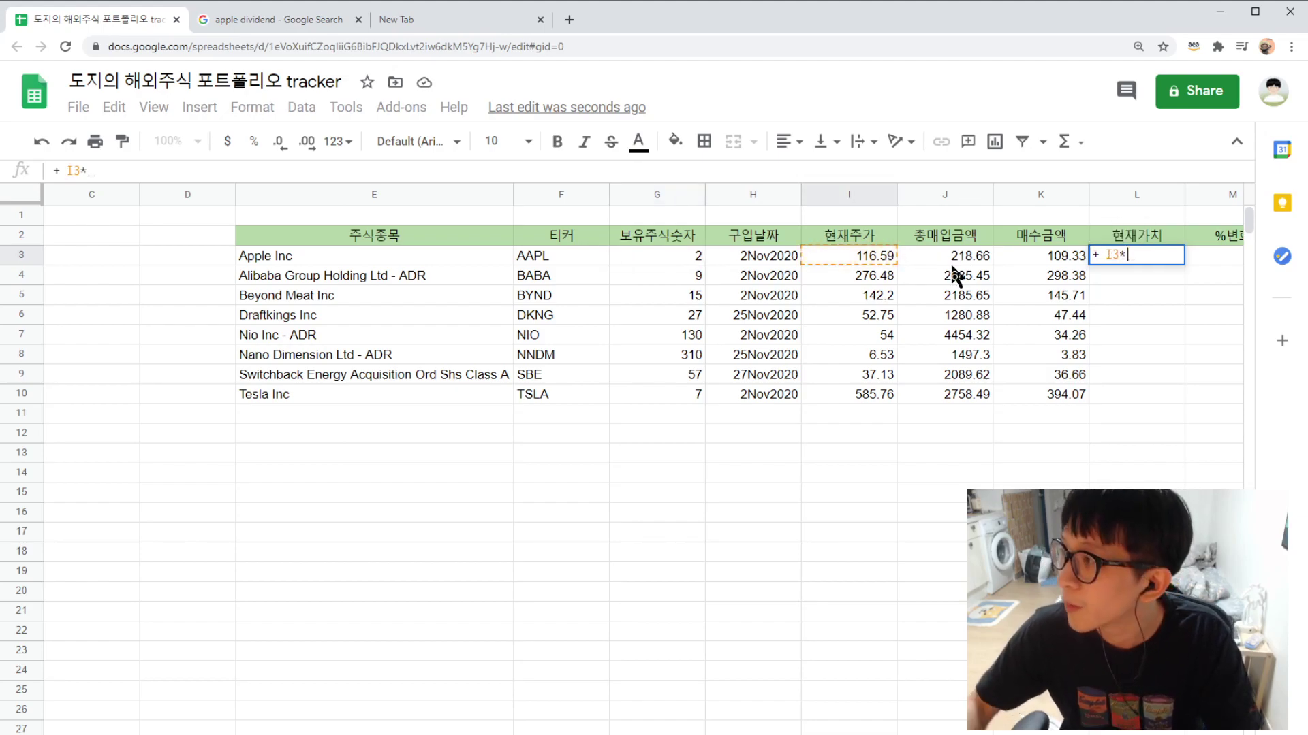
pyautogui.click(694, 258)
pyautogui.press('Return')
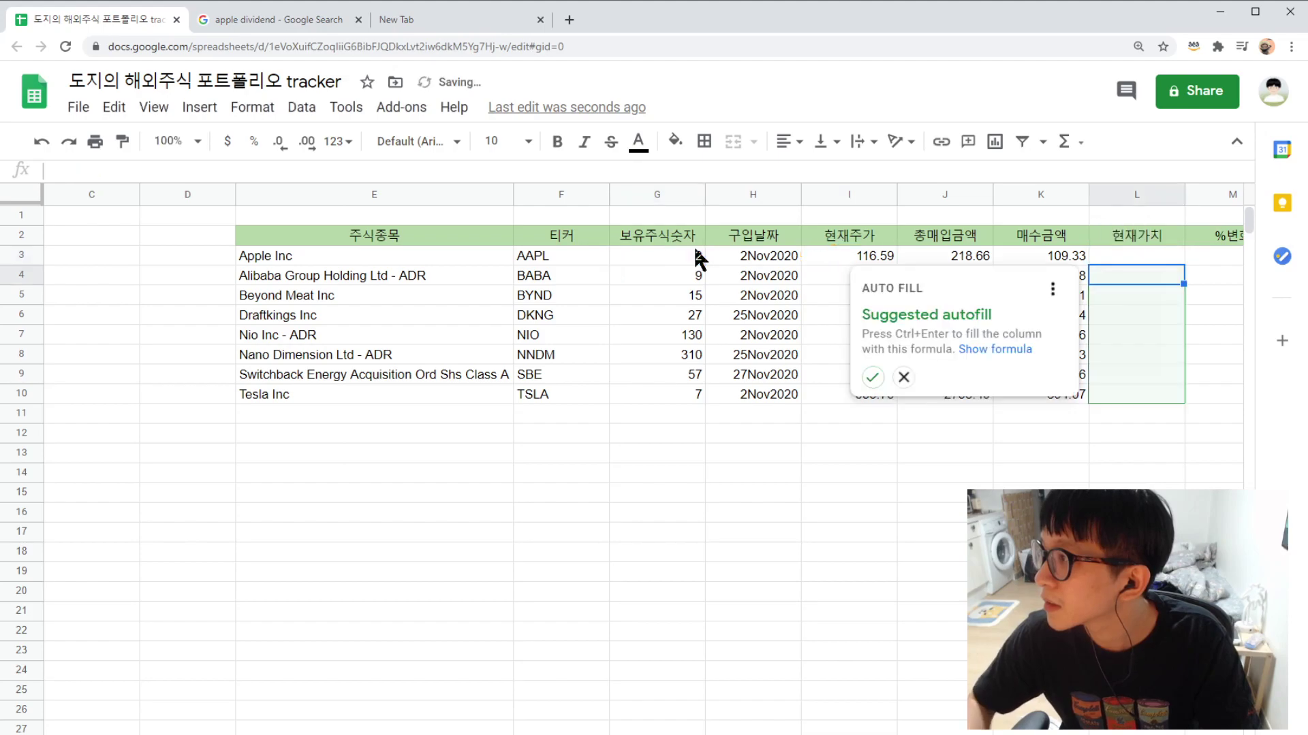
# - Fill the 현재가치 formula from L3 down to L10 and check the copied formulas
pyautogui.click(1136, 375)
pyautogui.click(1167, 257)
pyautogui.moveTo(1182, 262); pyautogui.dragTo(1176, 391)
pyautogui.click(1204, 449)
pyautogui.click(1167, 290)
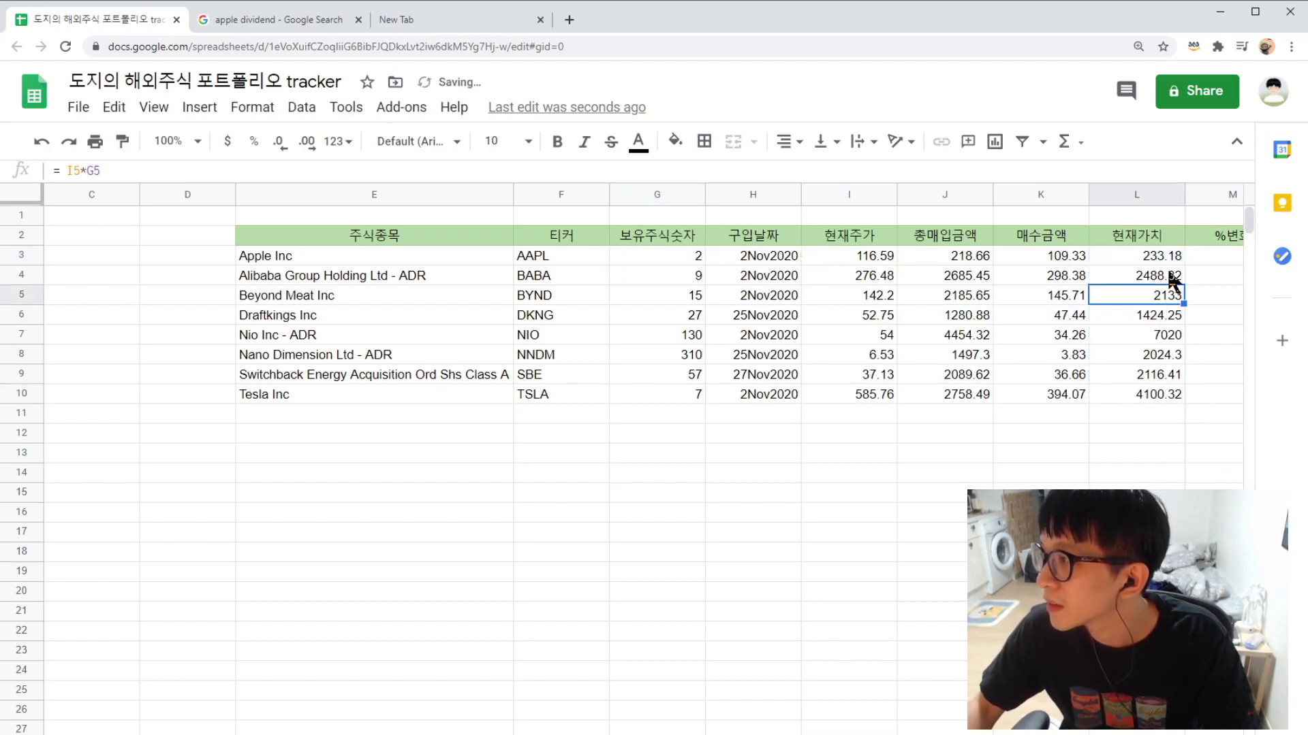
pyautogui.hscroll(1, 1167, 281)
pyautogui.press('Up')
pyautogui.press('Up')
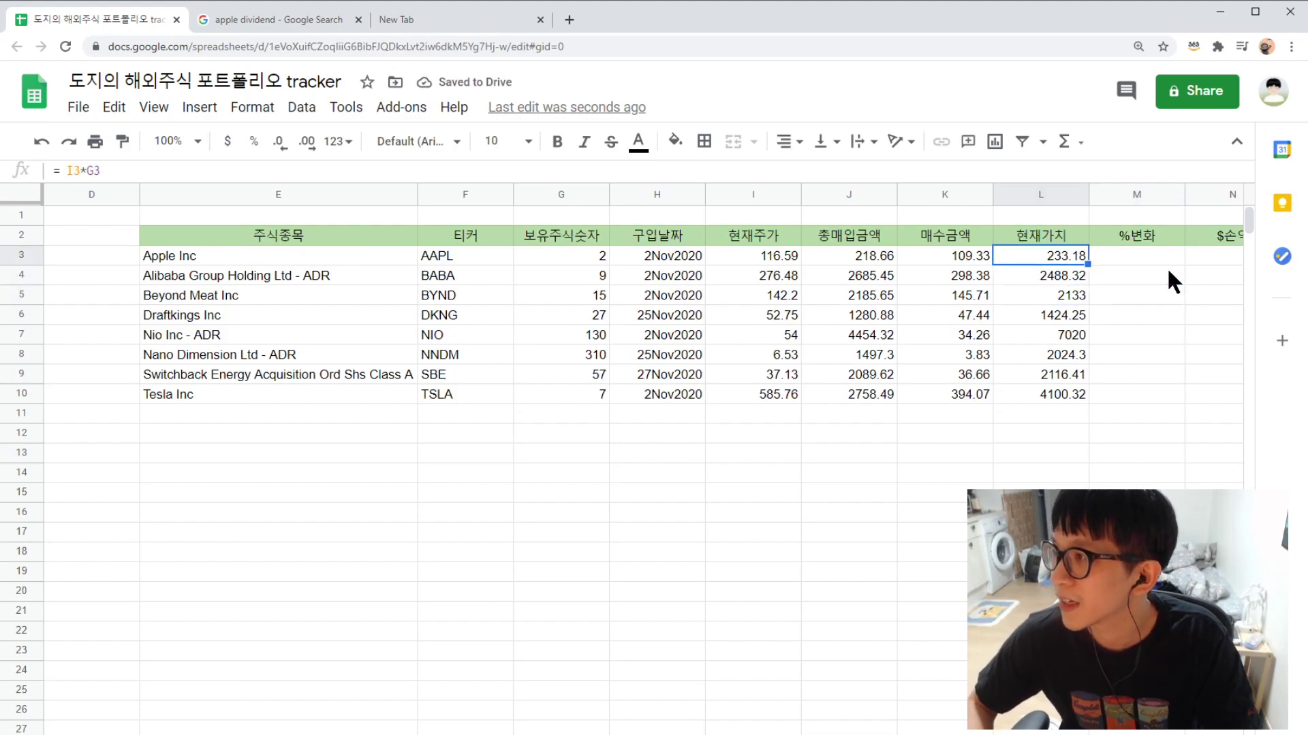
# - Enter the %변화 formula (L3-J3)/L3 in M3 and autofill it down to M10
pyautogui.click(1153, 256)
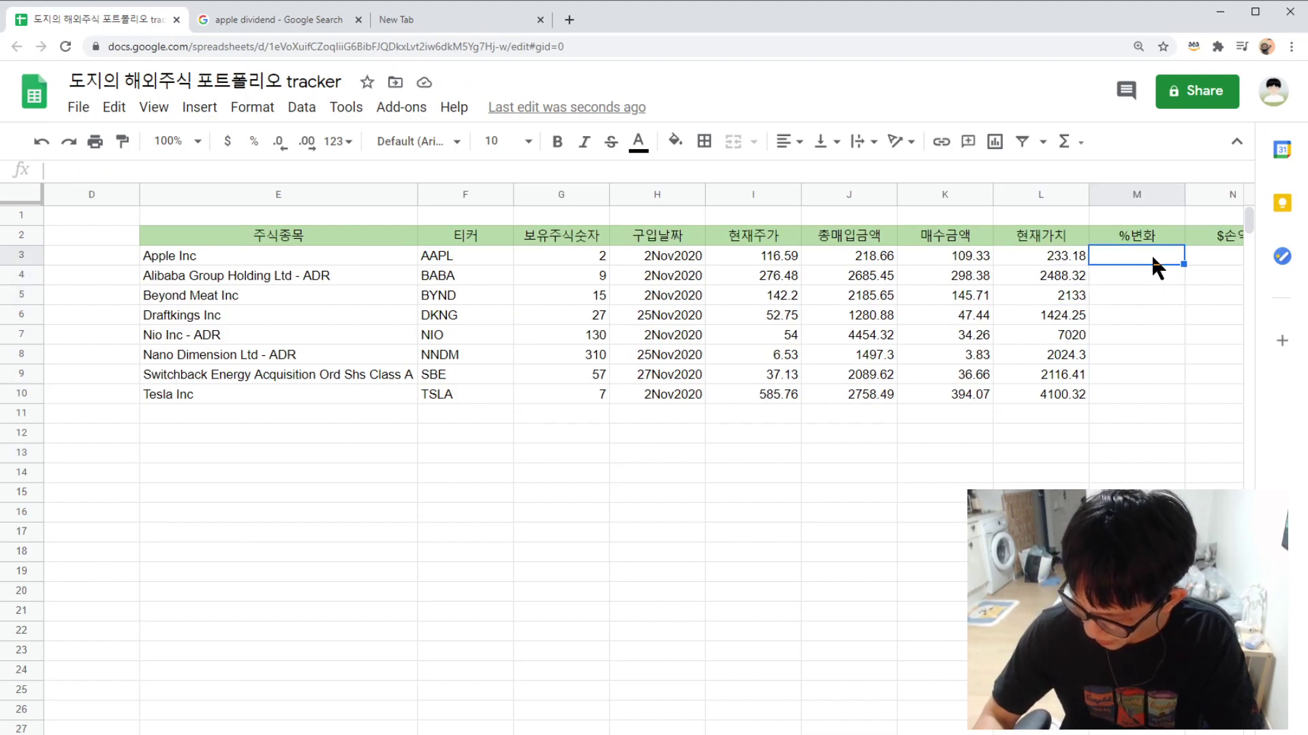
pyautogui.write('+ (')
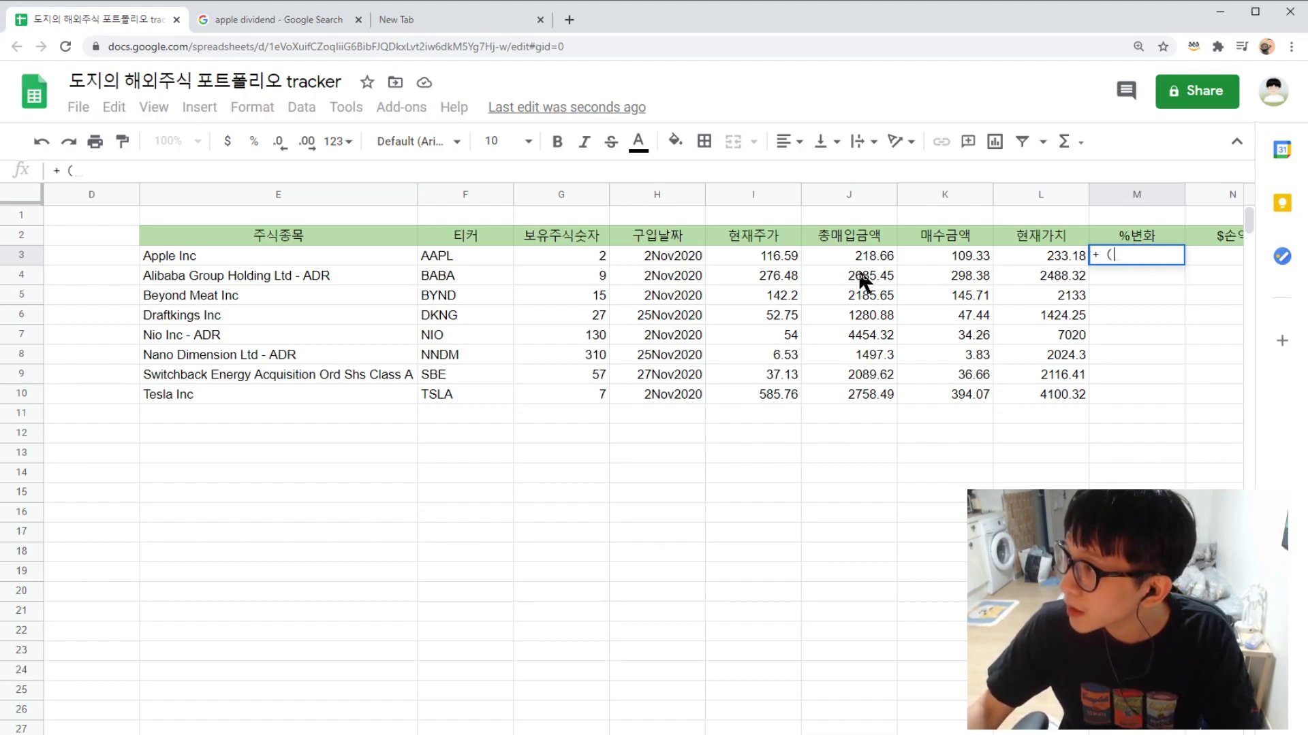
pyautogui.click(1041, 255)
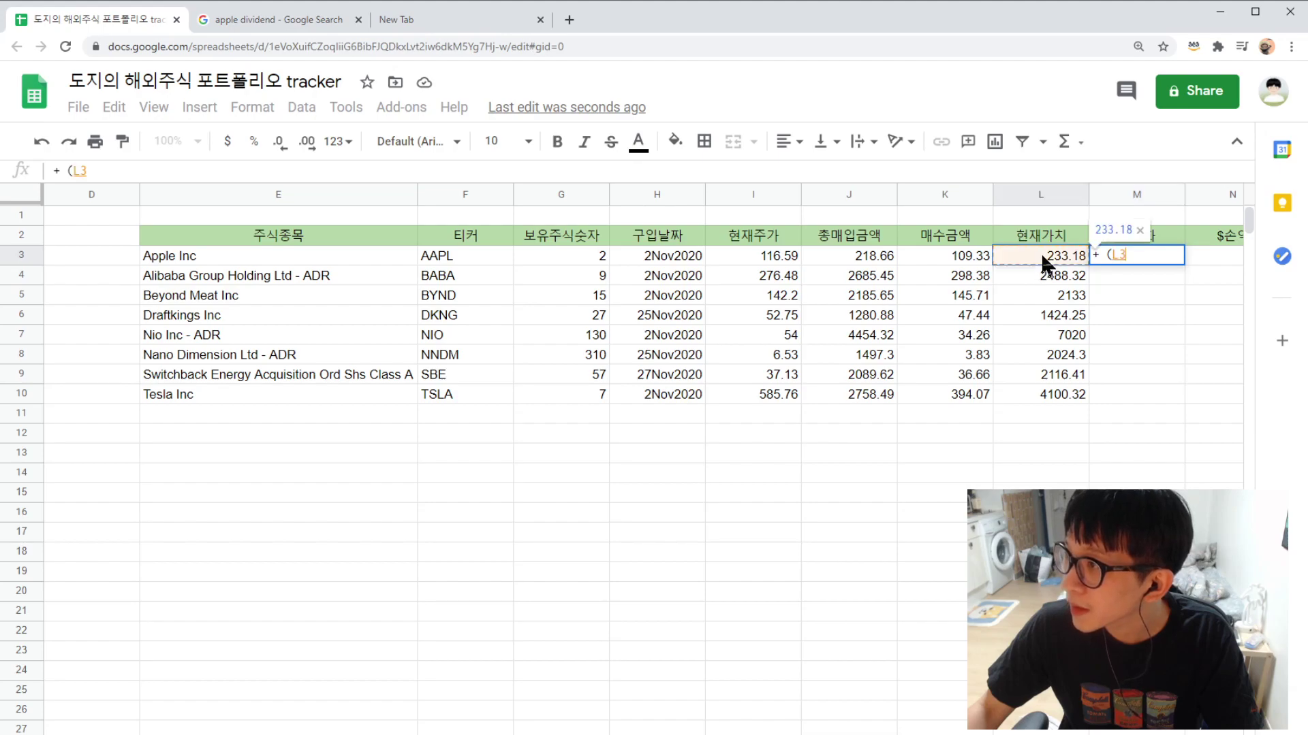
pyautogui.write('-')
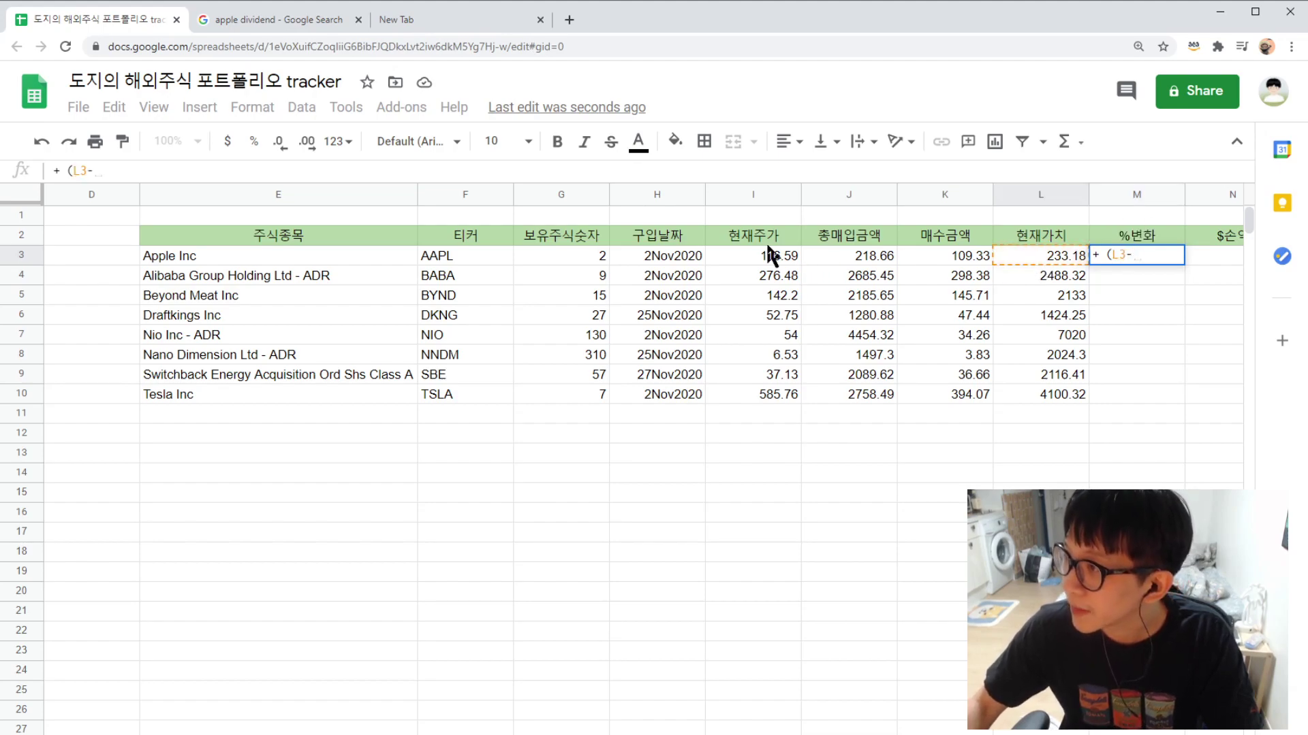
pyautogui.click(869, 257)
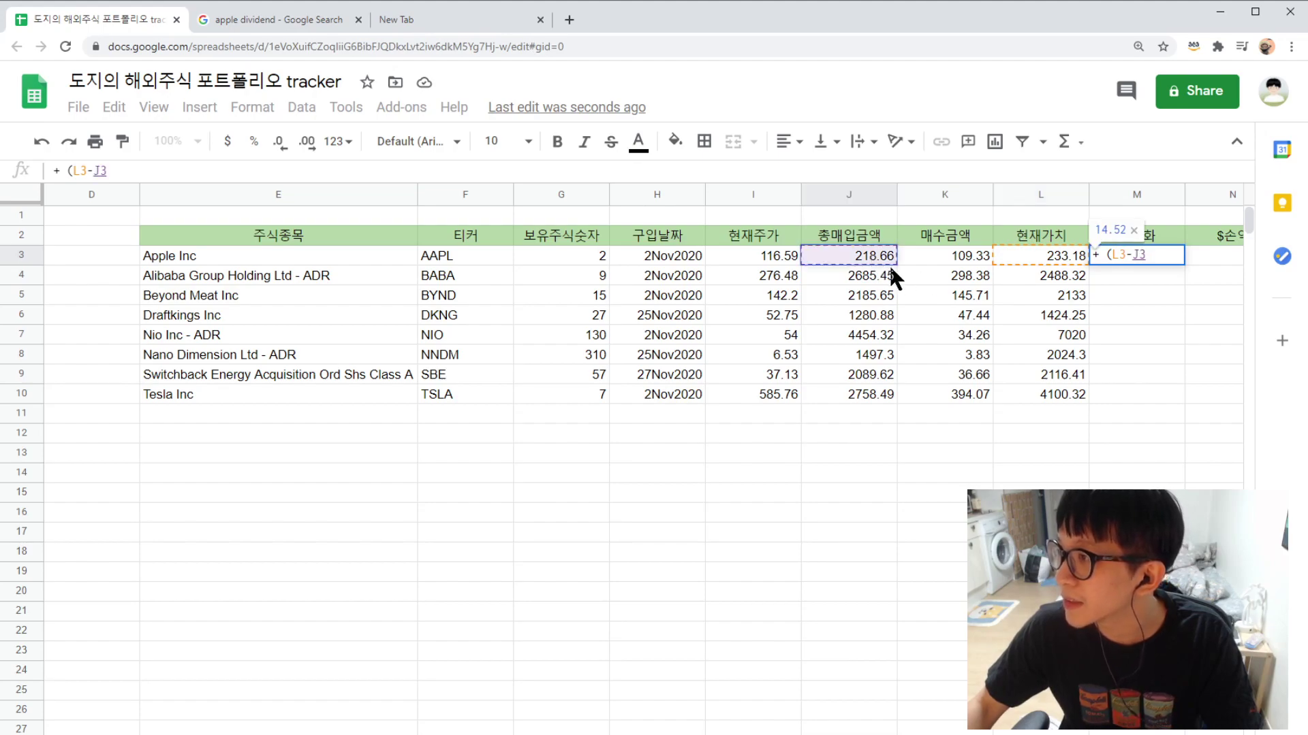
pyautogui.write(')')
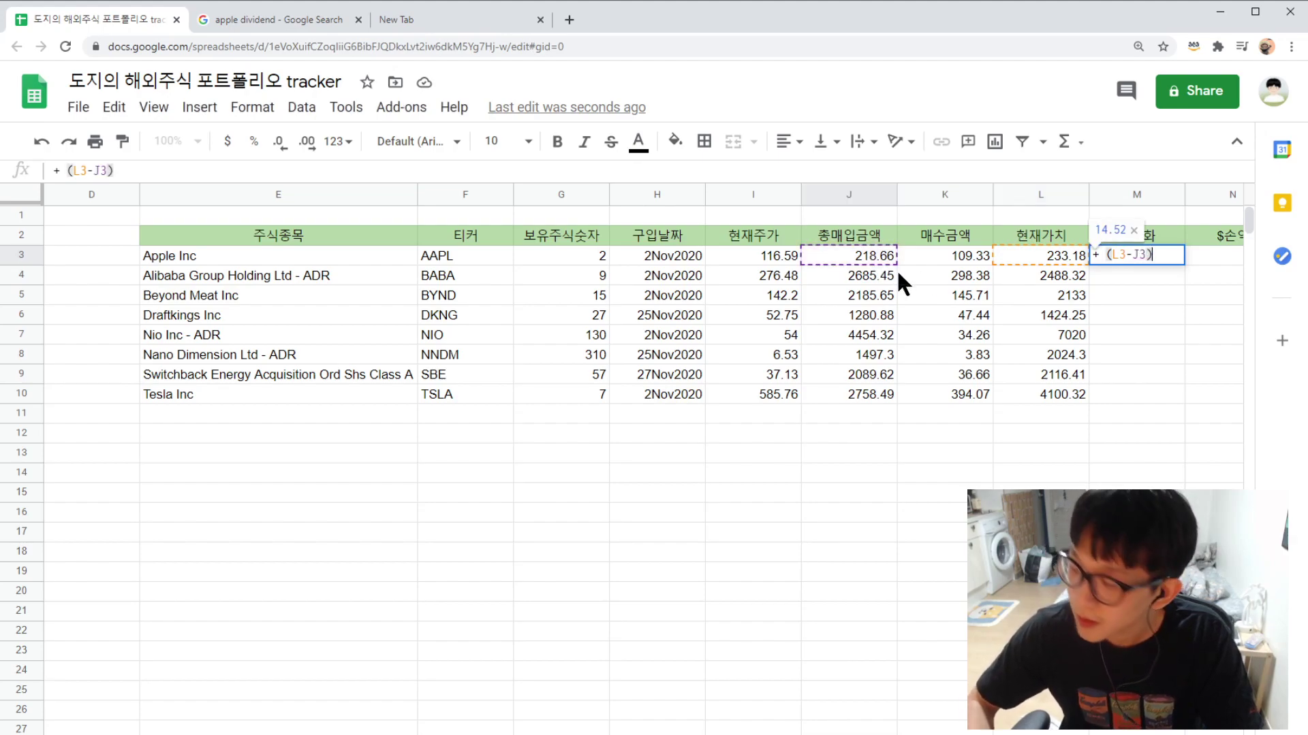
pyautogui.write('/')
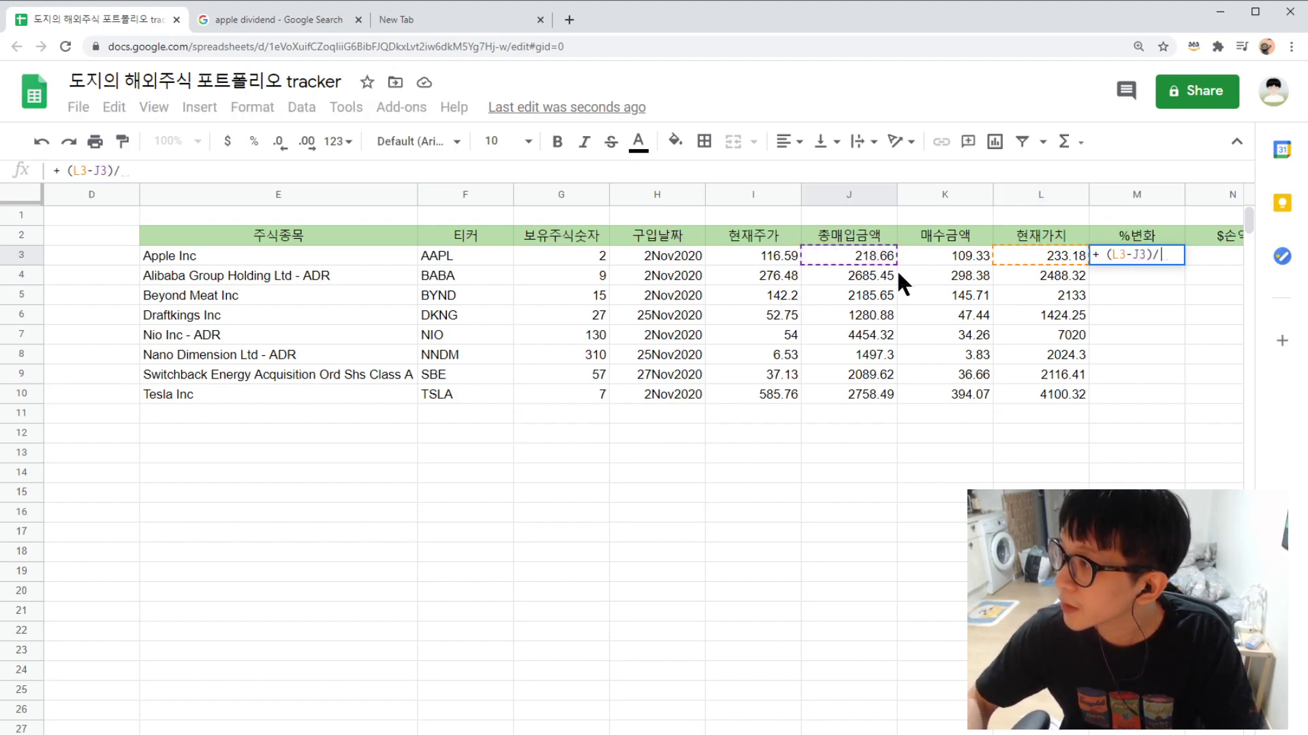
pyautogui.click(1040, 259)
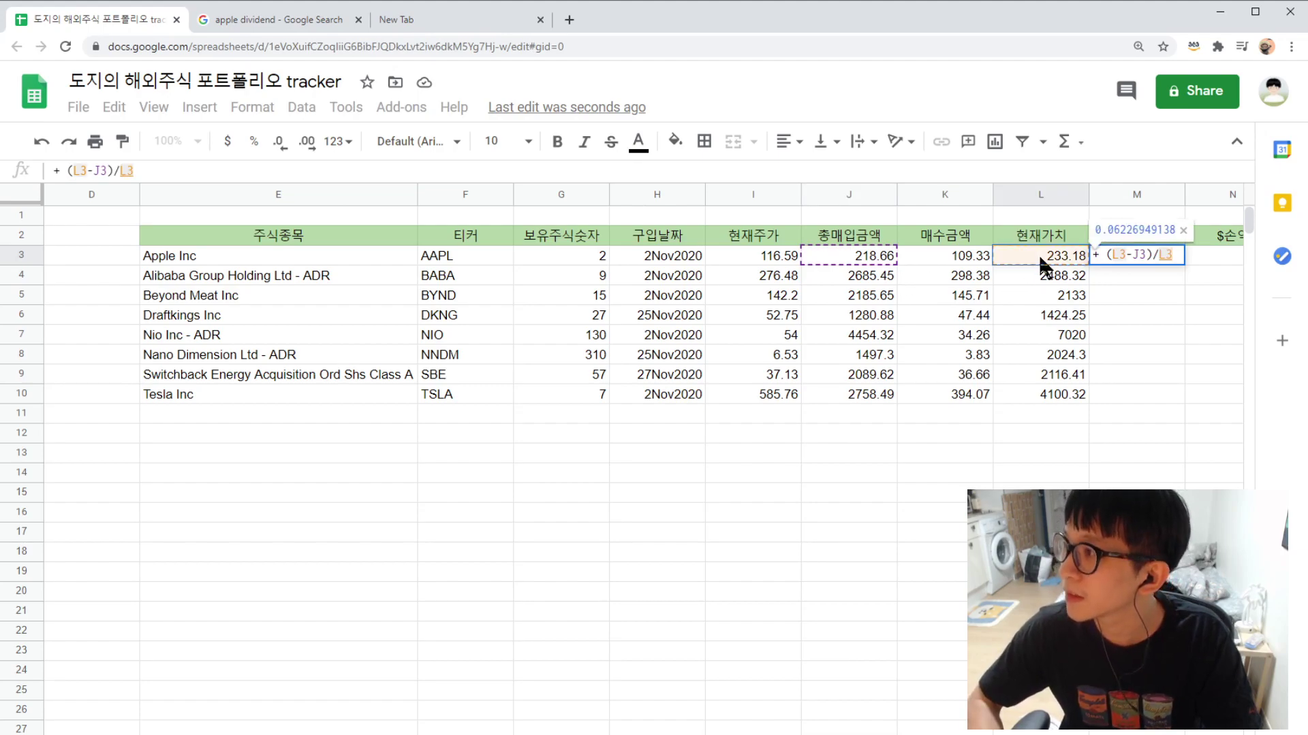
pyautogui.press('Return')
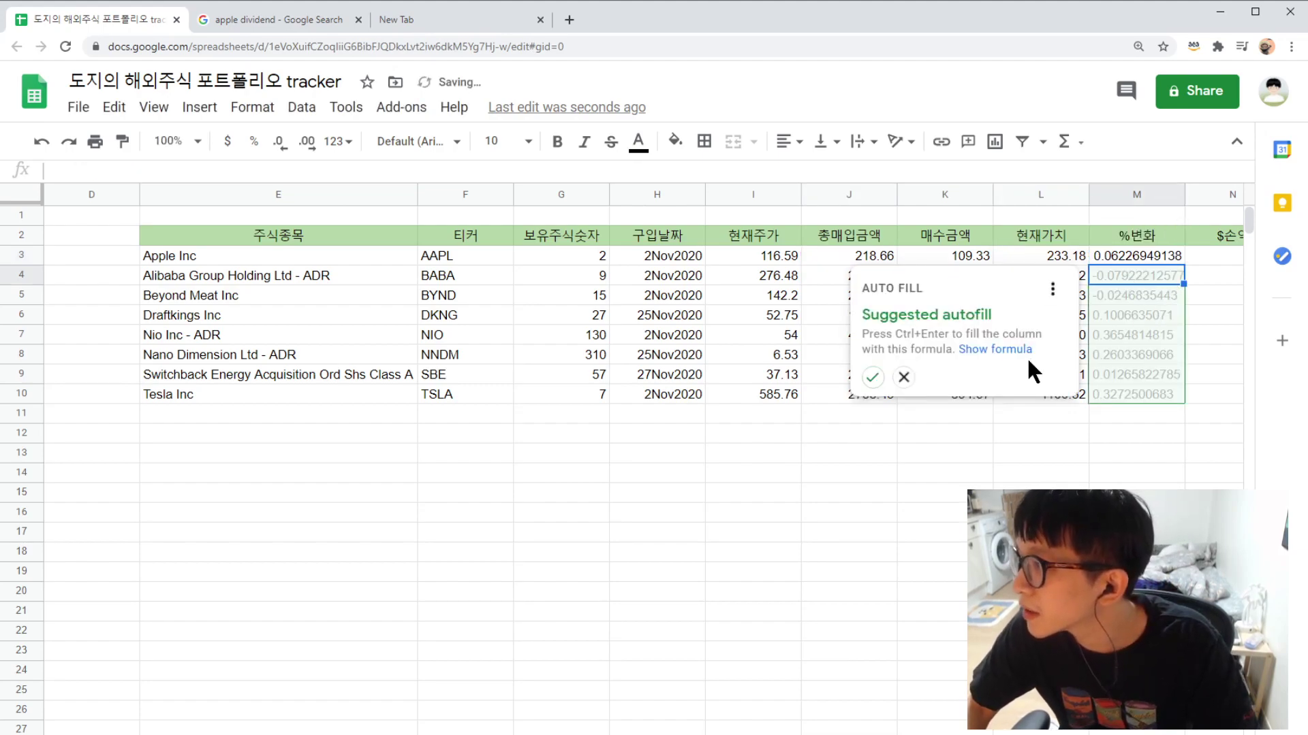
pyautogui.click(872, 376)
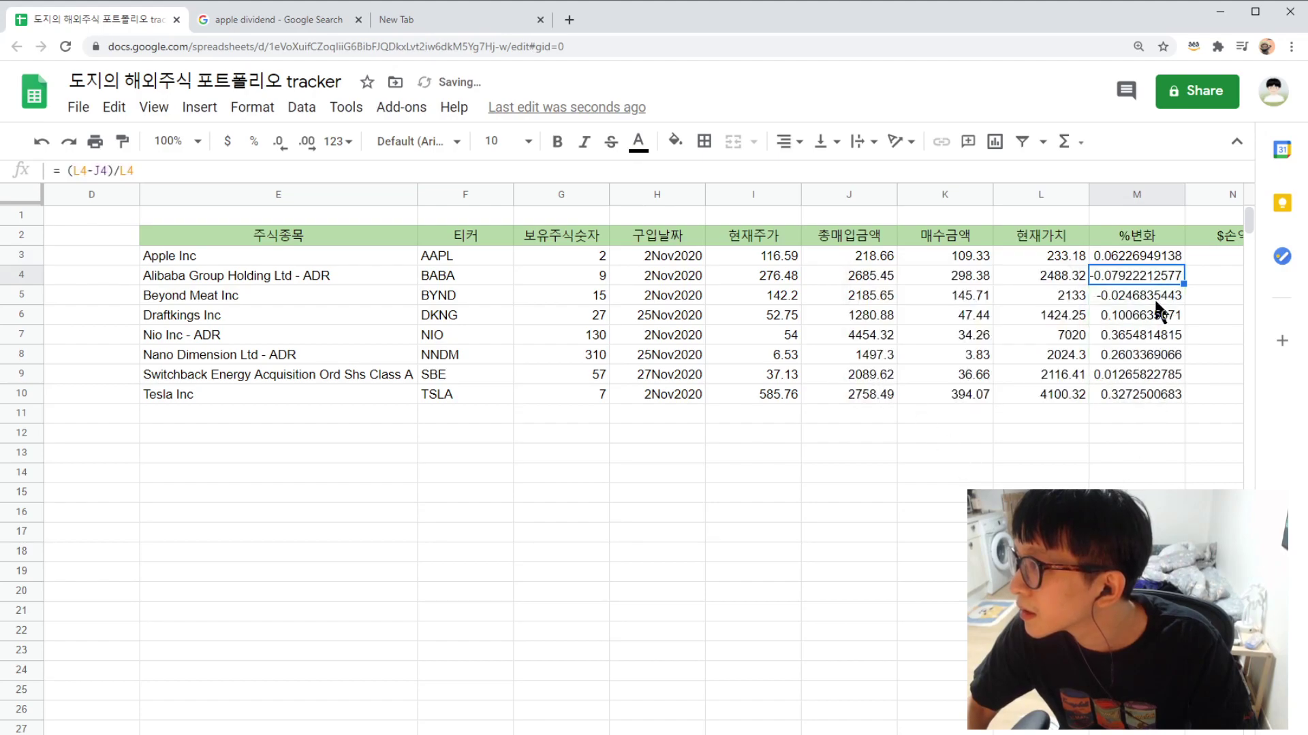
# - Format the %변화 values in M3 to M10 as Percent
pyautogui.moveTo(1145, 258); pyautogui.dragTo(1144, 395)
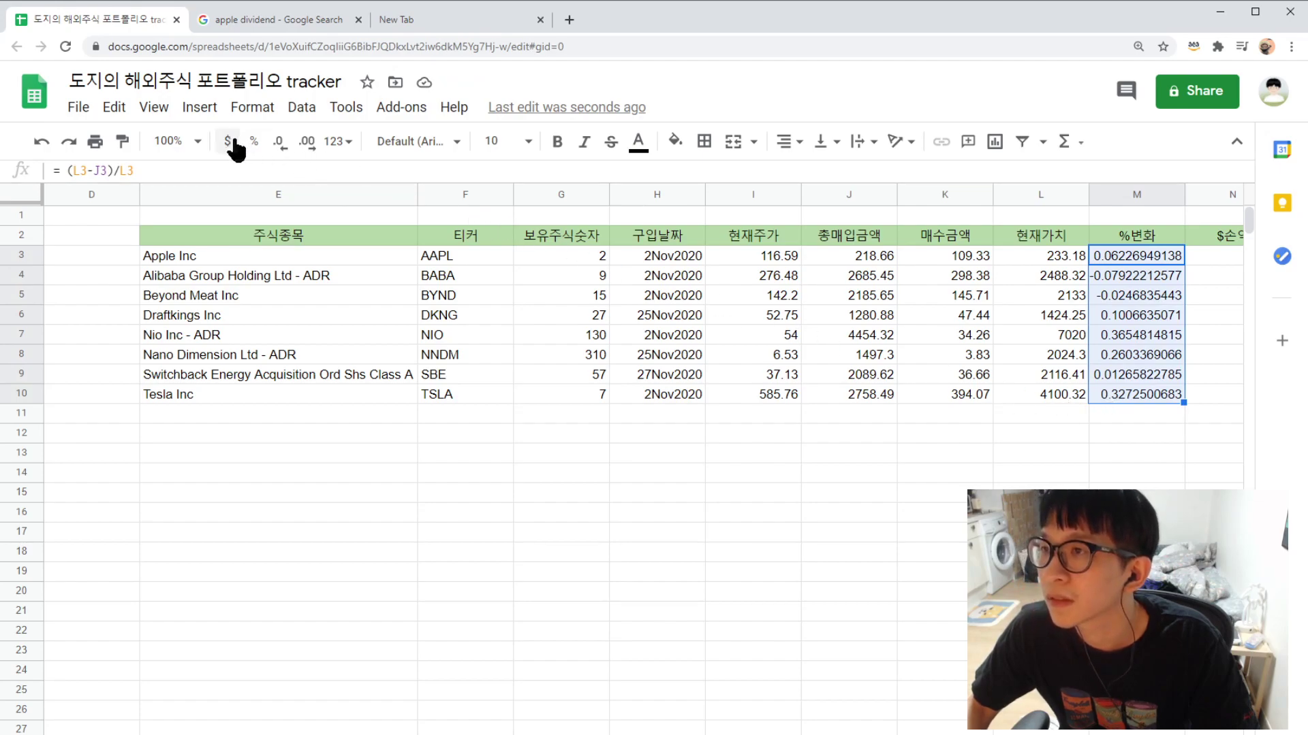
pyautogui.click(249, 107)
pyautogui.moveTo(307, 187)
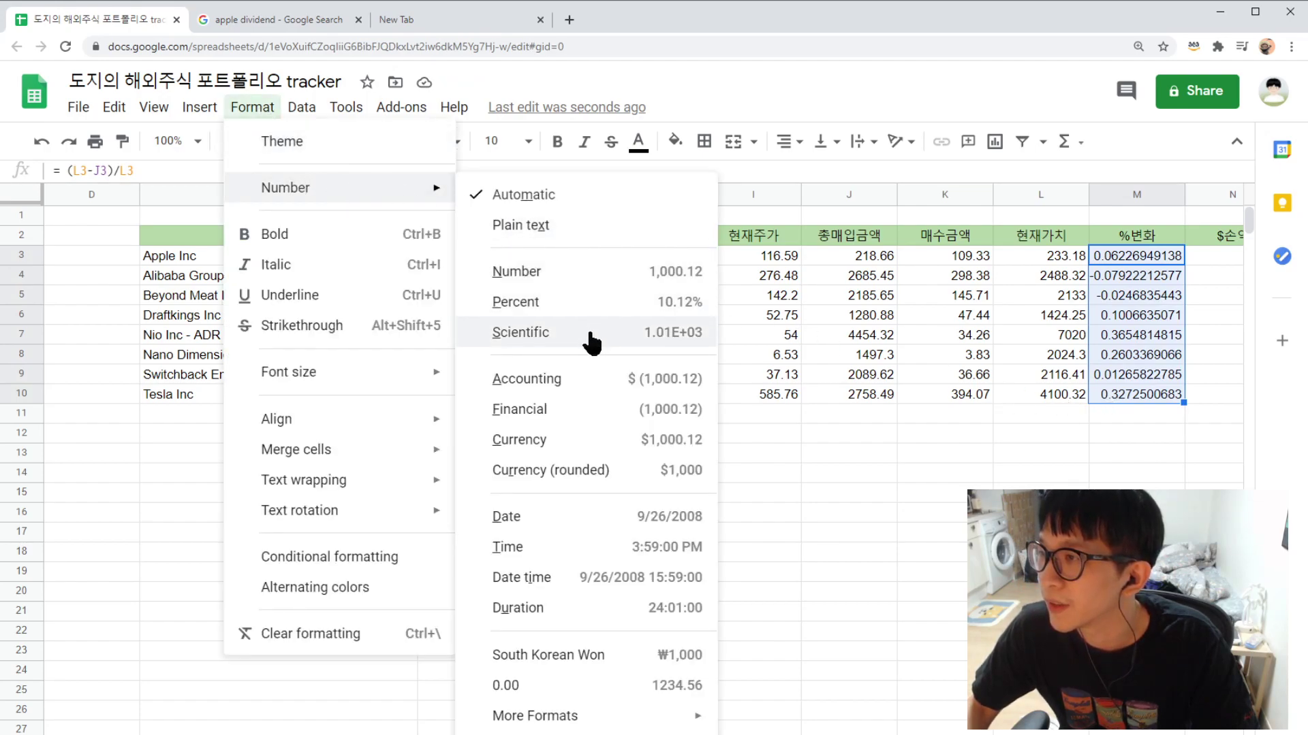
pyautogui.click(576, 304)
pyautogui.click(886, 512)
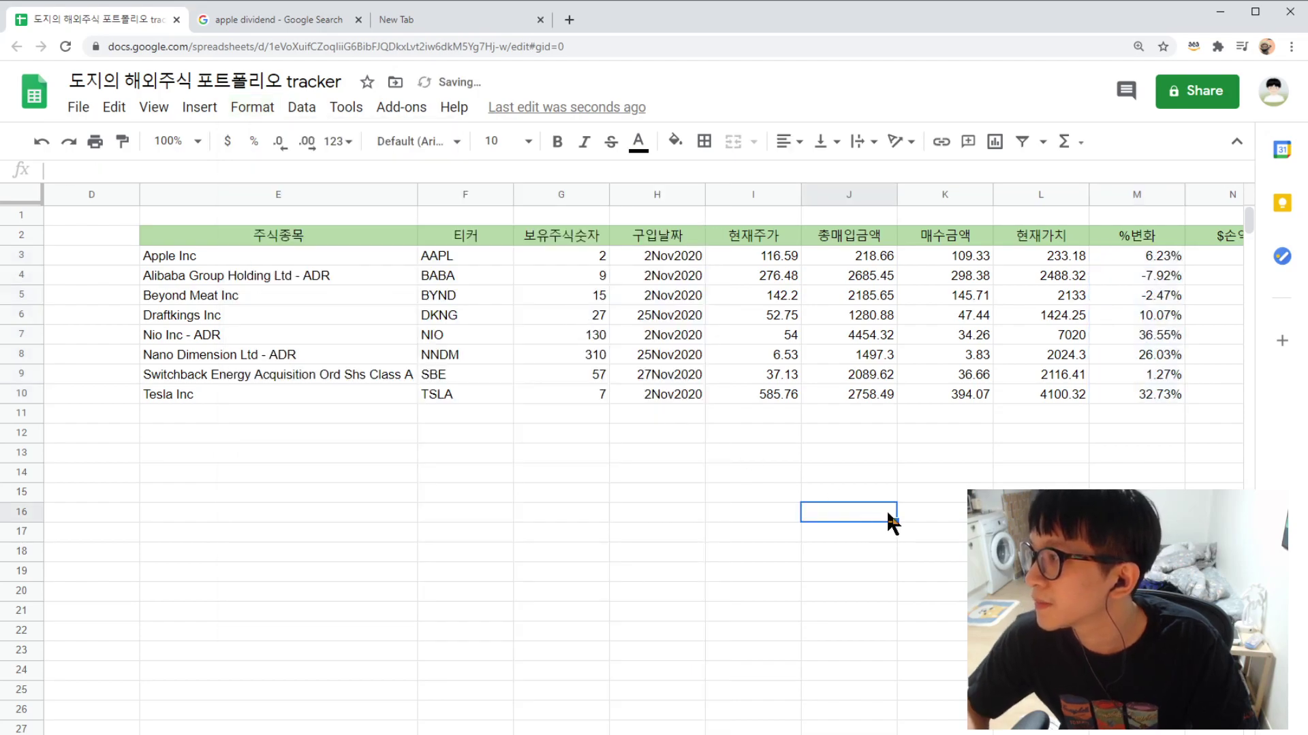
# - Examine Apple's 총매입금액 in J3 and 현재가치 in L3 as the basis for the empty $손익 column
pyautogui.press('Right')
pyautogui.press('Right')
pyautogui.press('Up')
pyautogui.press('Up')
pyautogui.press('Up')
pyautogui.press('Right')
pyautogui.press('Right')
pyautogui.press('Right')
pyautogui.press('Up')
pyautogui.press('Left')
pyautogui.press('Up')
pyautogui.press('Up')
pyautogui.press('Up')
pyautogui.press('Up')
pyautogui.click(856, 258)
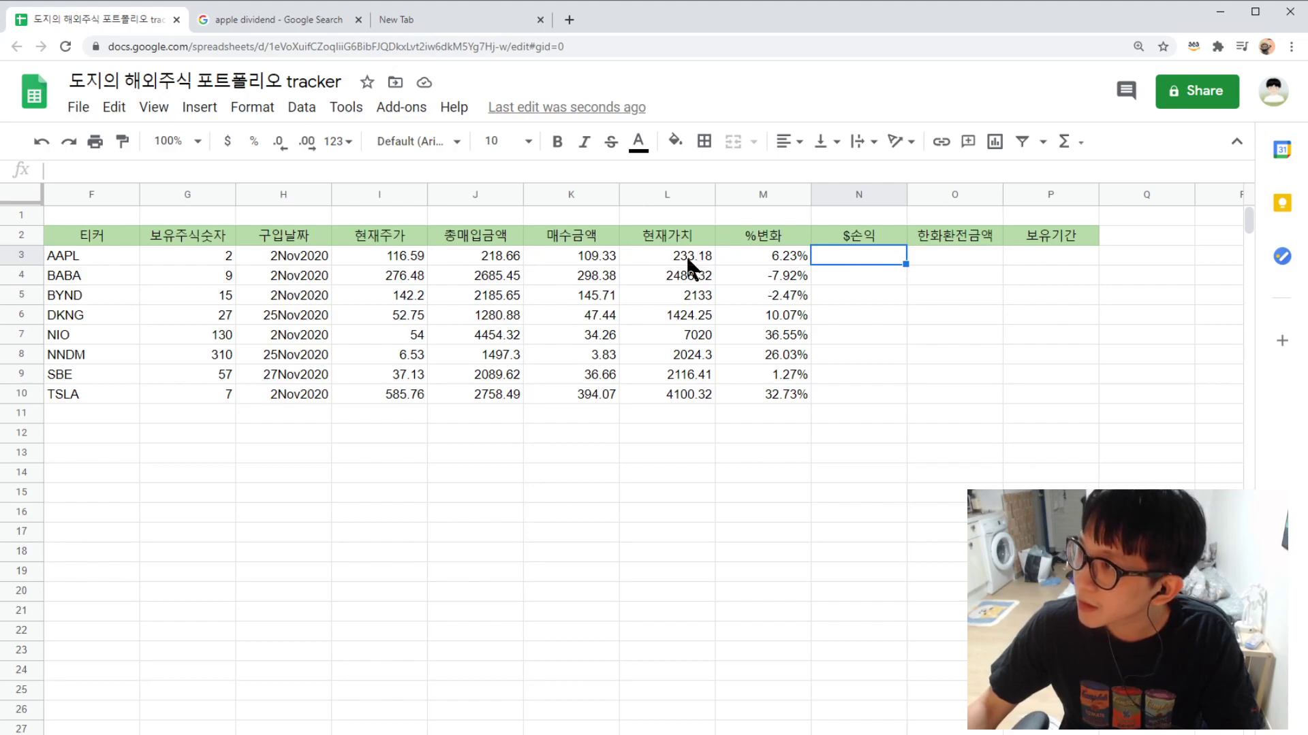
pyautogui.click(518, 258)
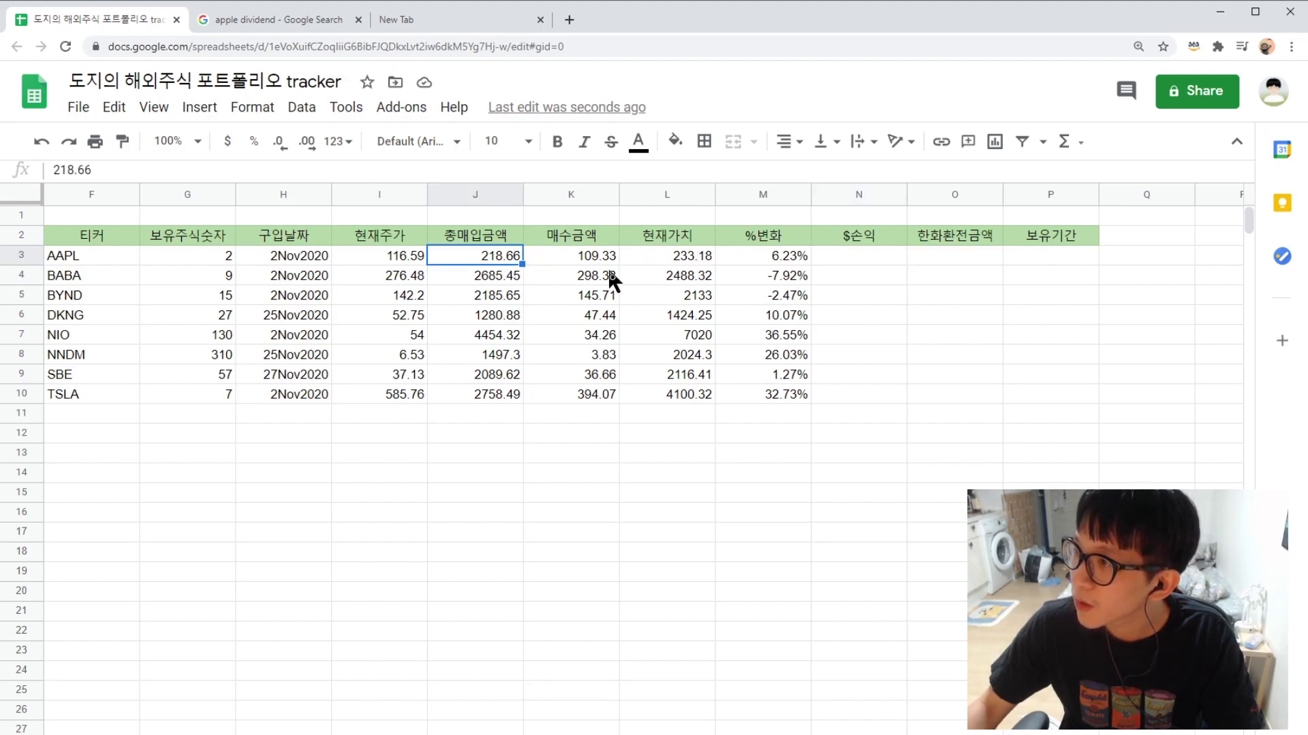
pyautogui.click(694, 257)
pyautogui.click(496, 254)
# - Enter the $손익 formula L3-J3 in N3 and autofill it down to N10
pyautogui.click(885, 261)
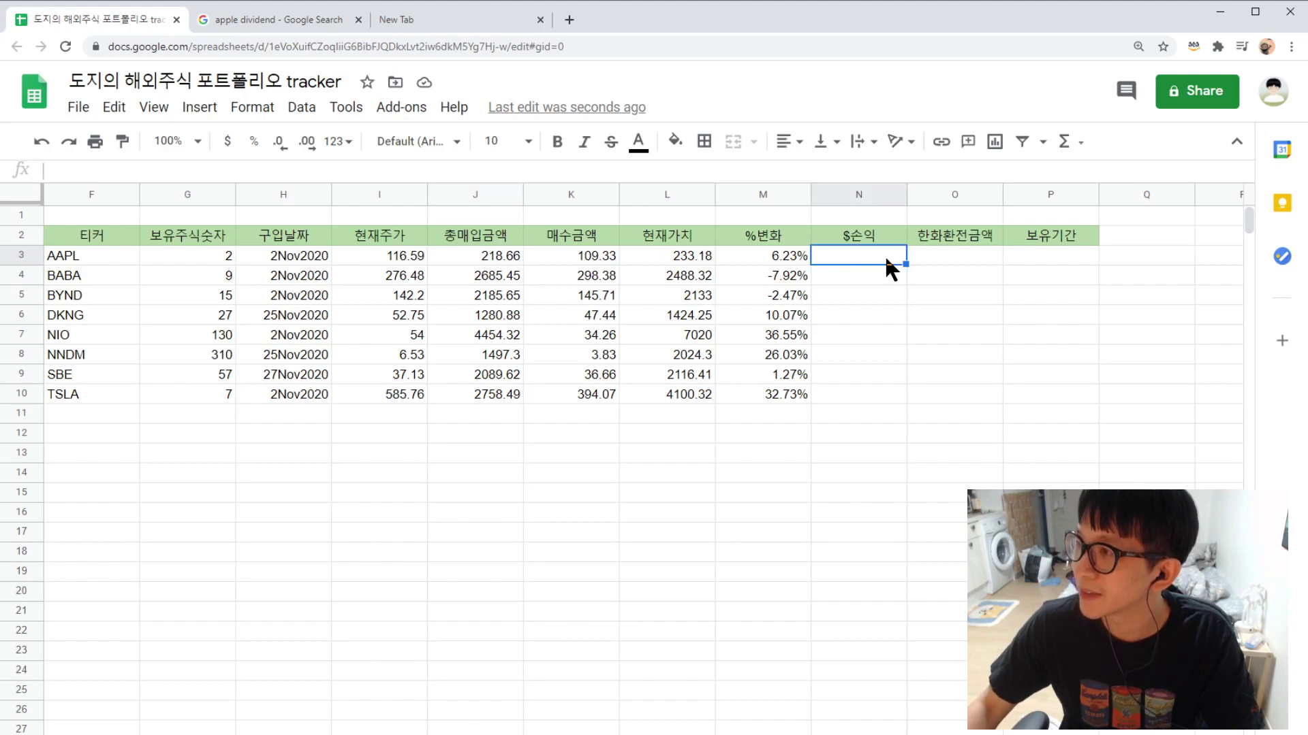
pyautogui.write('+')
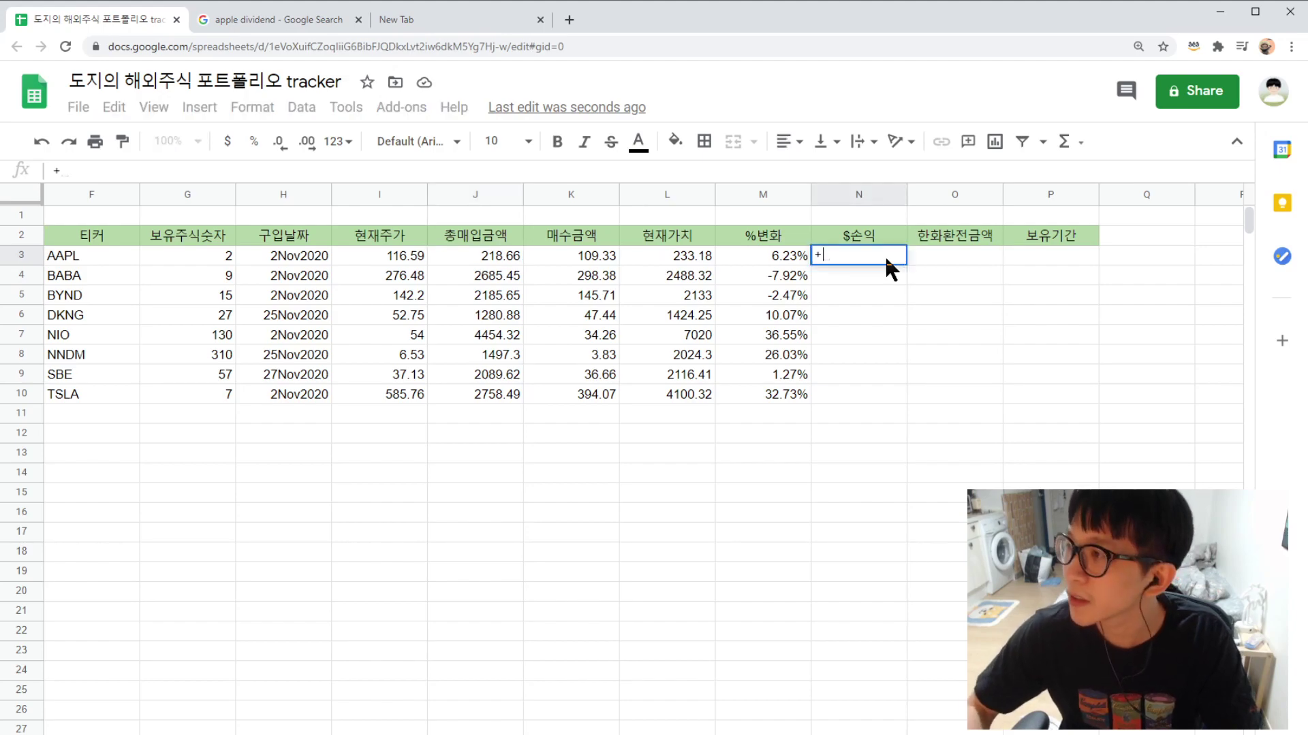
pyautogui.click(672, 260)
pyautogui.write('-')
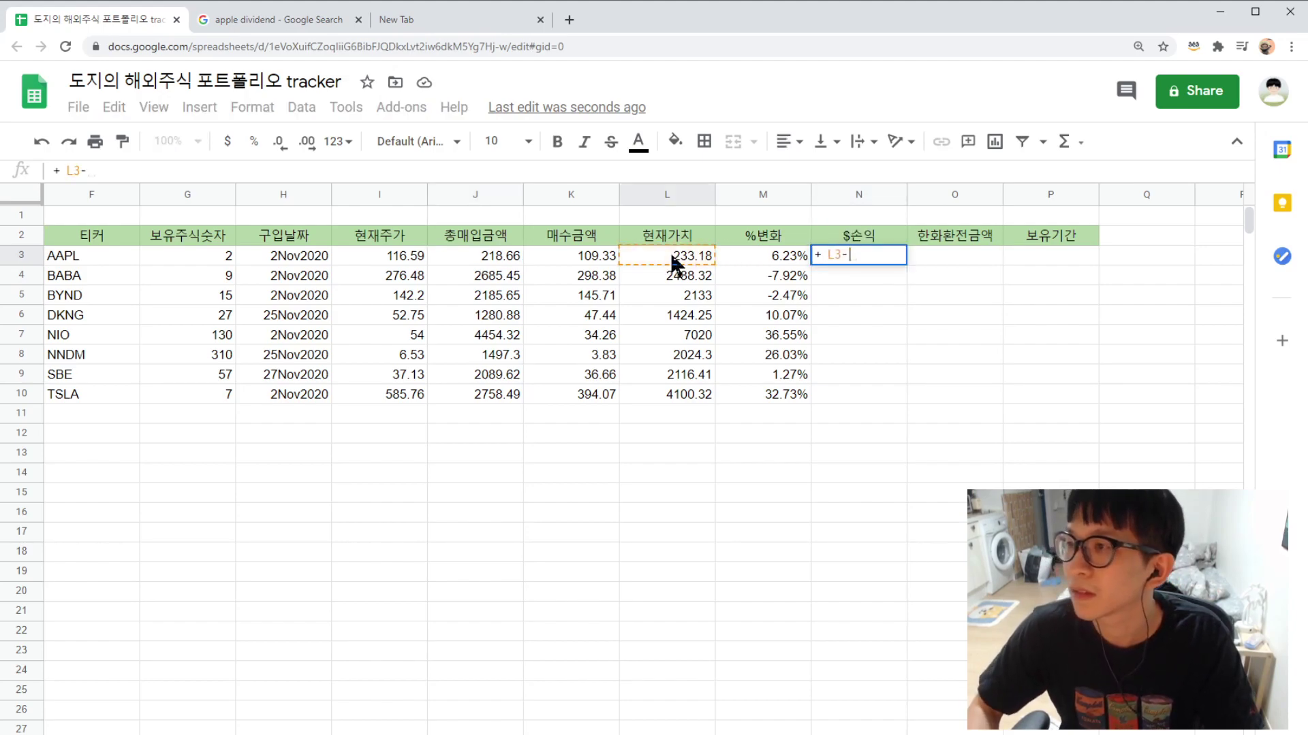
pyautogui.click(495, 258)
pyautogui.press('Return')
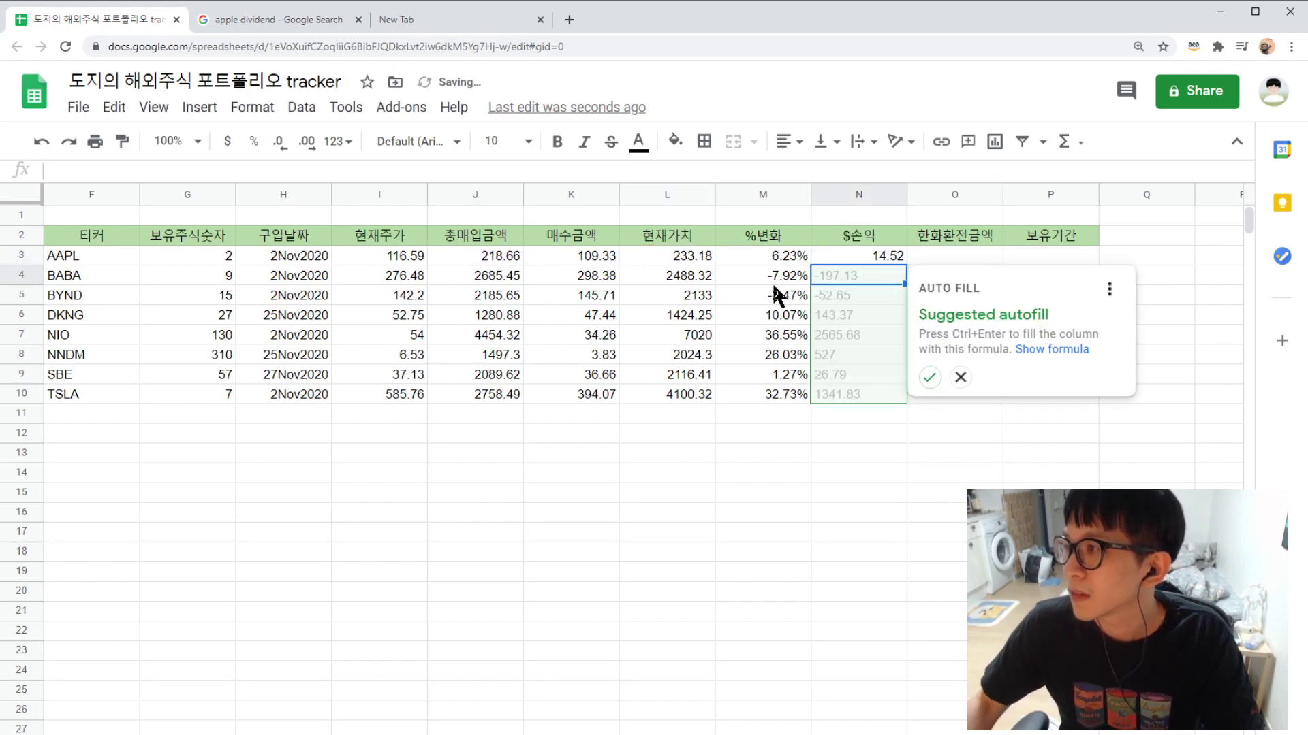
pyautogui.click(929, 377)
pyautogui.click(889, 473)
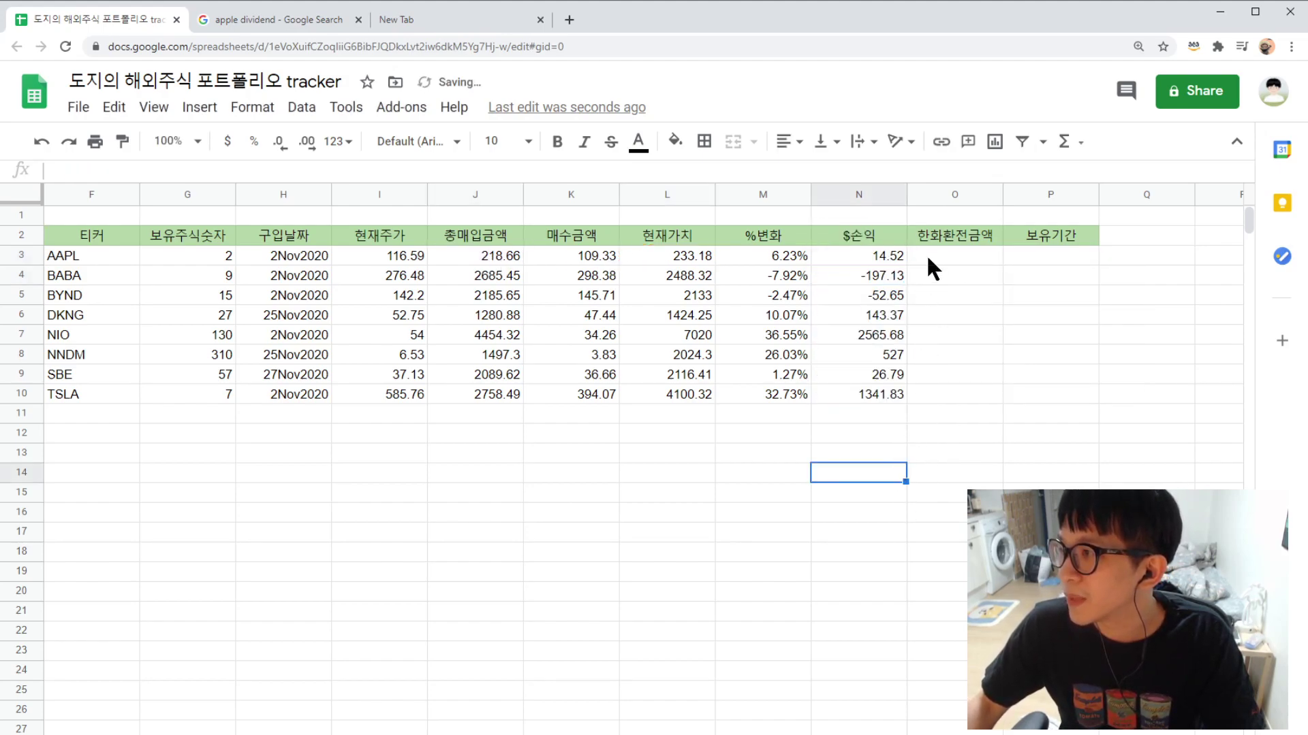
# - Format the $손익 values in N3 to N10 as Currency in dollars with two decimals
pyautogui.click(897, 254)
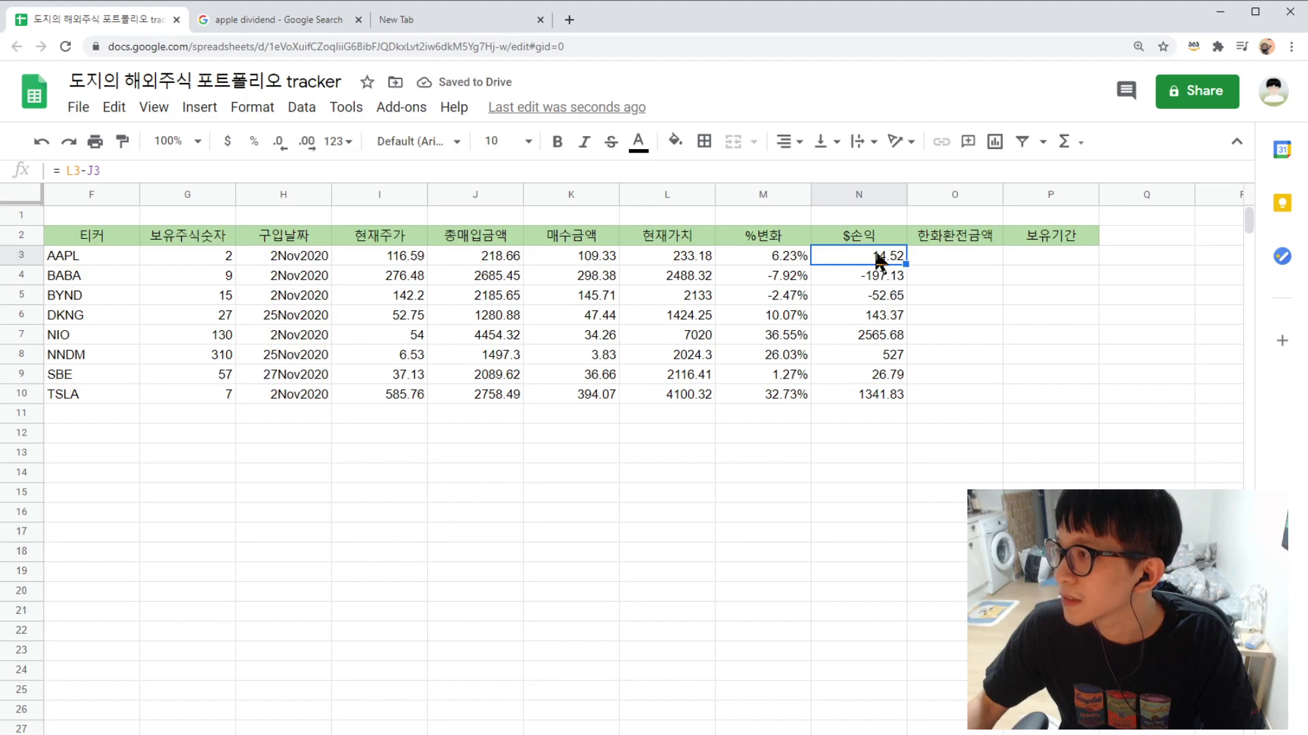
pyautogui.moveTo(880, 262); pyautogui.dragTo(881, 390)
pyautogui.click(252, 109)
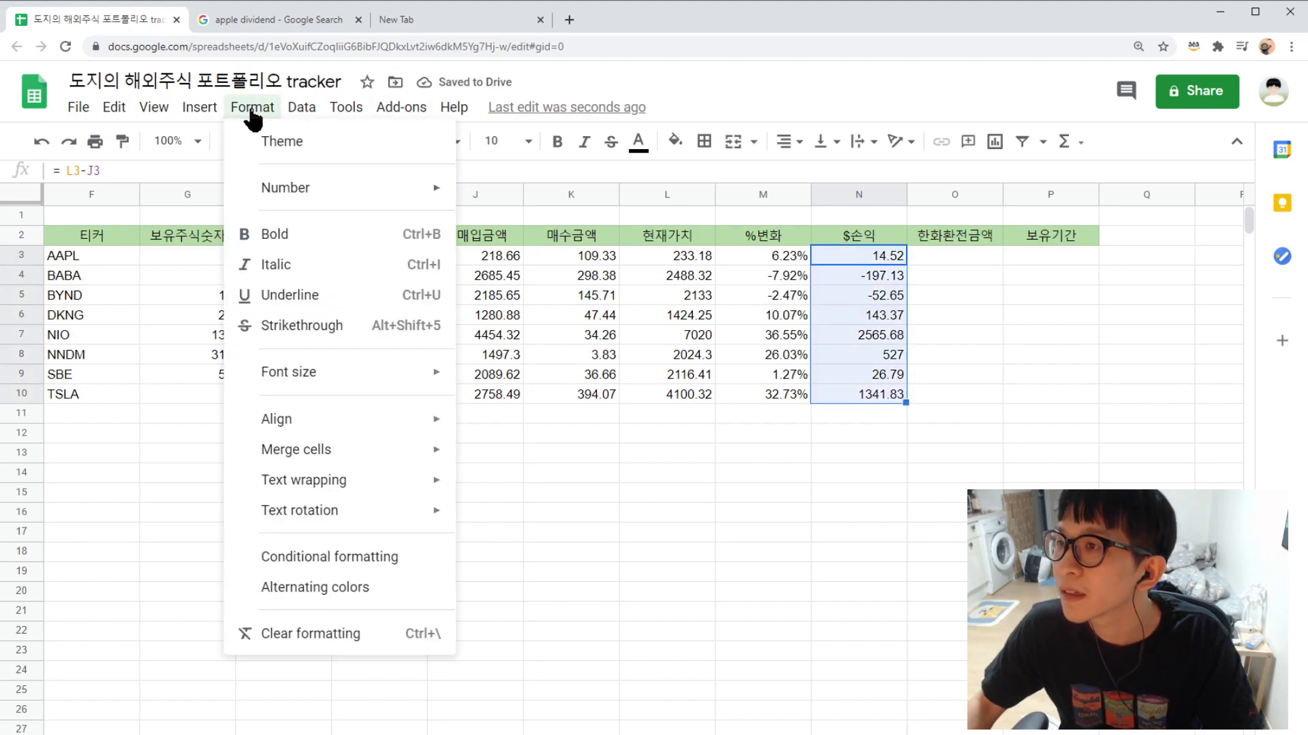
pyautogui.moveTo(365, 197)
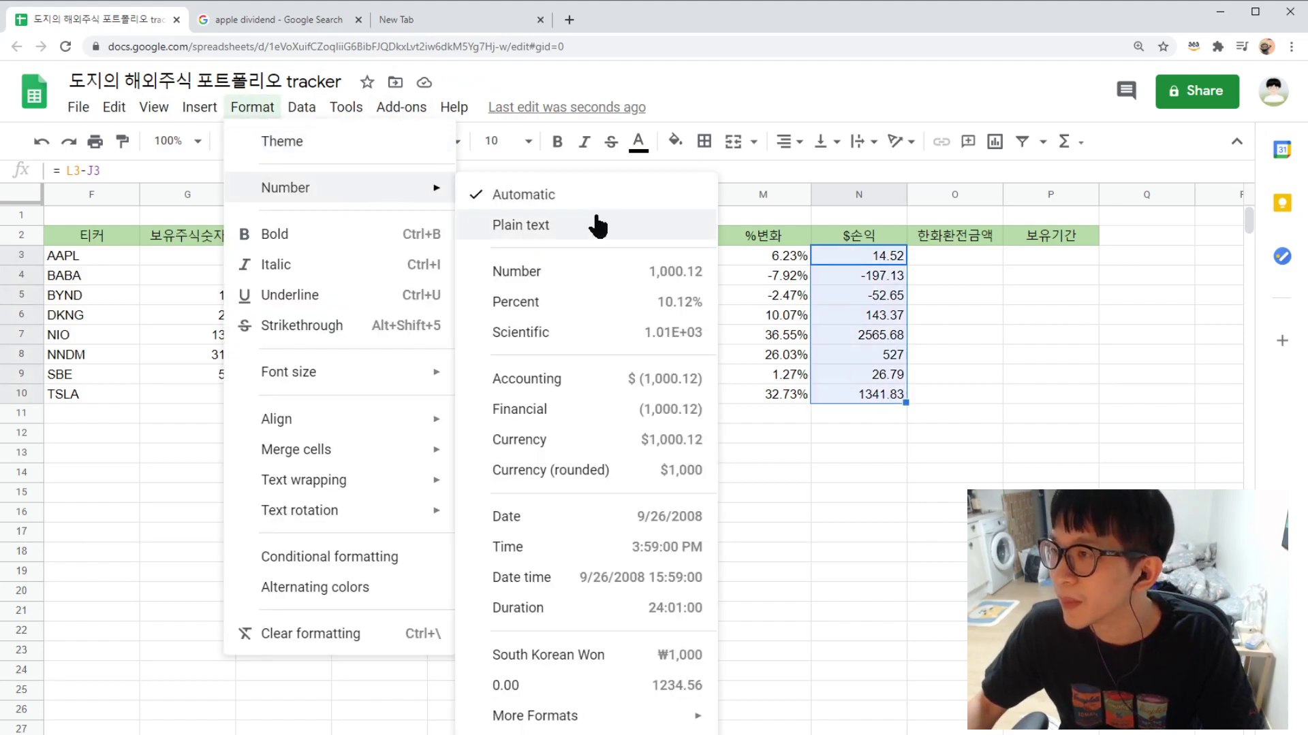
pyautogui.click(564, 439)
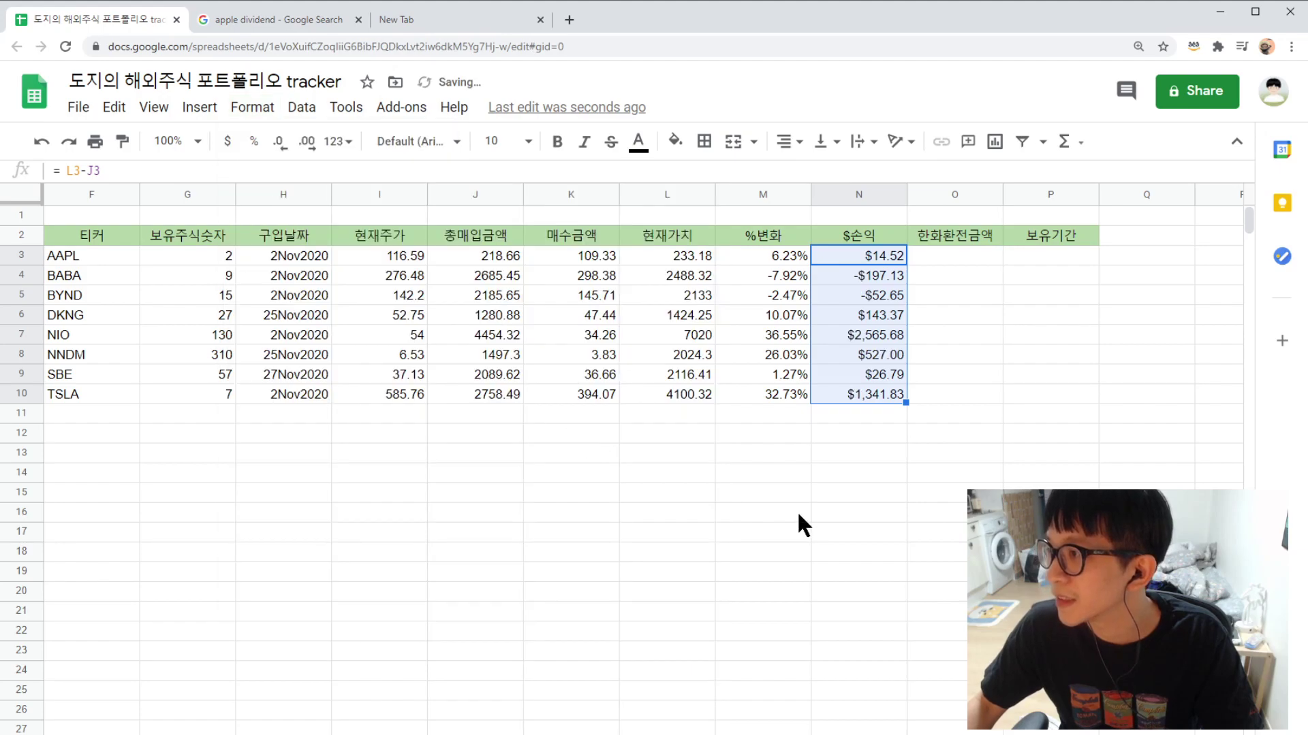
pyautogui.click(936, 552)
pyautogui.click(878, 261)
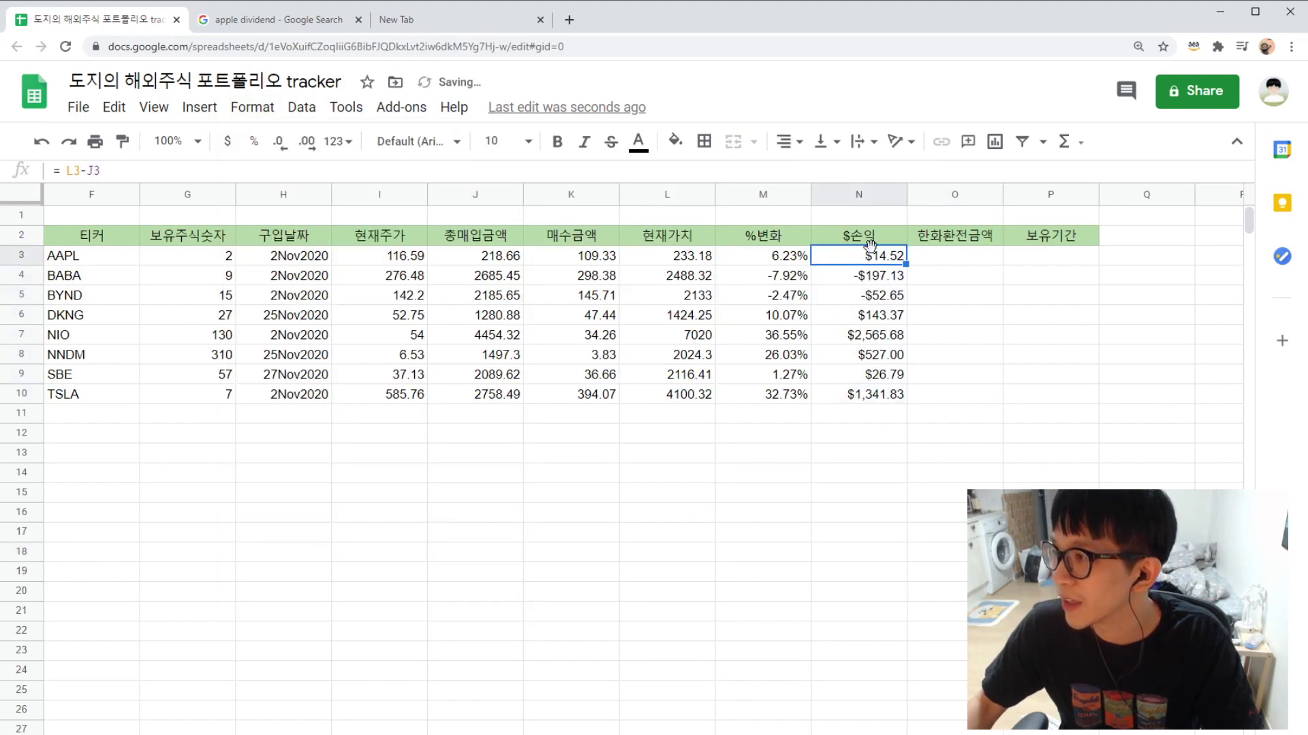
pyautogui.hscroll(-1, 640, 408)
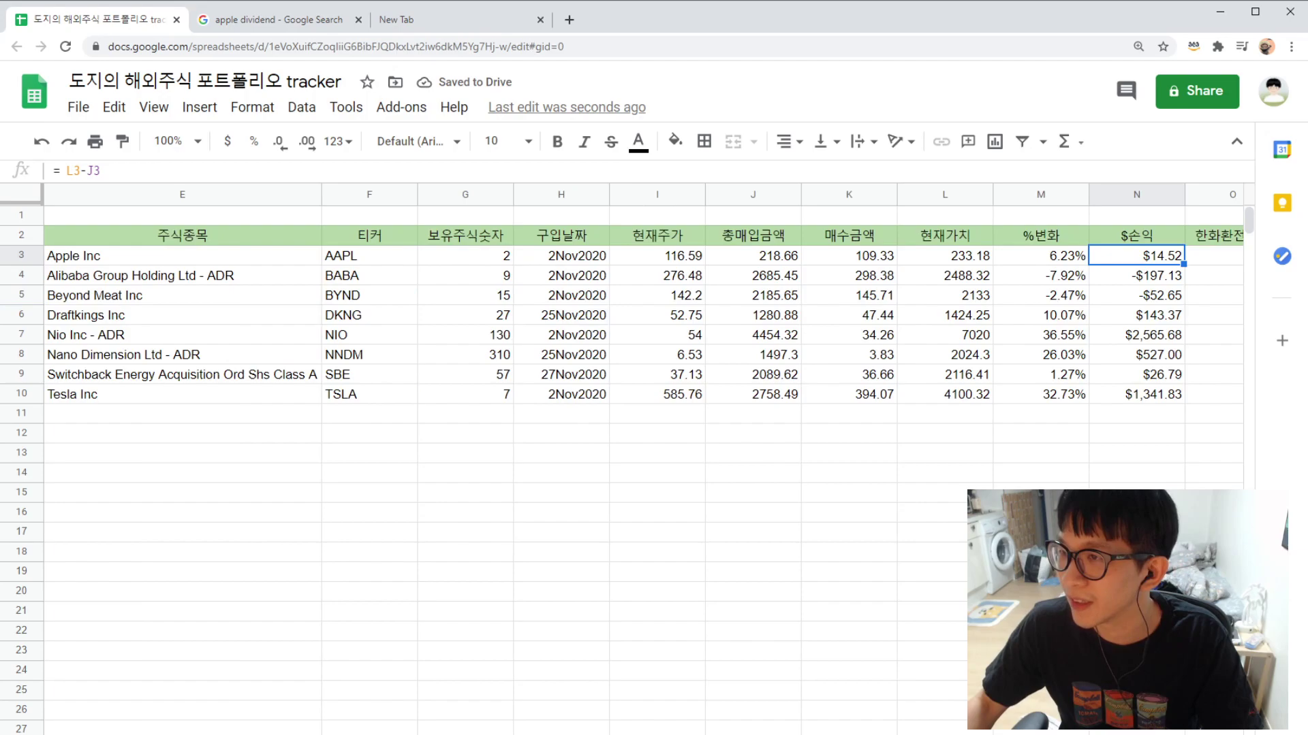
pyautogui.hscroll(3, 640, 409)
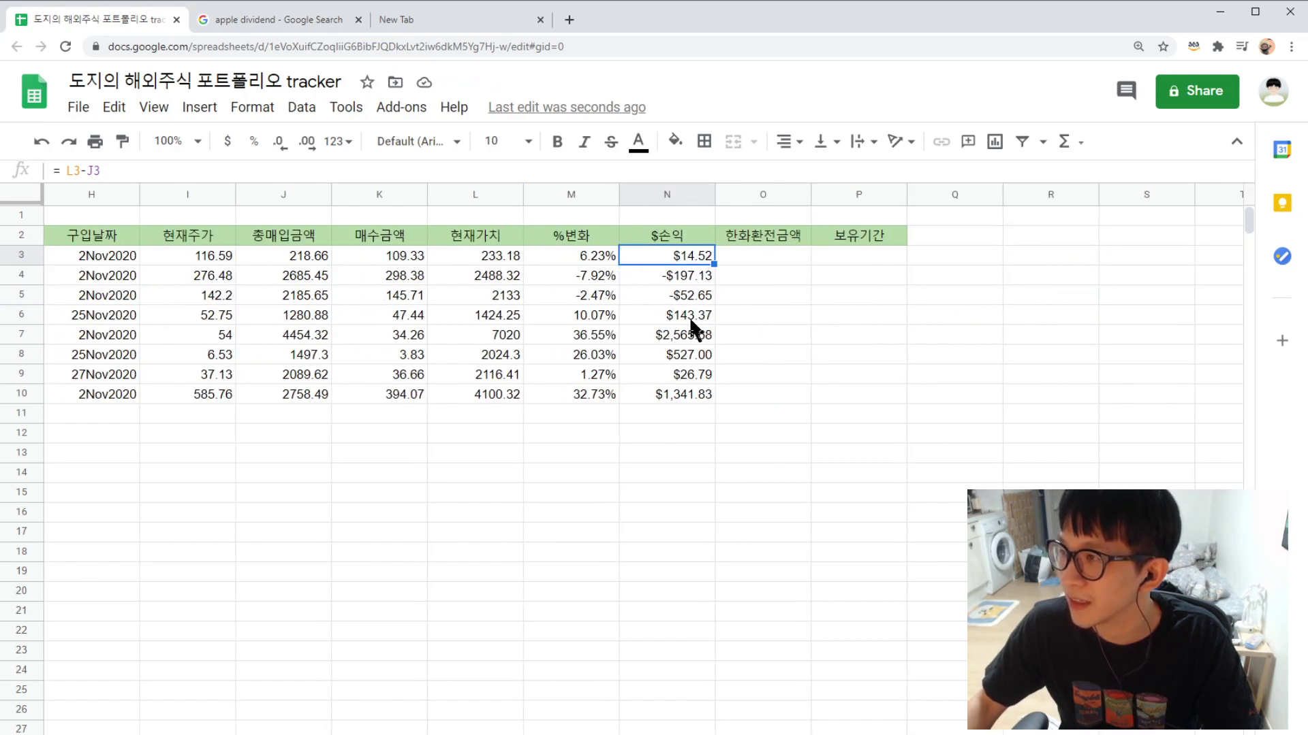
# - Review the $손익 results in N3 to N10, comparing the Alibaba and Beyond Meat rows
pyautogui.press('Down')
pyautogui.press('Down')
pyautogui.press('Down')
pyautogui.press('Down')
pyautogui.press('Down')
pyautogui.press('Down')
pyautogui.press('Down')
pyautogui.press('Down')
pyautogui.press('Down')
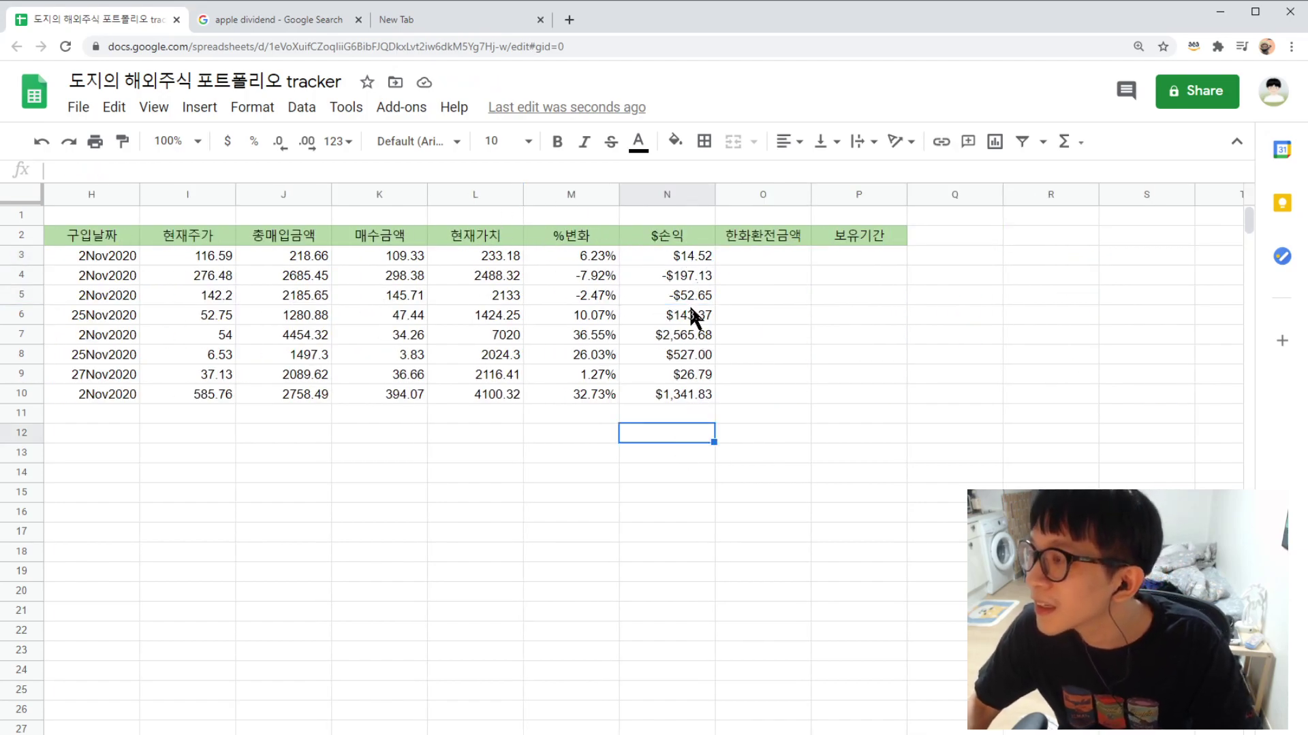
pyautogui.click(653, 279)
pyautogui.hscroll(-3, 640, 306)
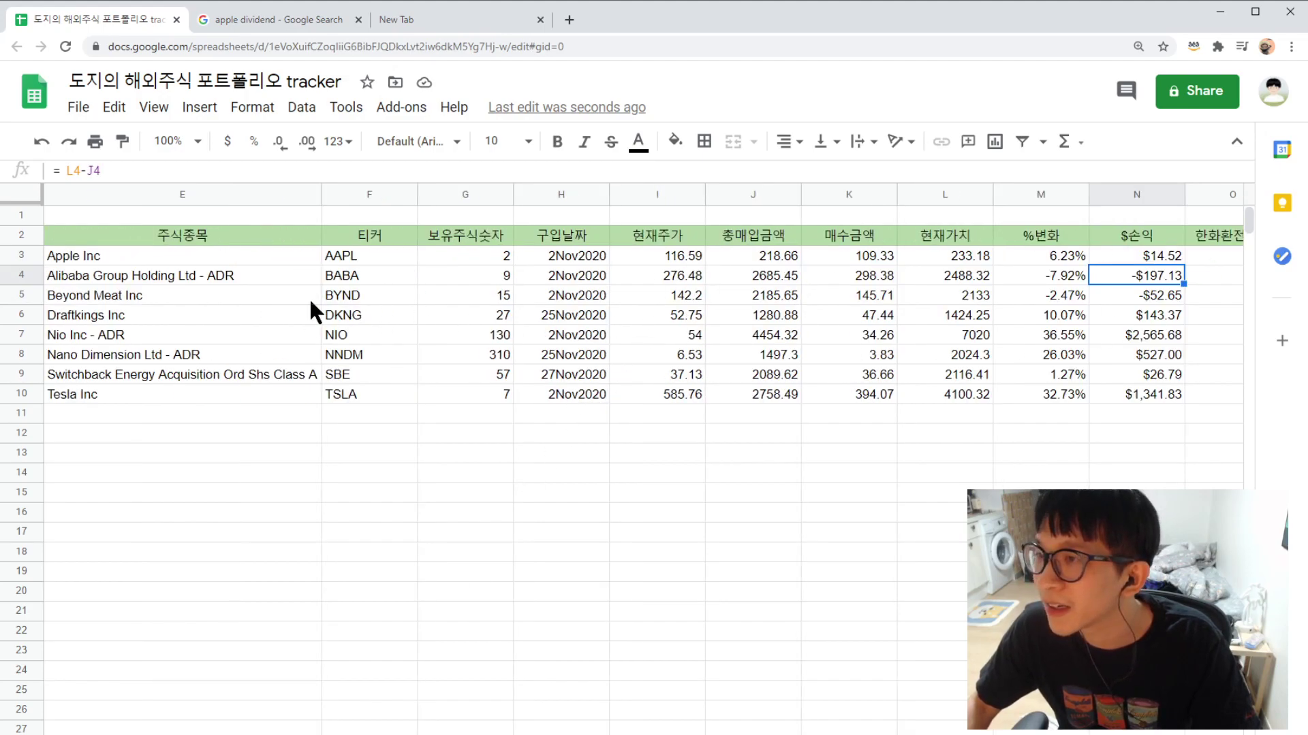
pyautogui.click(1149, 295)
pyautogui.click(1163, 281)
pyautogui.click(1157, 297)
pyautogui.click(1166, 278)
pyautogui.click(1179, 293)
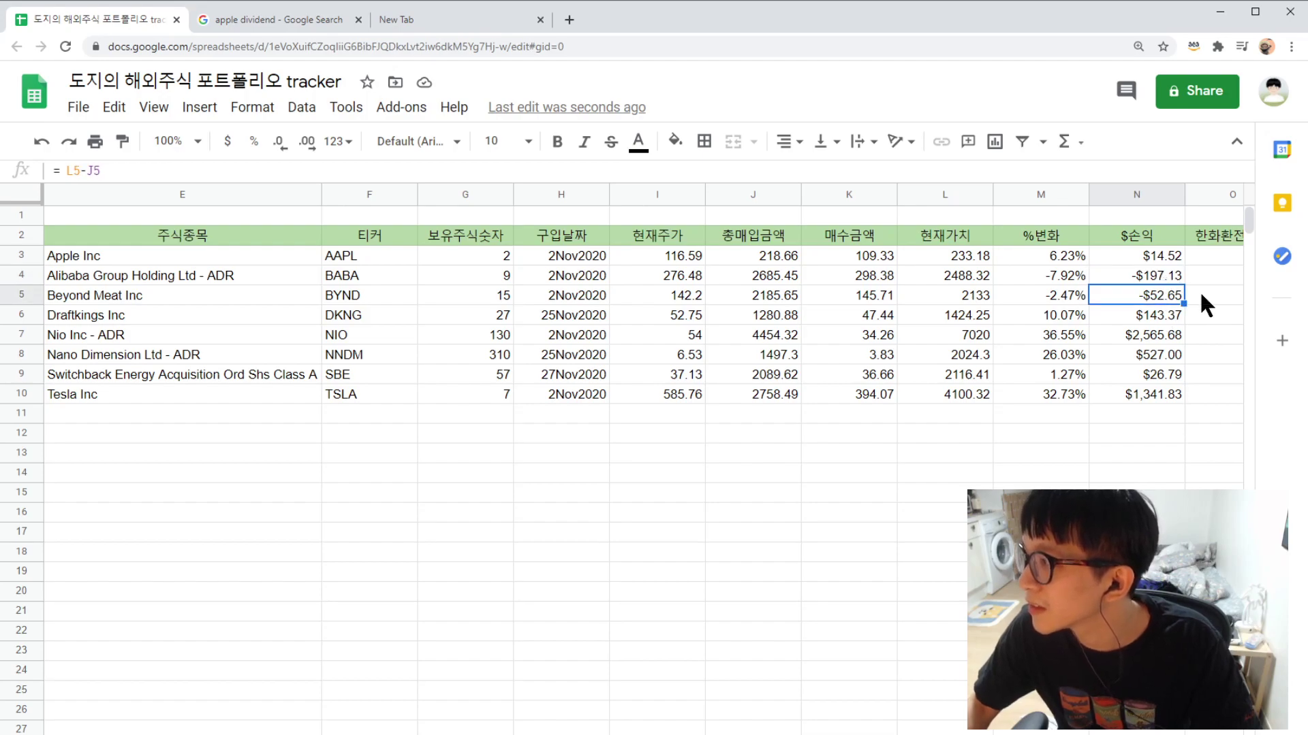
# - Enter the 한화환전금액 formula N3*B2 in O3, multiplying Apple's dollar profit by the exchange rate
pyautogui.click(1219, 277)
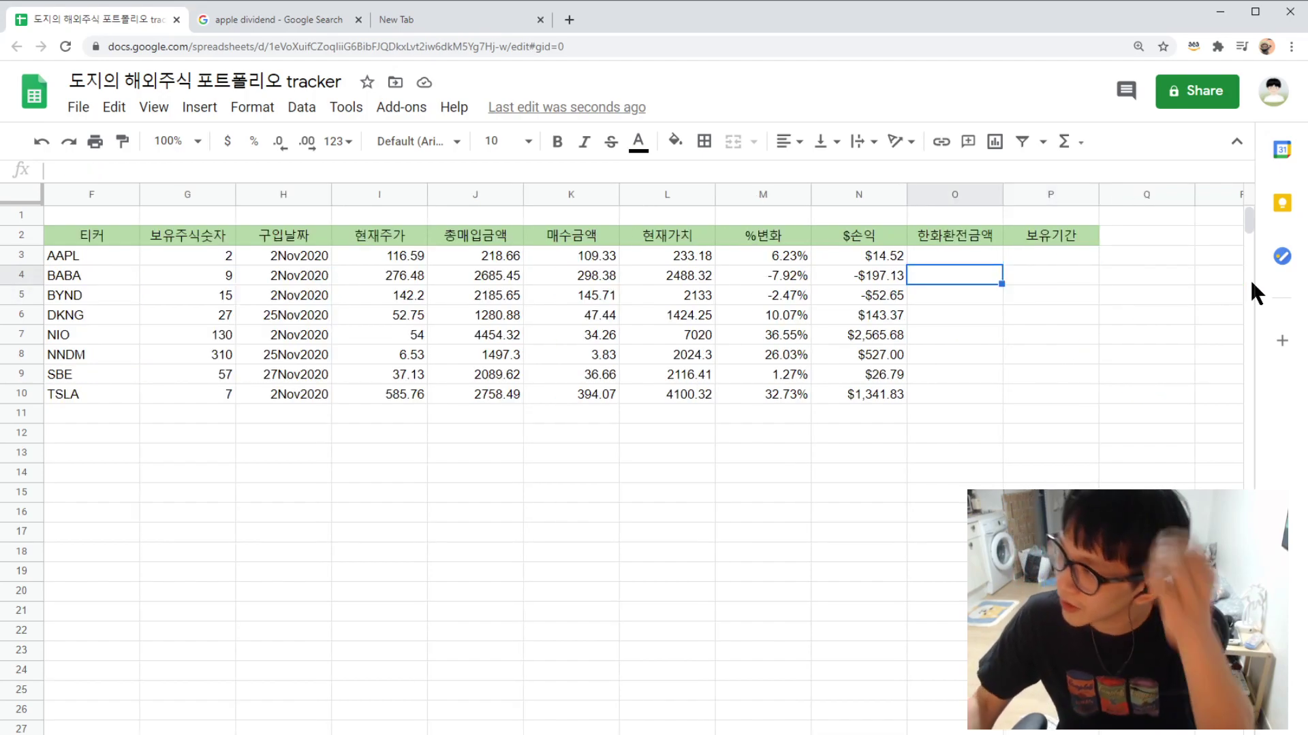
pyautogui.click(978, 255)
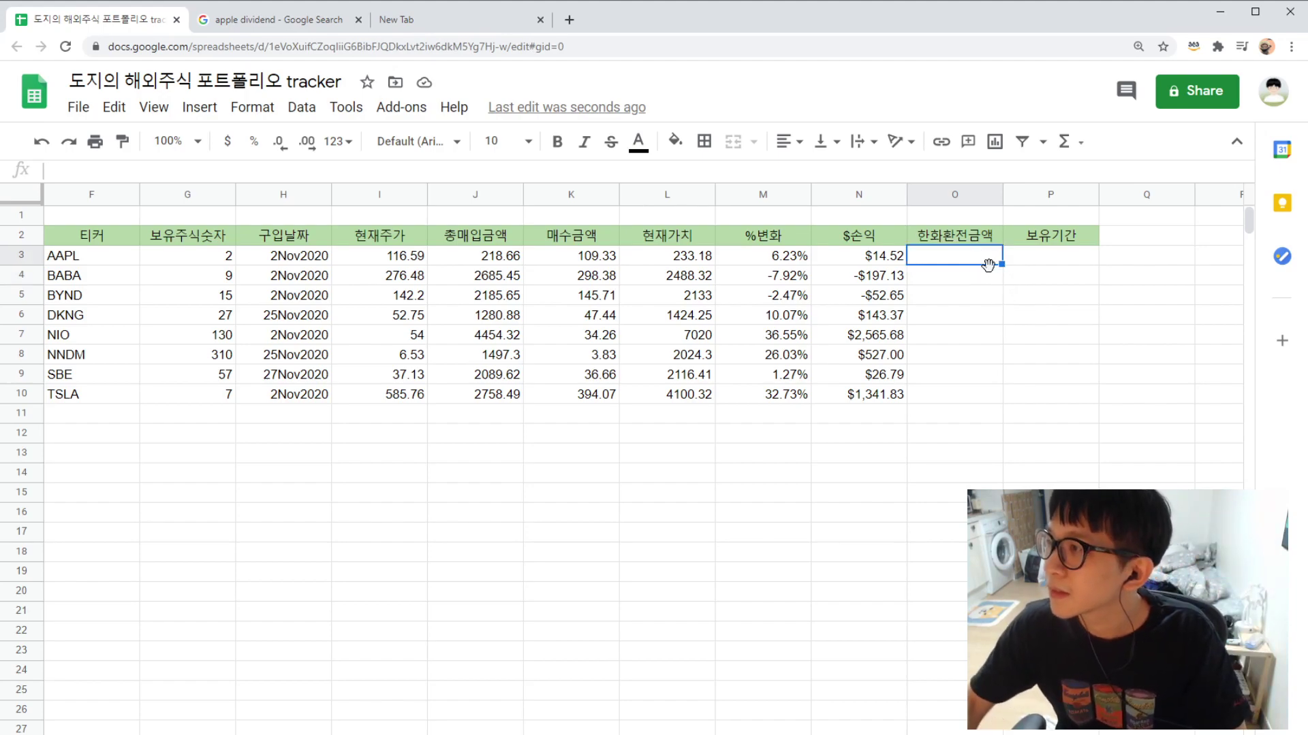
pyautogui.write('+')
pyautogui.click(895, 267)
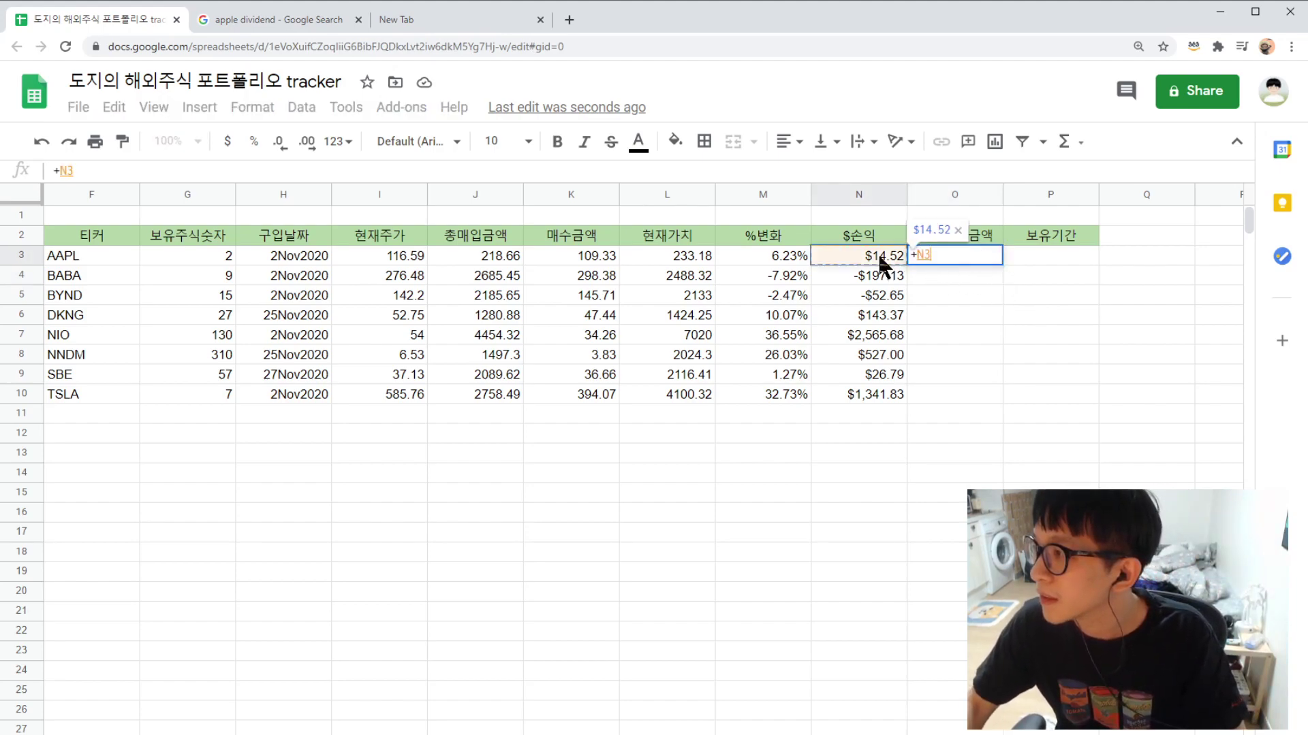
pyautogui.write('*')
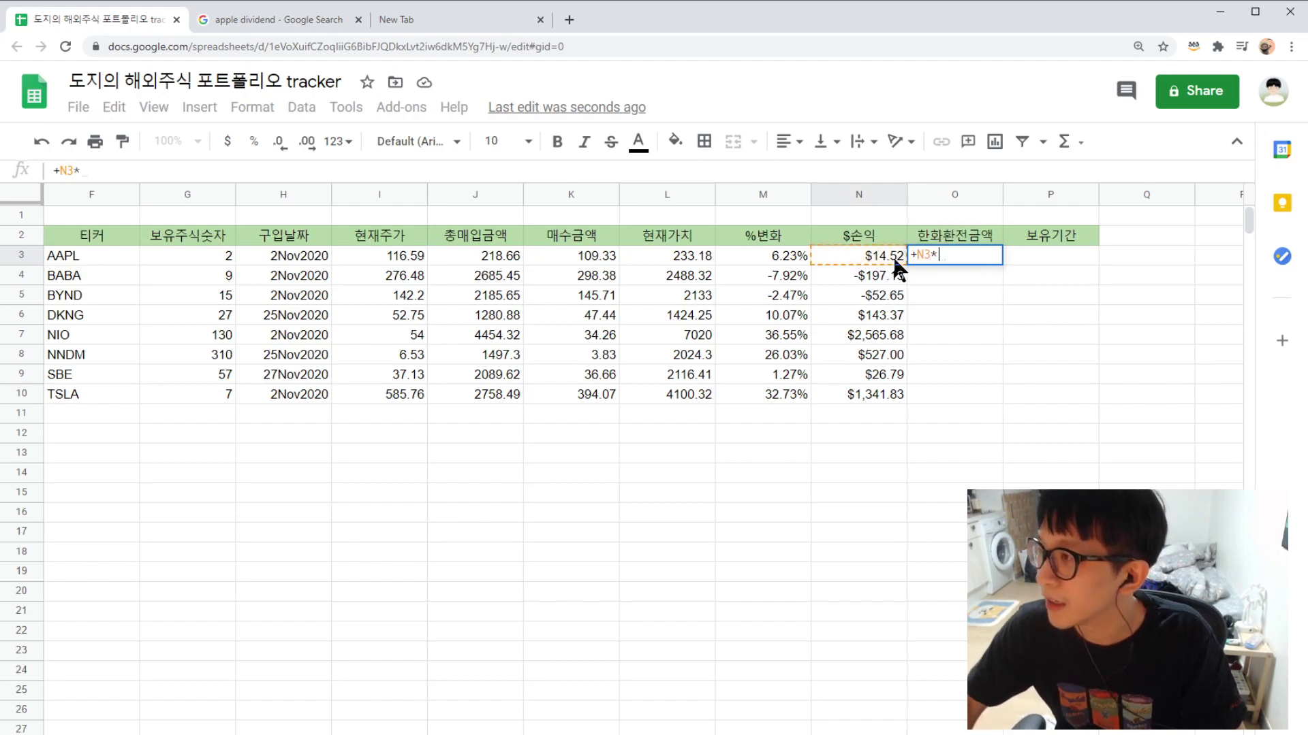
pyautogui.hscroll(-10, 232, 320)
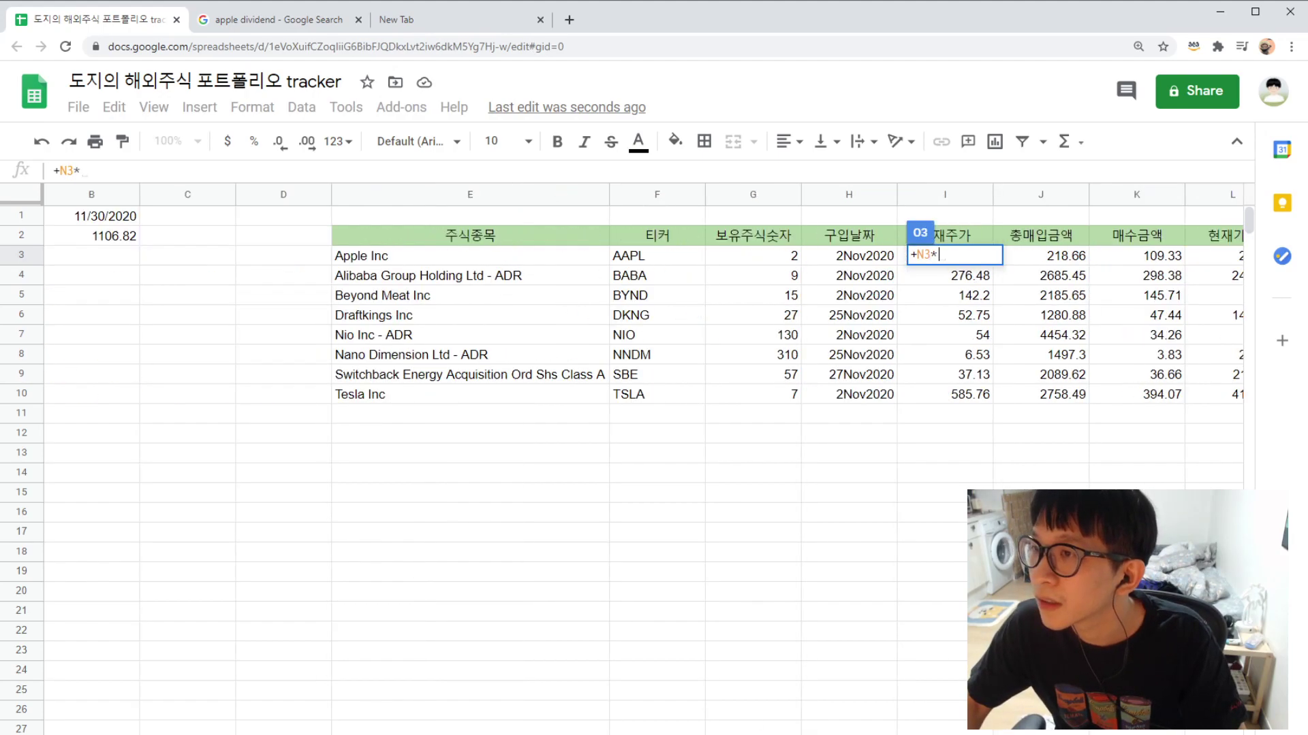
pyautogui.click(211, 239)
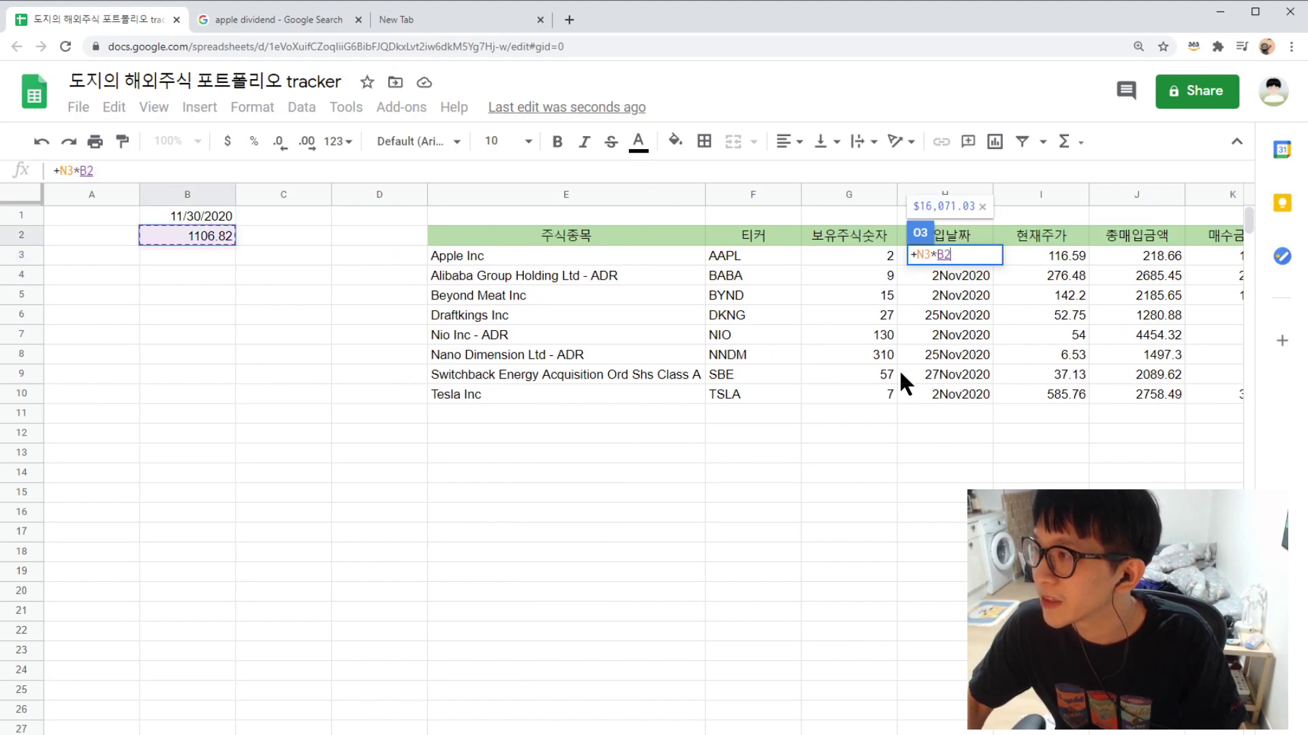
pyautogui.press('Return')
# - Try to autofill the O3 formula with its relative B2 reference down to O10, and undo the fill
pyautogui.click(980, 254)
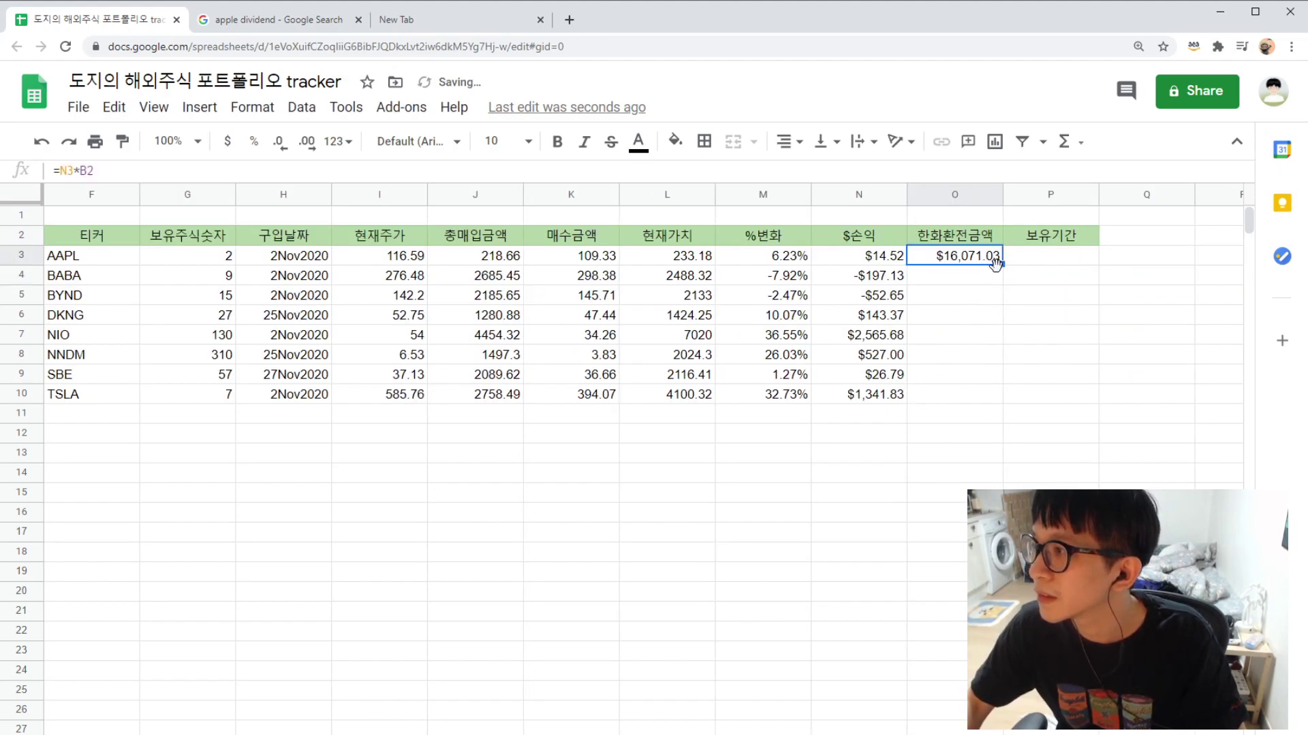
pyautogui.moveTo(1001, 263); pyautogui.dragTo(994, 400)
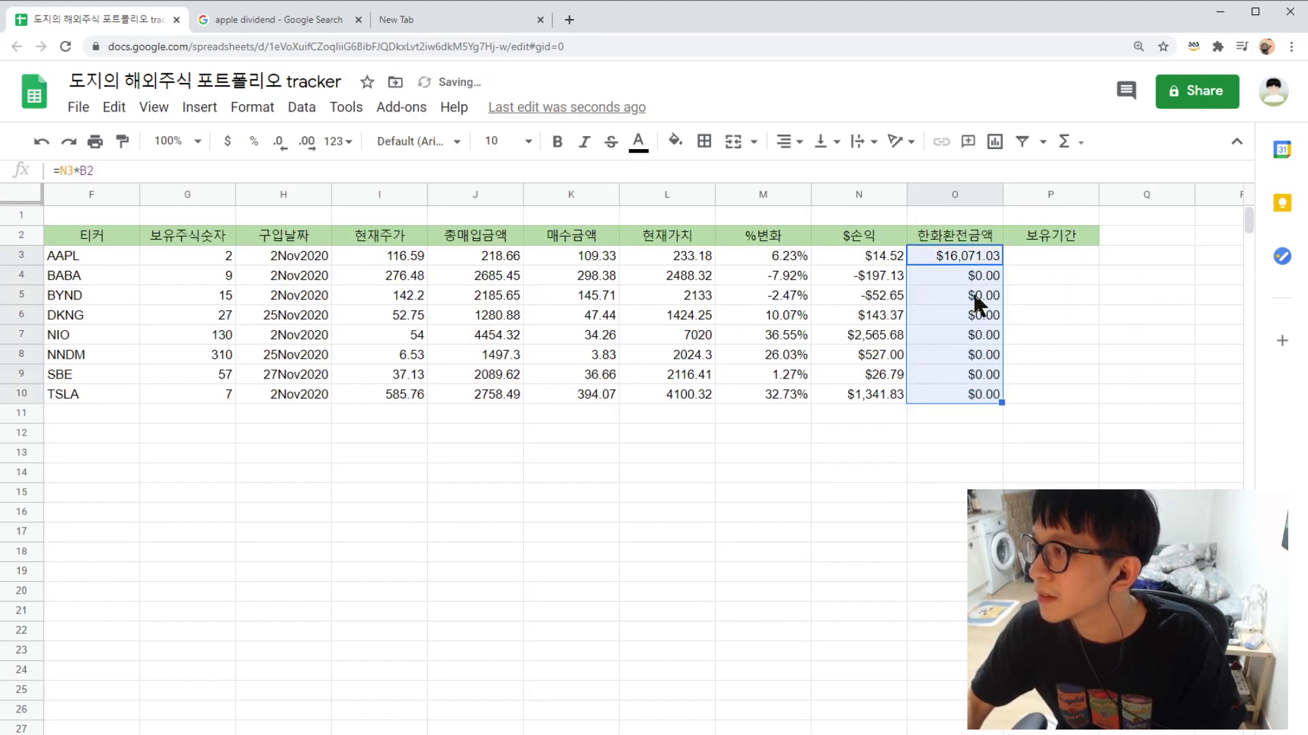
pyautogui.hotkey('ctrl', 'z')
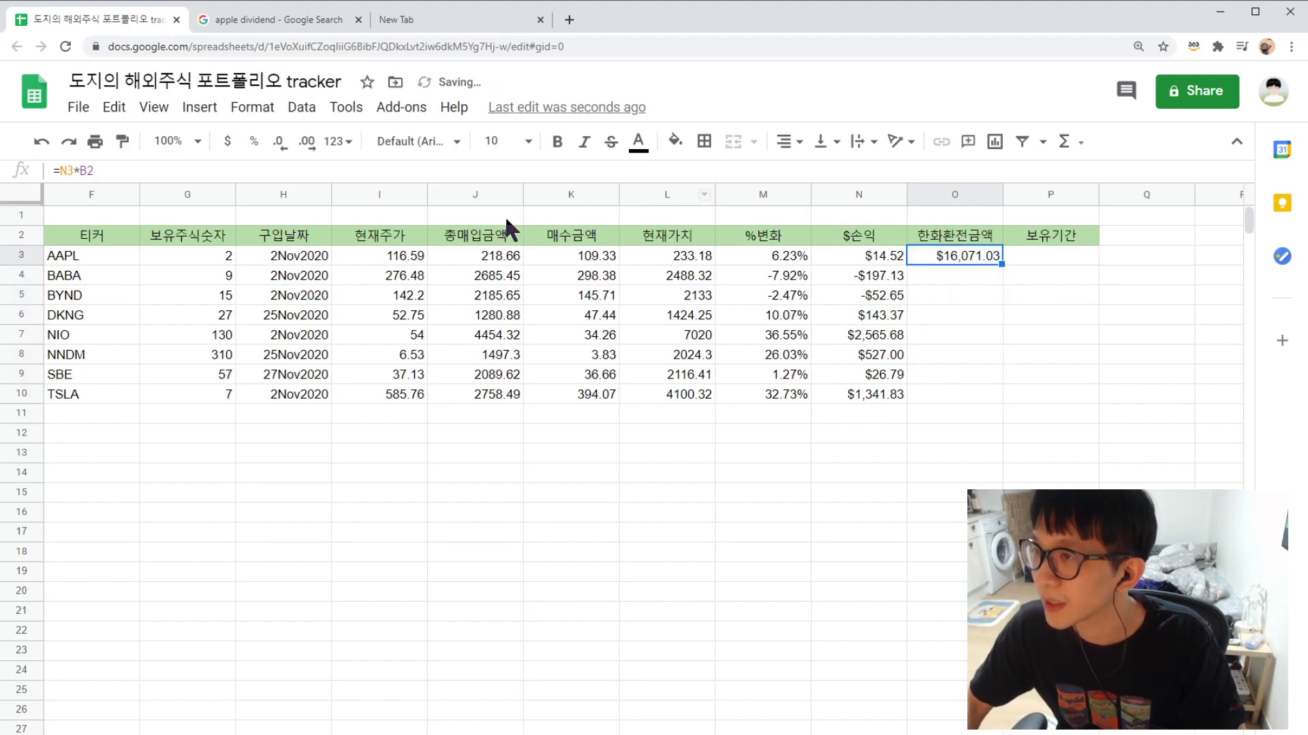
# - Make the exchange rate reference in O3 absolute as $B$2 and autofill the formula down to O10
pyautogui.click(79, 173)
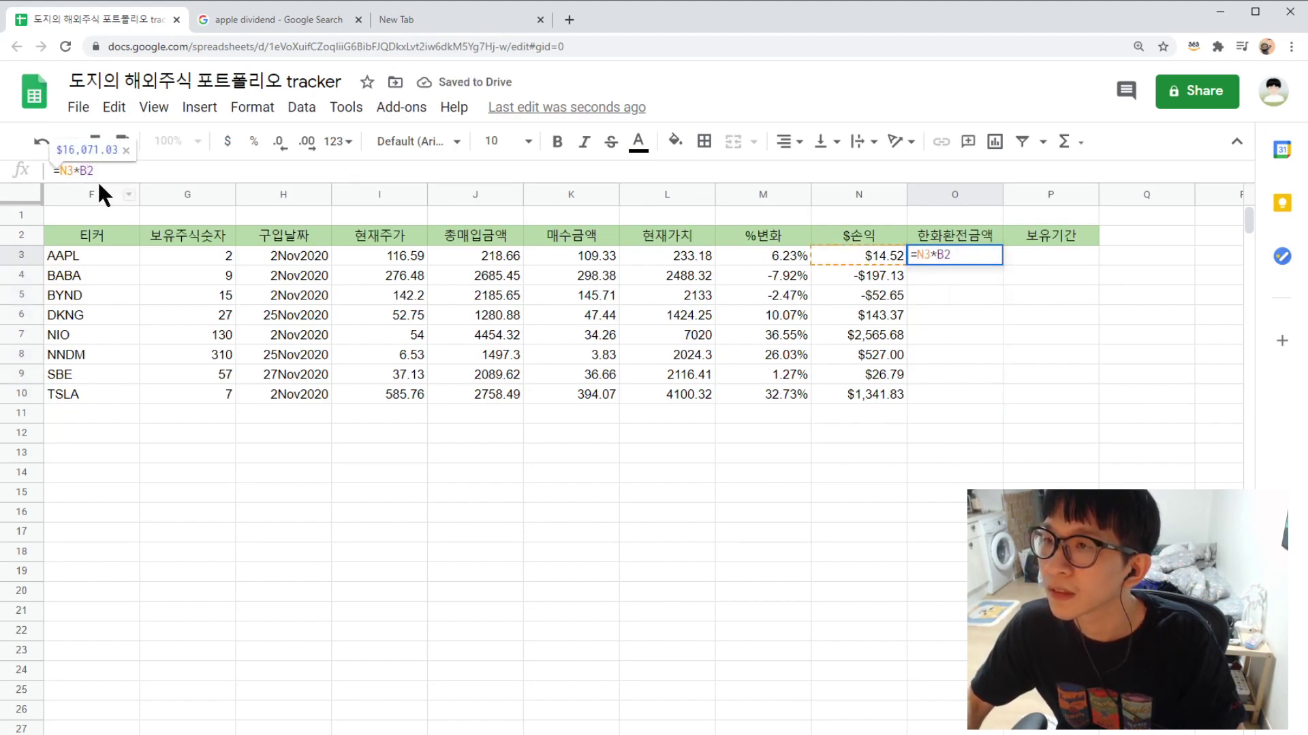
pyautogui.write('$B$')
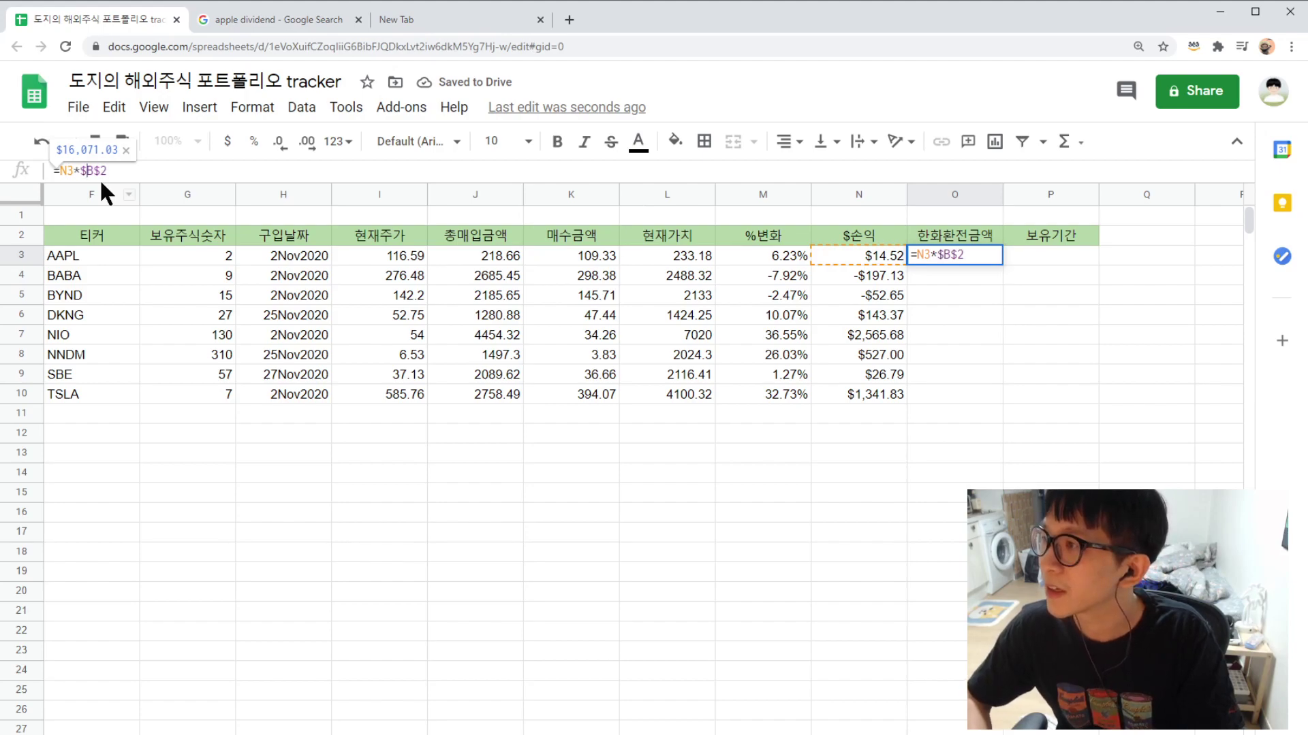
pyautogui.press('Return')
pyautogui.click(967, 253)
pyautogui.moveTo(1002, 266); pyautogui.dragTo(993, 400)
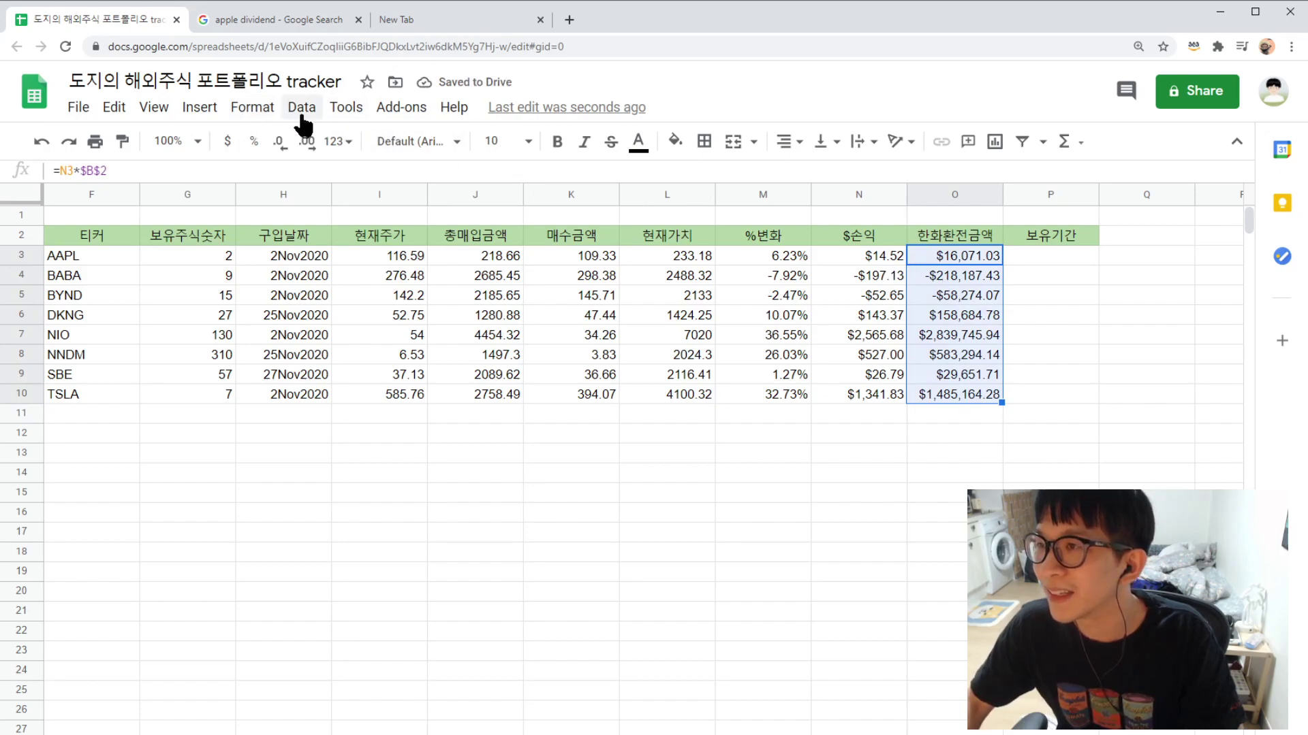
# - Format the 한화환전금액 values in O3 to O10 with the custom South Korean won currency format ₩1,000
pyautogui.click(252, 107)
pyautogui.moveTo(341, 188)
pyautogui.moveTo(598, 719)
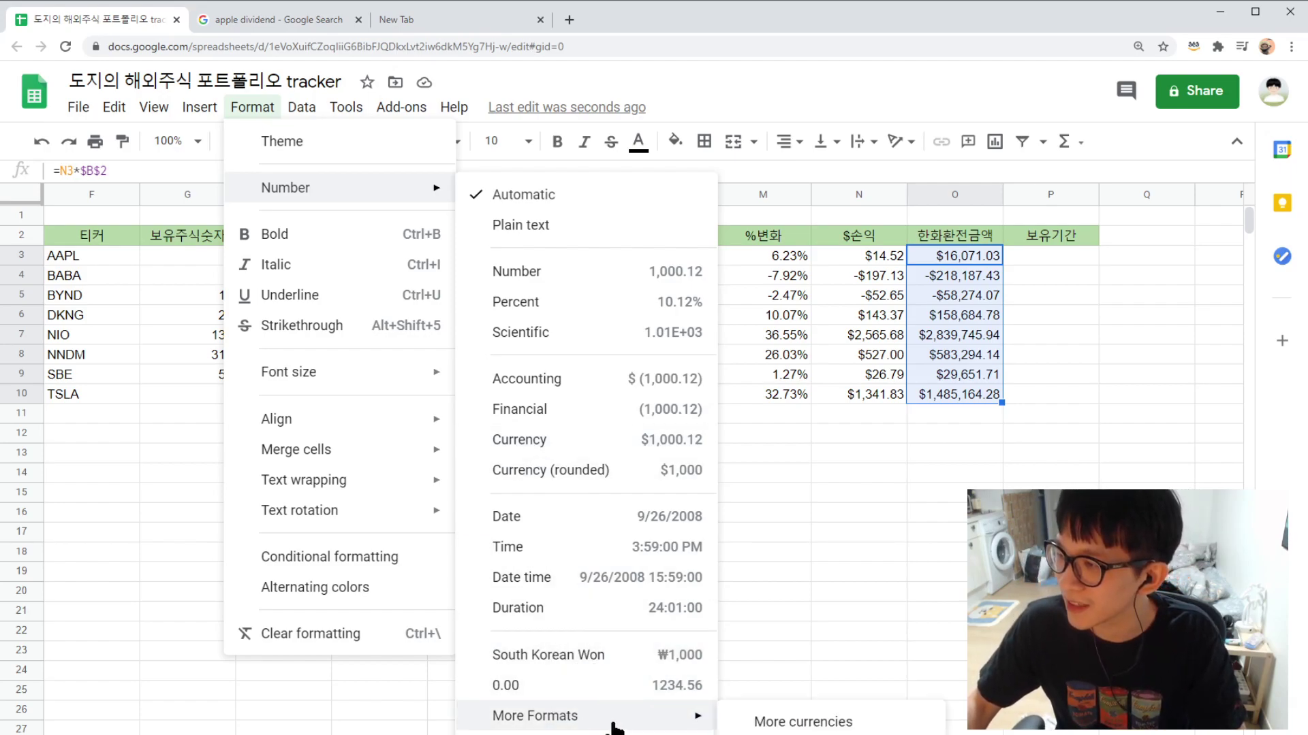
pyautogui.click(780, 723)
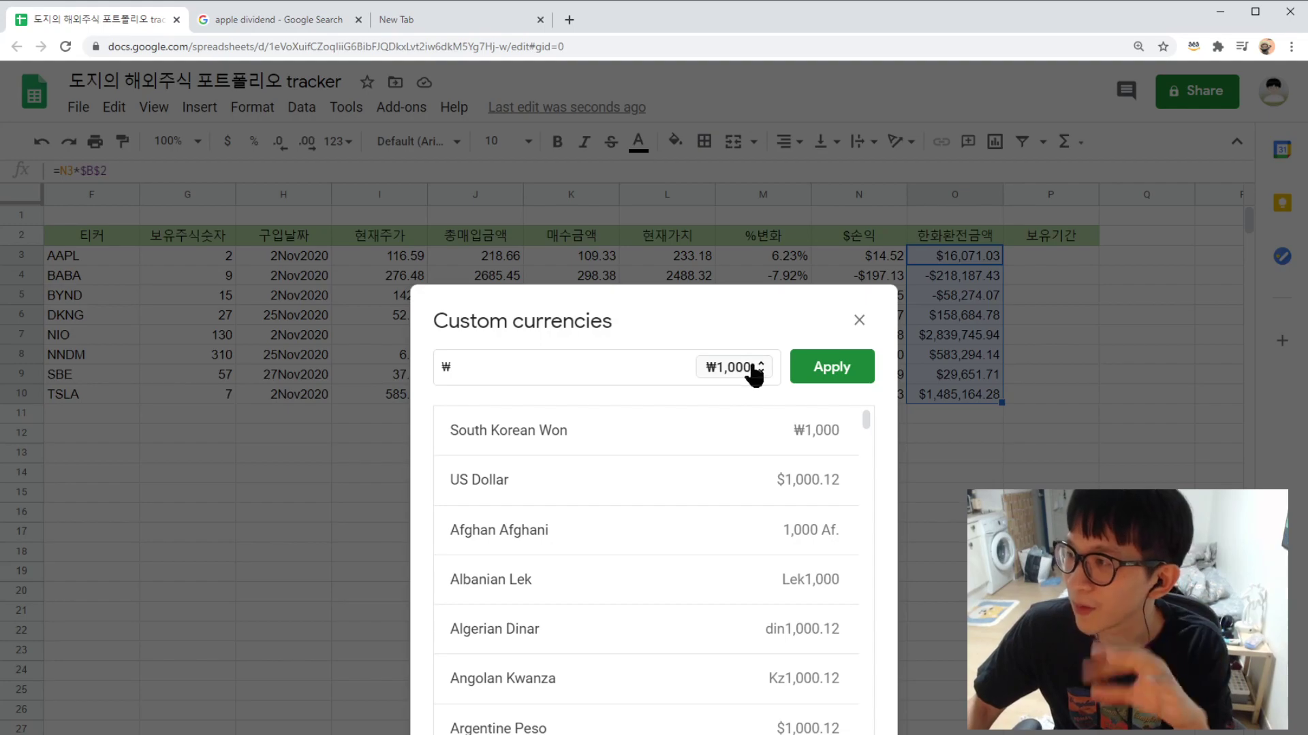
pyautogui.click(818, 372)
pyautogui.click(901, 439)
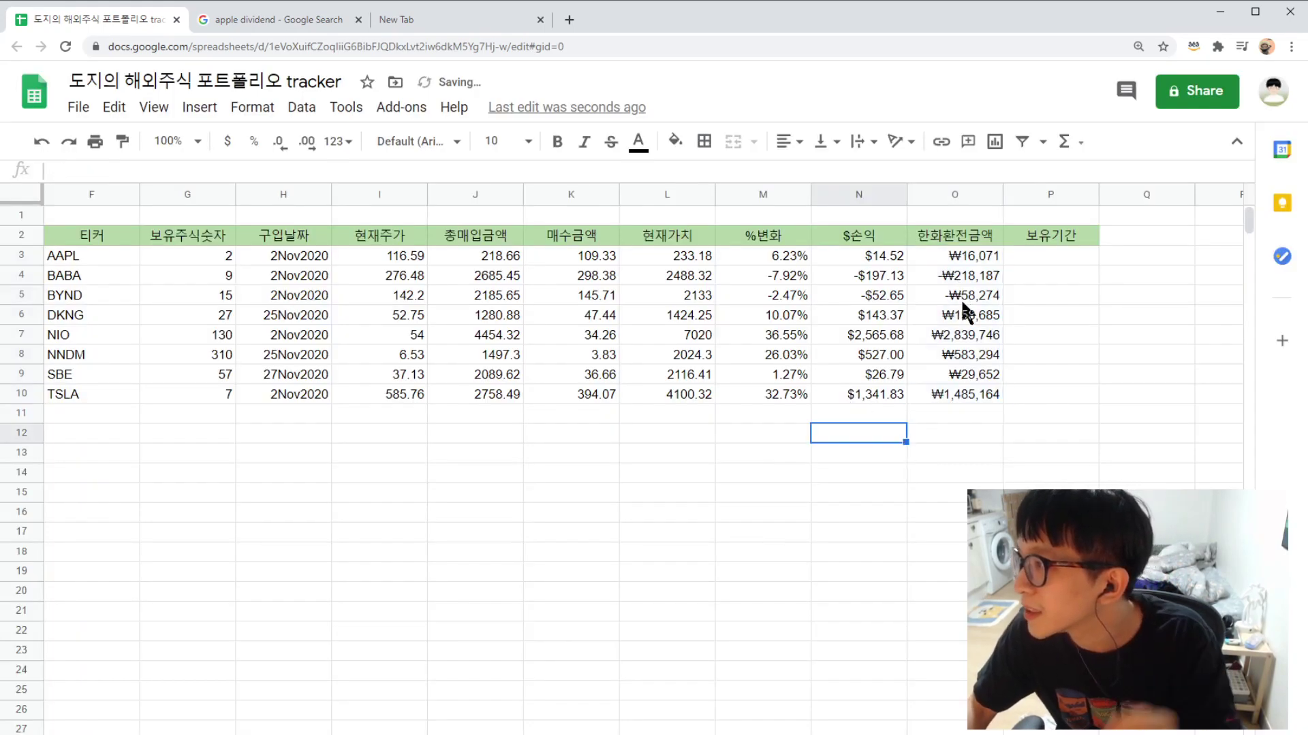
# - Review the won amounts in the 한화환전금액 column against the dollar profit and loss values
pyautogui.click(987, 276)
pyautogui.click(967, 354)
pyautogui.press('Down')
pyautogui.press('Down')
pyautogui.press('Down')
pyautogui.press('Up')
pyautogui.press('Up')
pyautogui.press('Up')
pyautogui.press('Up')
pyautogui.press('Up')
pyautogui.press('Up')
pyautogui.press('Up')
pyautogui.press('Up')
pyautogui.click(893, 338)
pyautogui.click(963, 344)
pyautogui.click(975, 395)
pyautogui.click(986, 411)
# - Enter the 보유기간 formula $B$1-H3 in P3, subtracting Apple's purchase date from the date in B1
pyautogui.click(1062, 257)
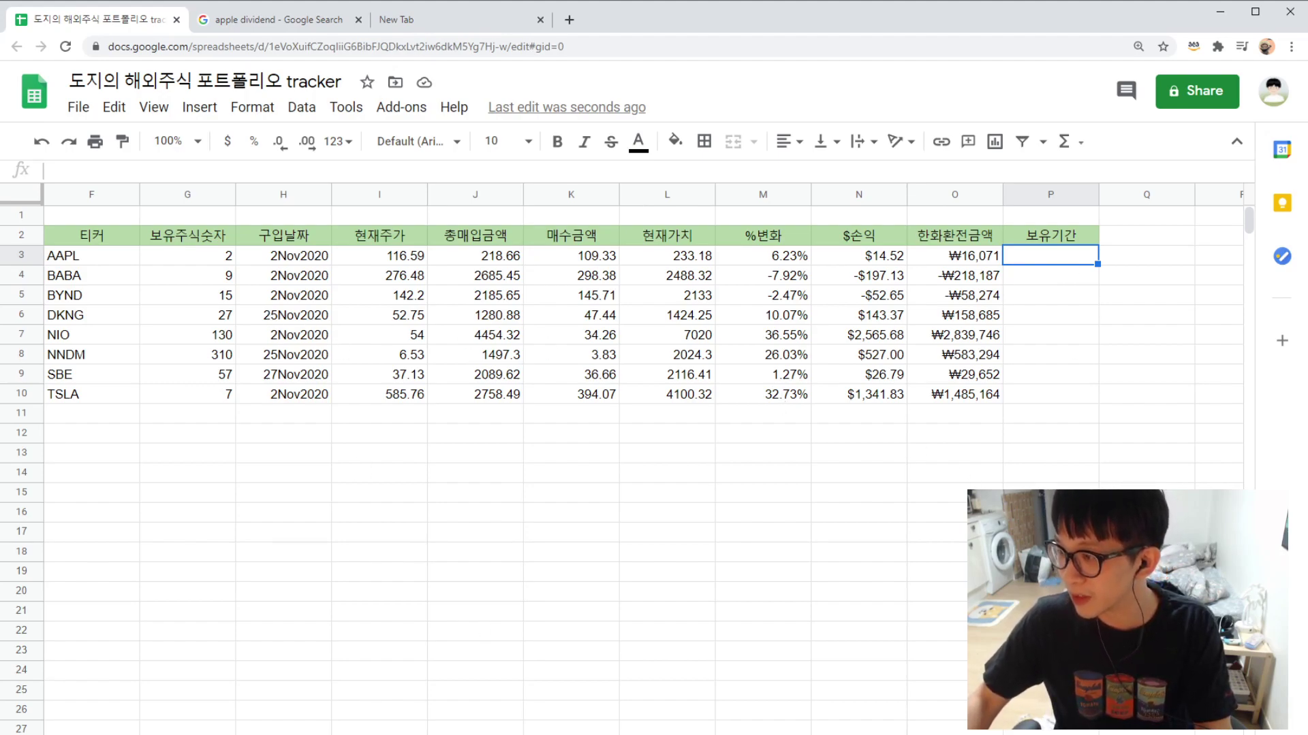
pyautogui.moveTo(295, 259); pyautogui.dragTo(293, 391)
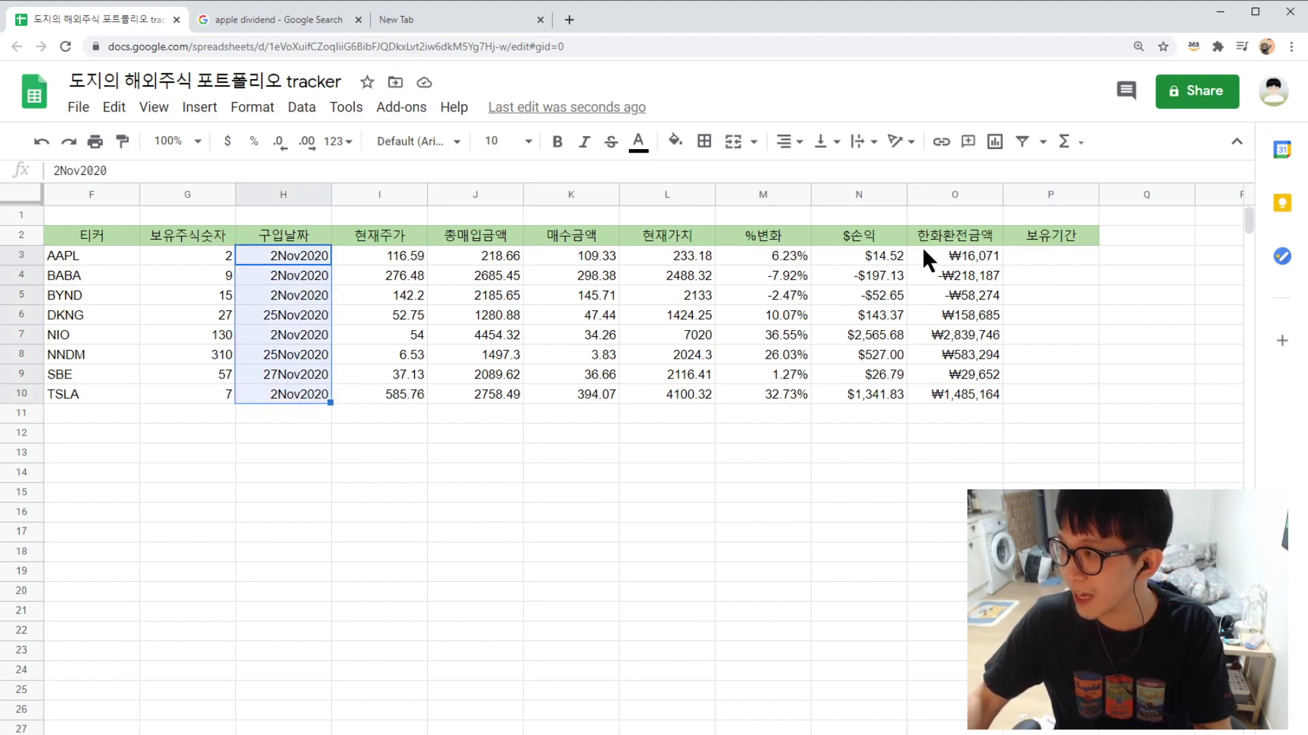
pyautogui.click(1046, 253)
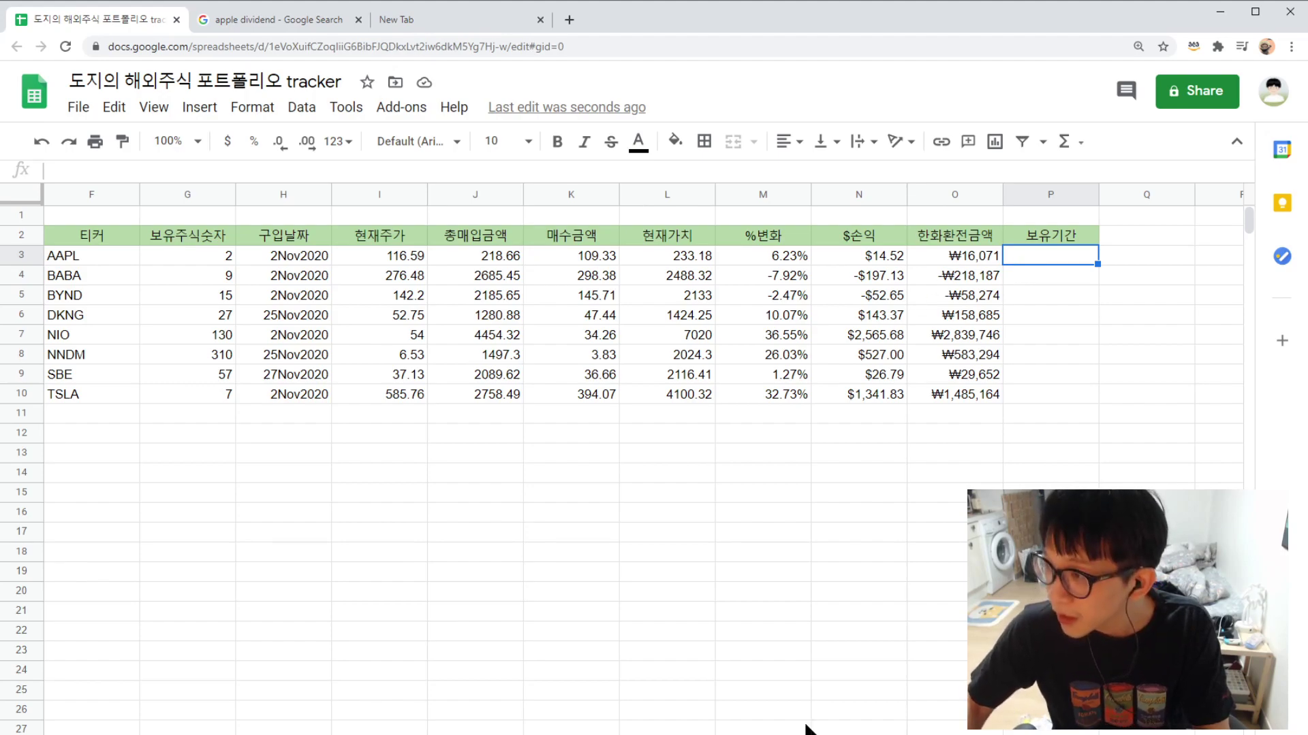
pyautogui.hscroll(-2, 641, 306)
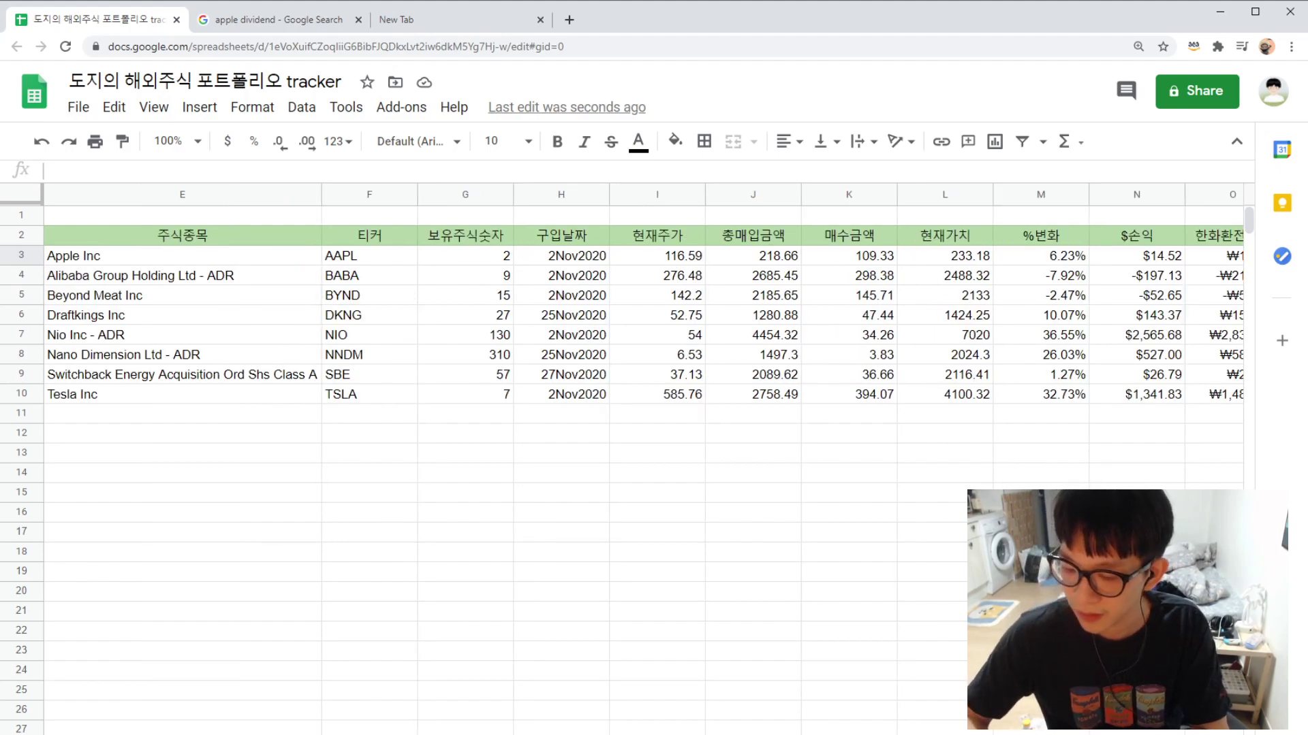
pyautogui.write('+')
pyautogui.hscroll(-5, 640, 307)
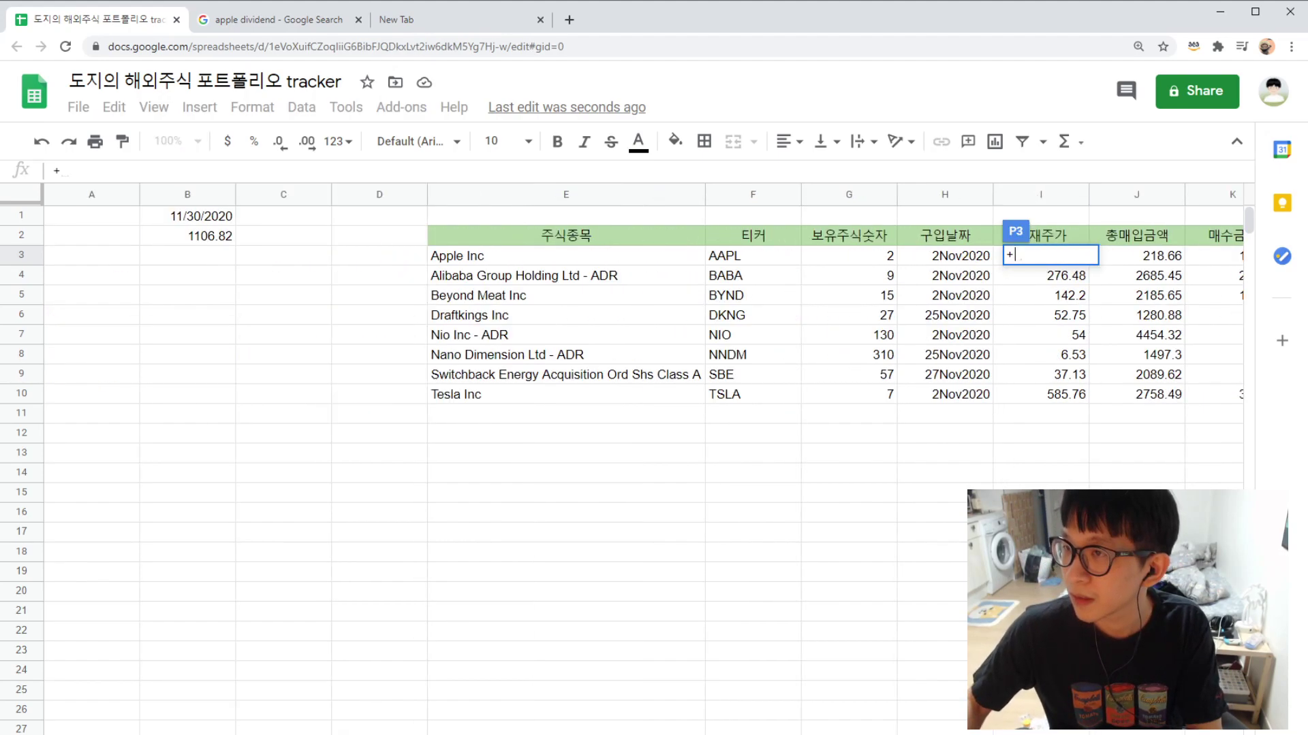
pyautogui.click(194, 217)
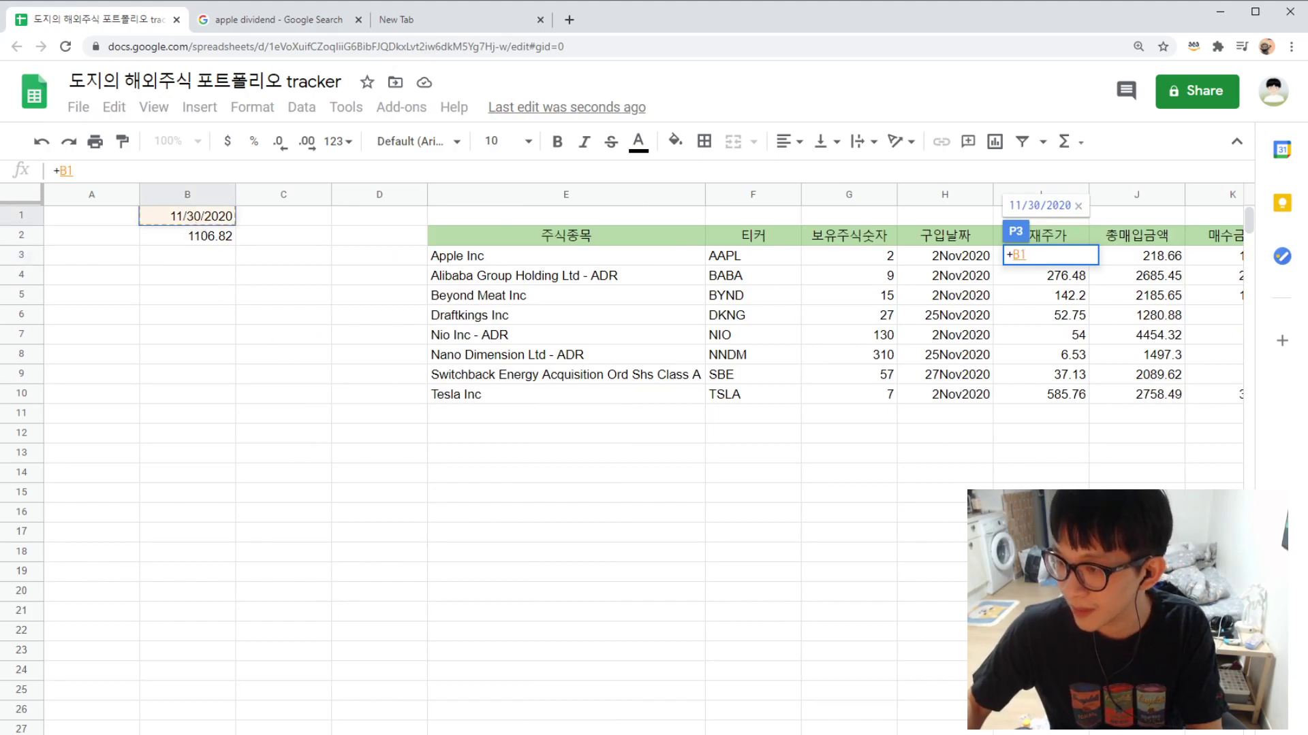
pyautogui.hscroll(10, 311, 390)
pyautogui.hscroll(-2, 310, 389)
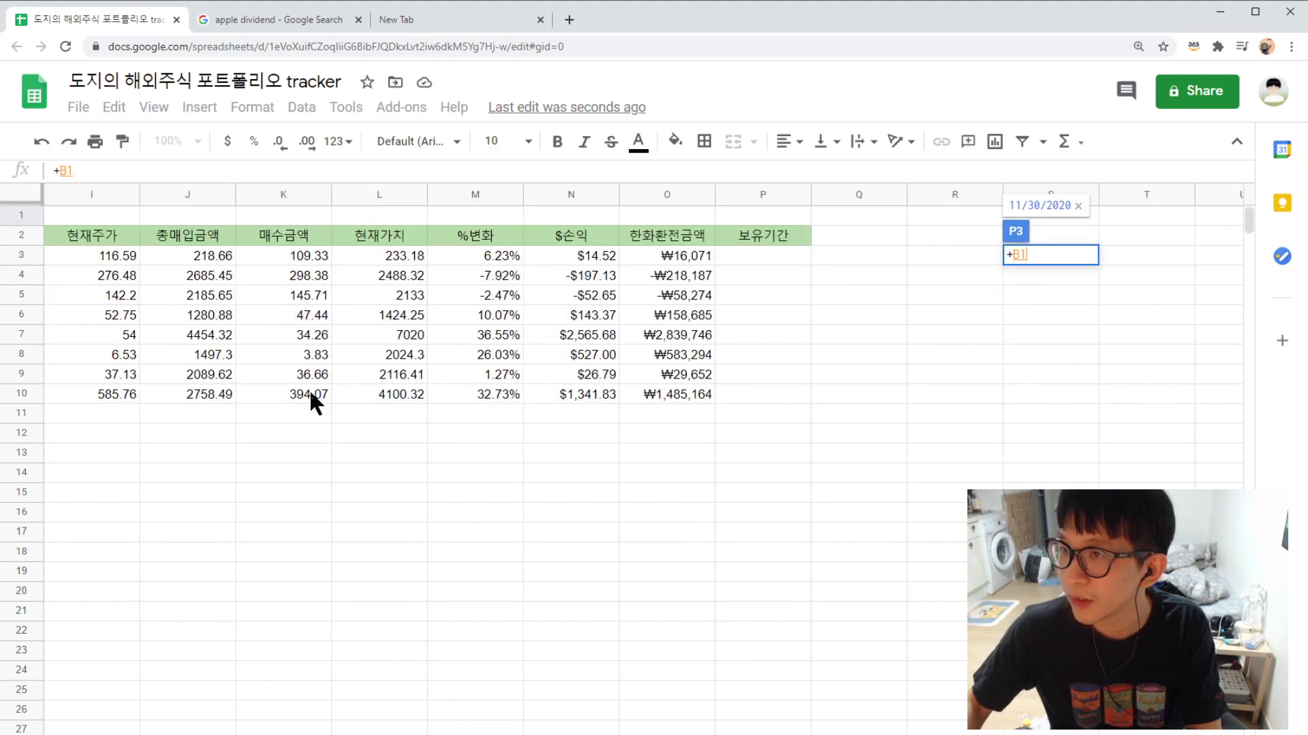
pyautogui.click(77, 172)
pyautogui.press('F4')
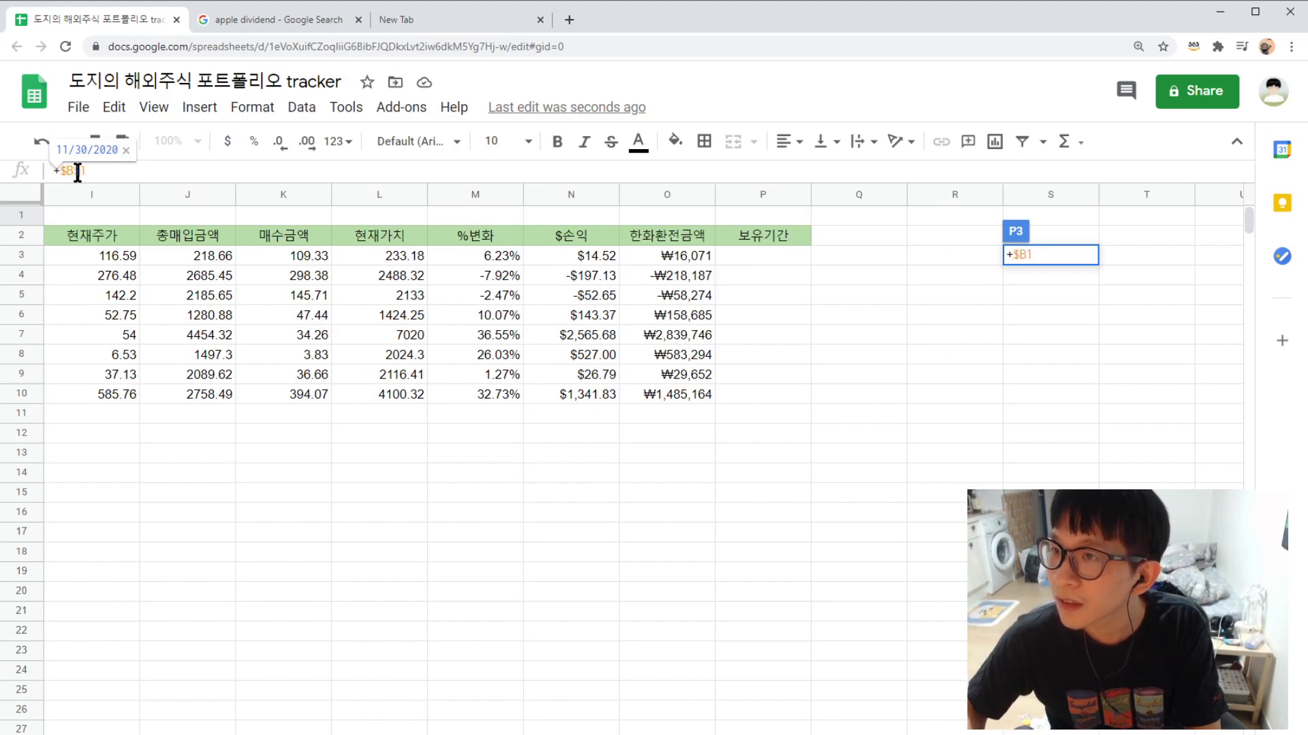
pyautogui.write('-')
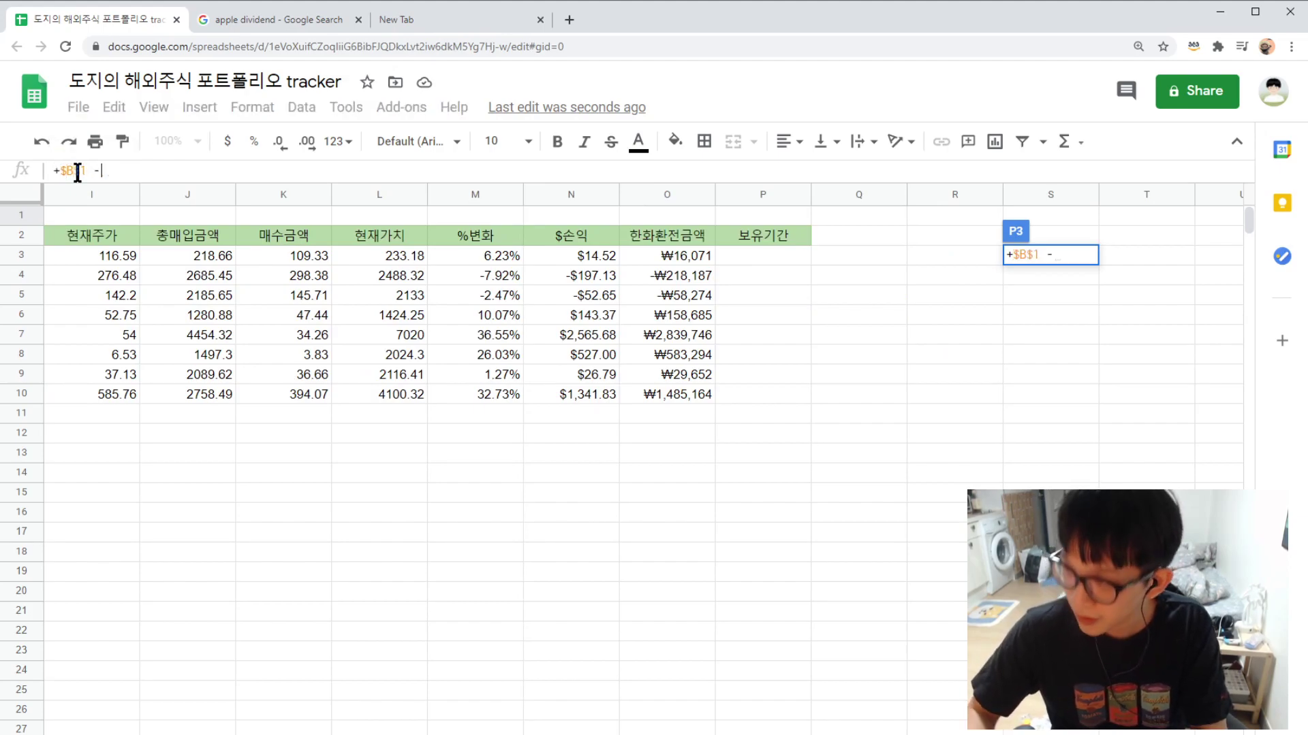
pyautogui.write('N39')
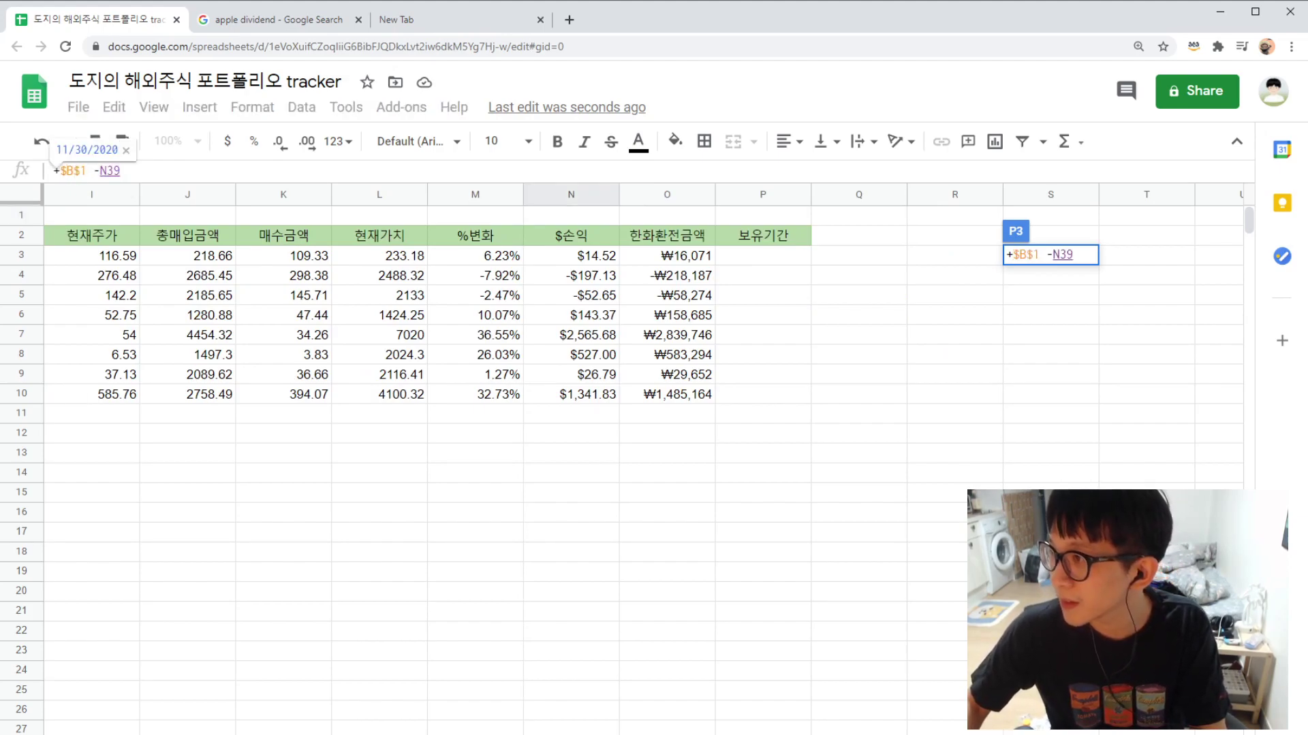
pyautogui.hscroll(-3, 613, 408)
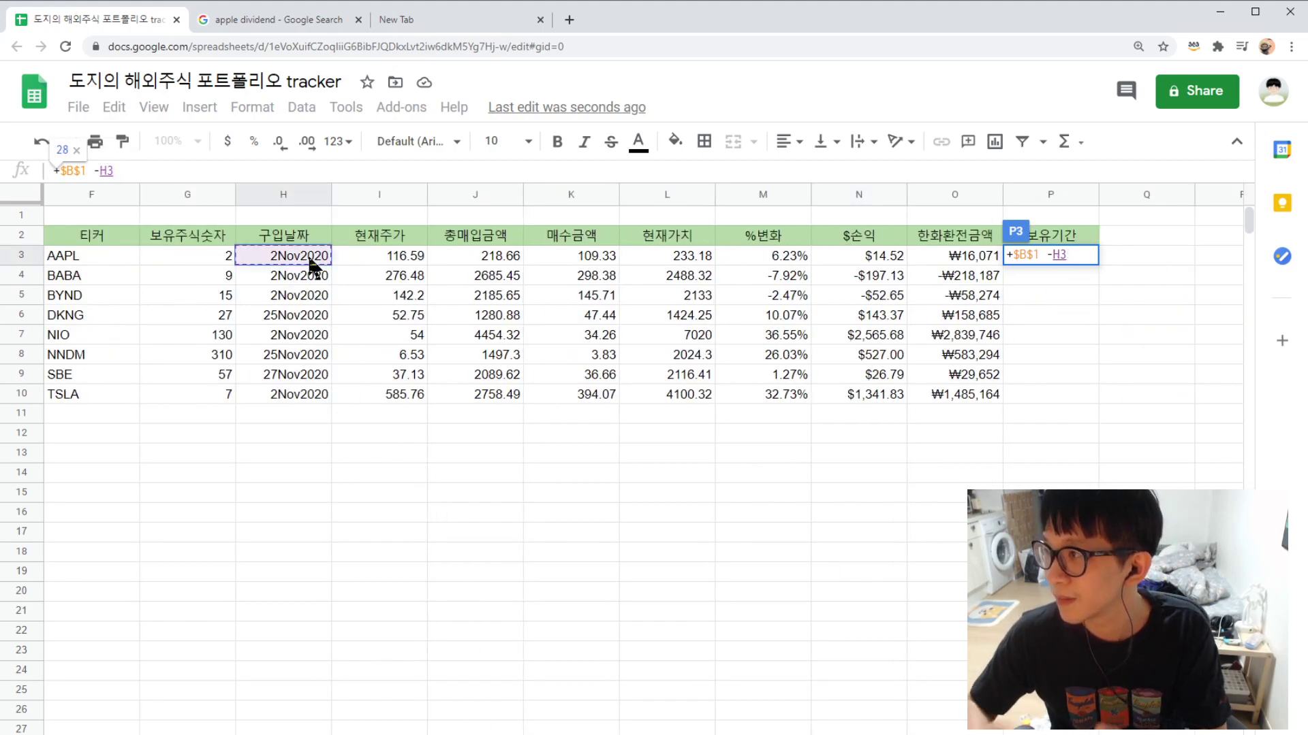
pyautogui.press('Return')
# - Autofill the 보유기간 formula from P3 down to P10
pyautogui.click(1042, 286)
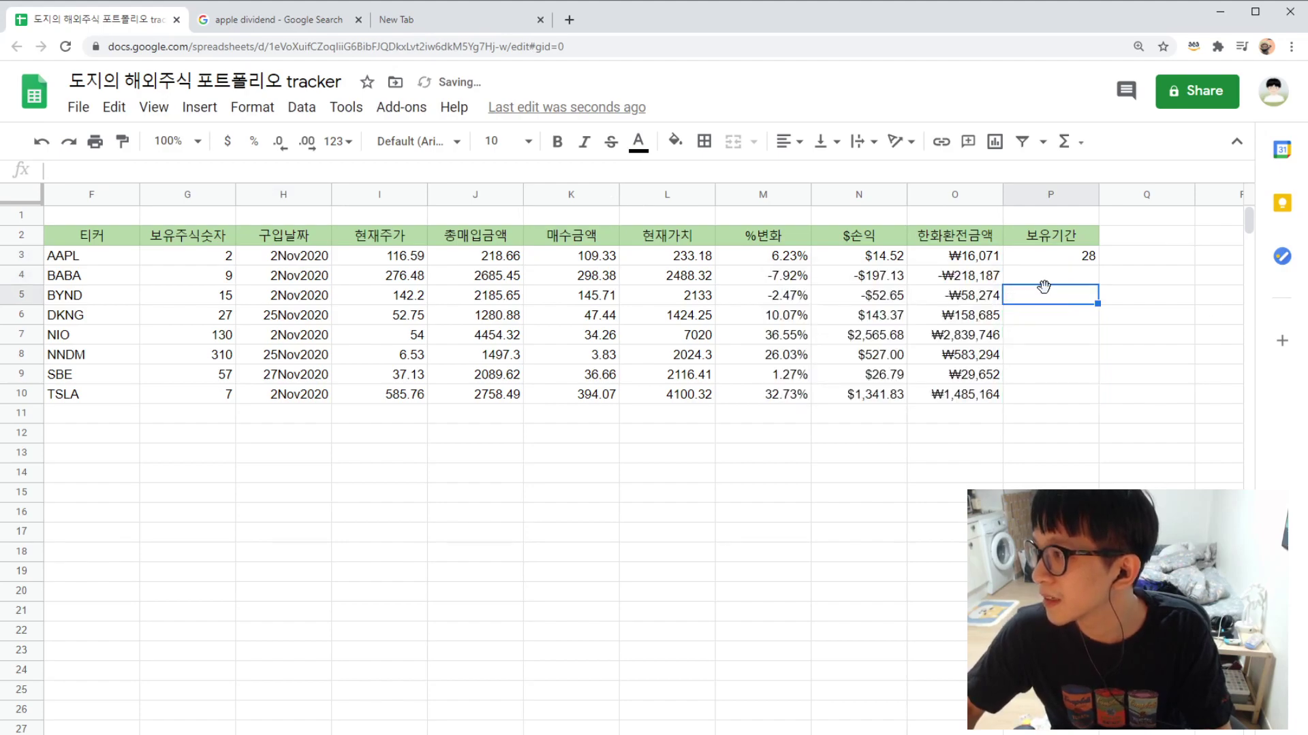
pyautogui.click(1085, 256)
pyautogui.moveTo(1094, 264); pyautogui.dragTo(1094, 385)
pyautogui.click(1052, 491)
pyautogui.click(1080, 257)
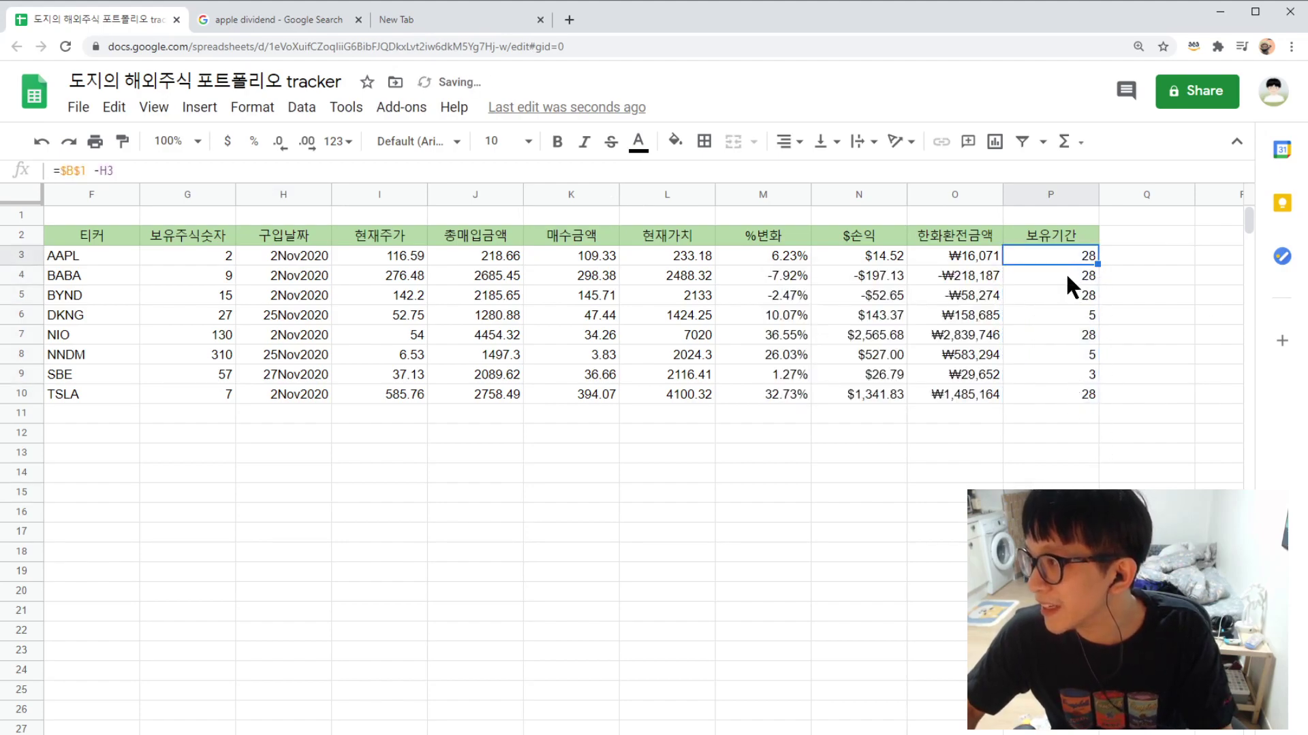
# - Examine the 보유기간 results in column P for Apple and the other holdings
pyautogui.click(1055, 414)
pyautogui.click(1066, 273)
pyautogui.press('Up')
pyautogui.press('Up')
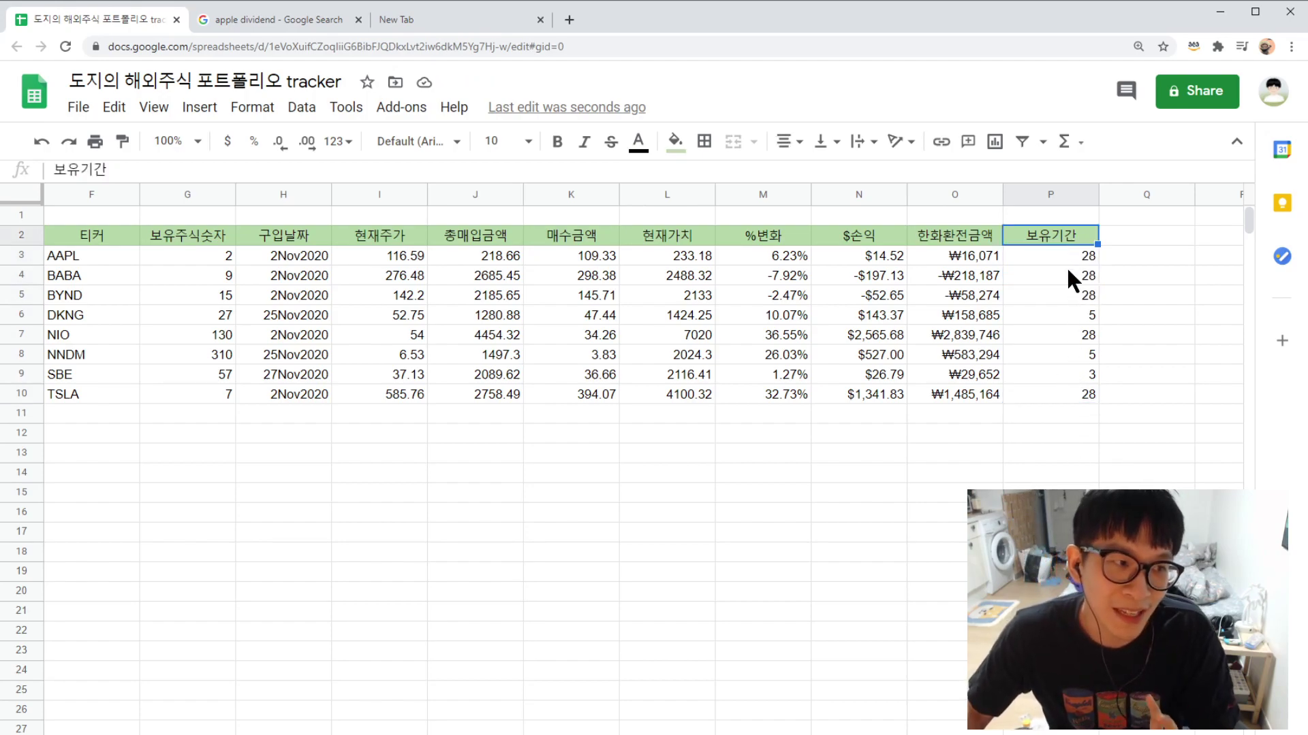
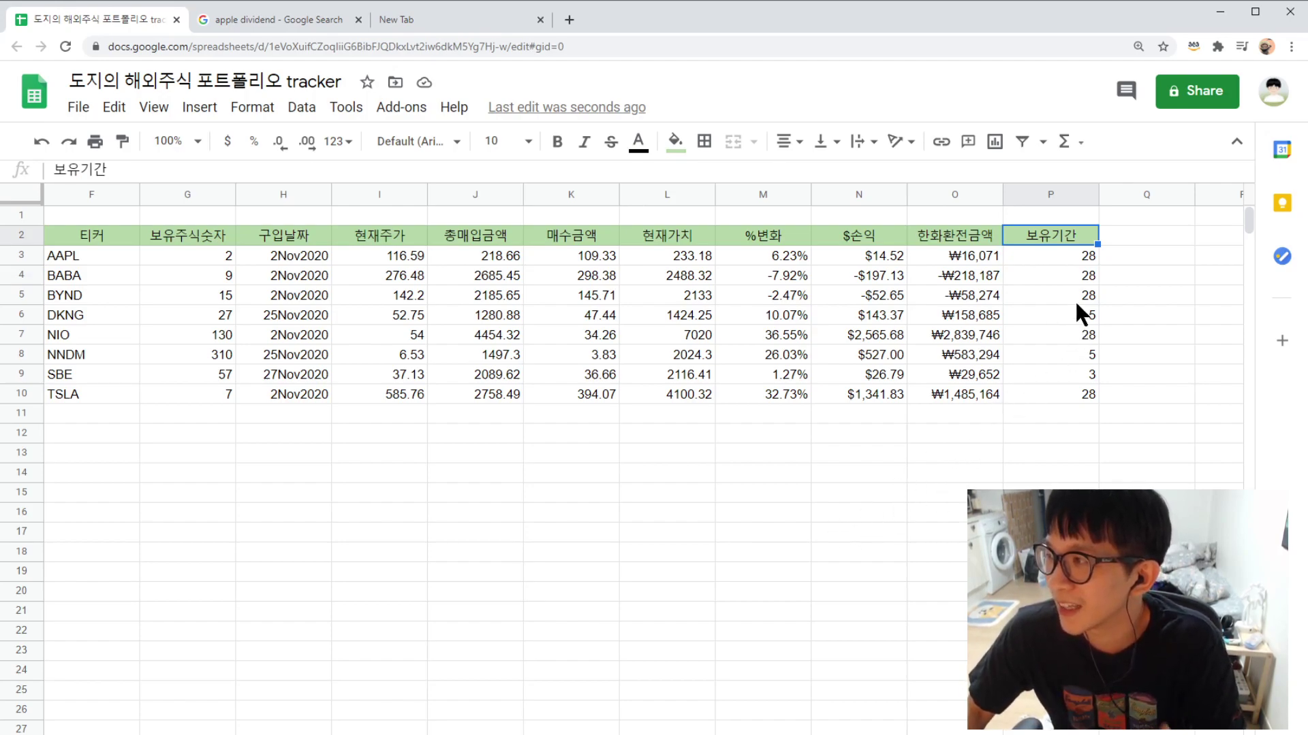
pyautogui.click(1083, 257)
pyautogui.click(86, 262)
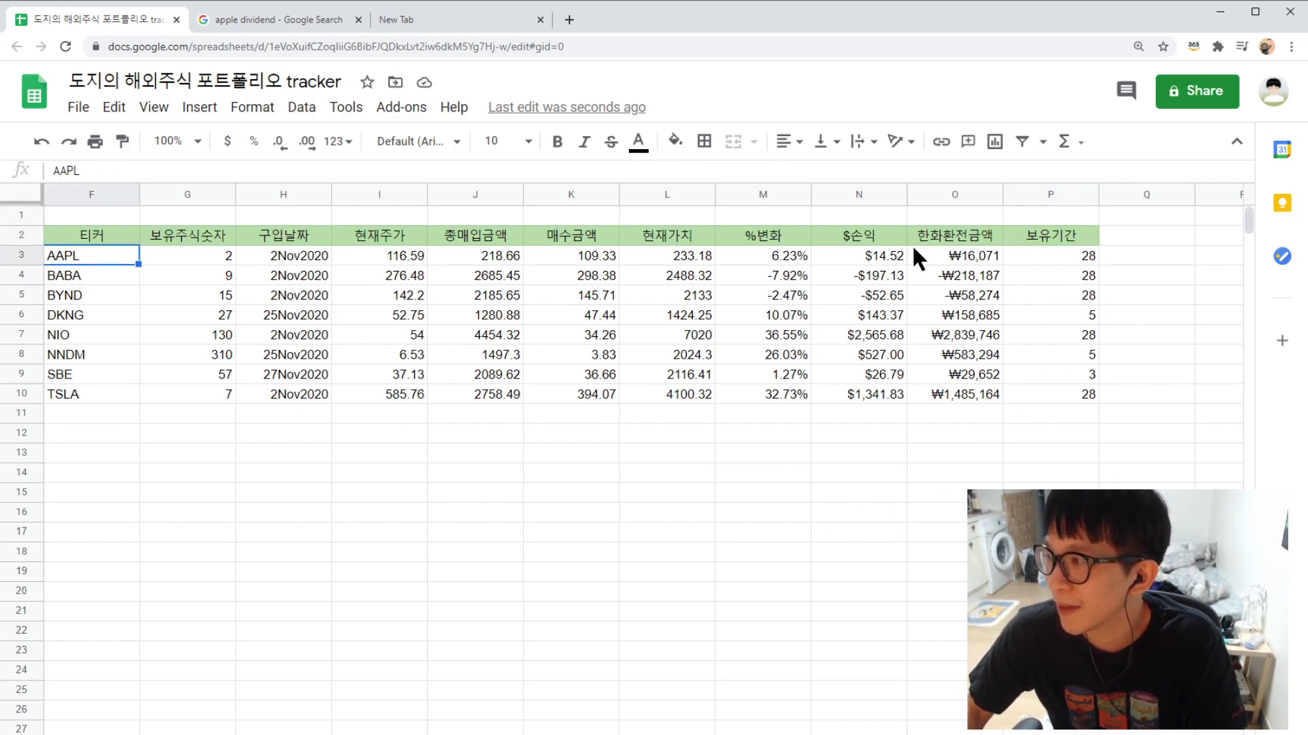
pyautogui.click(1072, 256)
pyautogui.click(1065, 354)
pyautogui.click(1080, 334)
pyautogui.click(1090, 315)
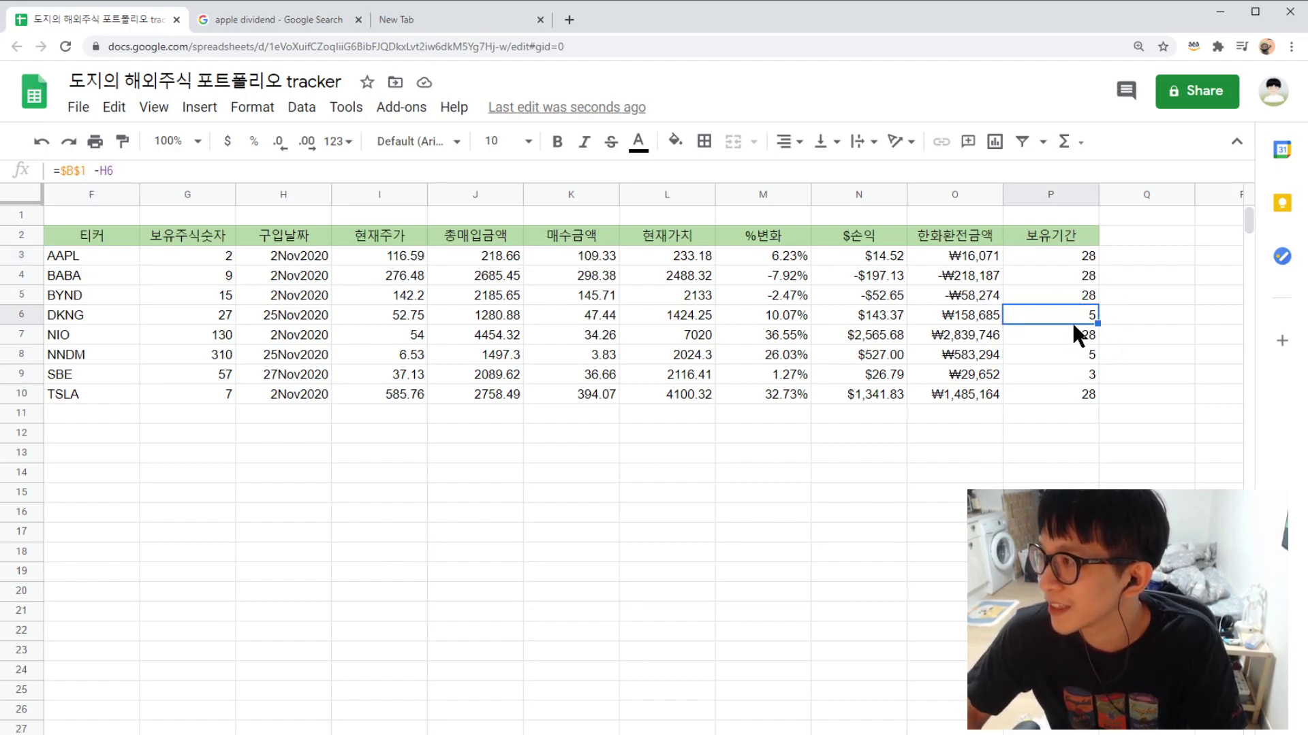
# - Check the 보유기간 values for Switchback Energy and Tesla against their purchase dates
pyautogui.click(1088, 376)
pyautogui.click(137, 382)
pyautogui.click(714, 380)
pyautogui.click(1057, 394)
pyautogui.click(1056, 376)
pyautogui.click(1051, 570)
pyautogui.click(1051, 630)
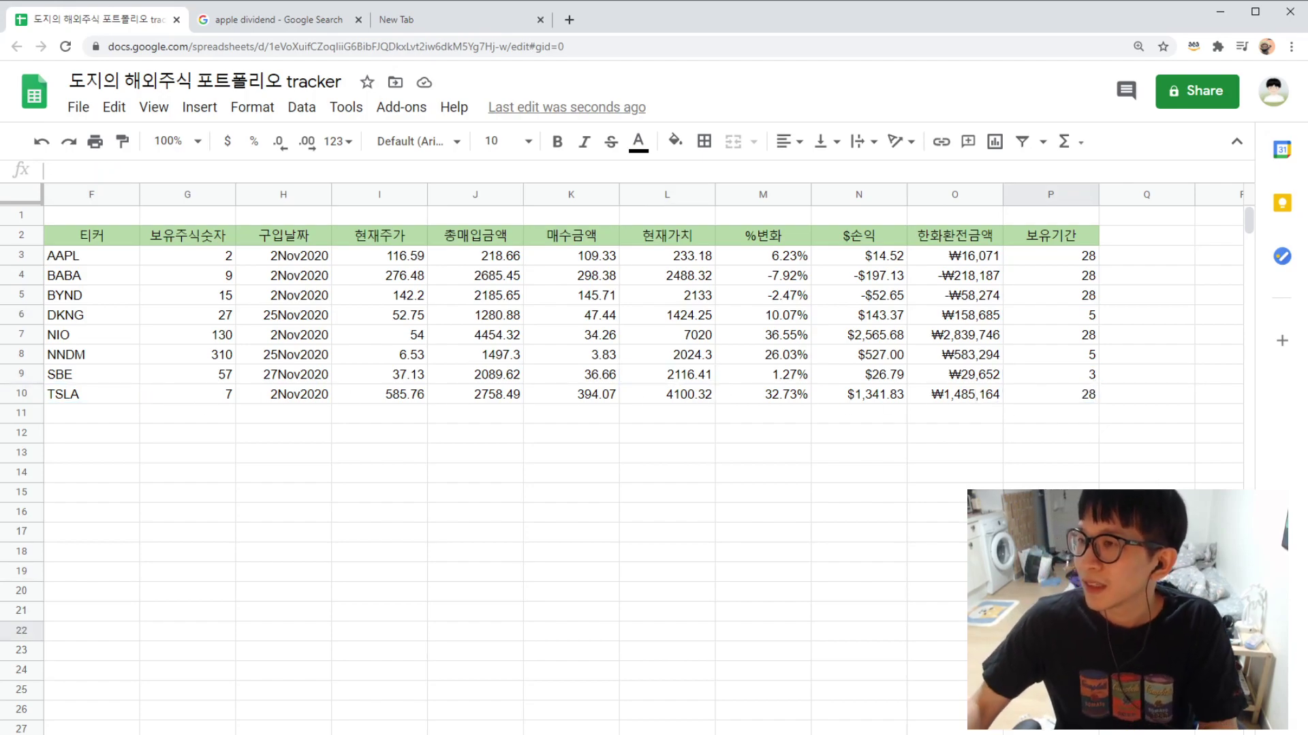
# - Reduce the sheet's zoom to 75% so the whole holdings table fits in view
pyautogui.hscroll(-3, 1050, 630)
pyautogui.hscroll(-3, 654, 409)
pyautogui.hscroll(5, 653, 409)
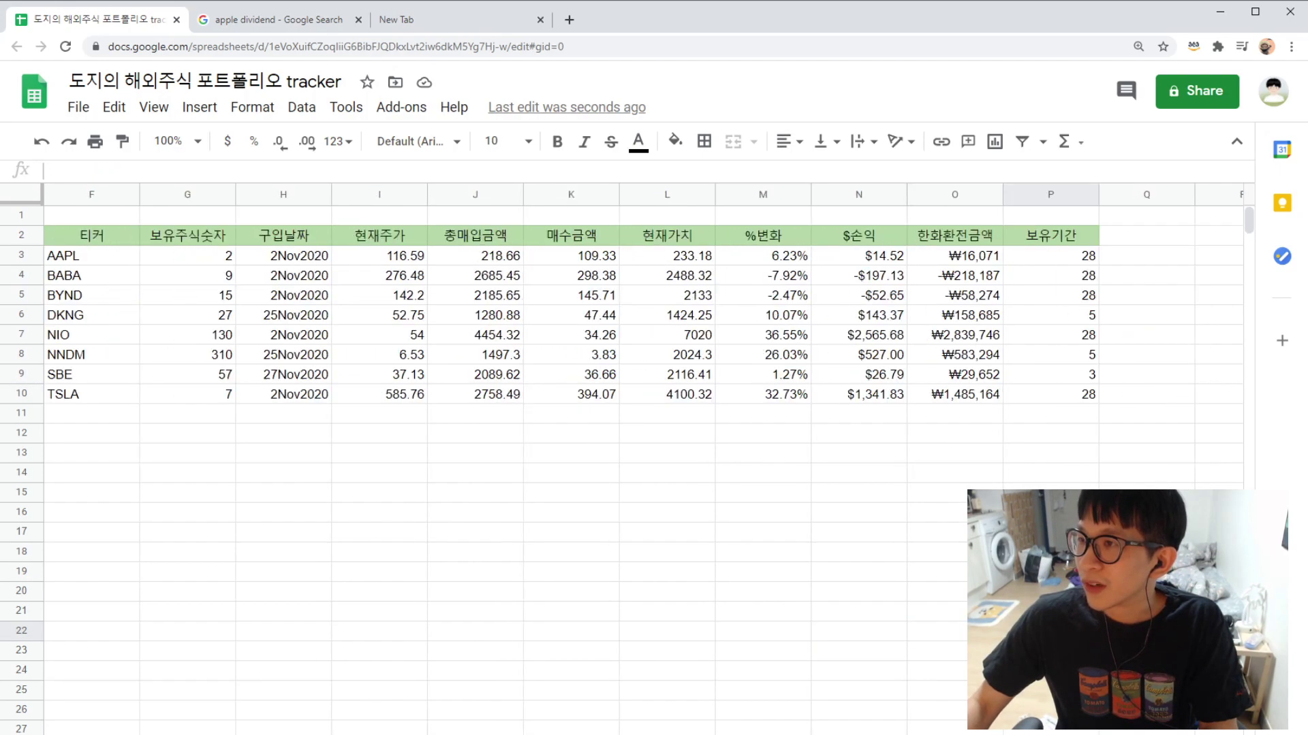
pyautogui.hscroll(-3, 654, 409)
pyautogui.scroll(-1, 276, 333)
pyautogui.scroll(1, 275, 334)
pyautogui.click(192, 141)
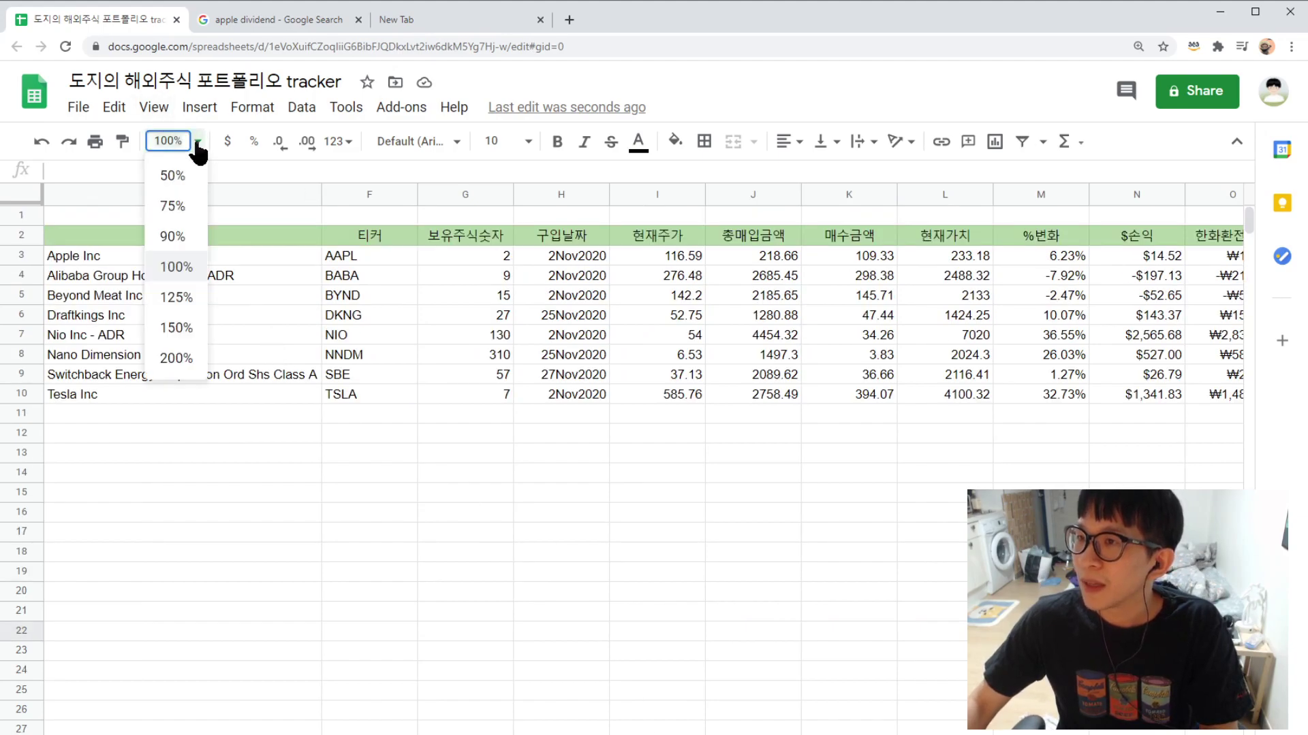
pyautogui.click(178, 211)
pyautogui.click(674, 566)
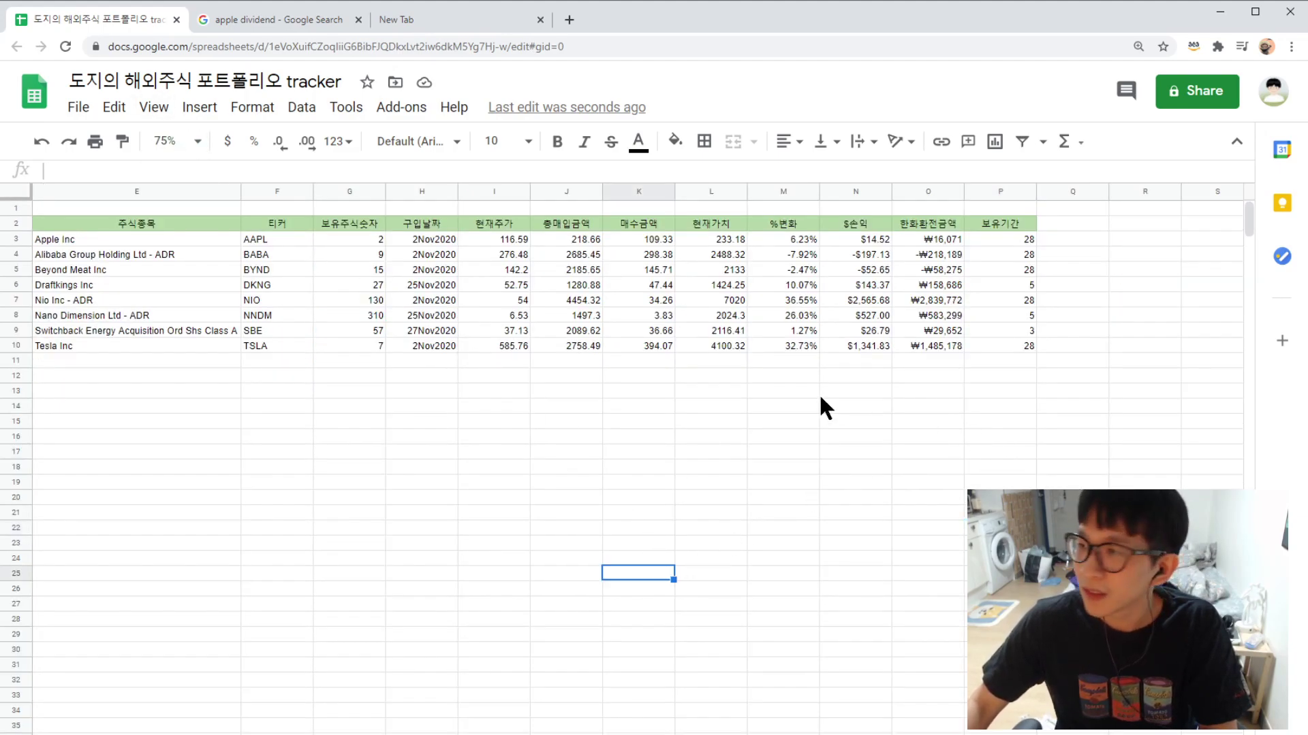
# - Enter the summary heading 투자비용 in J12, beneath the holdings table
pyautogui.click(565, 420)
pyautogui.click(422, 375)
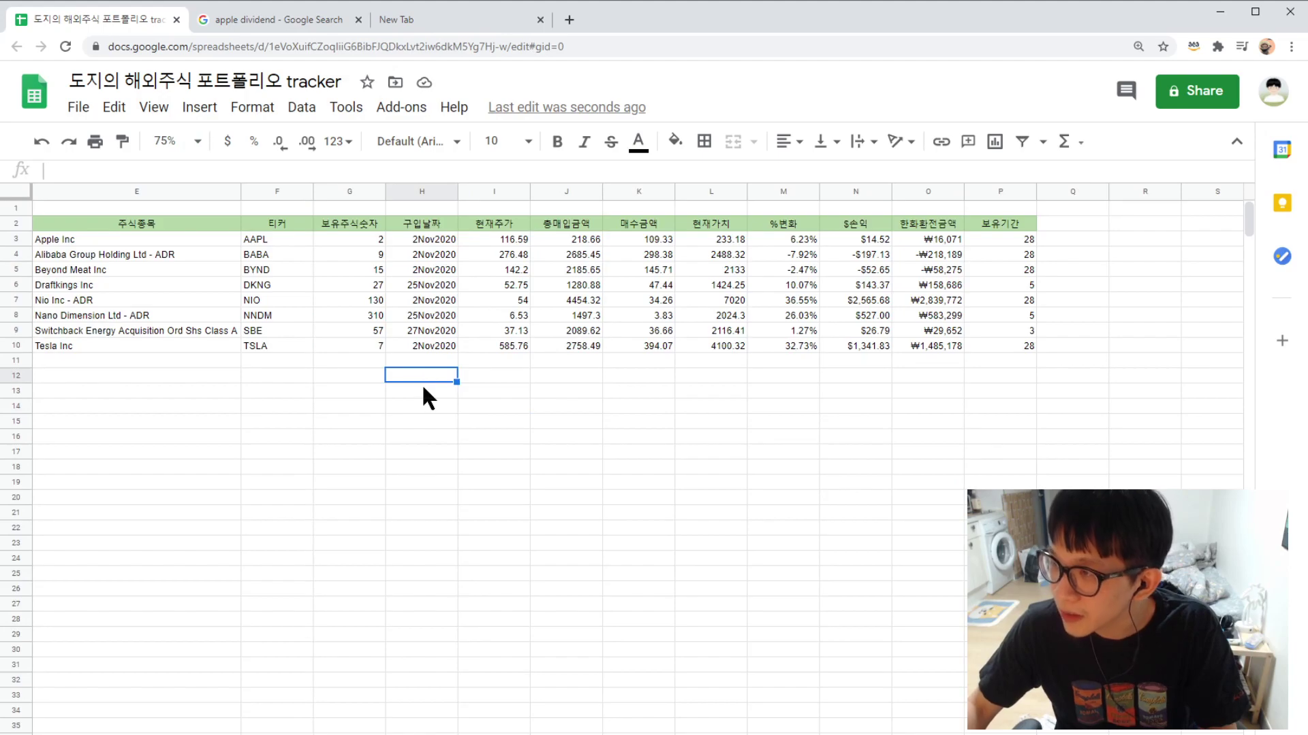
pyautogui.press('Left')
pyautogui.press('Left')
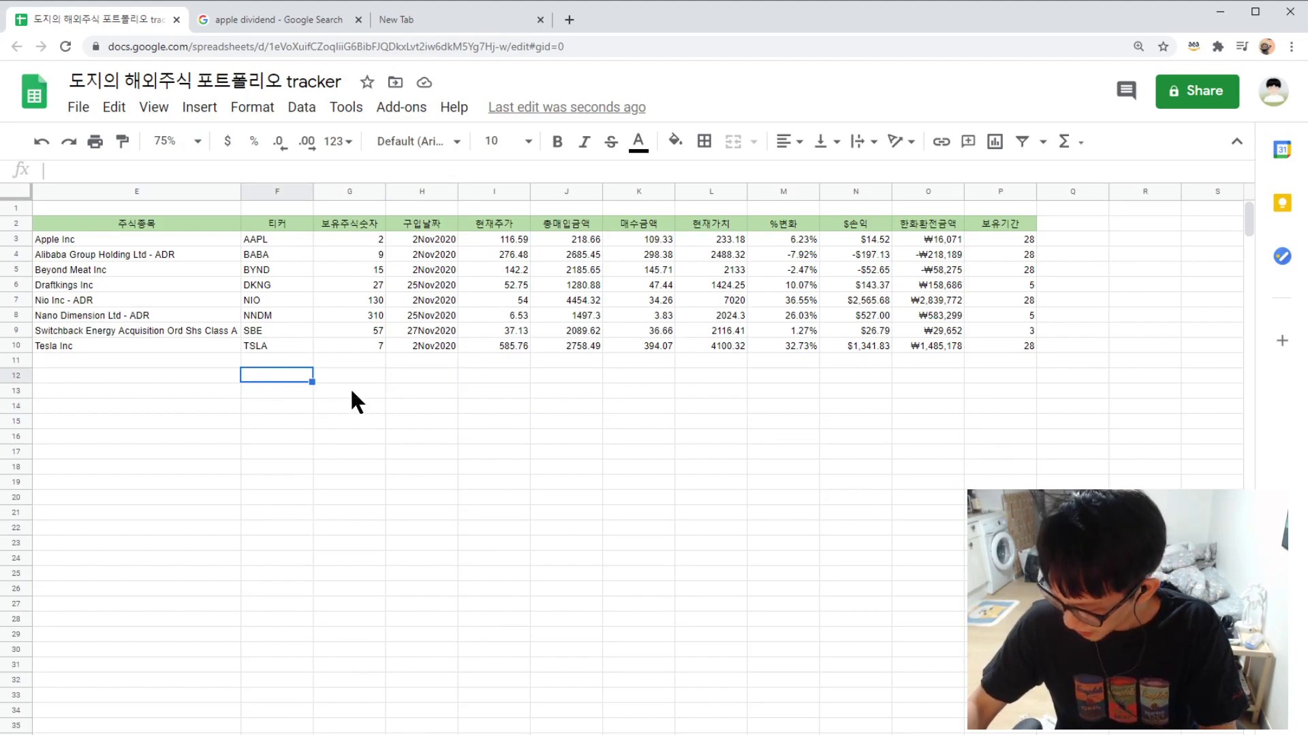
pyautogui.press('Right')
pyautogui.press('Right')
pyautogui.press('Right')
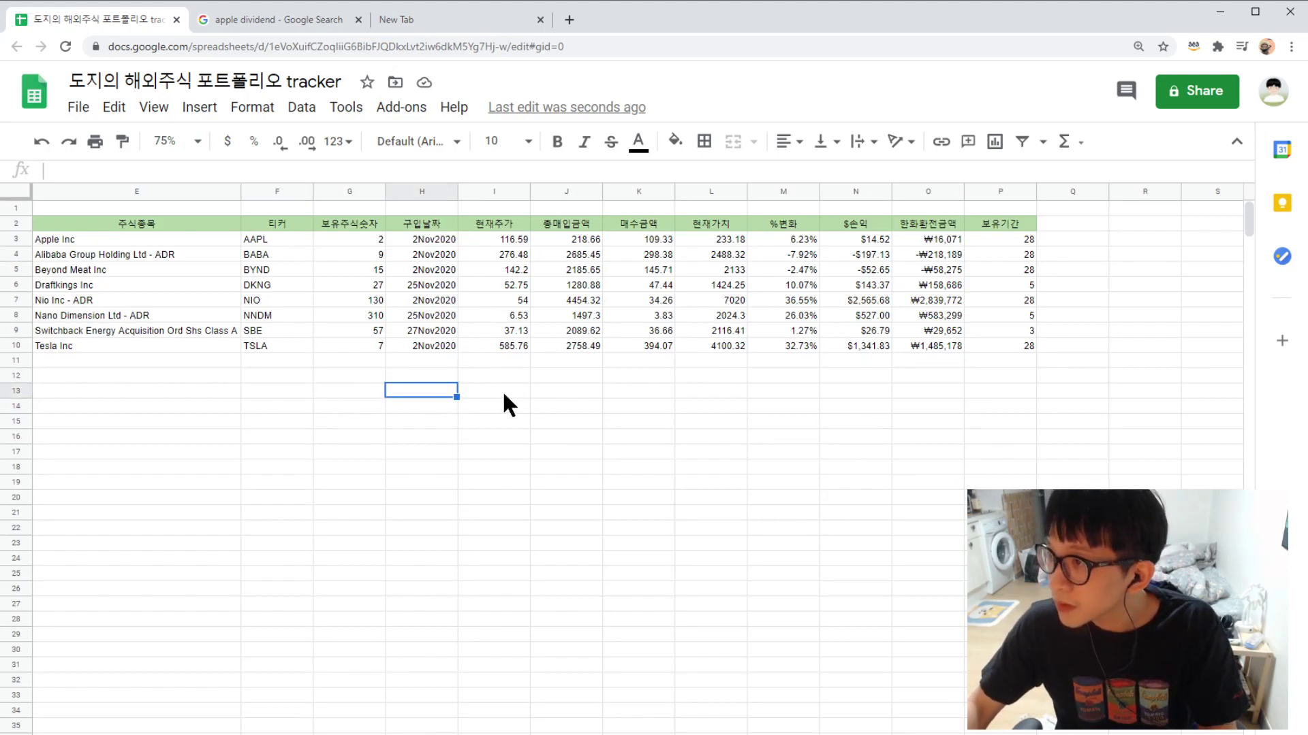
pyautogui.write('ㅎ')
pyautogui.press('BackSpace')
pyautogui.press('Escape')
pyautogui.press('Right')
pyautogui.write('ㅌㅜ재비용')
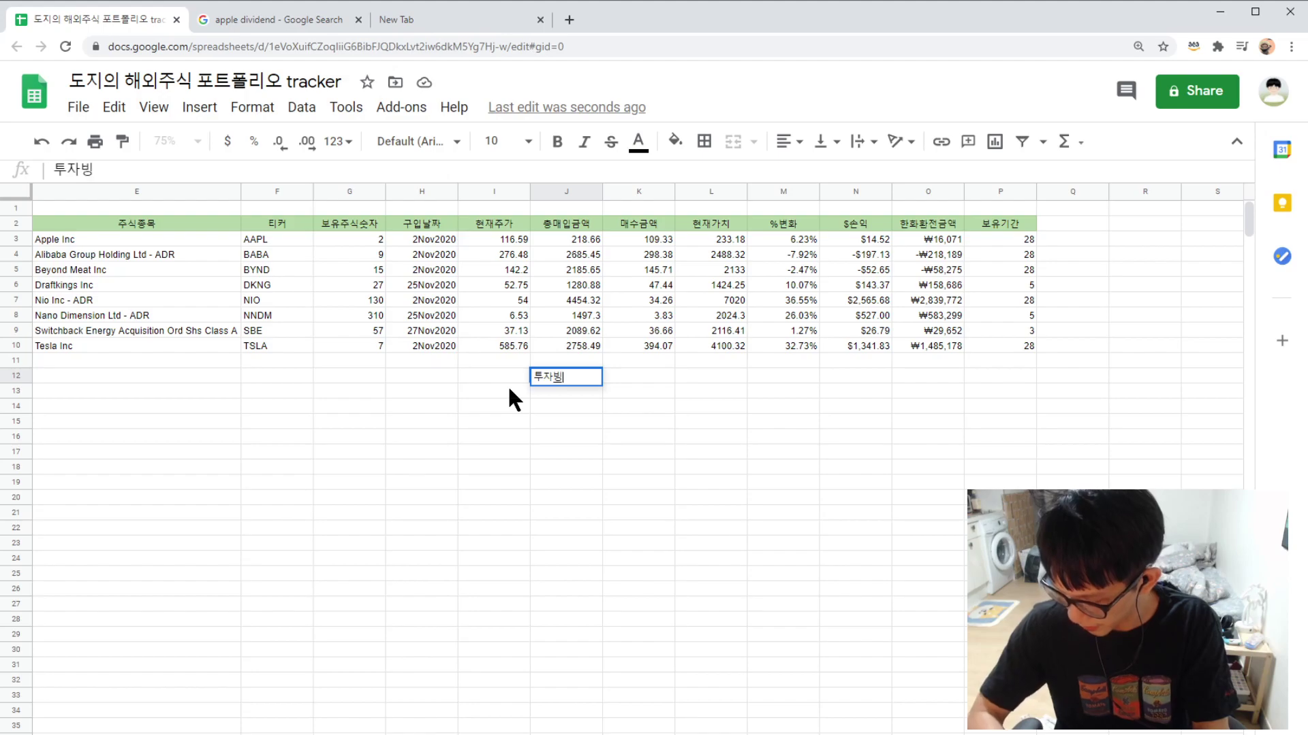
pyautogui.press('Return')
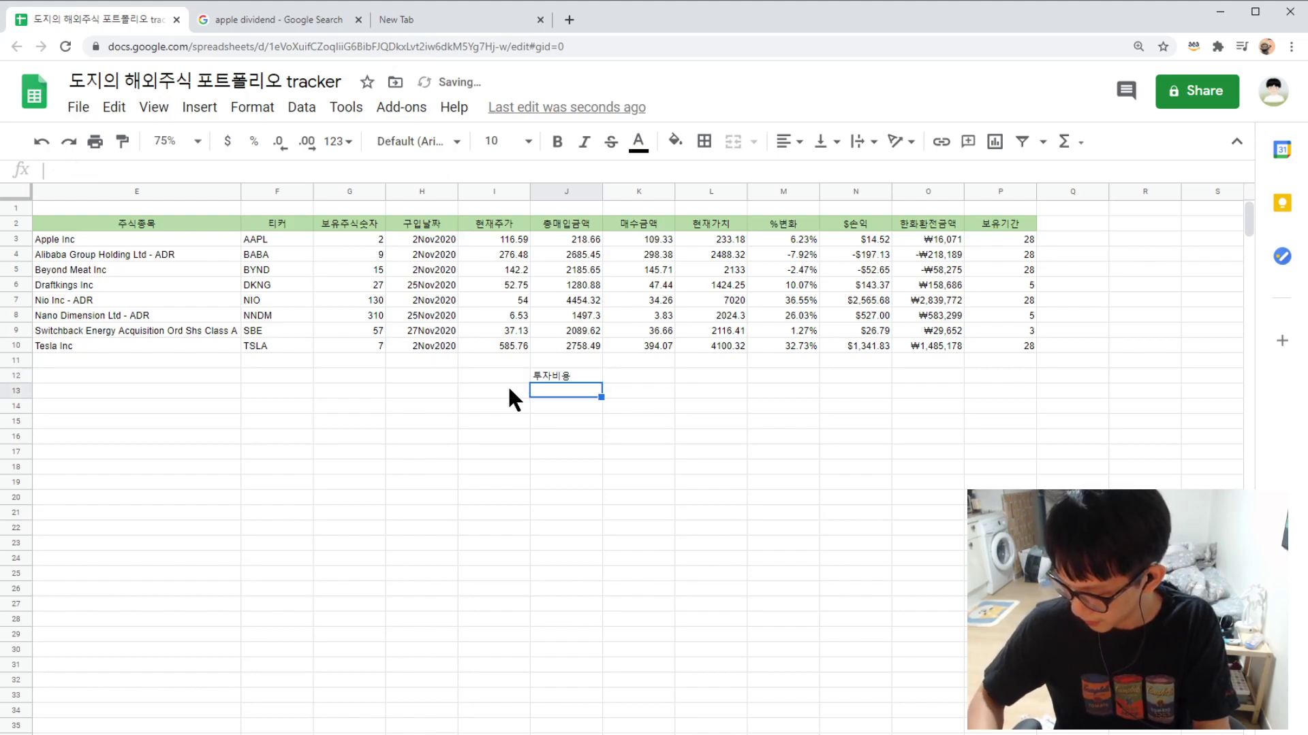
# - Add the summary headings %수익변화 in K12 and 현재가치 in L12
pyautogui.press('Up')
pyautogui.press('Right')
pyautogui.write('$')
pyautogui.press('BackSpace')
pyautogui.write('%수익변화')
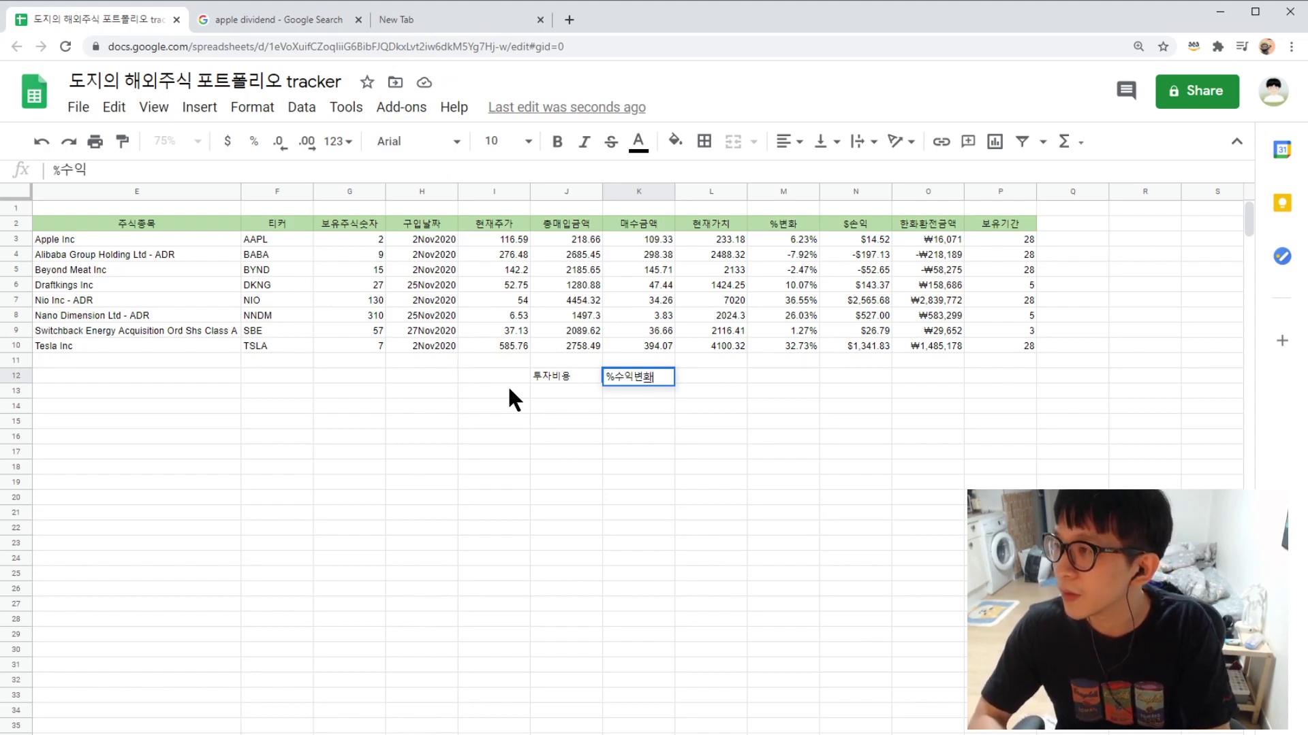
pyautogui.press('Return')
pyautogui.press('Up')
pyautogui.press('Right')
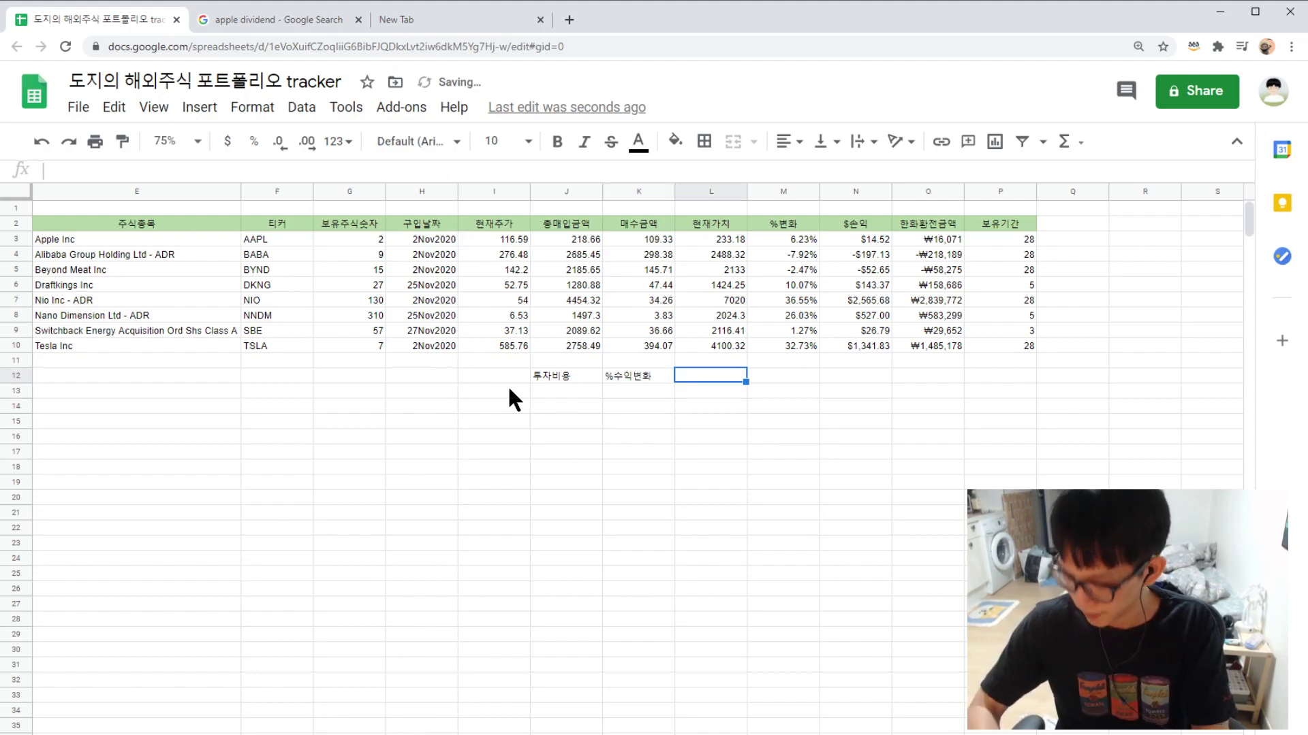
pyautogui.write('가치')
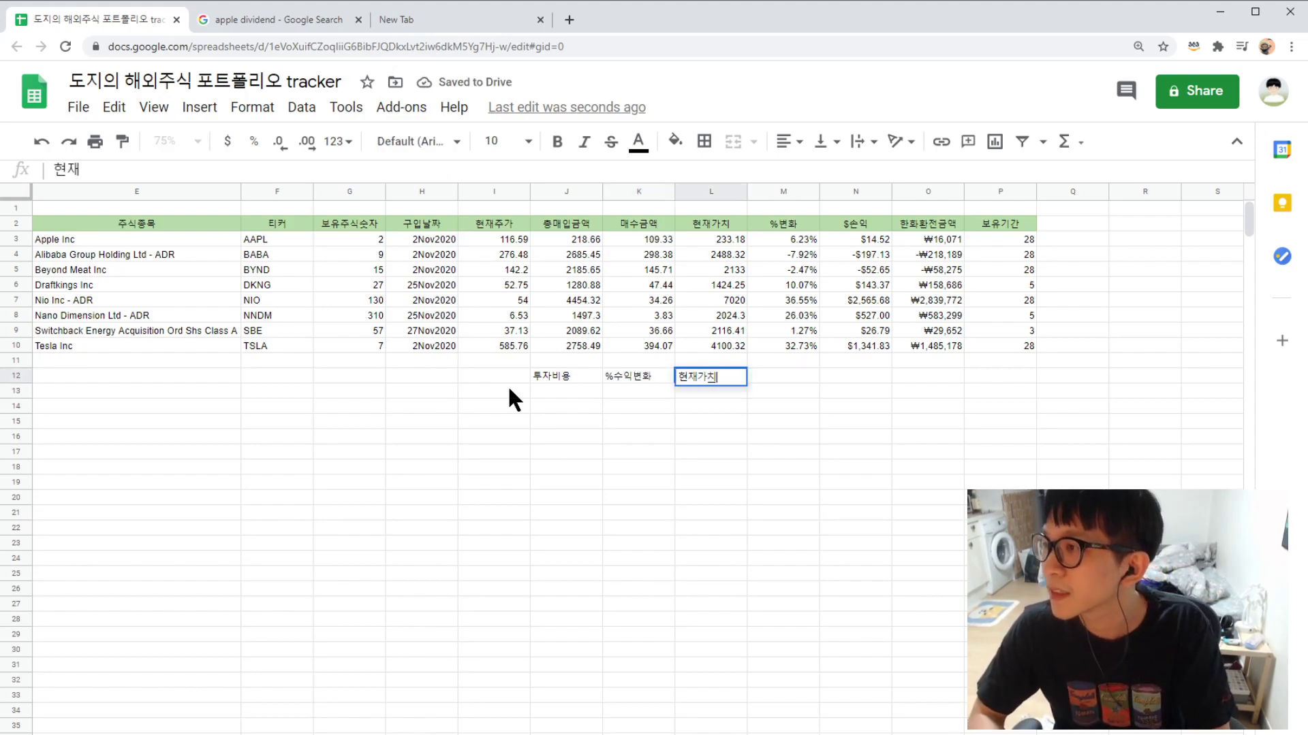
pyautogui.press('Return')
pyautogui.moveTo(548, 378); pyautogui.dragTo(688, 377)
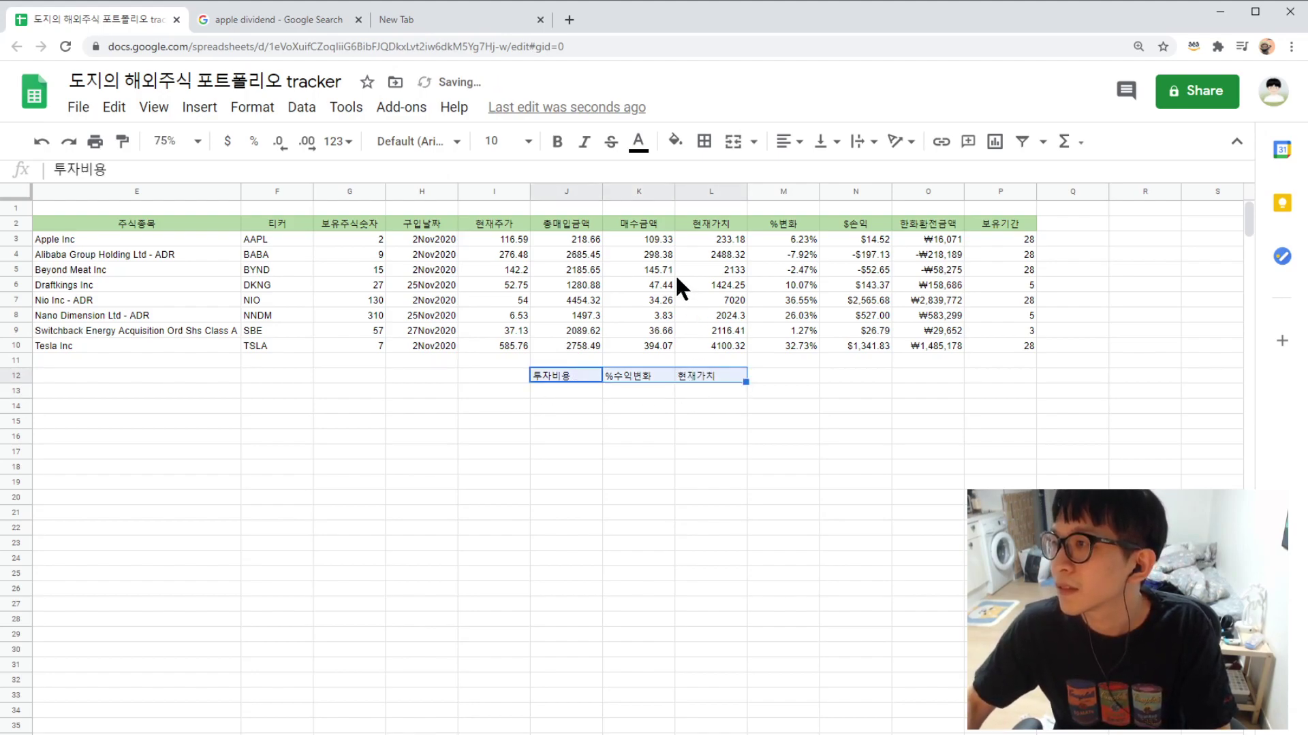
pyautogui.click(123, 141)
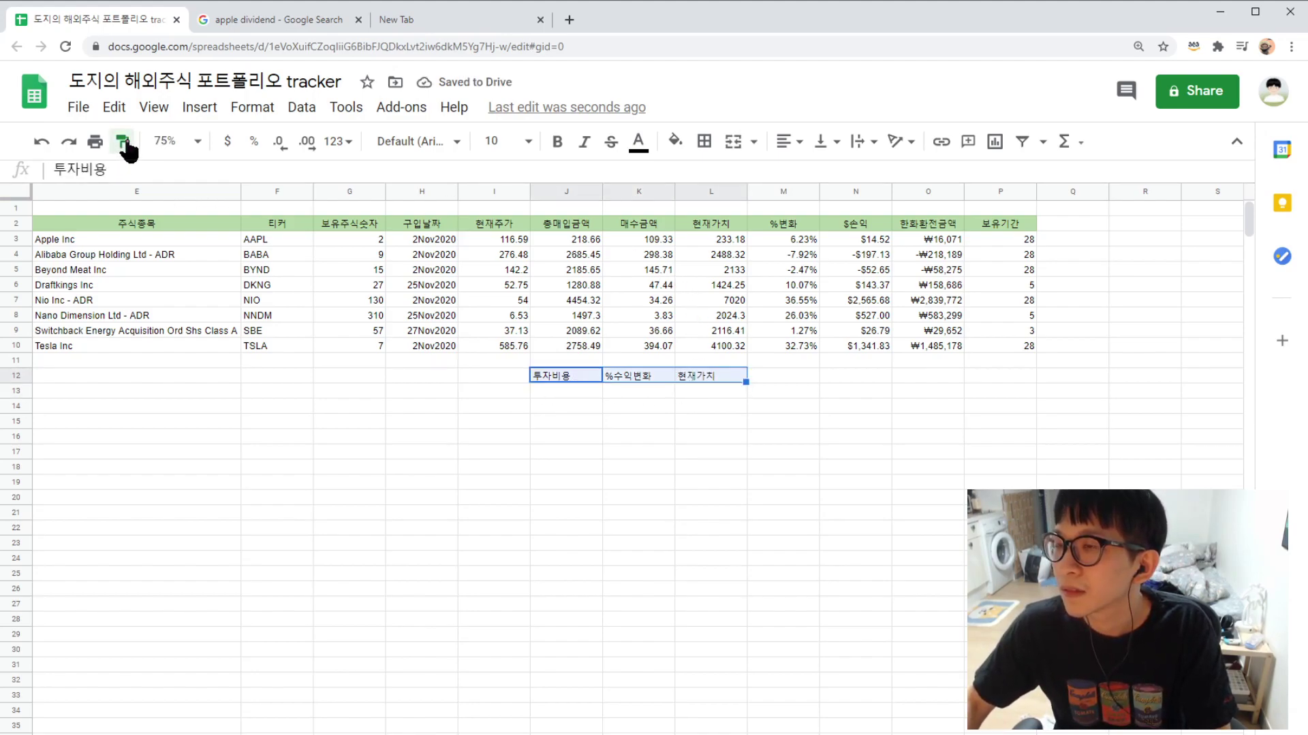
pyautogui.click(491, 231)
pyautogui.hotkey('ctrl', 'z')
pyautogui.click(350, 510)
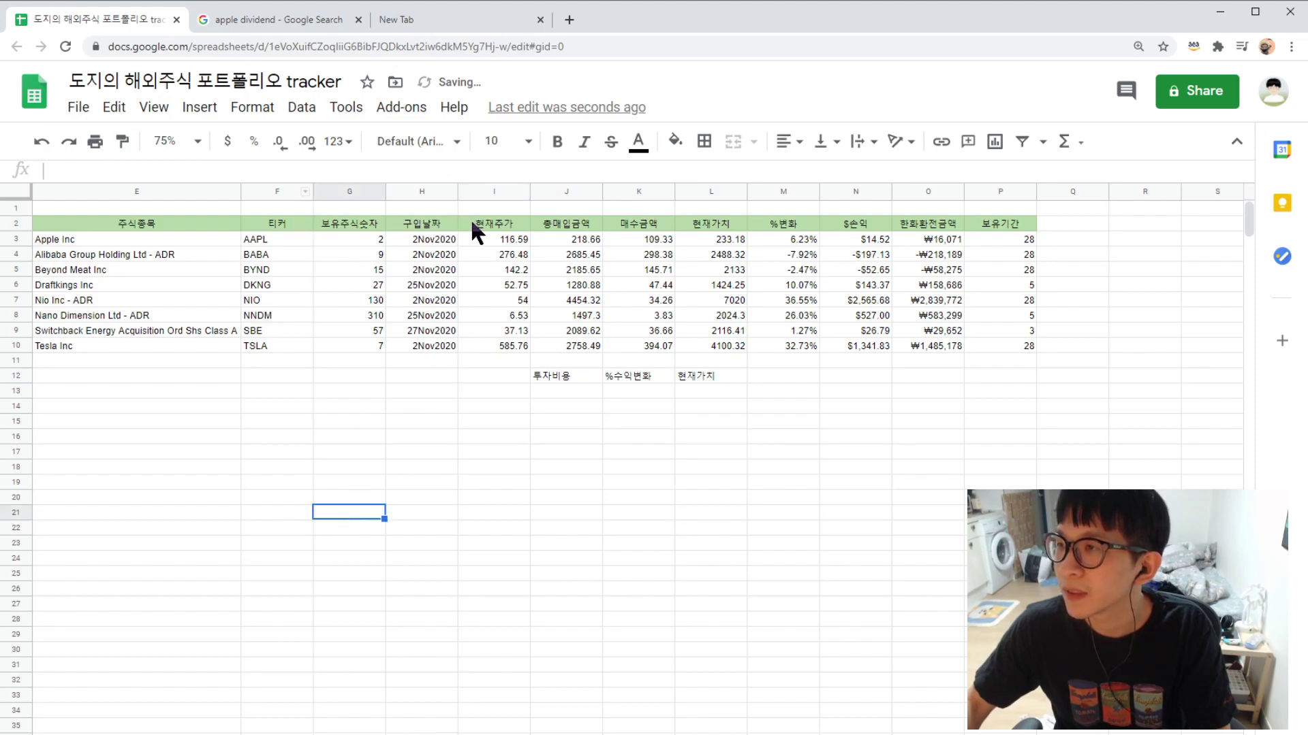
# - Copy the green header formatting from row 2 onto the summary headings in J12:L12
pyautogui.moveTo(471, 223); pyautogui.dragTo(650, 225)
pyautogui.click(123, 141)
pyautogui.moveTo(545, 375)
pyautogui.mouseDown()
pyautogui.moveTo(733, 394)
pyautogui.moveTo(728, 380)
pyautogui.mouseUp()
# - Try to total the purchase amounts in J13 with the plain range formula =J3:J10, and clear the cell
pyautogui.click(583, 391)
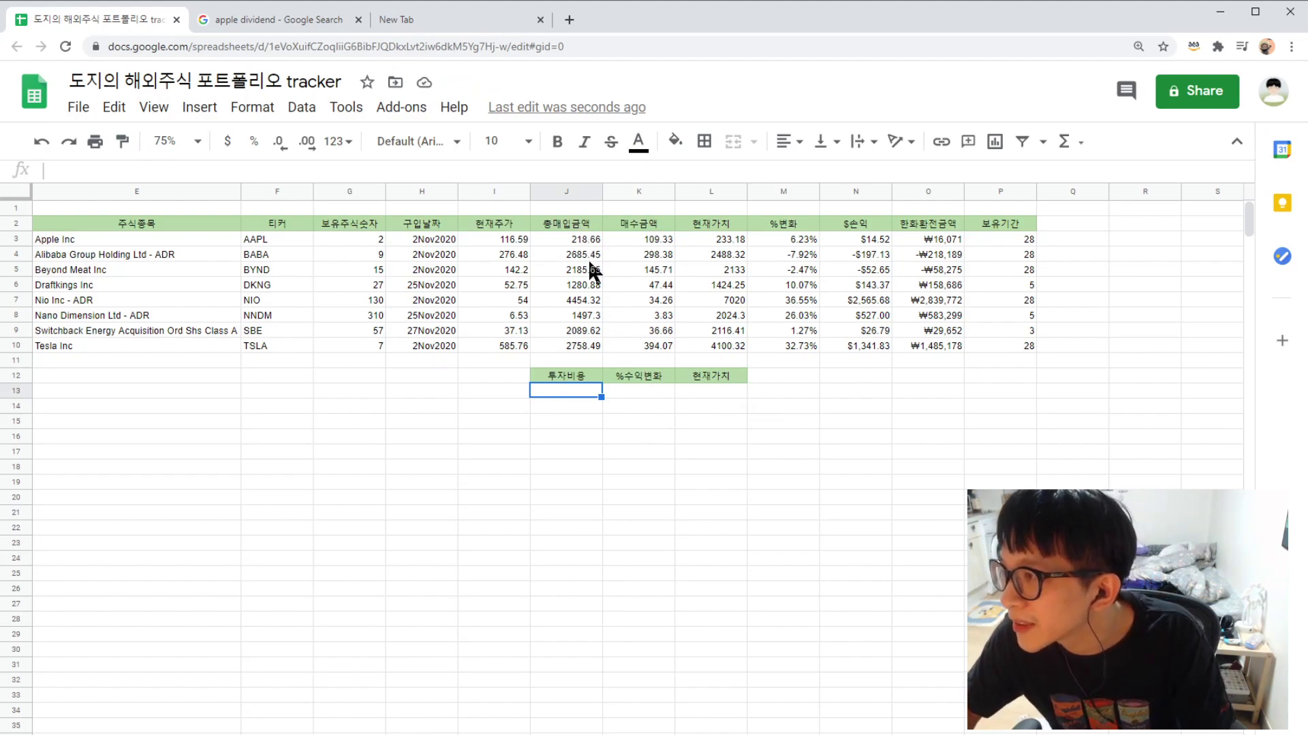
pyautogui.write('+')
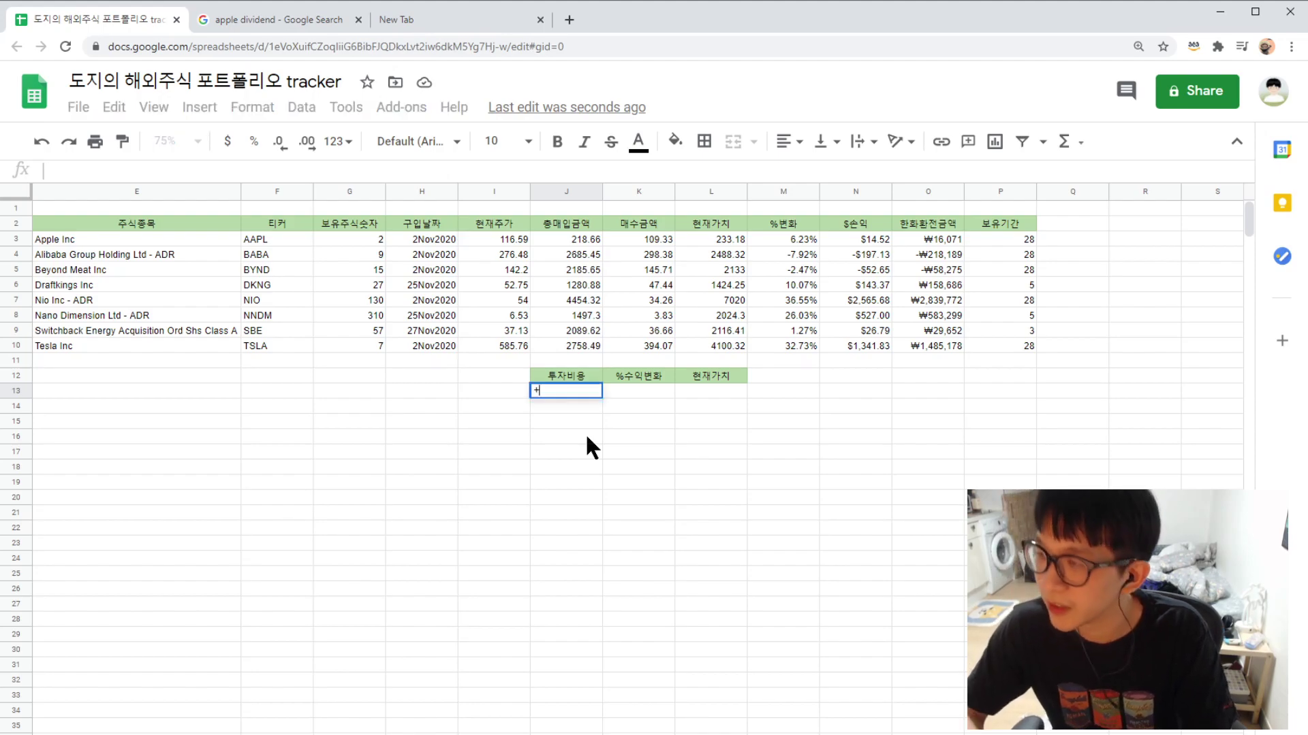
pyautogui.moveTo(564, 236); pyautogui.dragTo(571, 346)
pyautogui.press('Return')
pyautogui.click(581, 334)
pyautogui.click(573, 389)
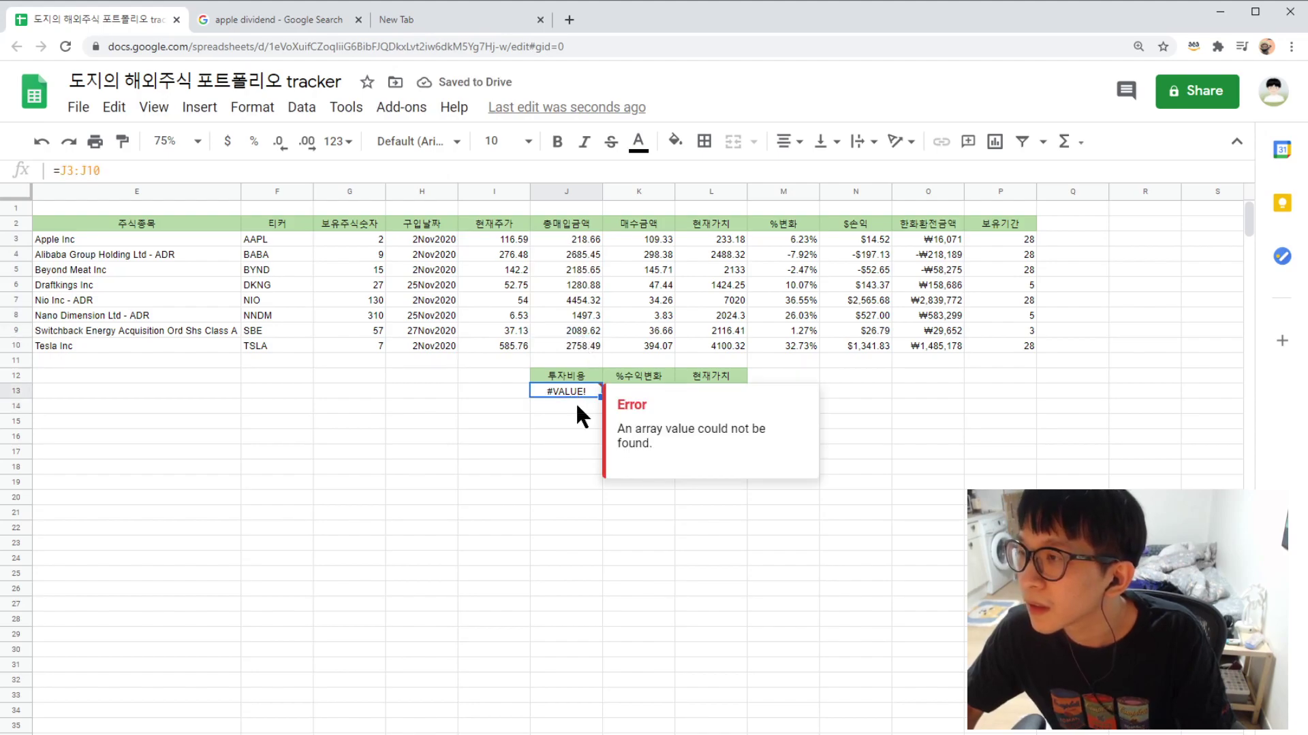
pyautogui.press('Delete')
# - Total the 총매입금액 column under 투자비용 in J13 with a sum formula over J3:J10
pyautogui.write('+ ')
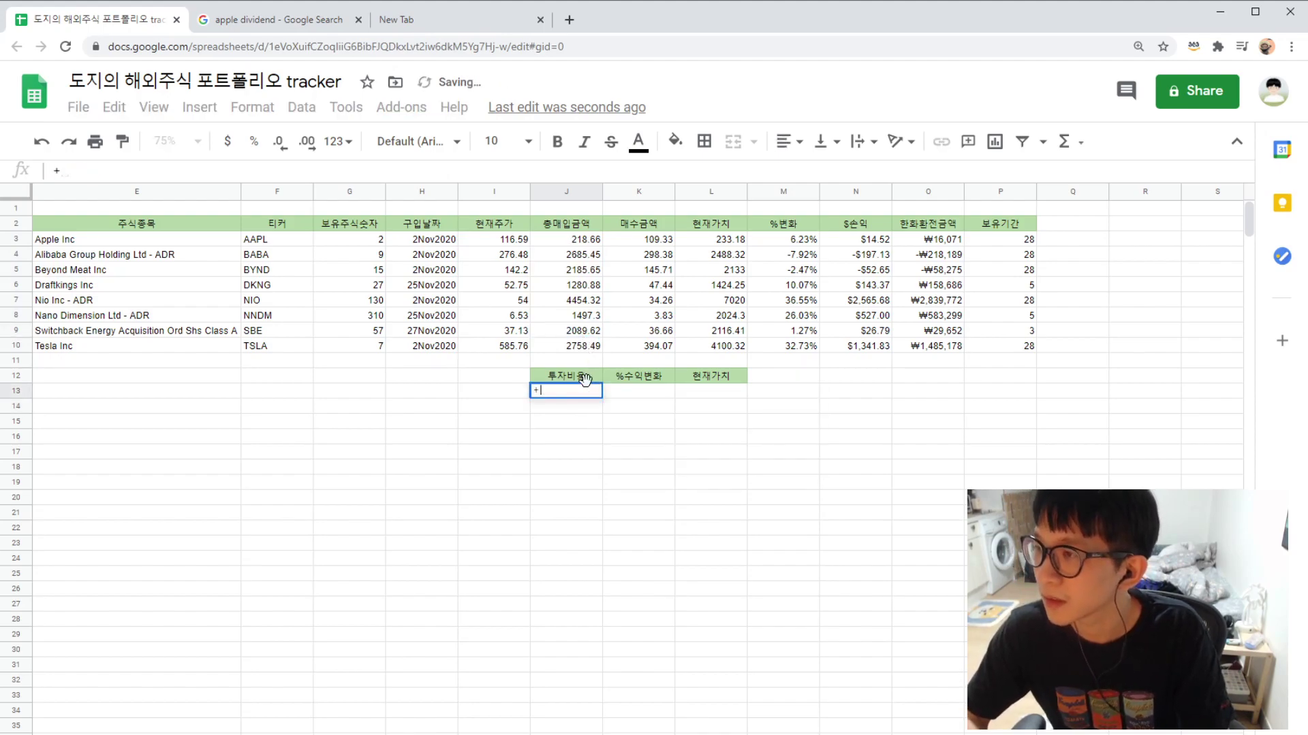
pyautogui.write('sum(')
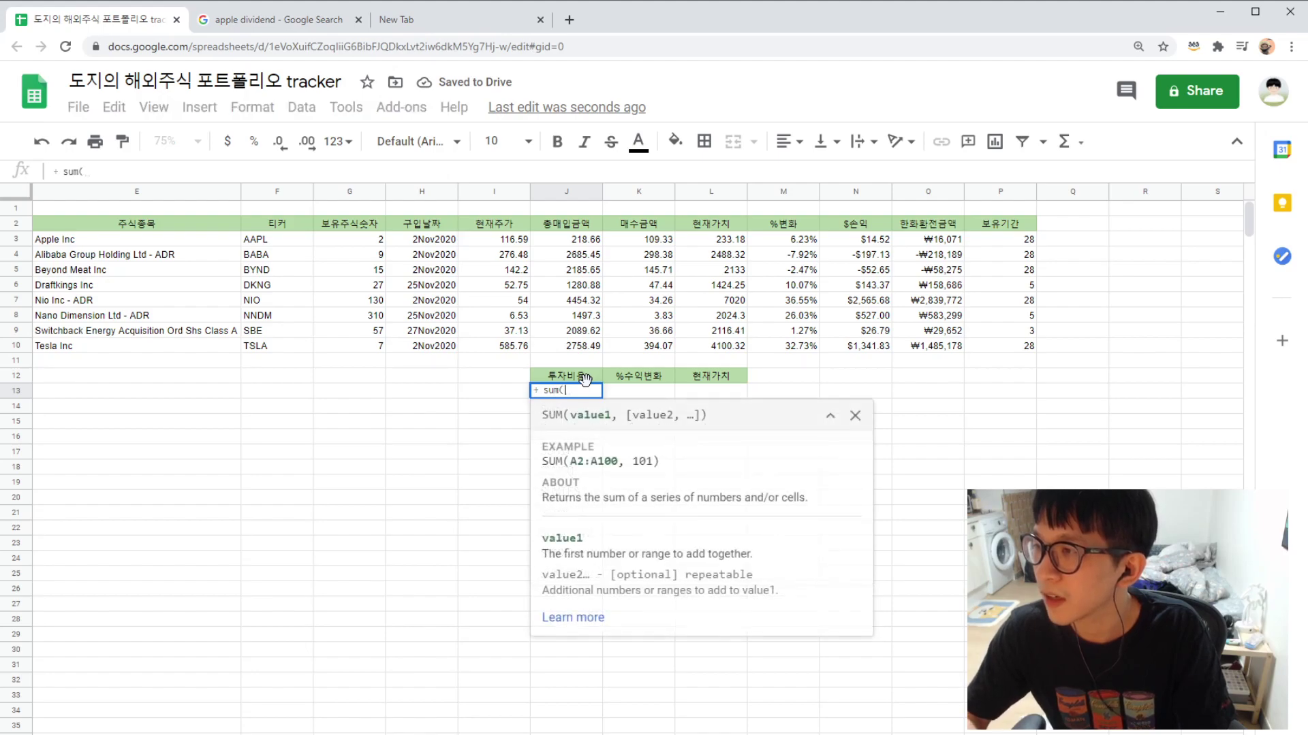
pyautogui.moveTo(583, 248); pyautogui.dragTo(583, 346)
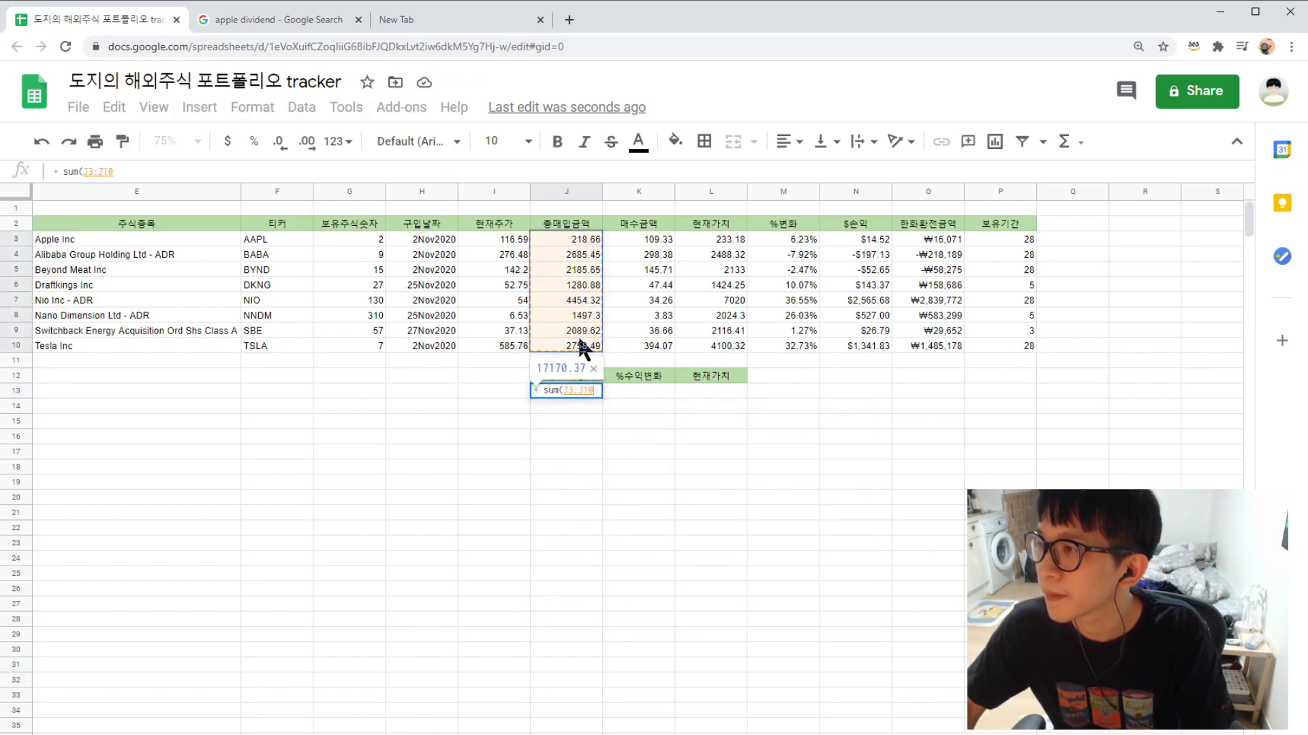
pyautogui.press('Return')
pyautogui.click(638, 679)
pyautogui.click(582, 392)
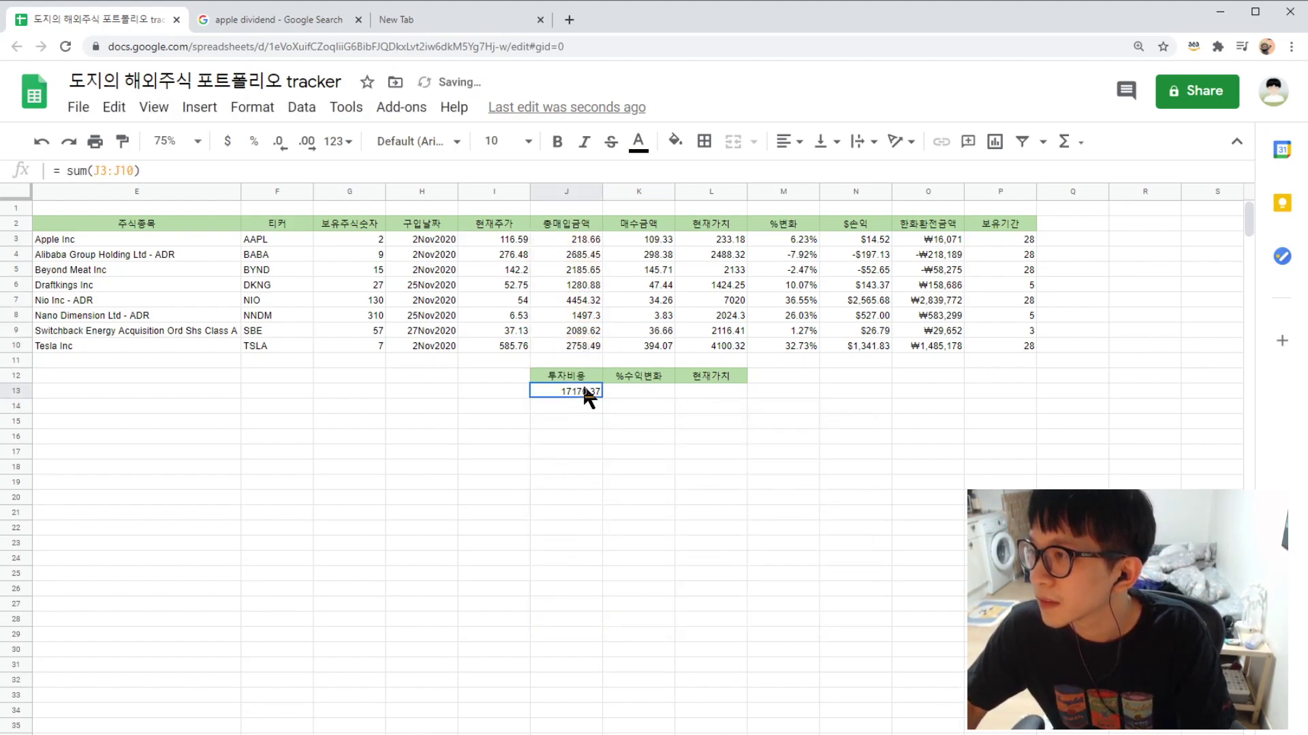
# - Format the 총매입금액 values in J3:J10 as dollar currency with two decimals
pyautogui.moveTo(578, 242); pyautogui.dragTo(575, 346)
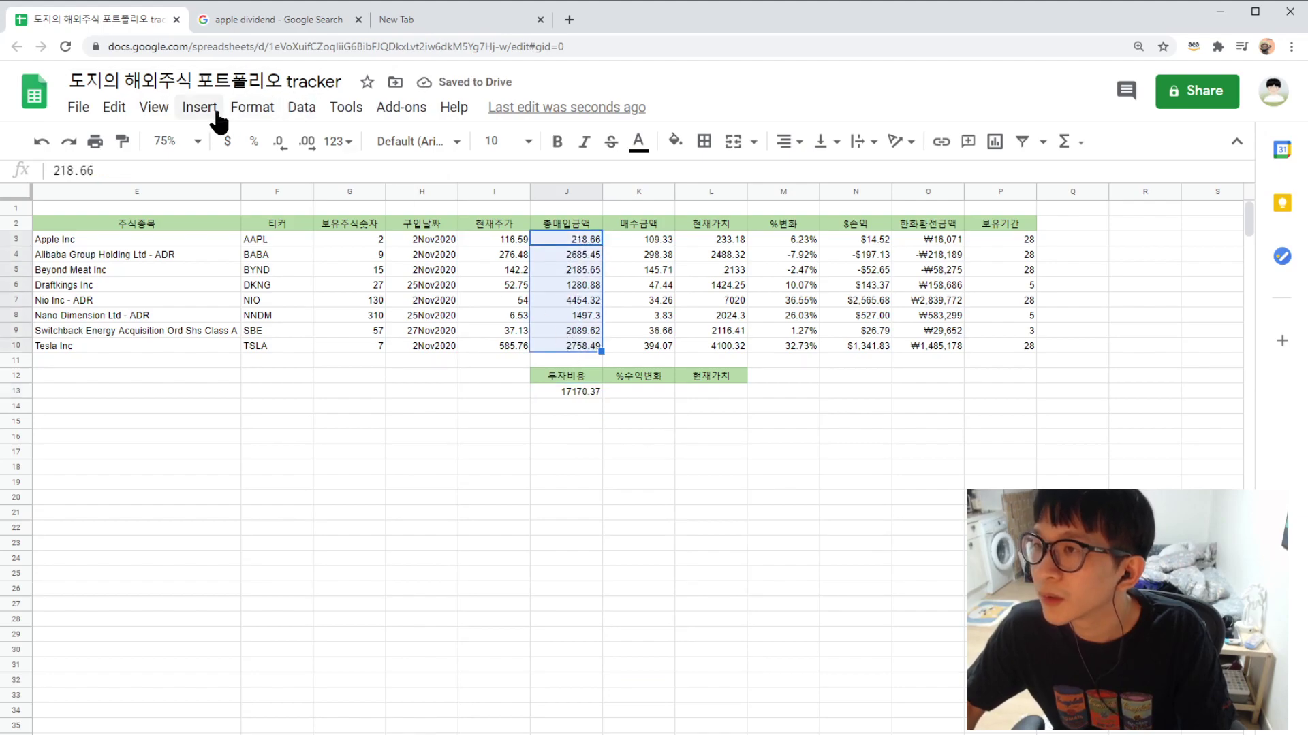
pyautogui.click(252, 107)
pyautogui.moveTo(336, 186)
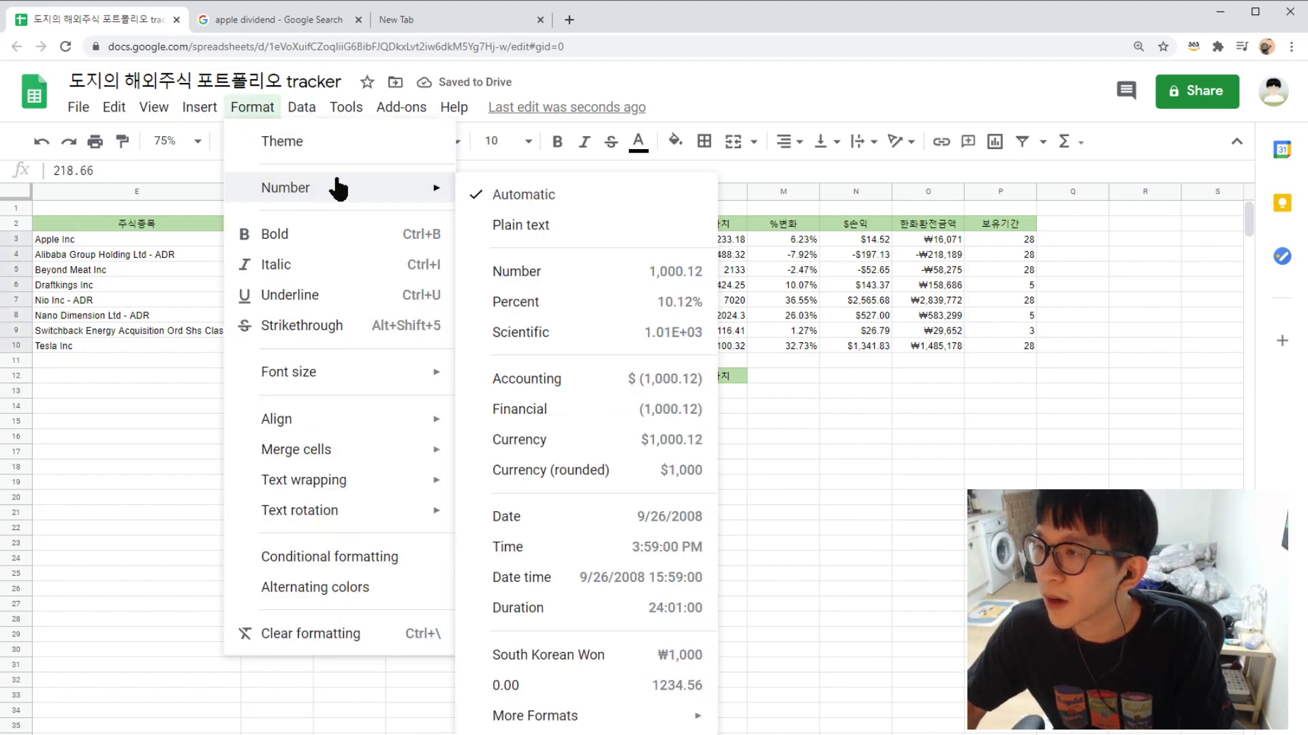
pyautogui.click(619, 446)
pyautogui.click(481, 377)
pyautogui.moveTo(510, 245); pyautogui.dragTo(514, 348)
pyautogui.click(583, 392)
pyautogui.click(710, 466)
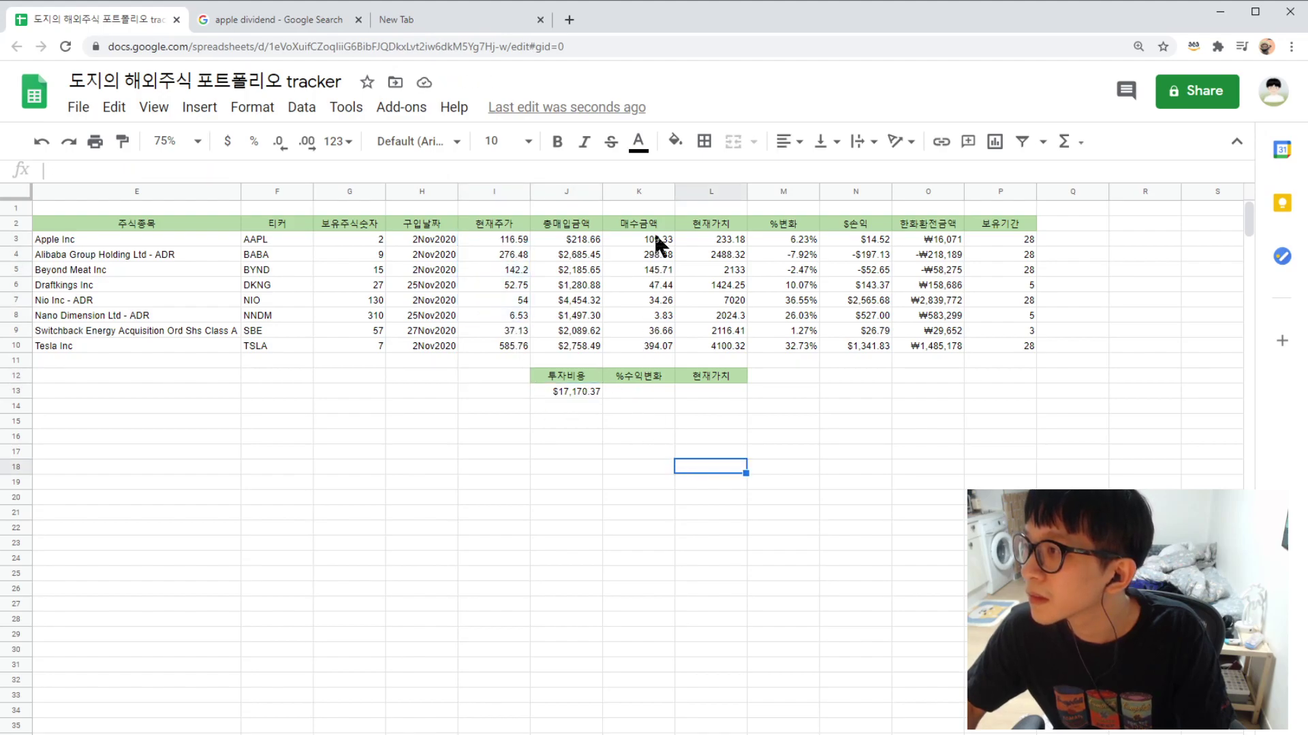
# - Apply the dollar Currency format to the 매수금액 and 현재가치 values in K3:L10
pyautogui.moveTo(657, 243); pyautogui.dragTo(716, 345)
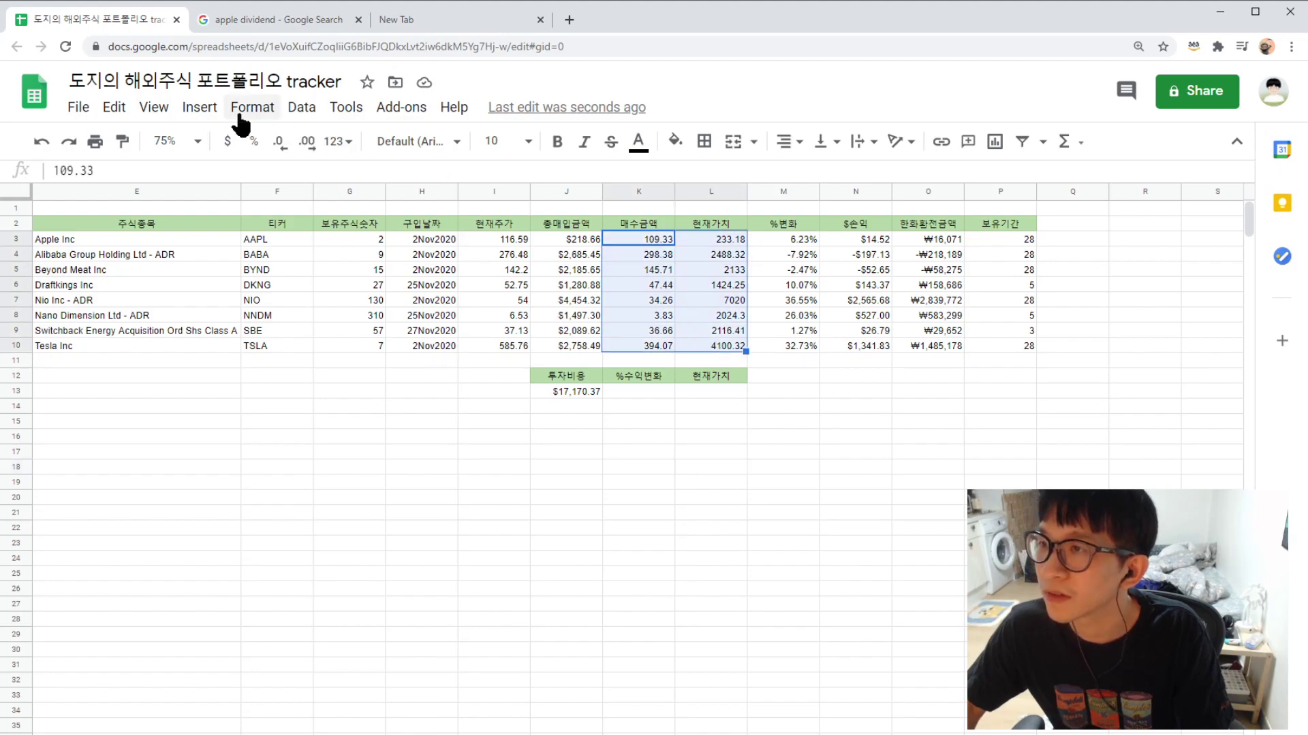
pyautogui.click(238, 115)
pyautogui.moveTo(313, 184)
pyautogui.click(555, 447)
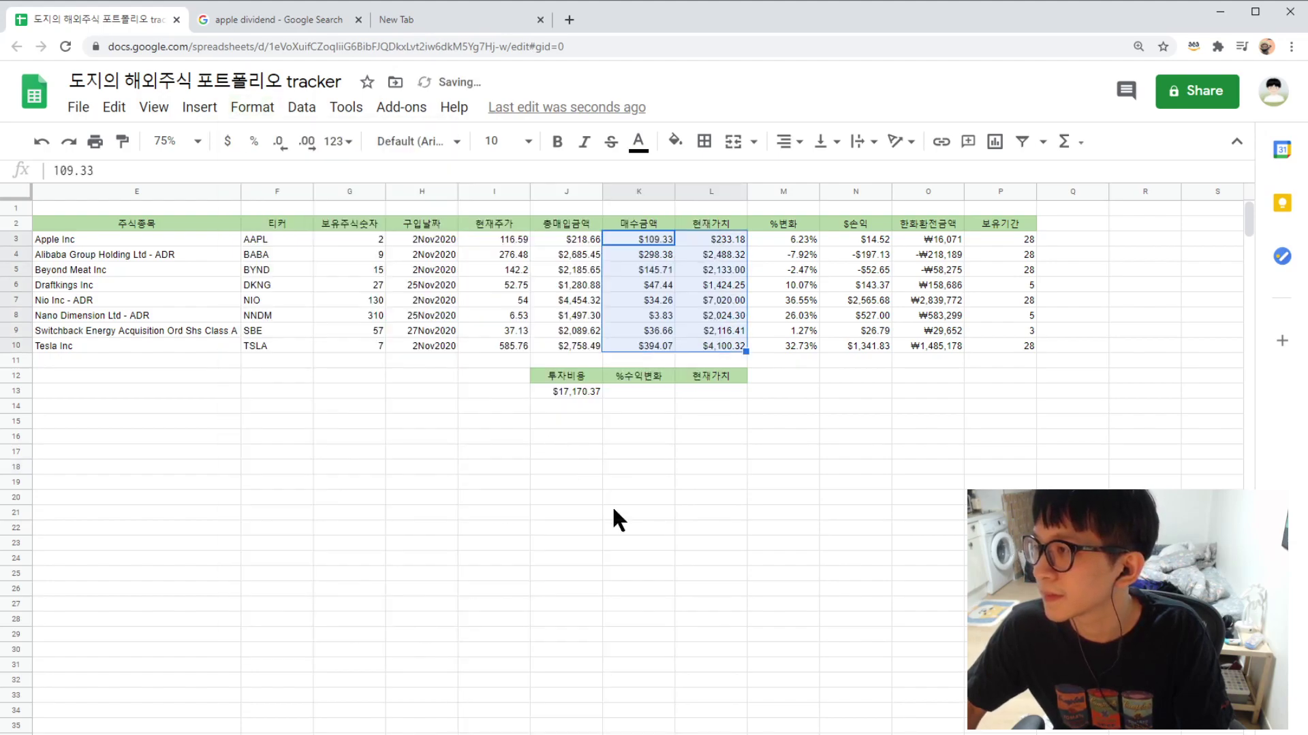
pyautogui.click(638, 573)
# - Total the 현재가치 column in L13 with a sum formula over L3:L10
pyautogui.click(641, 389)
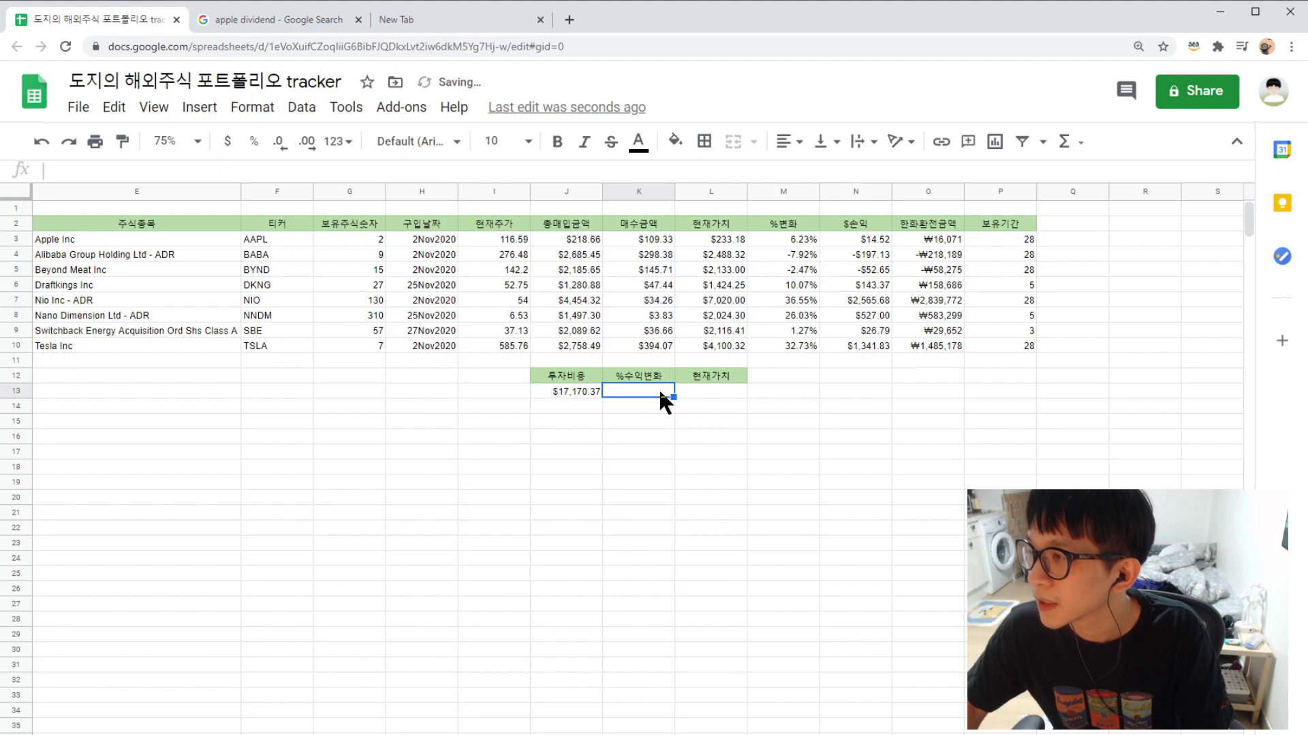
pyautogui.click(715, 388)
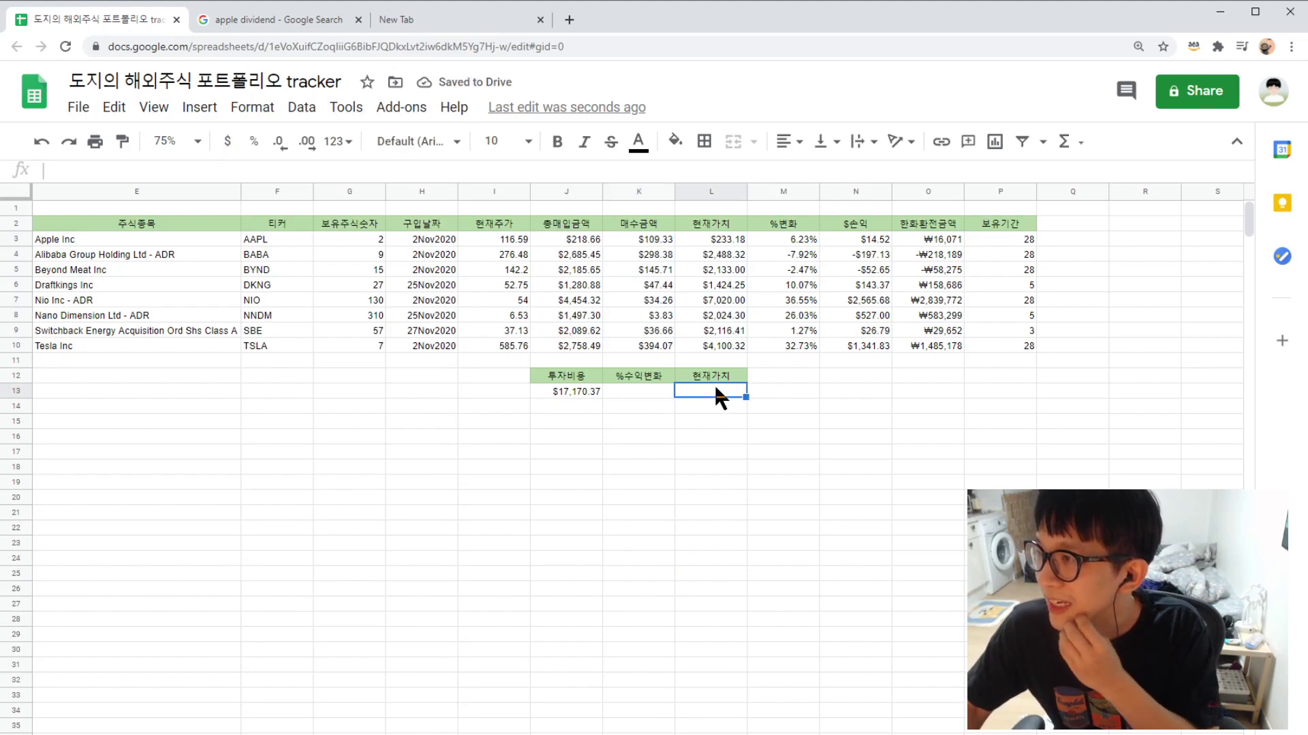
pyautogui.write('+')
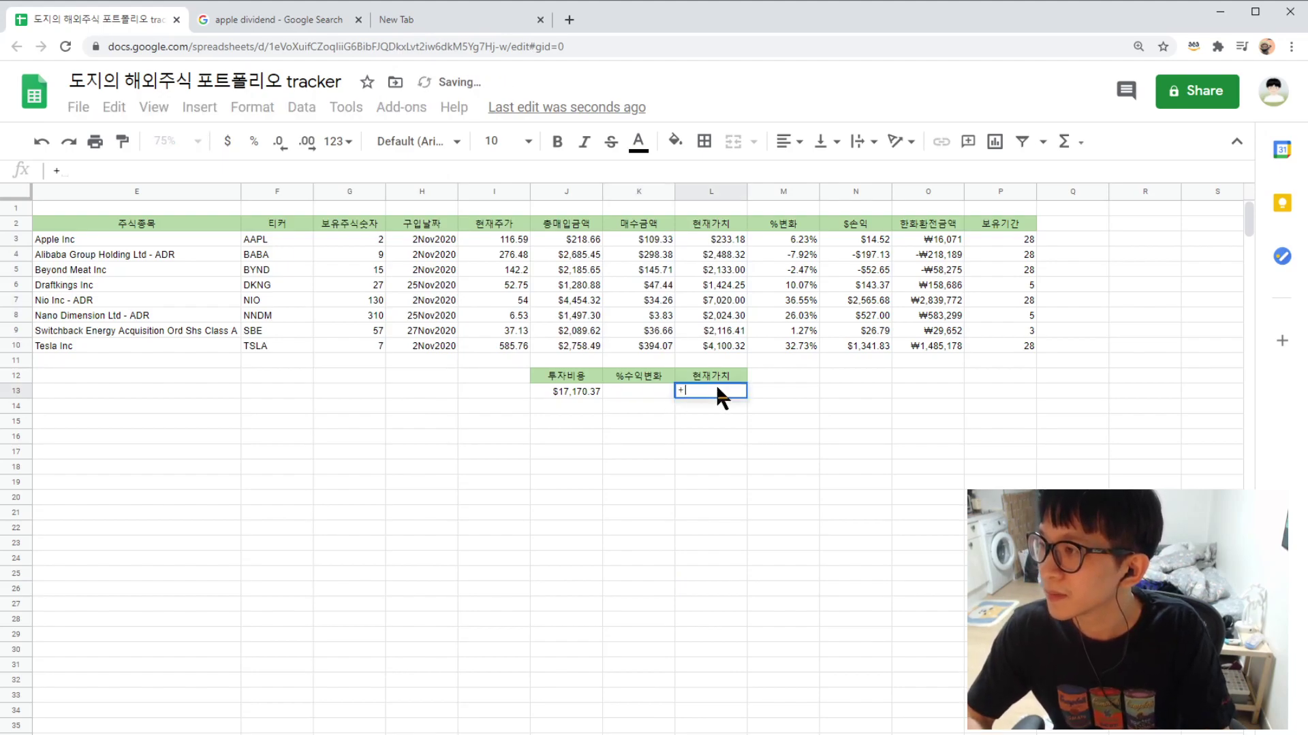
pyautogui.write('sum(')
pyautogui.moveTo(717, 239); pyautogui.dragTo(714, 346)
pyautogui.press('Return')
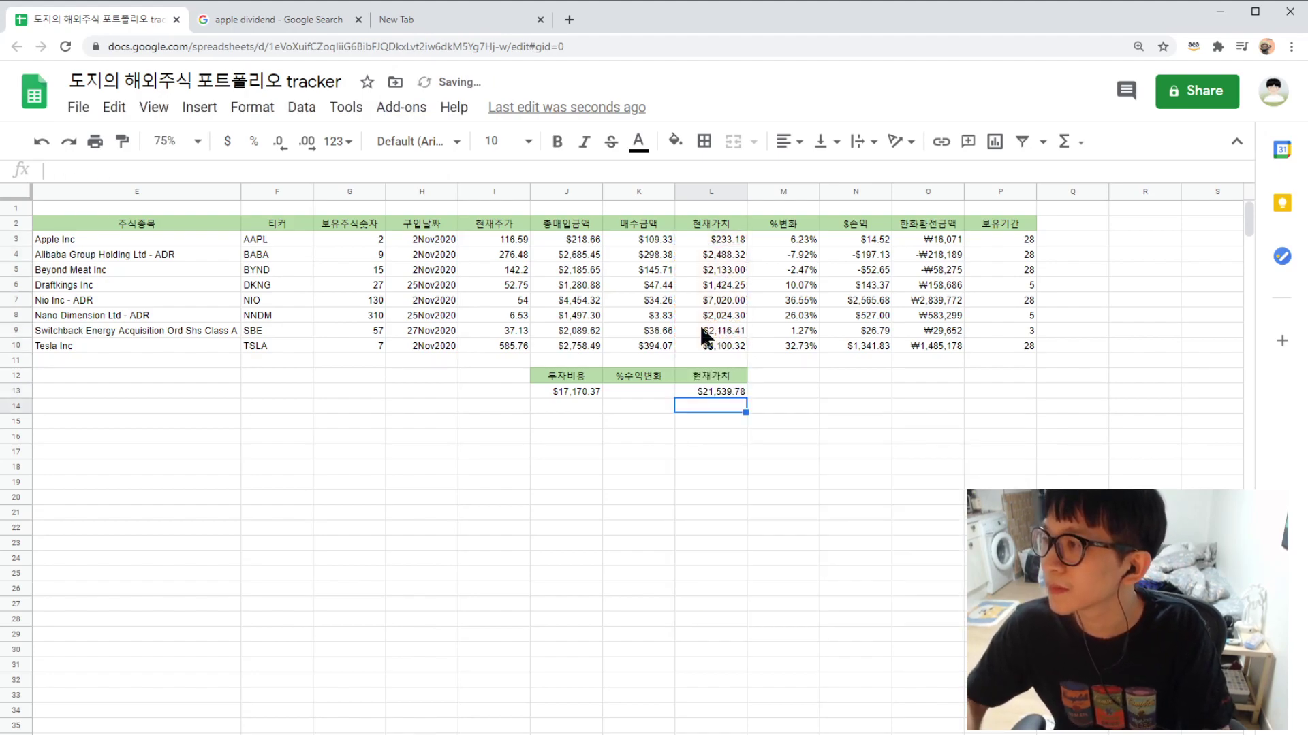
pyautogui.click(624, 585)
pyautogui.click(698, 449)
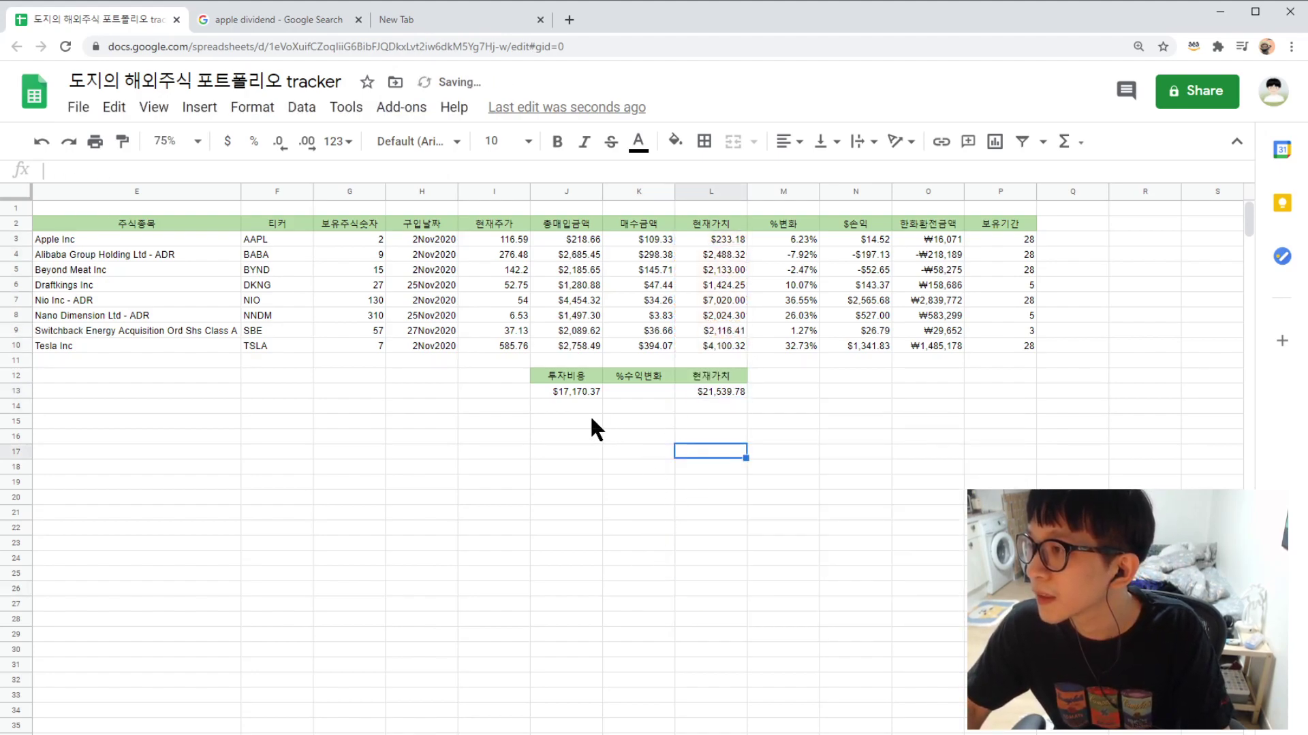
# - Calculate the %수익변화 in K13 with the formula =(L13-J13)/L13
pyautogui.click(562, 394)
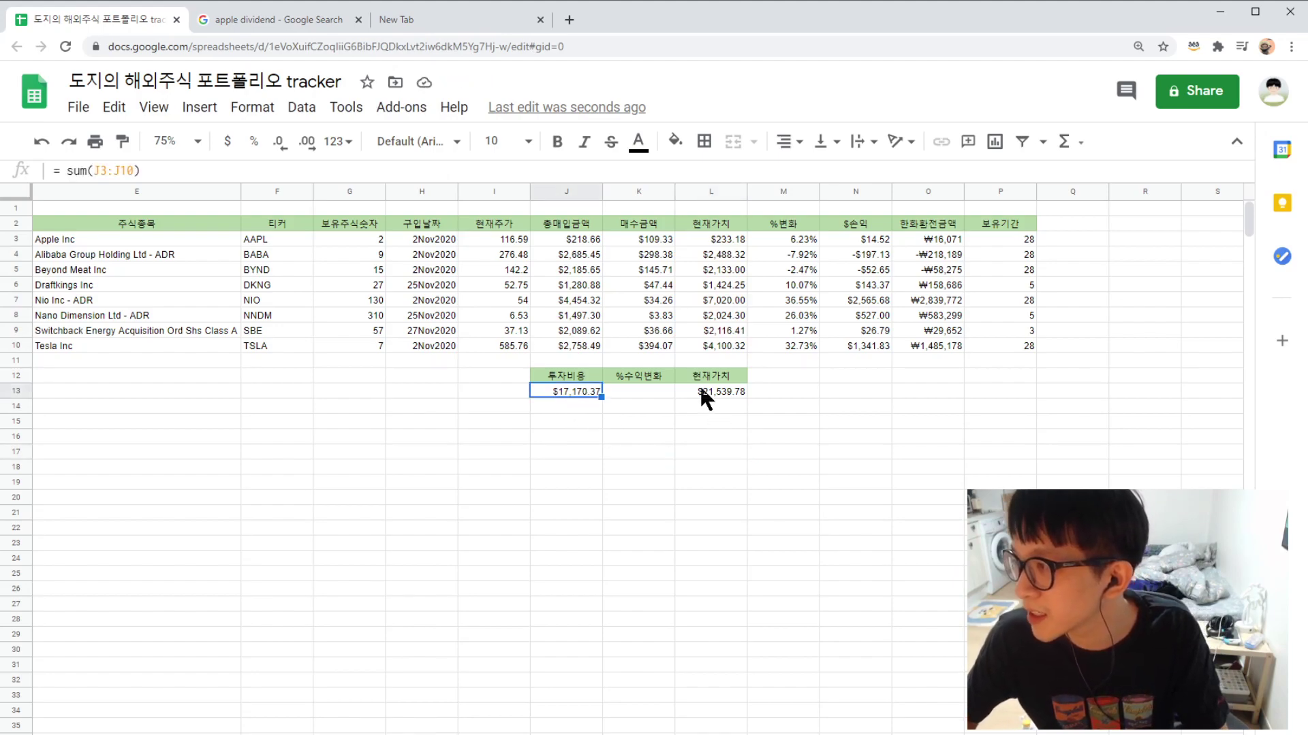
pyautogui.click(559, 407)
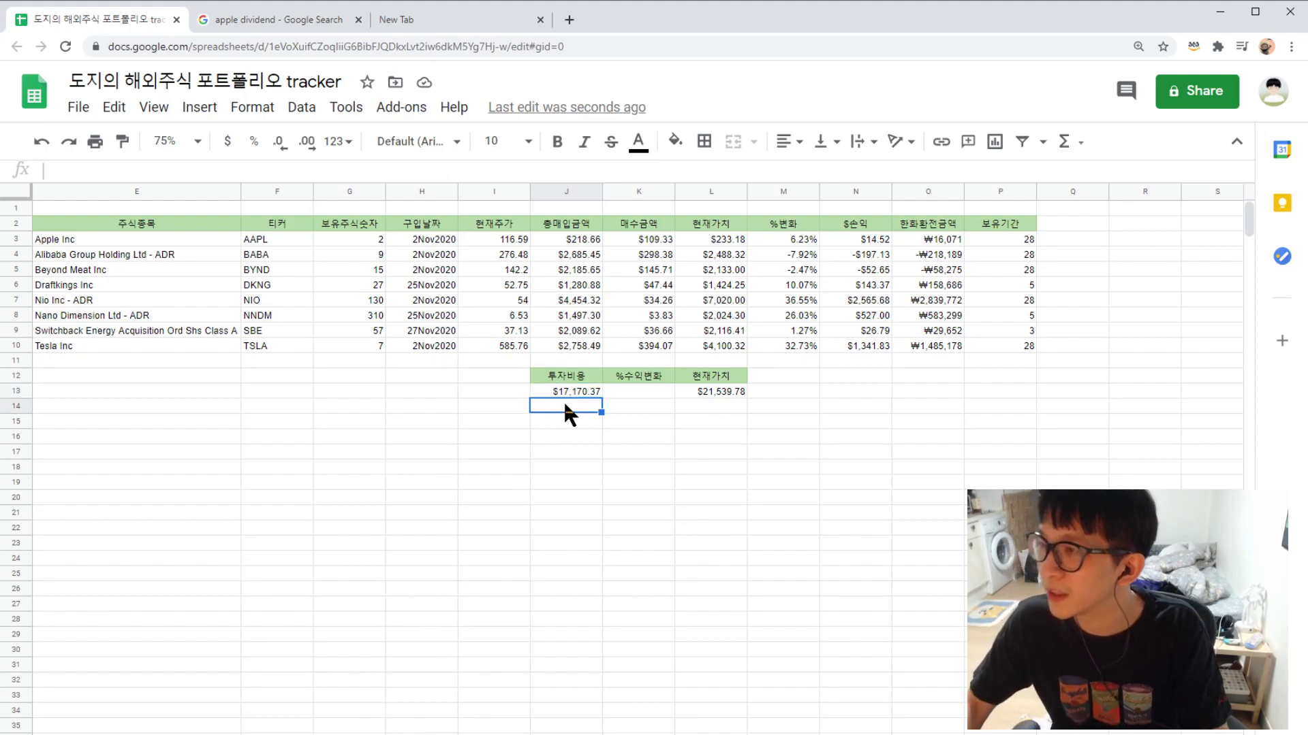
pyautogui.click(646, 395)
pyautogui.write('+')
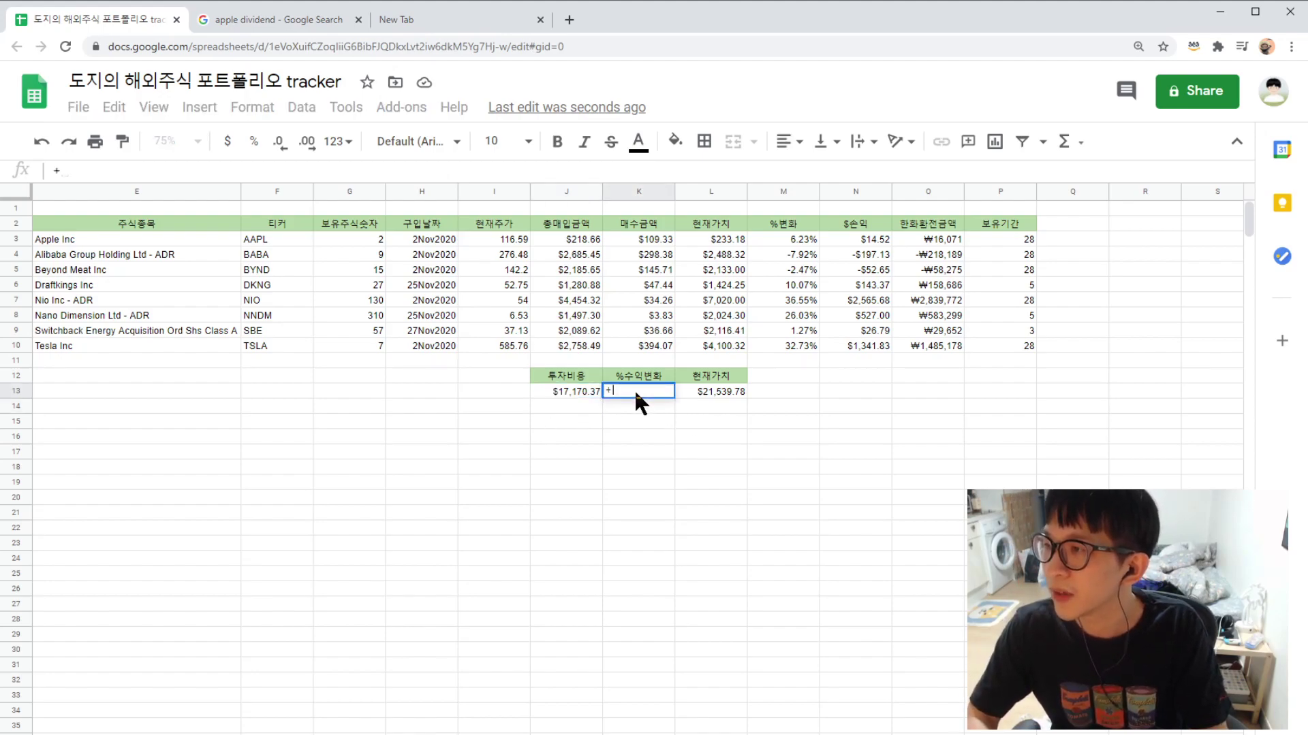
pyautogui.write('(')
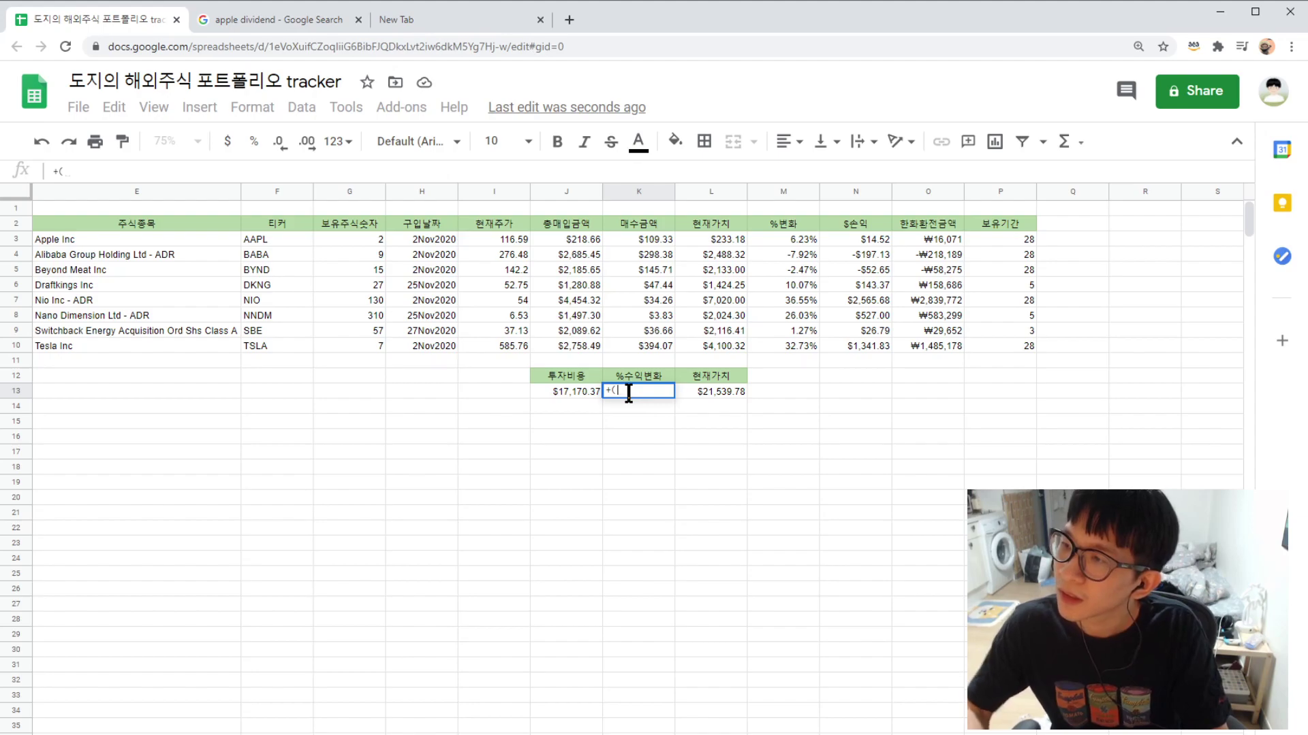
pyautogui.press('BackSpace')
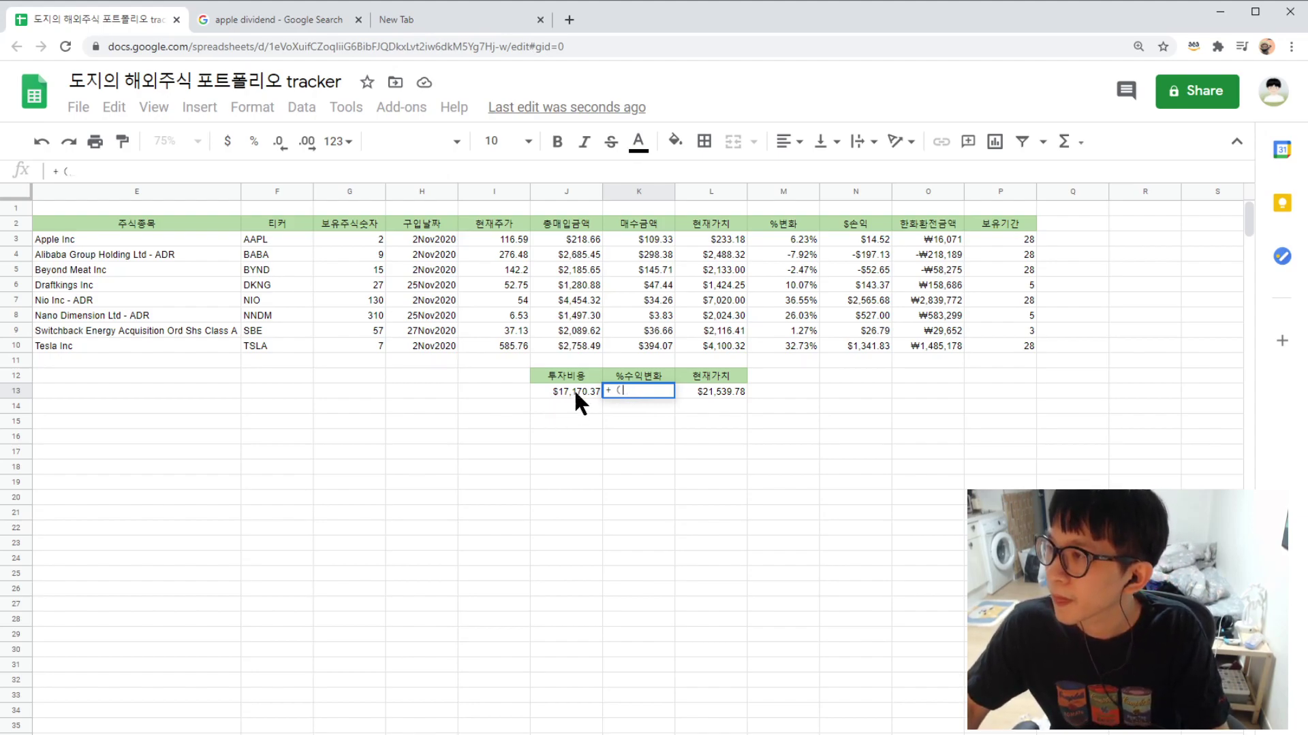
pyautogui.click(706, 389)
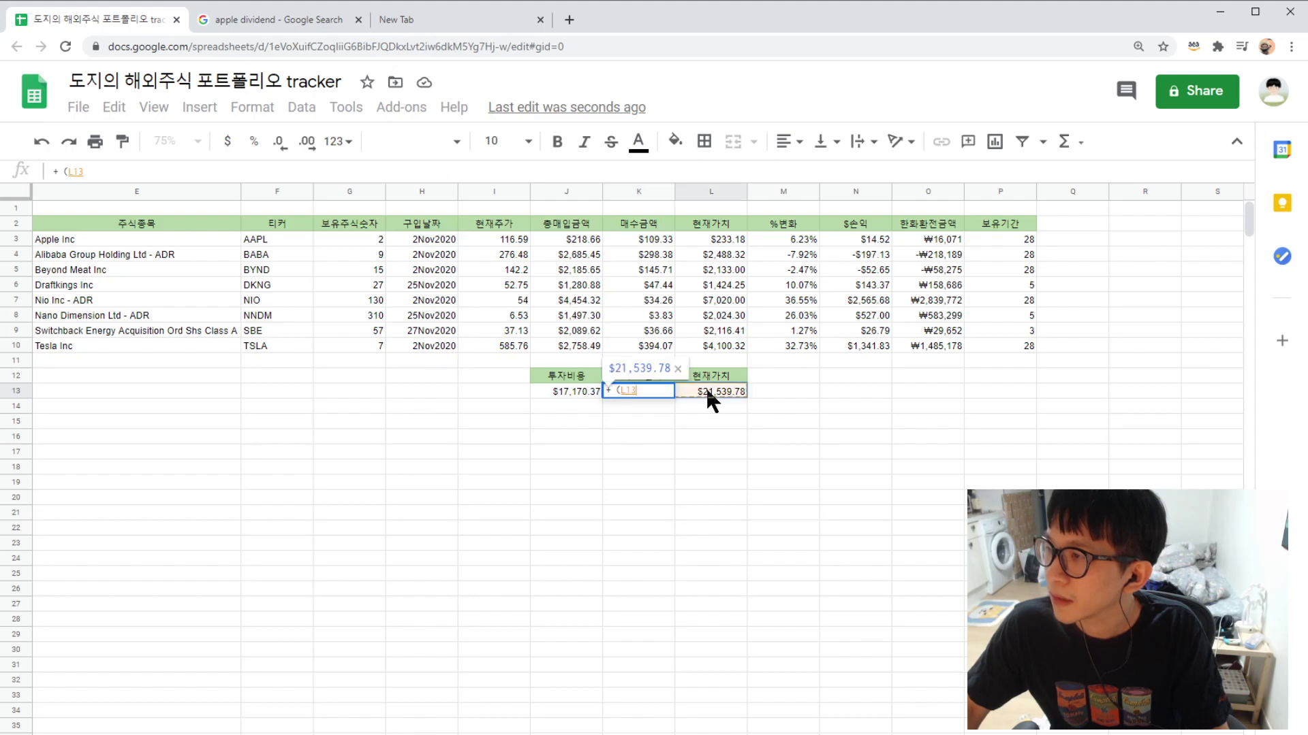
pyautogui.write('-')
pyautogui.click(566, 392)
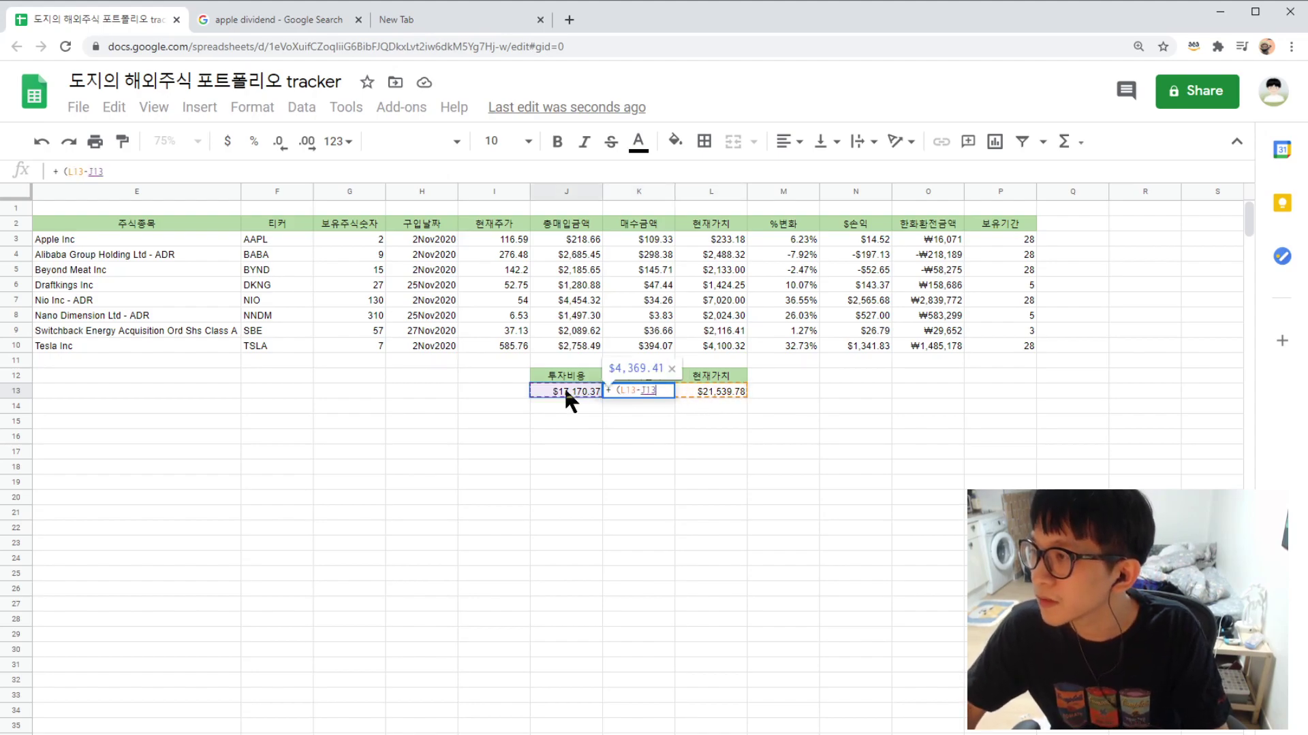
pyautogui.write(')/')
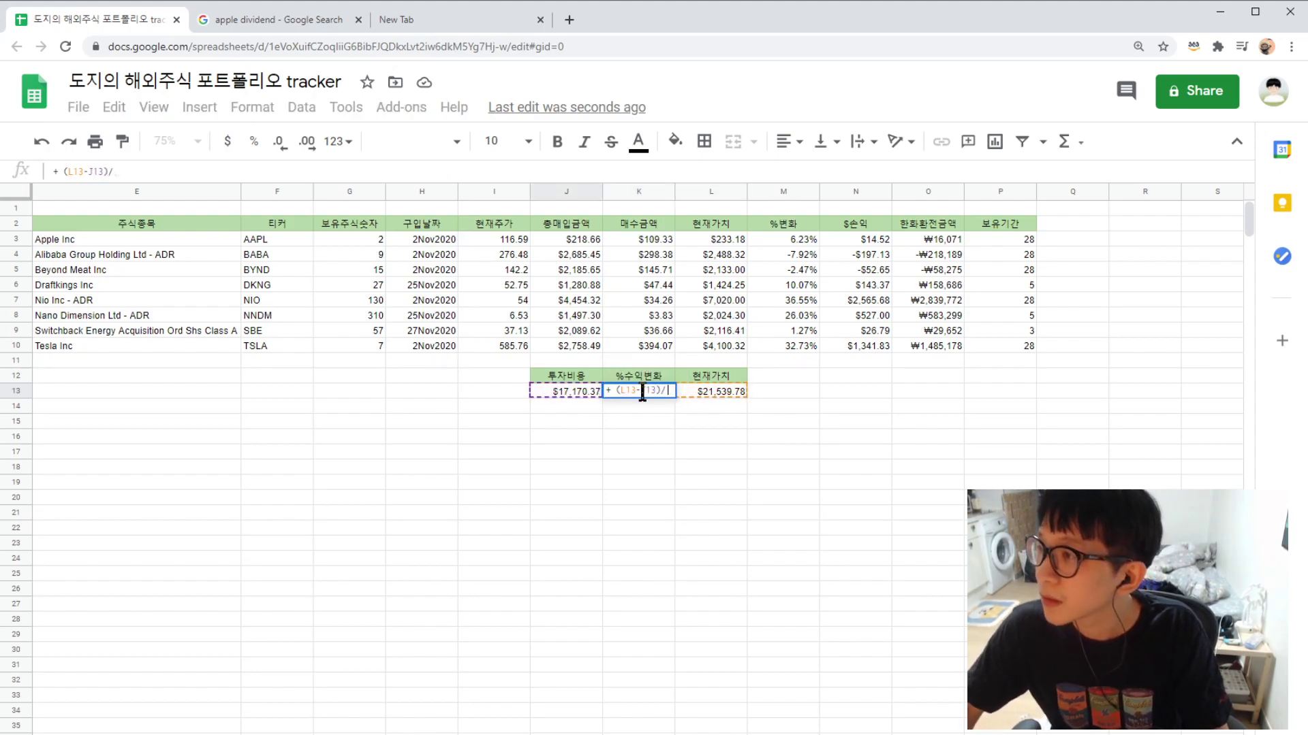
pyautogui.click(697, 388)
pyautogui.press('Return')
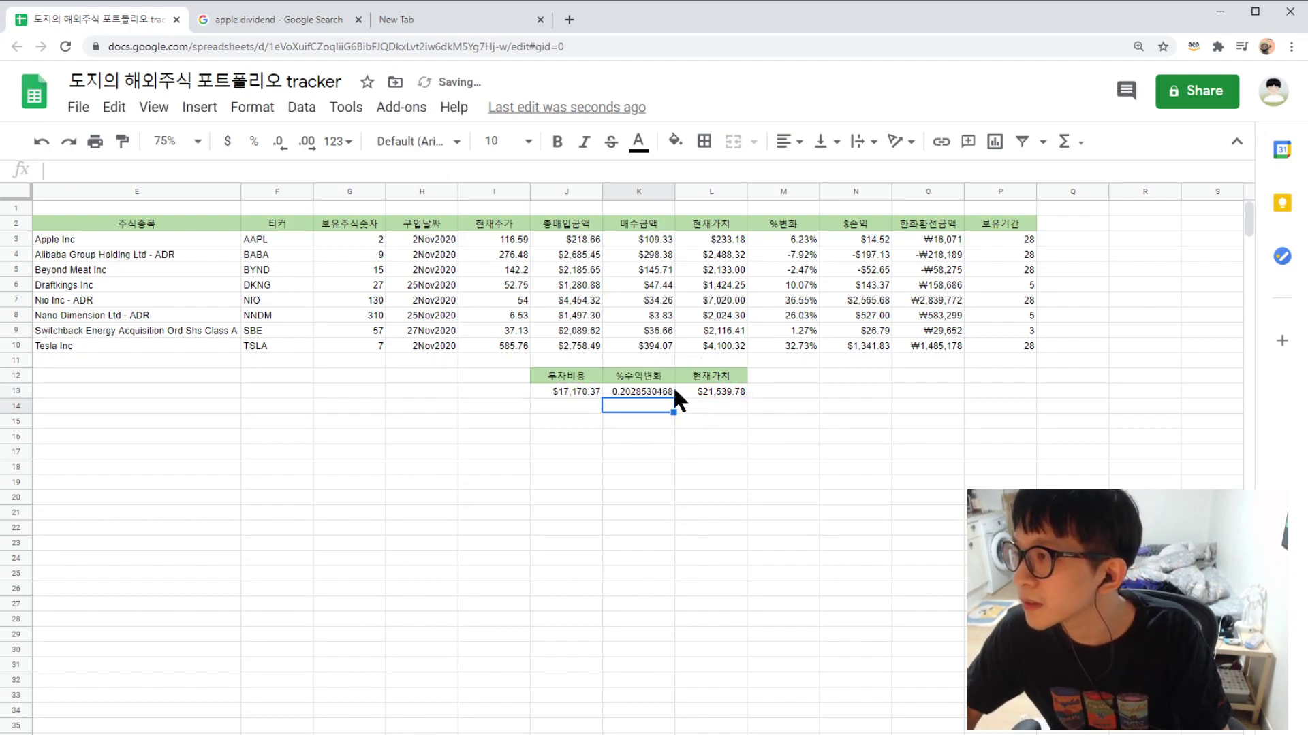
# - Format the %수익변화 result in K13 as Percent
pyautogui.press('Up')
pyautogui.click(204, 109)
pyautogui.moveTo(275, 112)
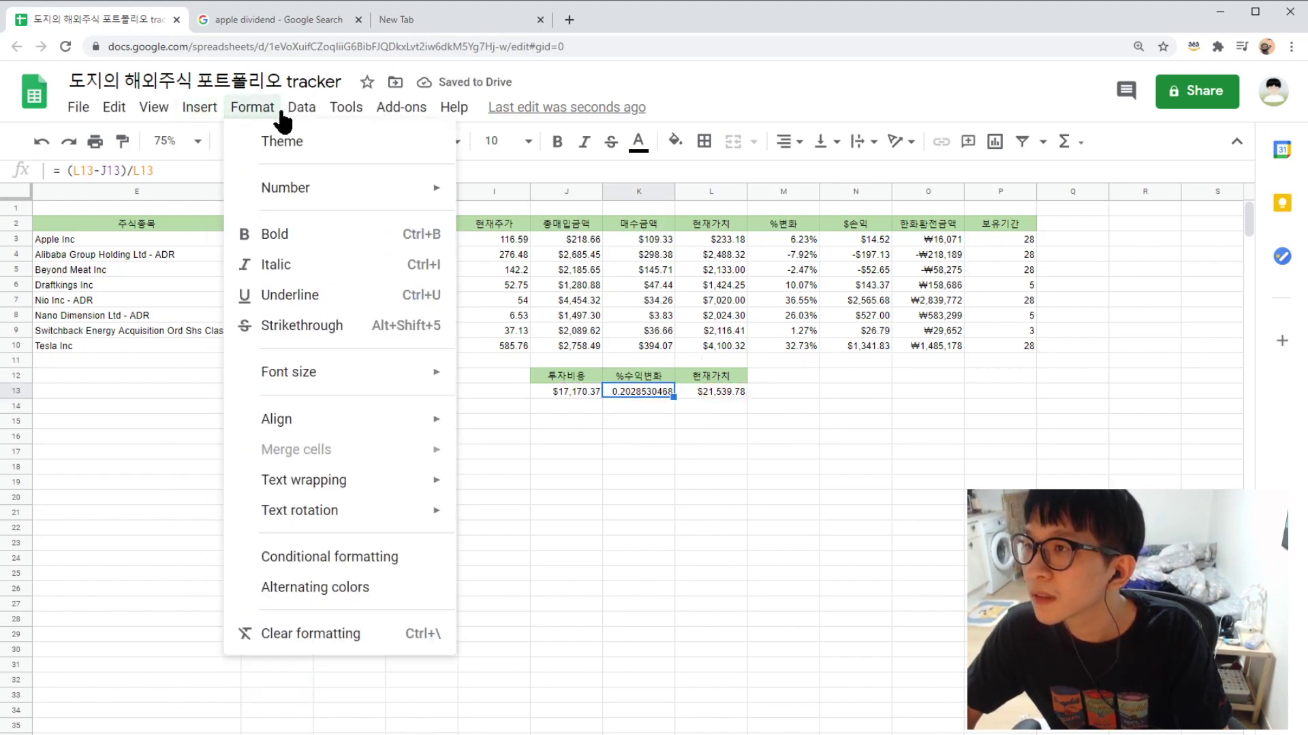
pyautogui.moveTo(385, 204)
pyautogui.click(582, 303)
pyautogui.click(626, 512)
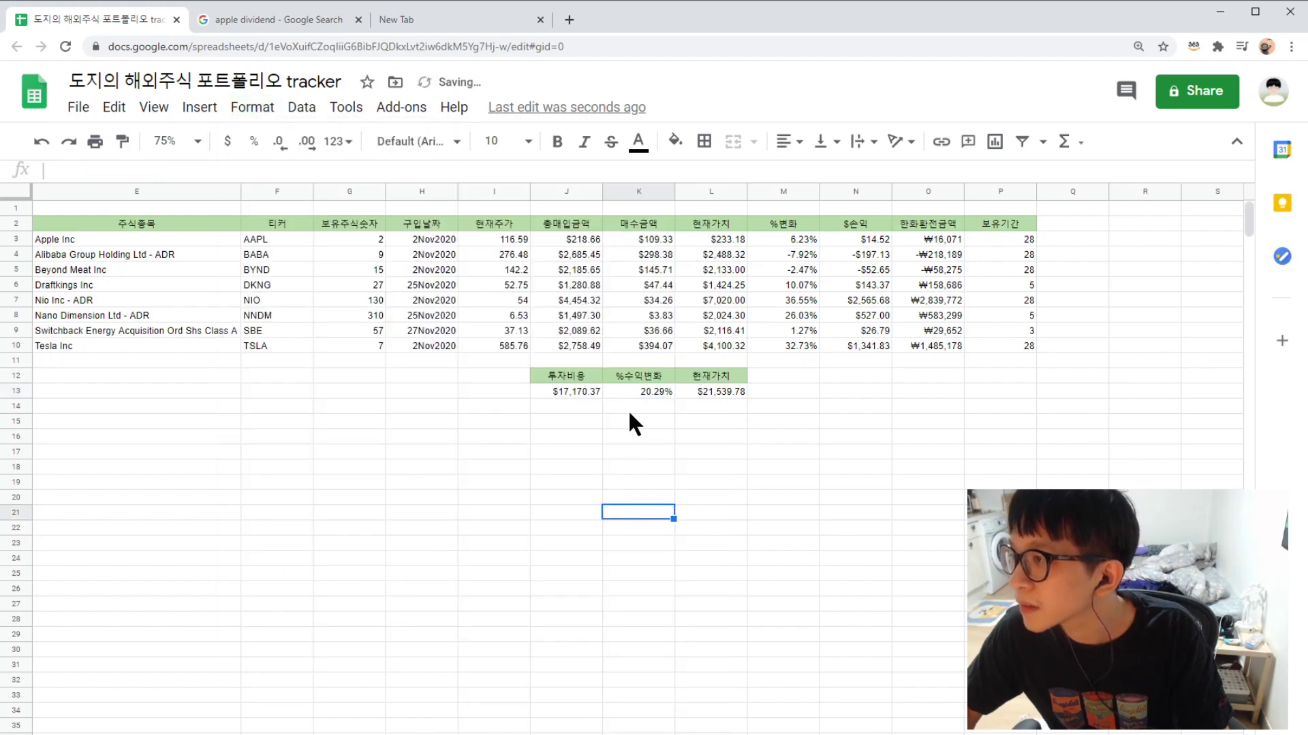
pyautogui.click(648, 390)
pyautogui.click(570, 408)
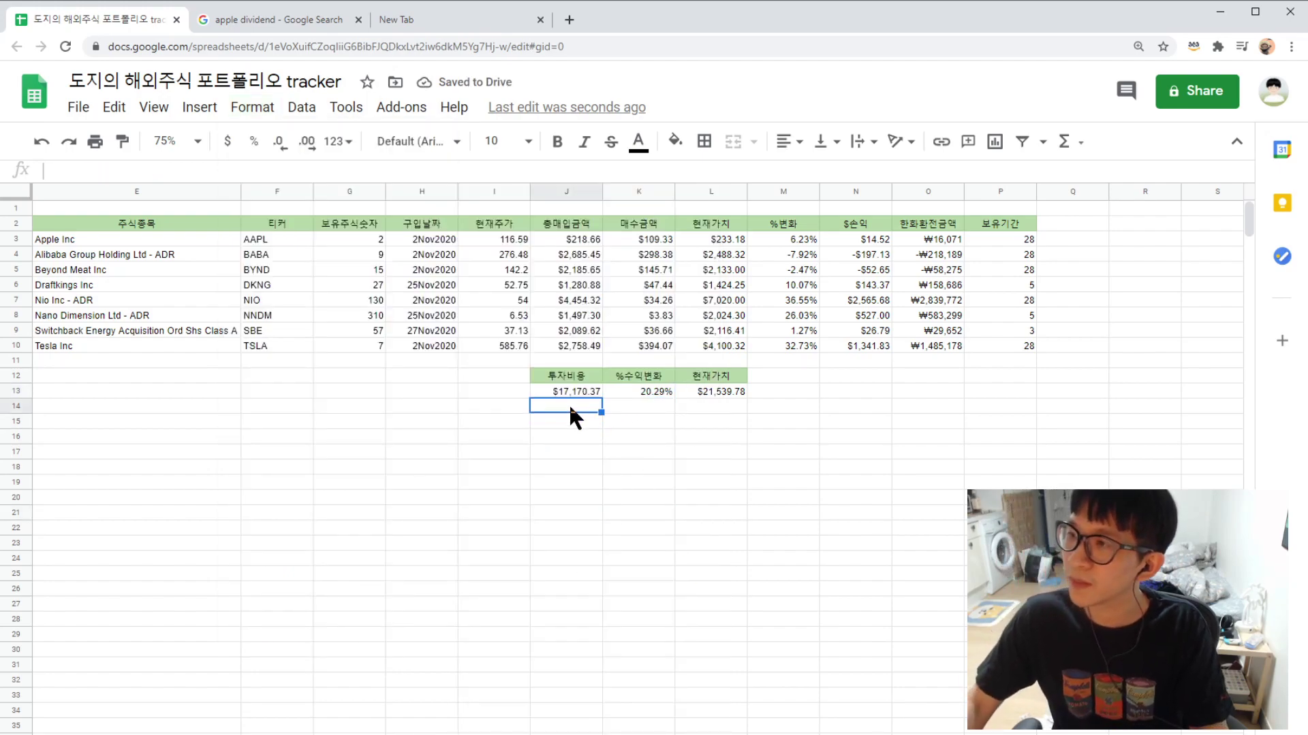
# - Label the summary rows USD in I13 and KRW in I14
pyautogui.click(578, 390)
pyautogui.click(578, 406)
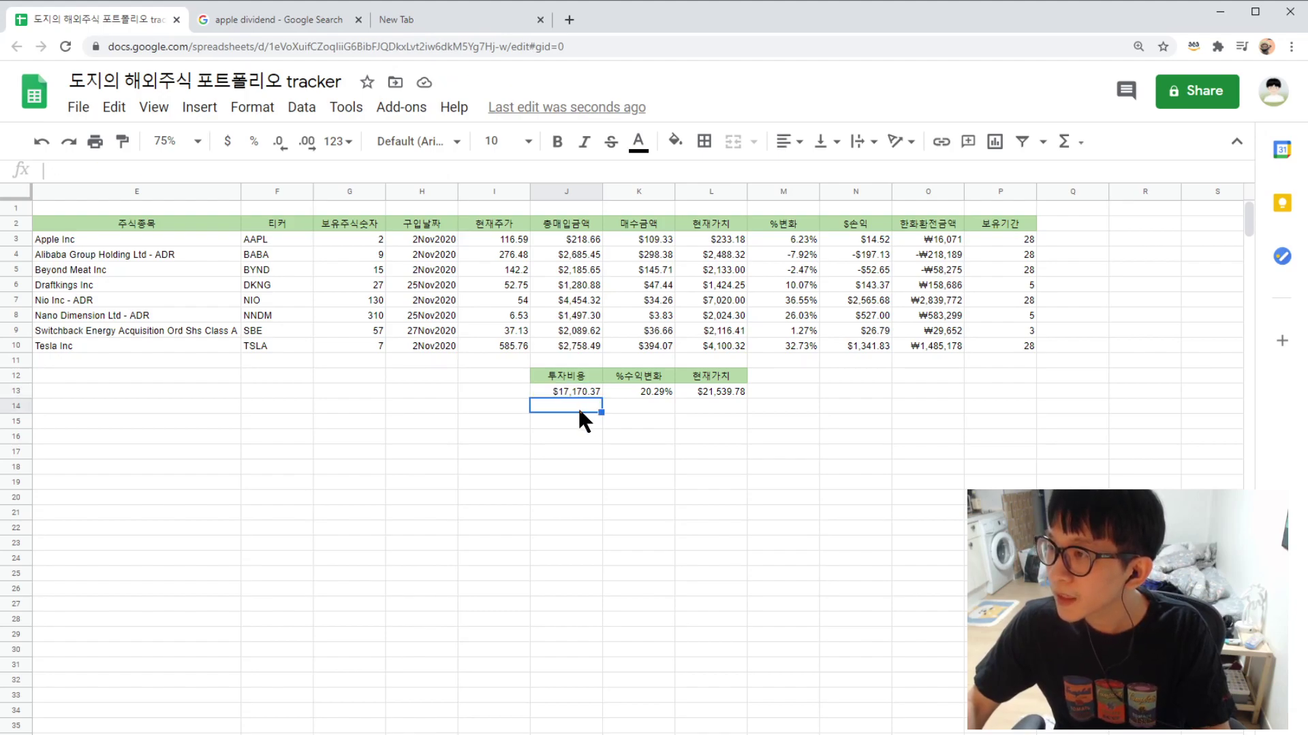
pyautogui.doubleClick(519, 387)
pyautogui.write('ㅓㄴ이')
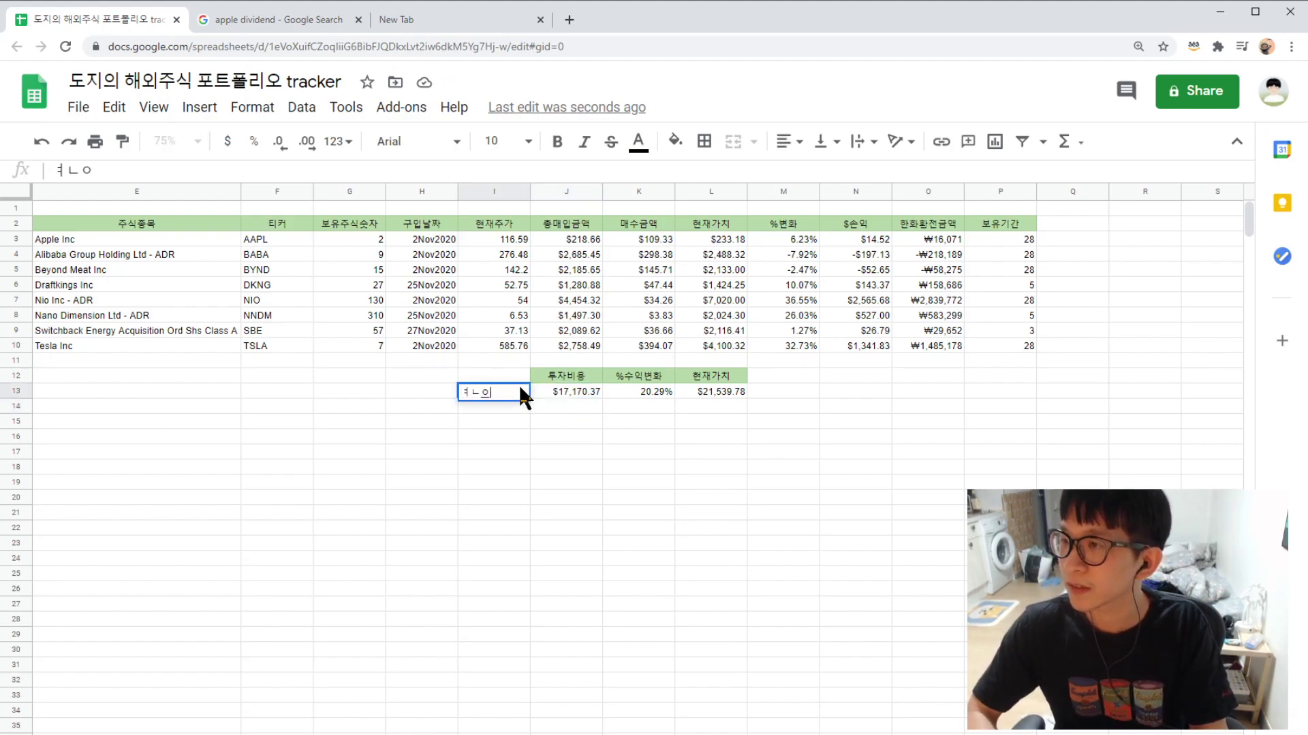
pyautogui.press('Return')
pyautogui.write('KRW')
pyautogui.press('Return')
pyautogui.press('Up')
pyautogui.press('Right')
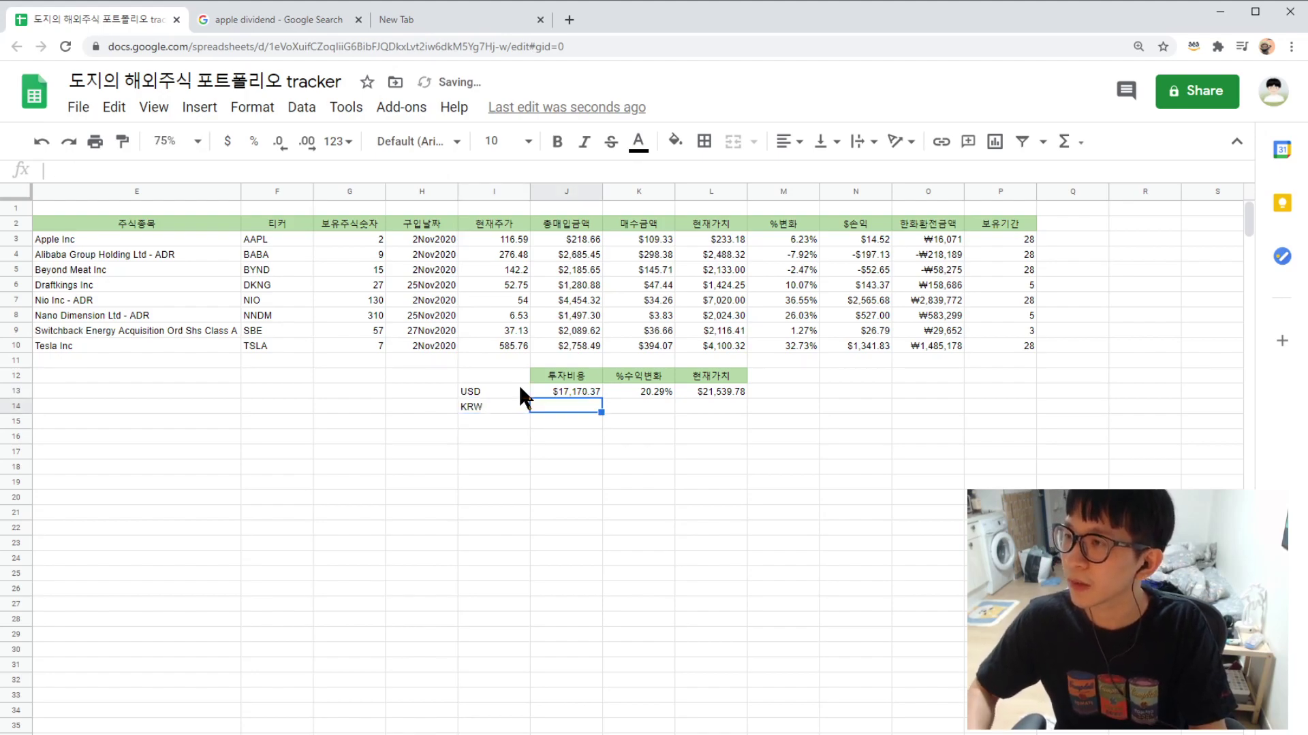
# - Convert the 투자비용 to won in J14 with the formula =(J13*B2), using the exchange rate in B2
pyautogui.click(586, 391)
pyautogui.click(584, 402)
pyautogui.write('+t')
pyautogui.press('BackSpace')
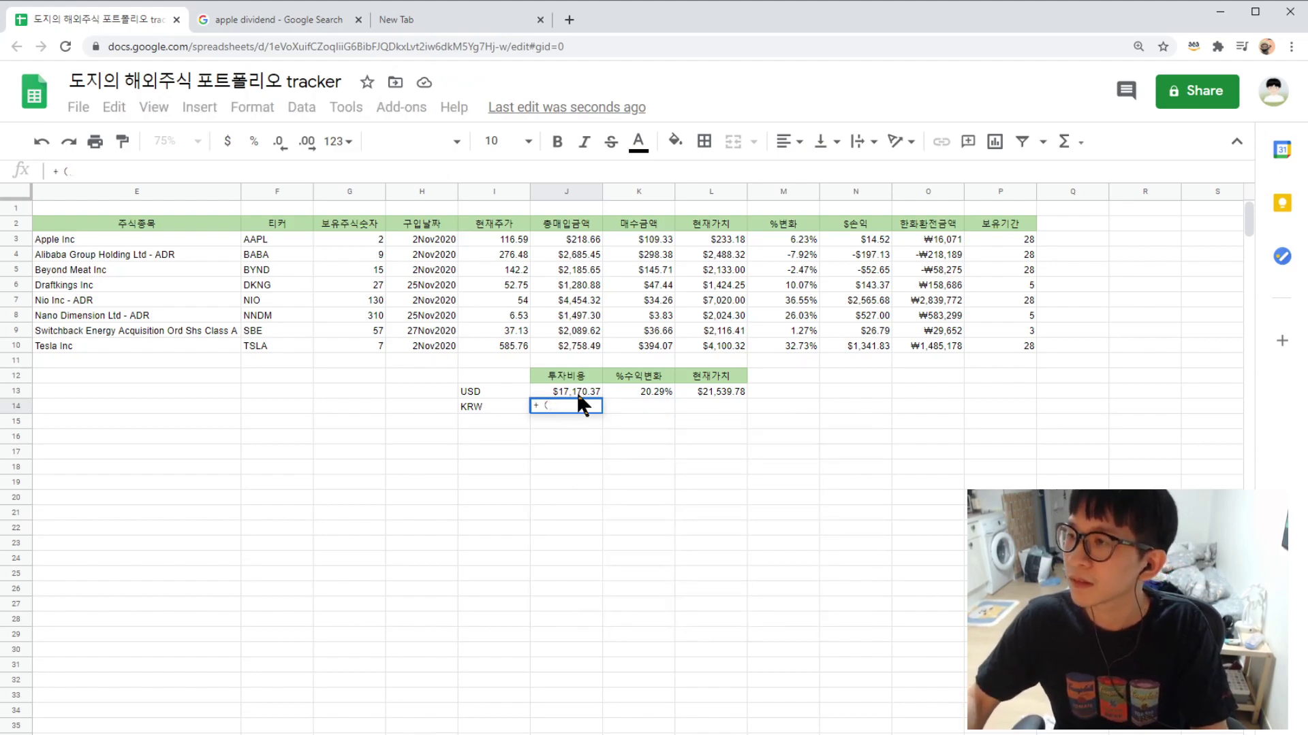
pyautogui.write('(')
pyautogui.click(574, 392)
pyautogui.write('*')
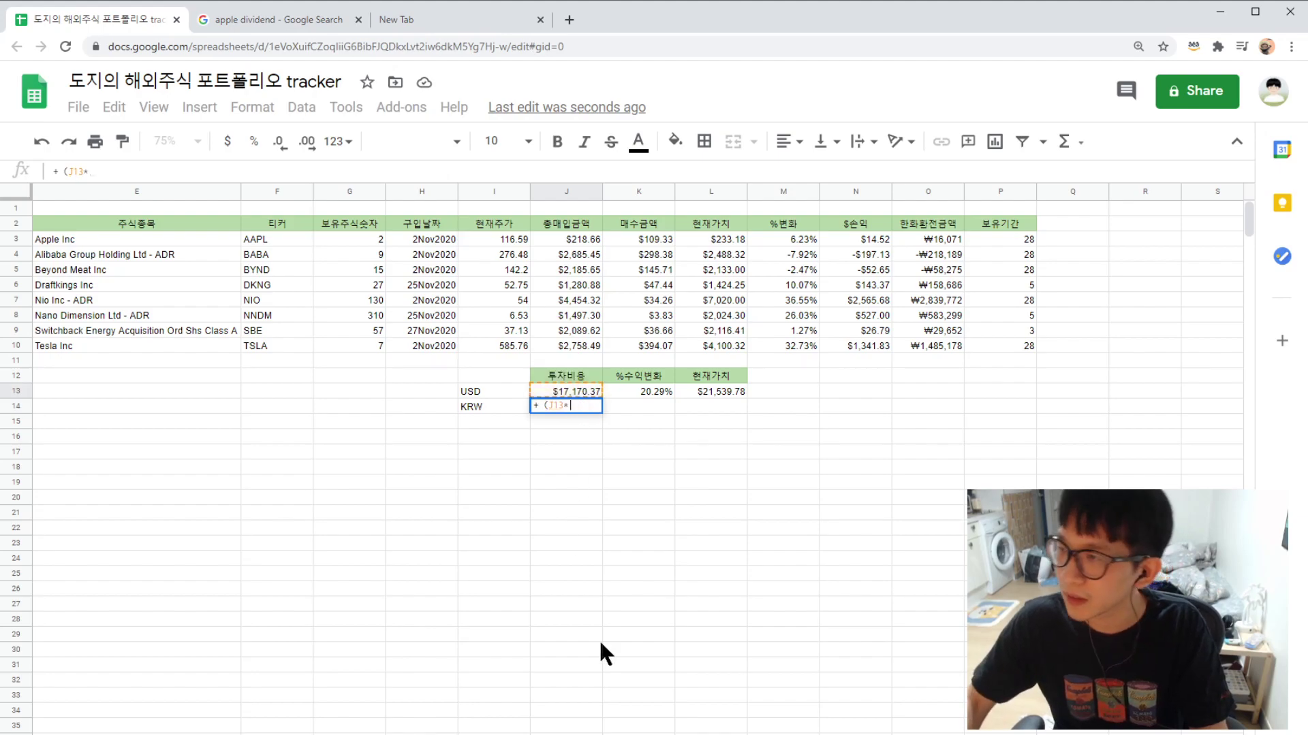
pyautogui.hscroll(-5, 204, 387)
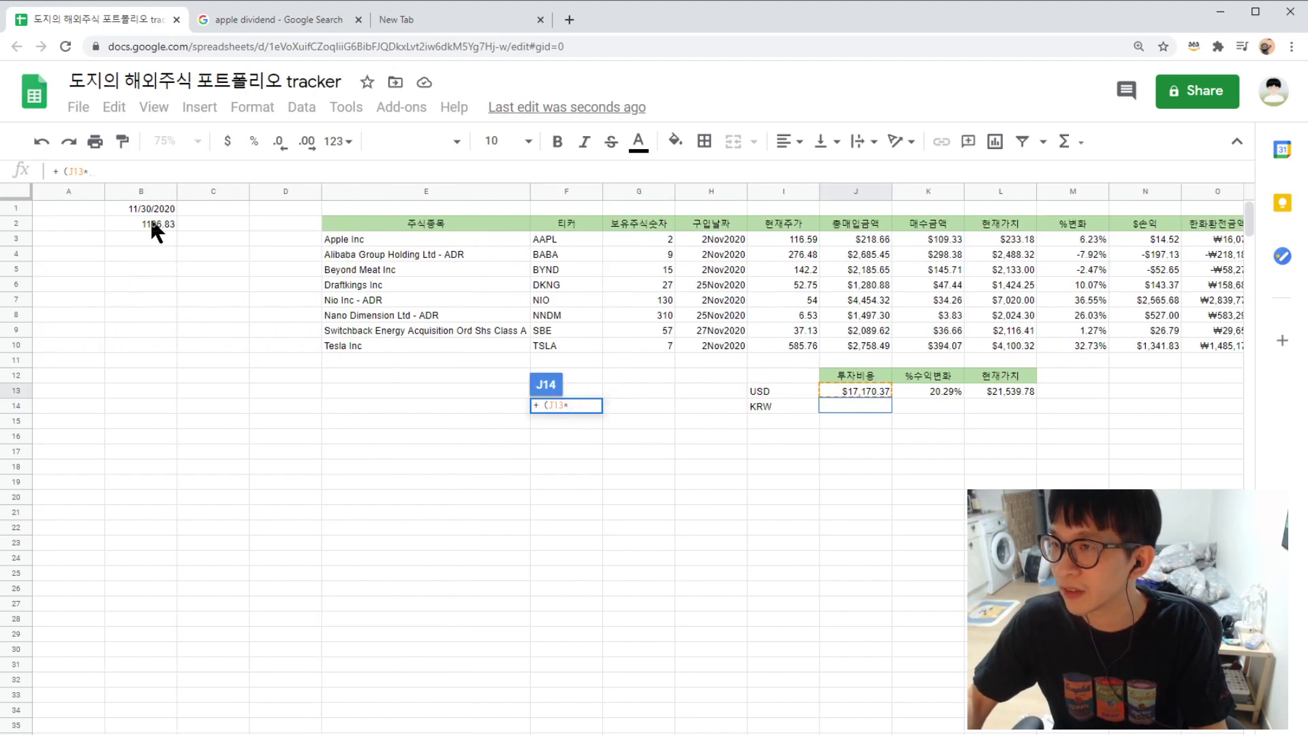
pyautogui.click(151, 225)
pyautogui.write(')')
pyautogui.press('Return')
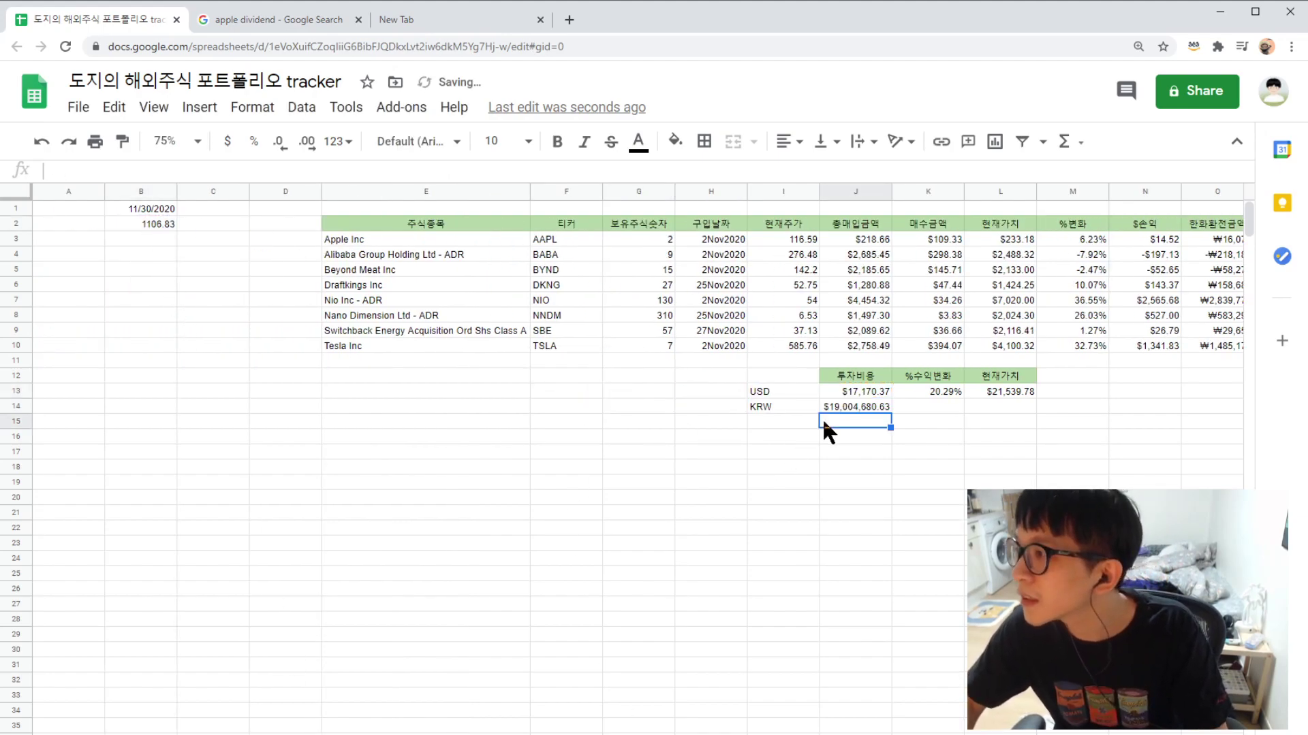
# - Format the KRW 투자비용 in J14 with the South Korean Won number format
pyautogui.click(876, 402)
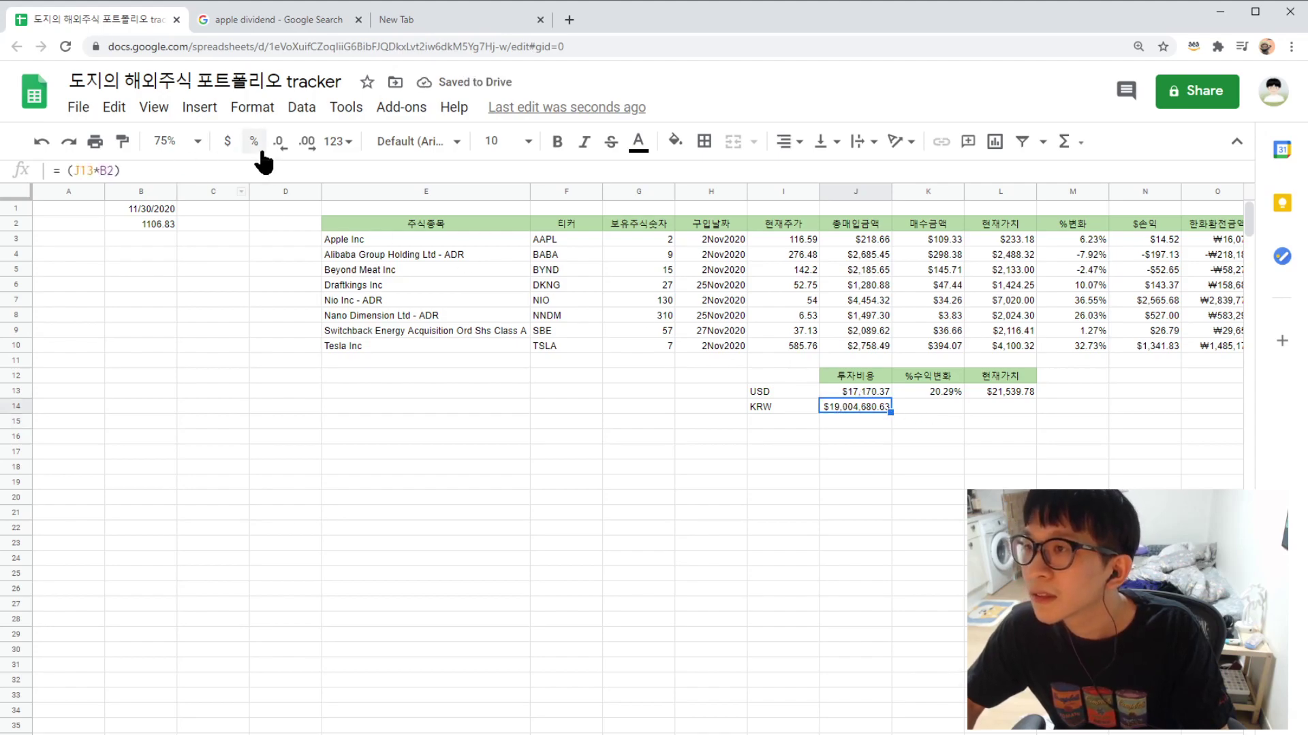
pyautogui.click(253, 109)
pyautogui.moveTo(356, 189)
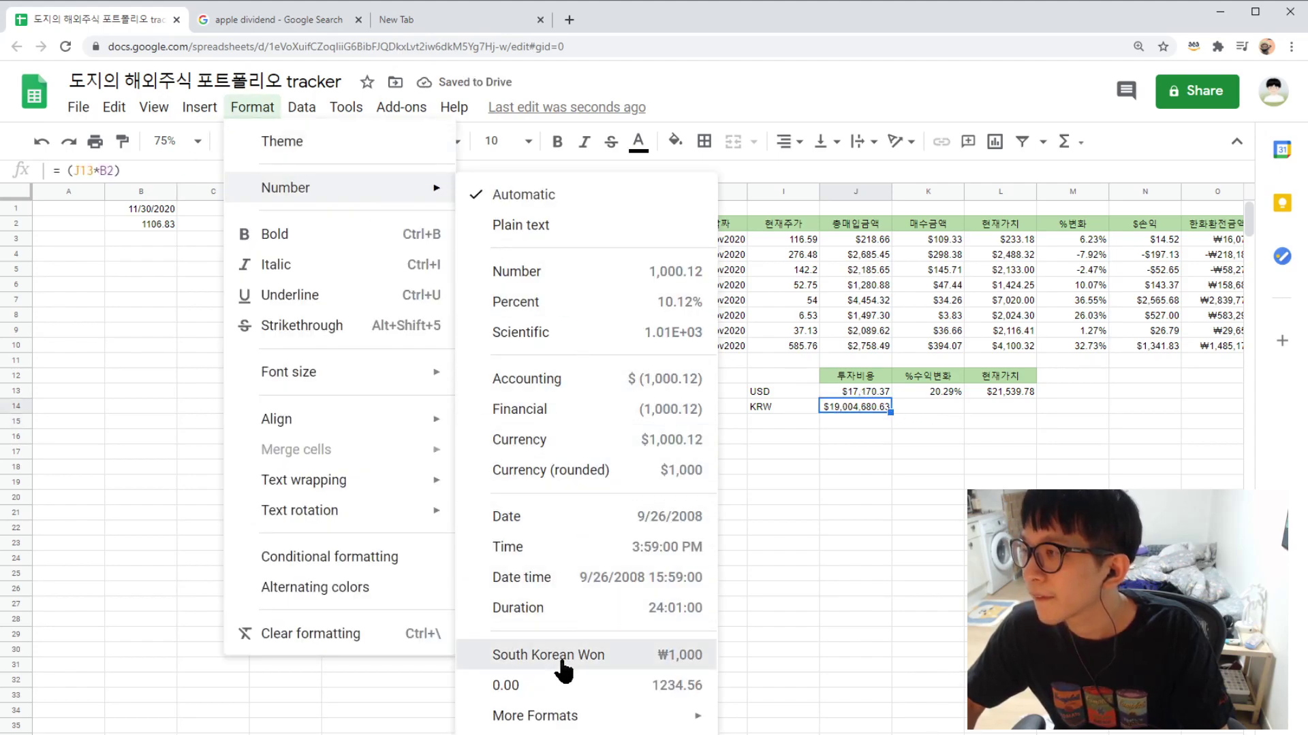
pyautogui.click(563, 657)
pyautogui.click(937, 539)
# - Copy the %수익변화 formula from K13 into the KRW row at K14
pyautogui.click(996, 407)
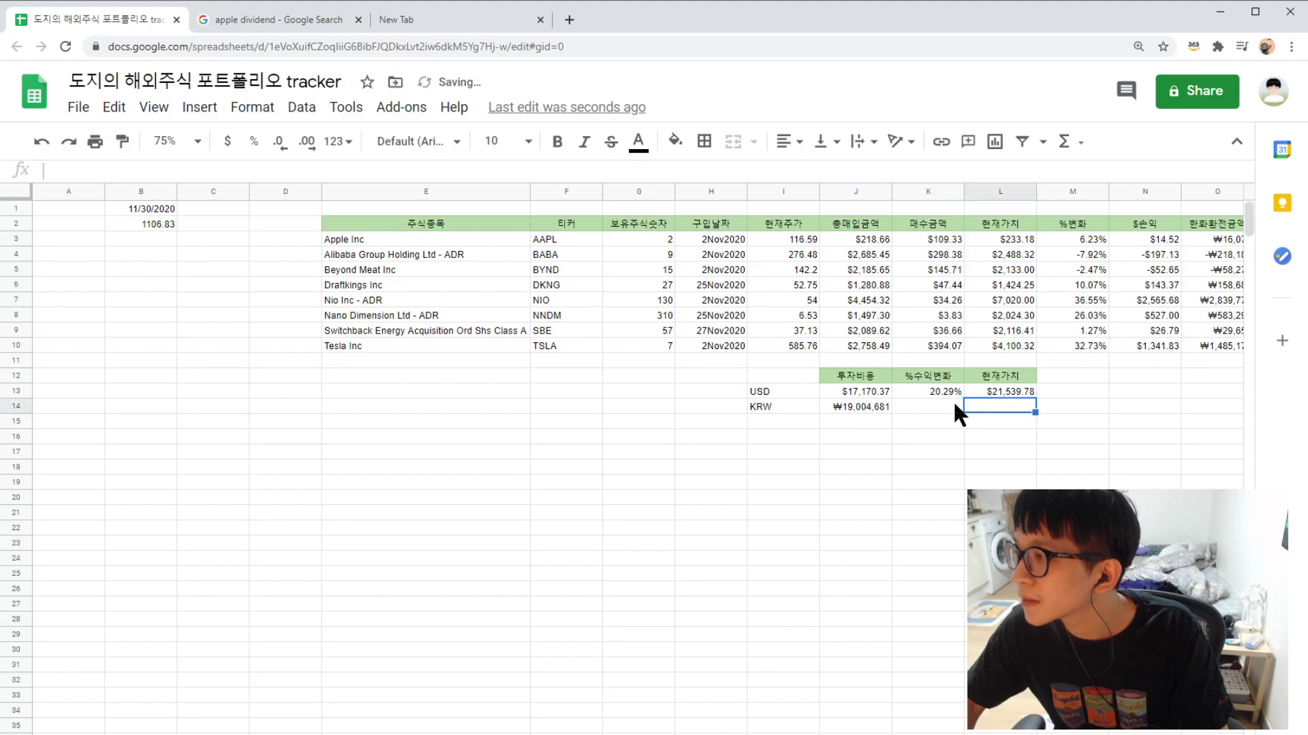
pyautogui.click(946, 388)
pyautogui.moveTo(963, 399); pyautogui.dragTo(970, 407)
pyautogui.click(987, 412)
pyautogui.click(941, 403)
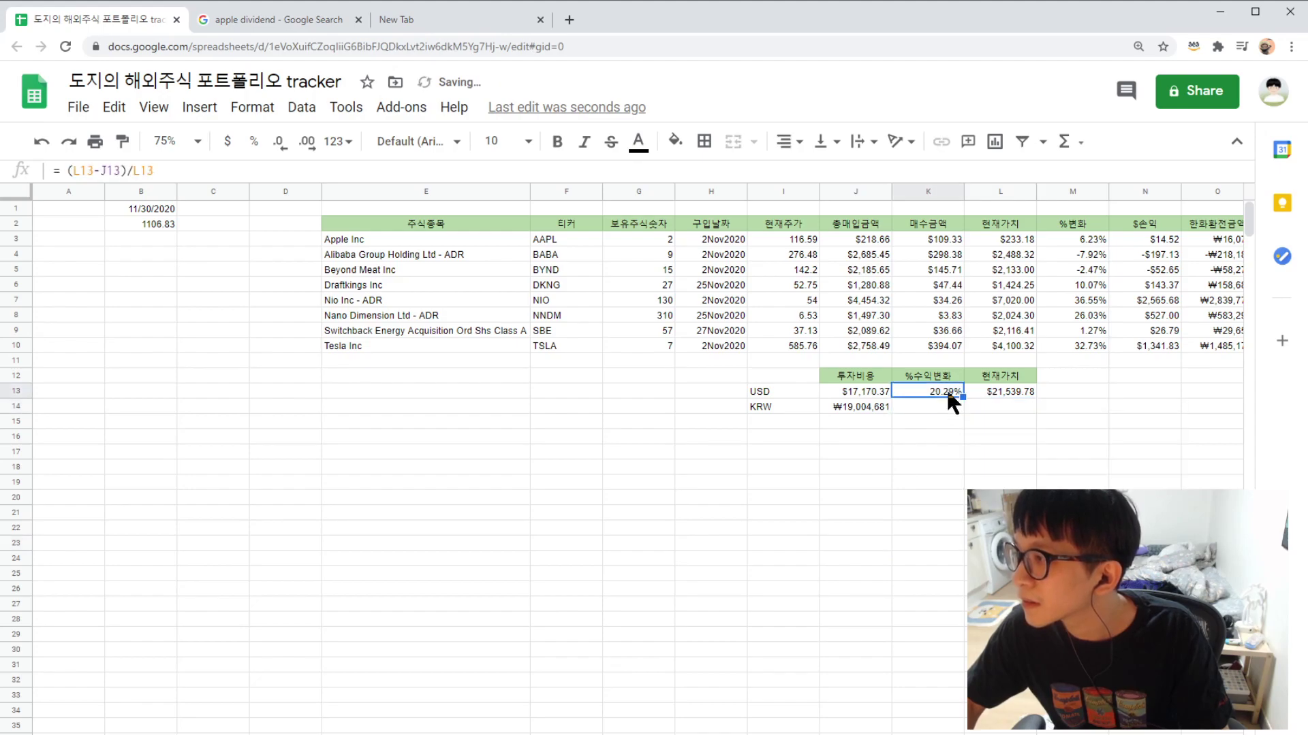
pyautogui.hotkey('ctrl', 'v')
# - Copy the won conversion formula and its formatting from J14 into the 현재가치 cell L14
pyautogui.click(974, 406)
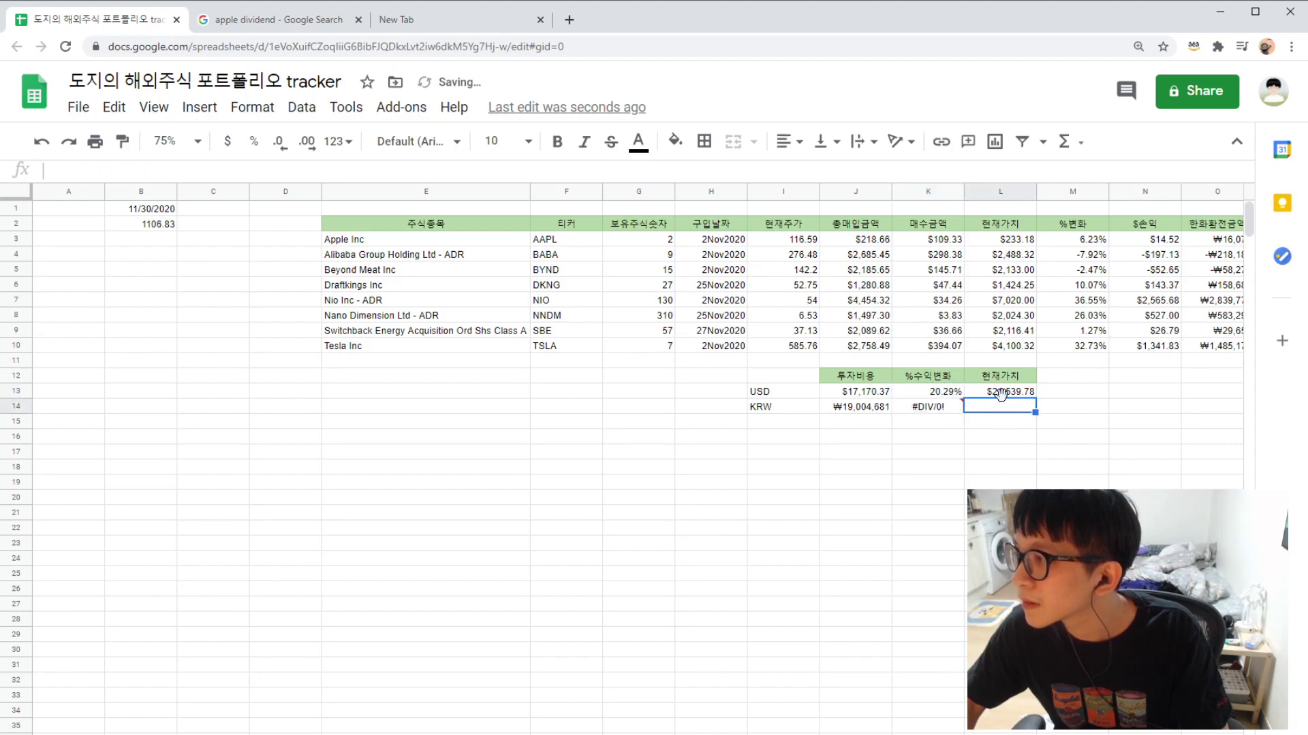
pyautogui.press('Left')
pyautogui.press('Left')
pyautogui.hotkey('ctrl', 'c')
pyautogui.click(982, 402)
pyautogui.hotkey('ctrl', 'v')
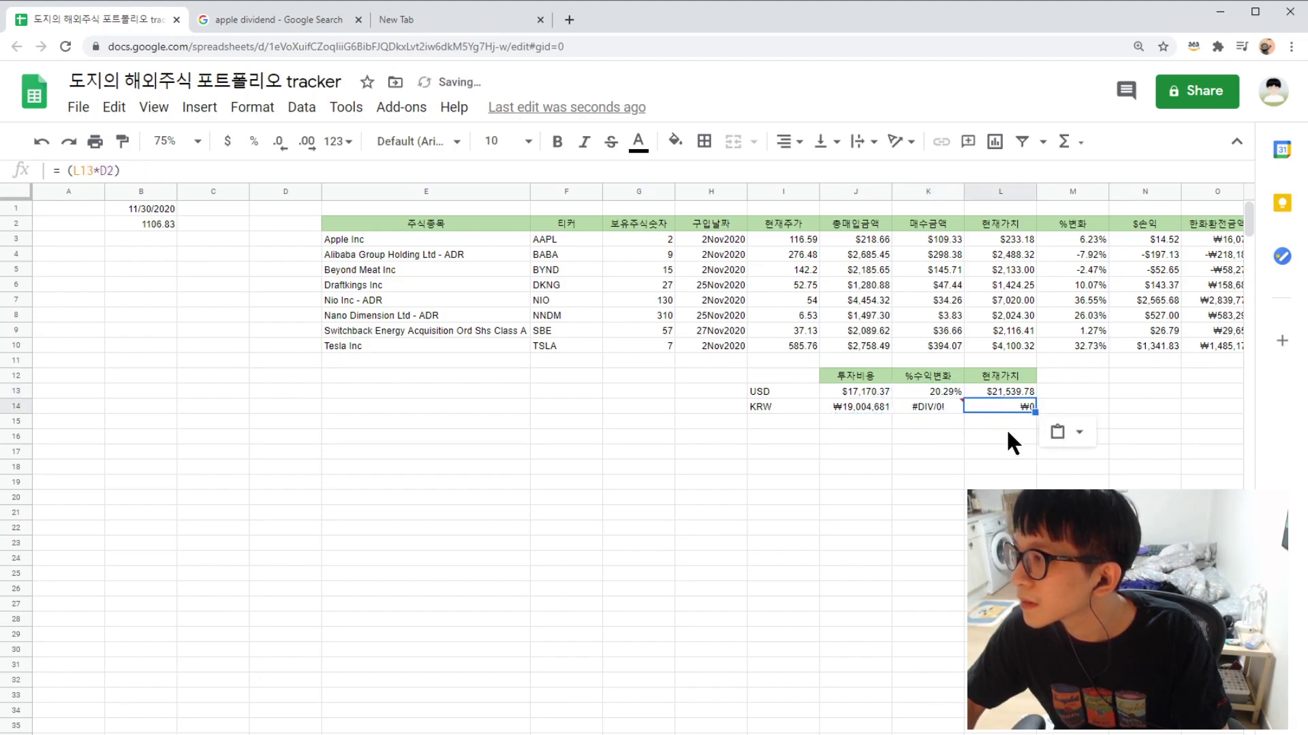
pyautogui.click(75, 170)
pyautogui.press('Escape')
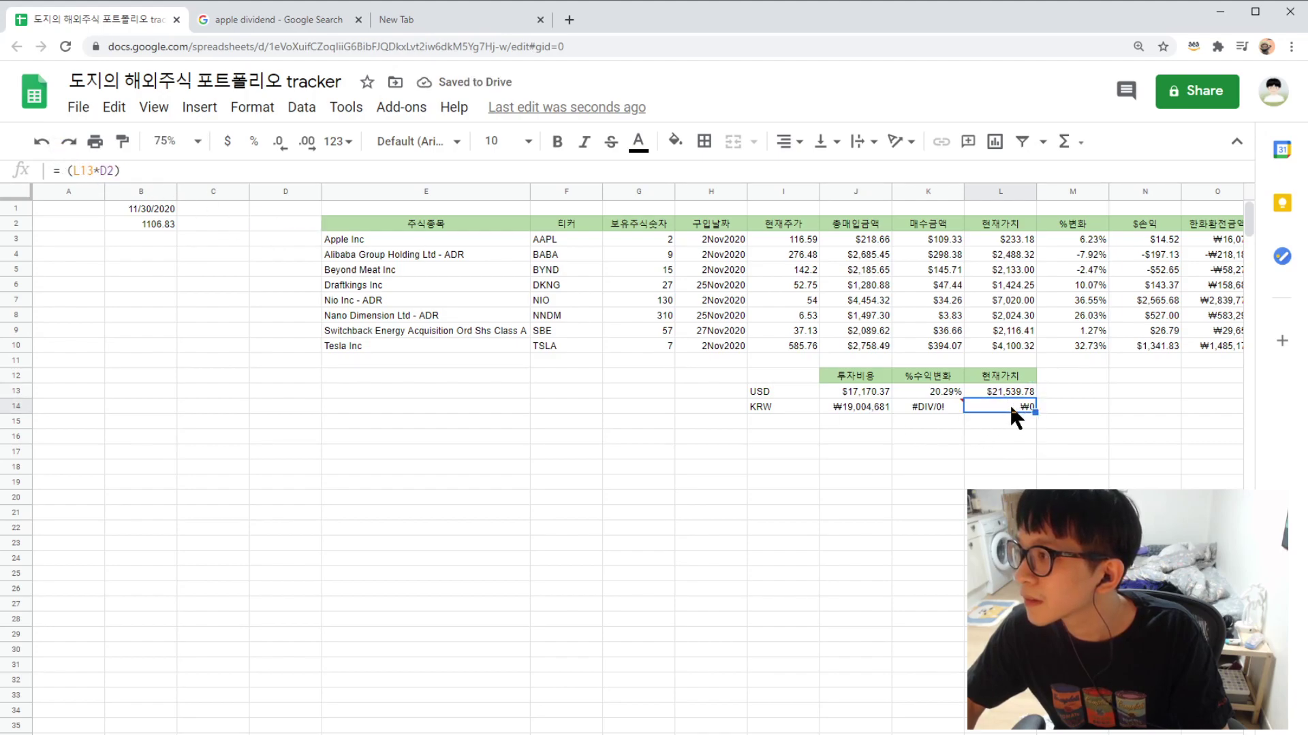
pyautogui.click(108, 169)
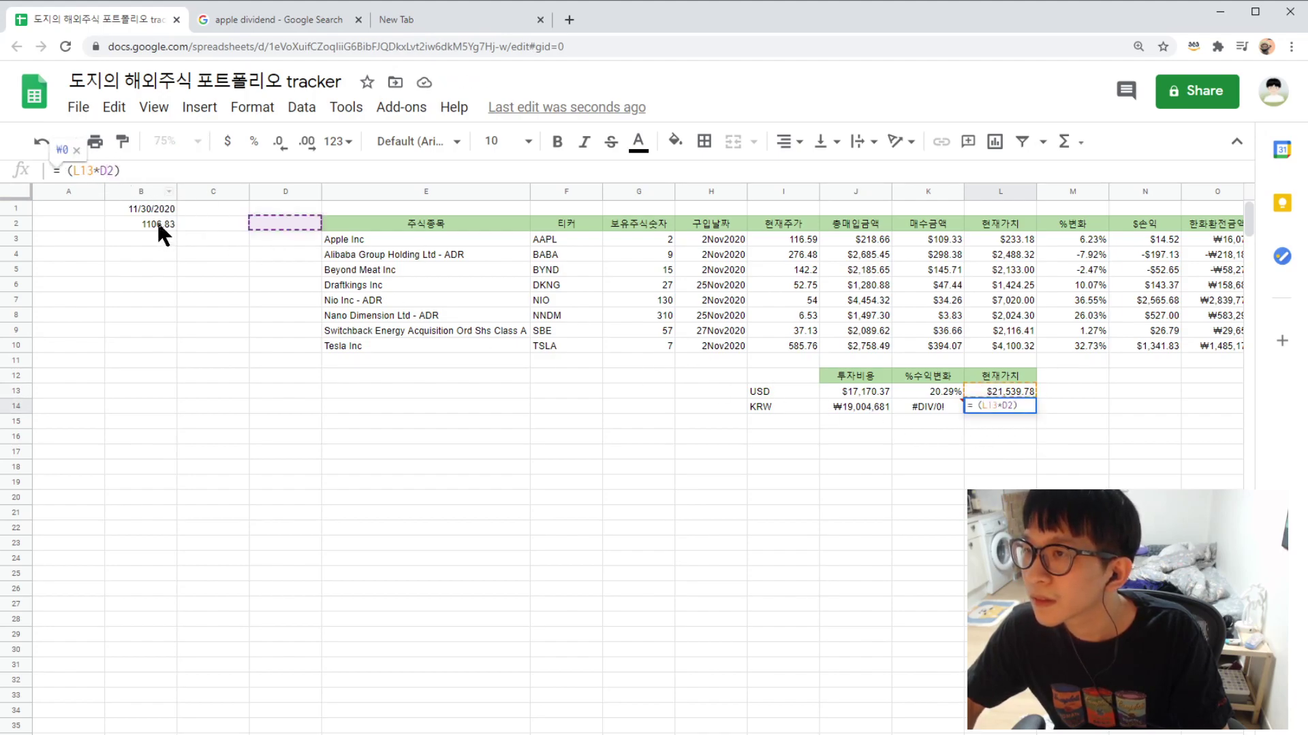
pyautogui.click(158, 225)
pyautogui.click(1008, 406)
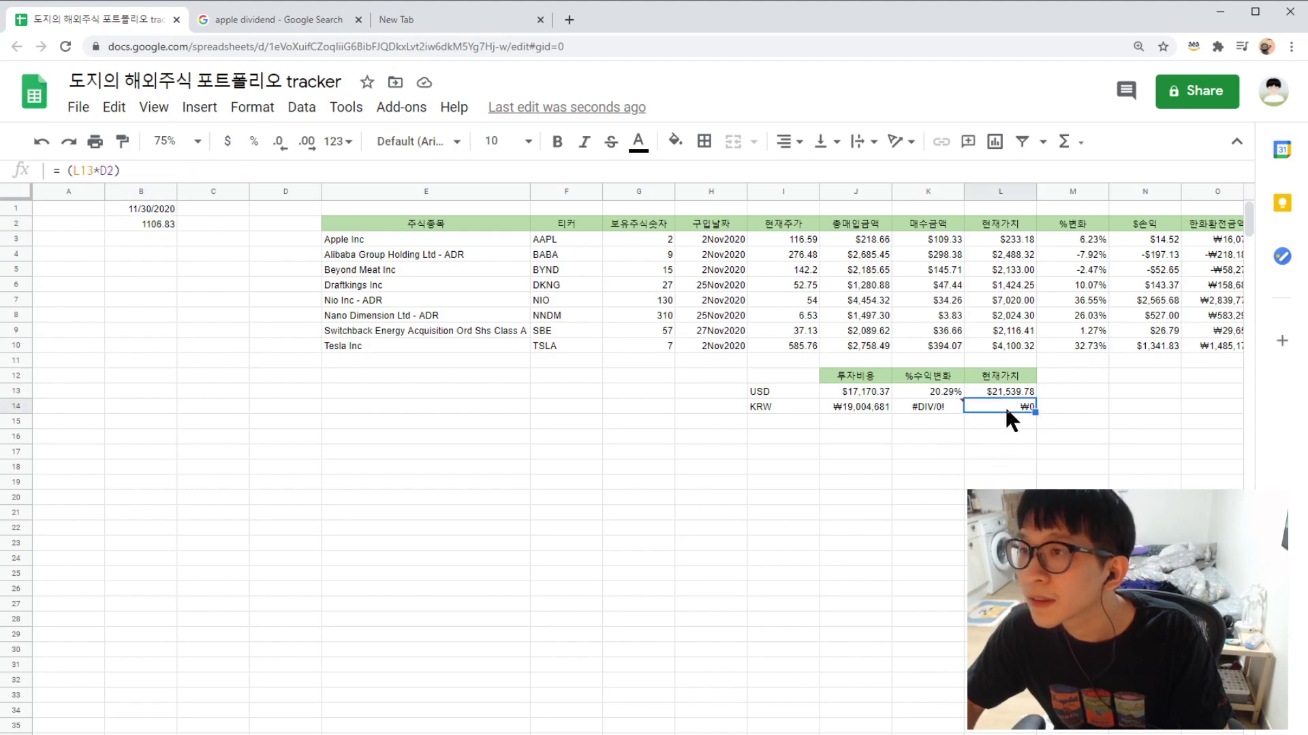
# - Replace the formula in L14 with =L13*B2 so the 현재가치 is converted with the exchange rate in B2
pyautogui.click(86, 170)
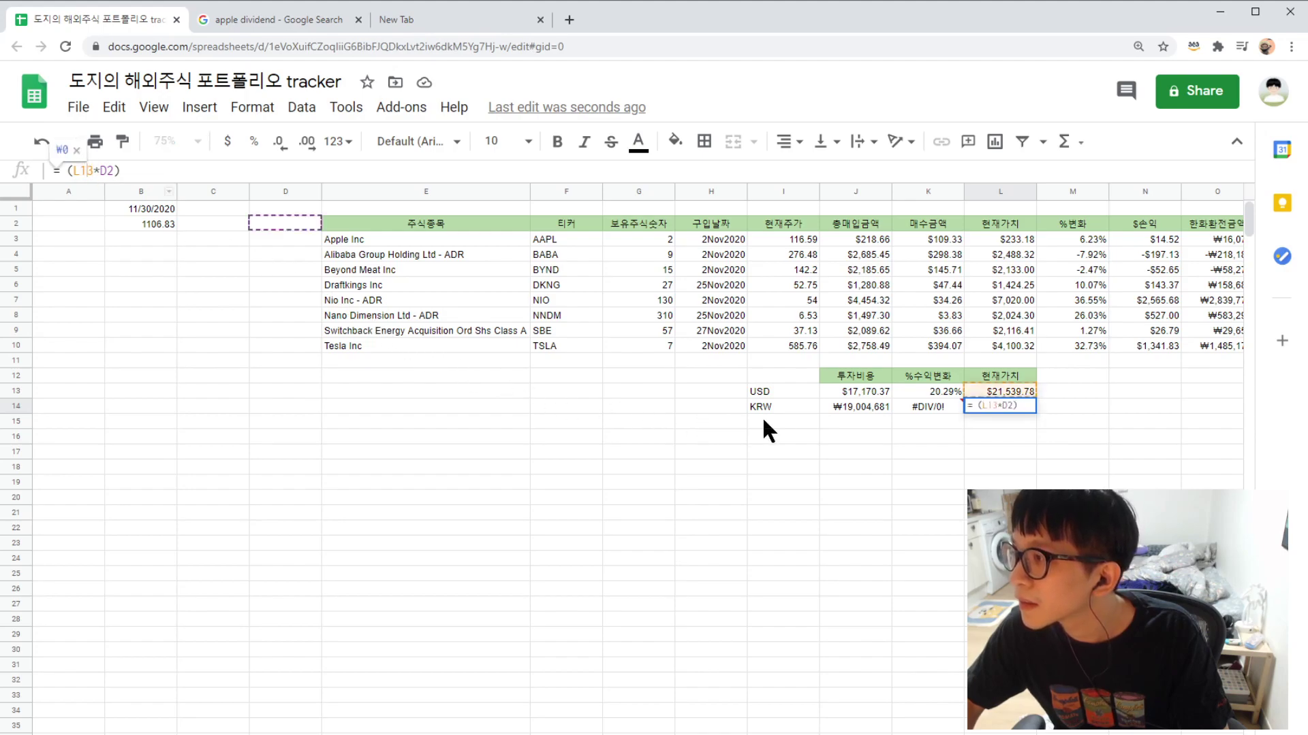
pyautogui.click(983, 406)
pyautogui.press('BackSpace')
pyautogui.press('BackSpace')
pyautogui.press('BackSpace')
pyautogui.press('BackSpace')
pyautogui.press('BackSpace')
pyautogui.press('BackSpace')
pyautogui.press('BackSpace')
pyautogui.press('BackSpace')
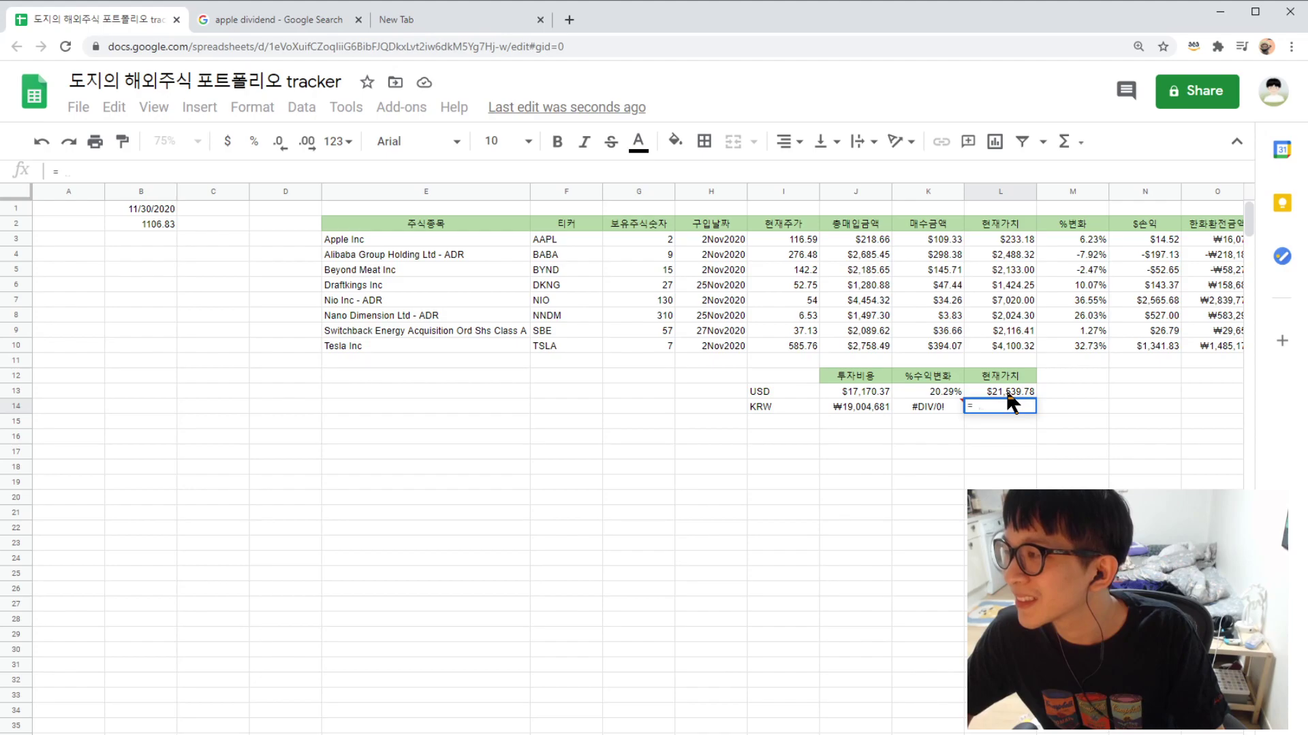
pyautogui.click(1007, 392)
pyautogui.write('*')
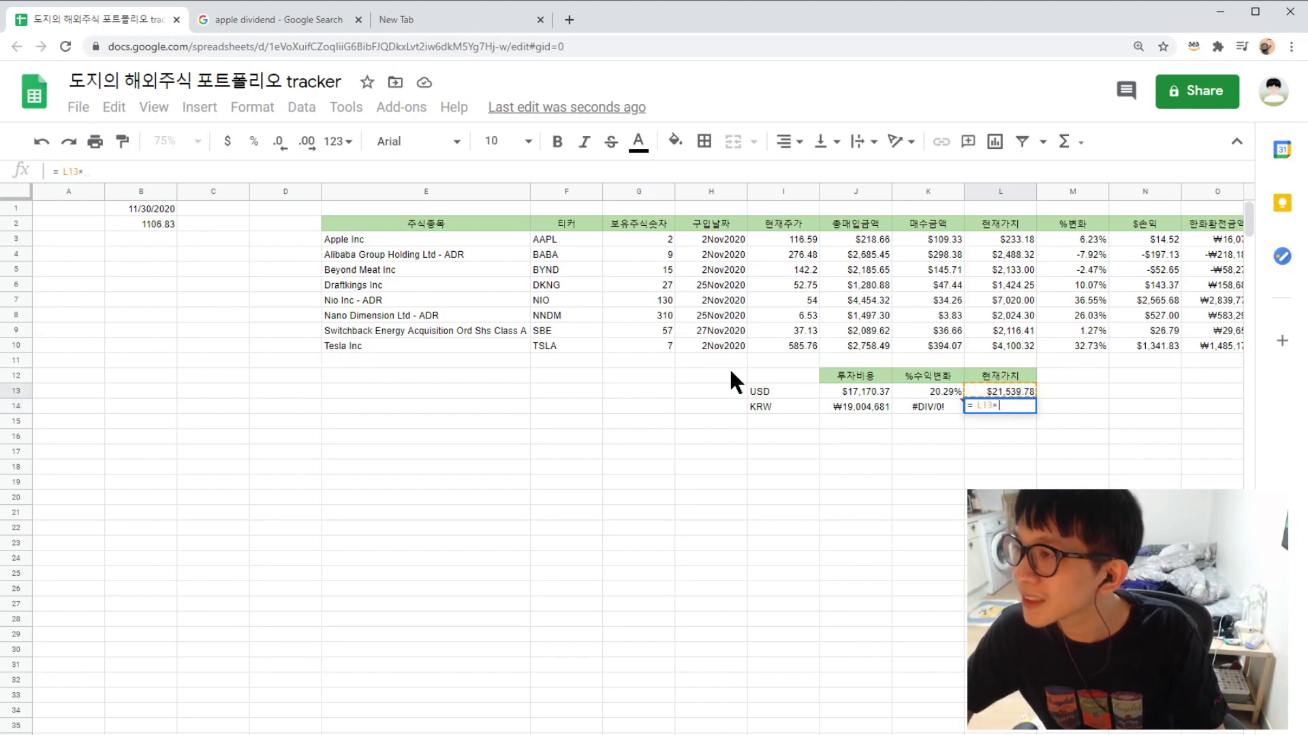
pyautogui.click(158, 220)
pyautogui.press('Return')
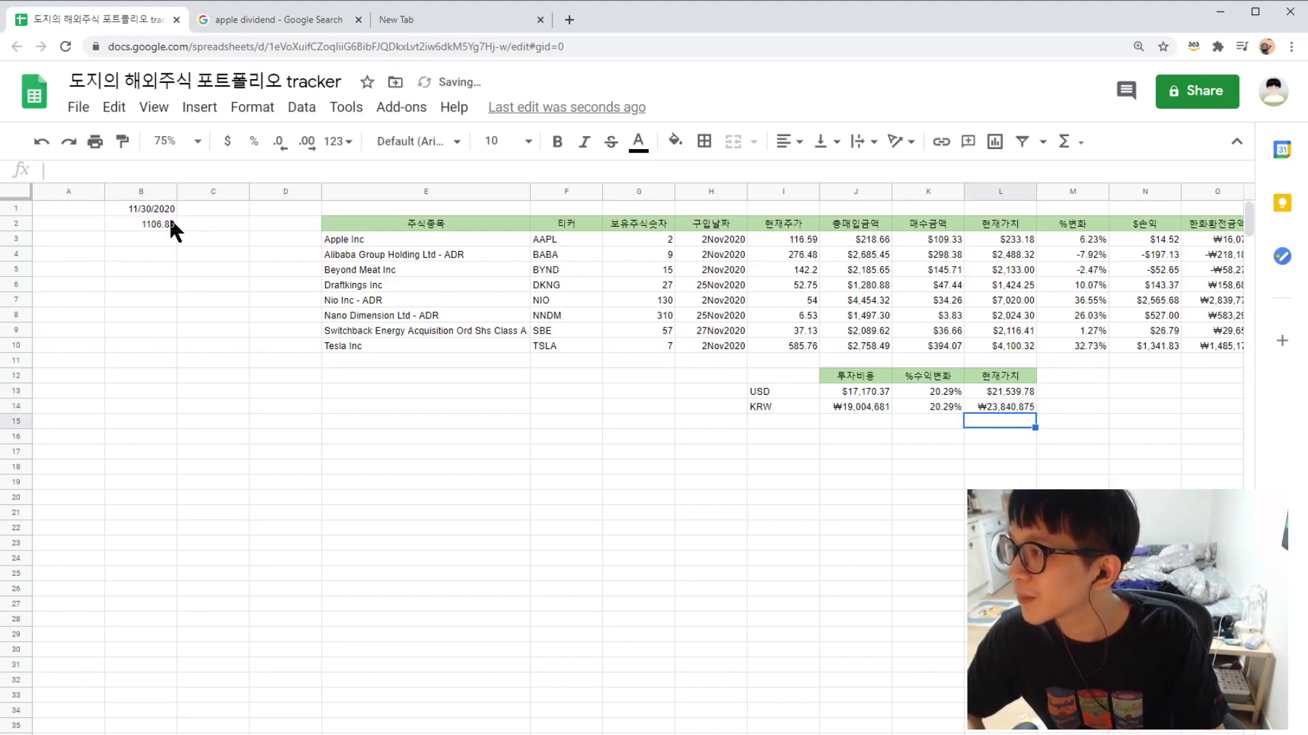
# - Enter the label 총수익 in K15, directly below the %수익변화 column of the summary table
pyautogui.press('Left')
pyautogui.press('Left')
pyautogui.press('Left')
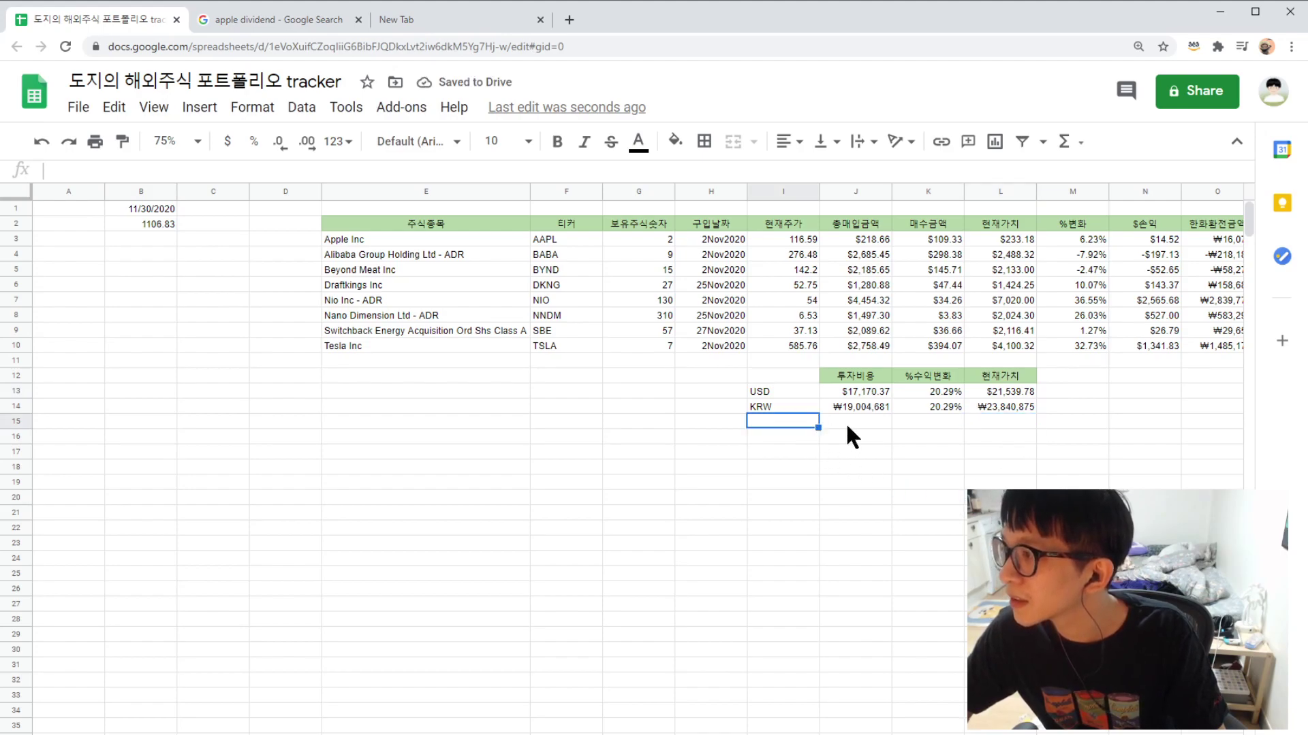
pyautogui.click(844, 423)
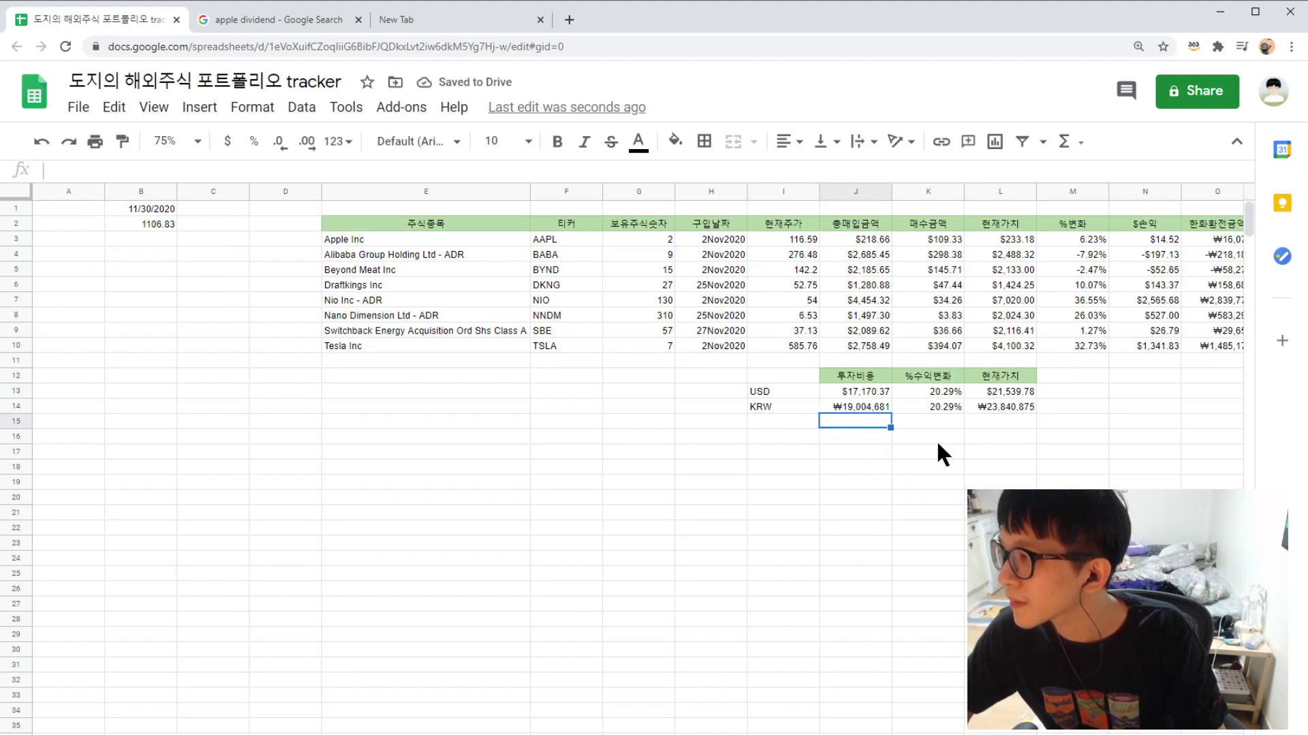
pyautogui.click(931, 419)
pyautogui.write('G')
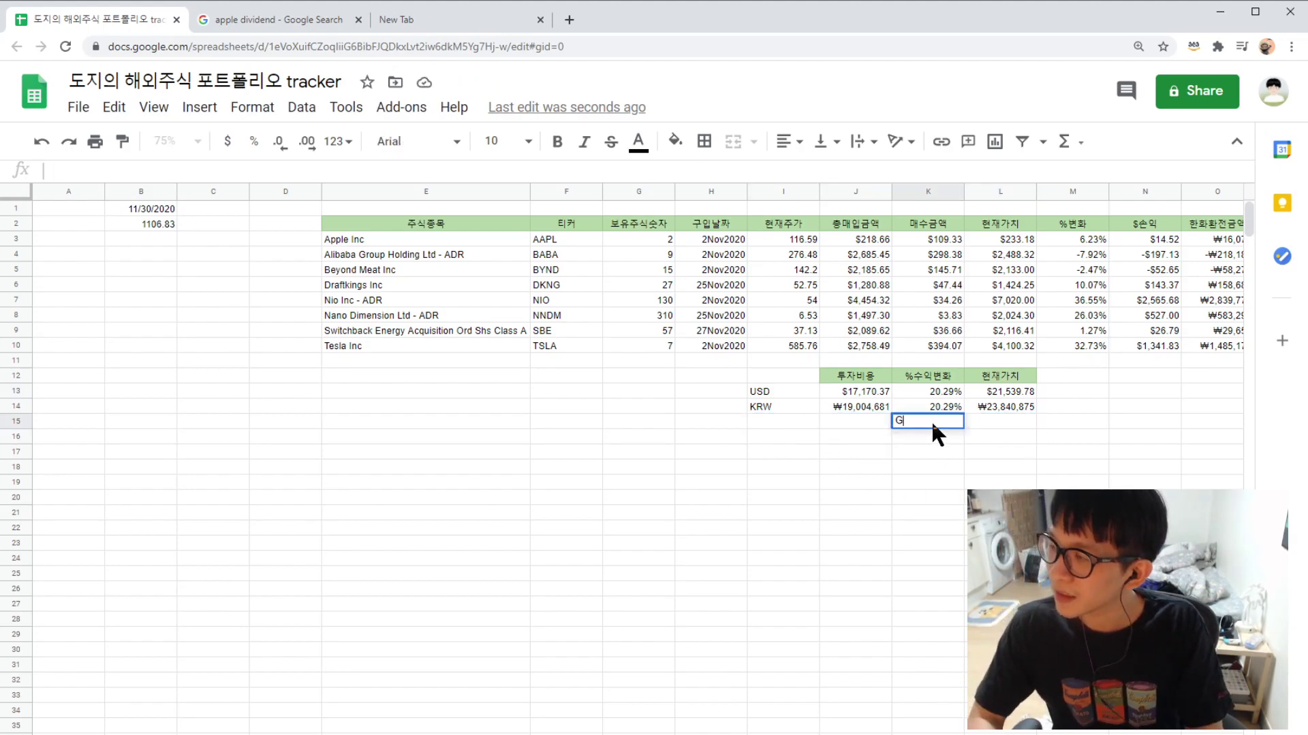
pyautogui.press('BackSpace')
pyautogui.write('chd')
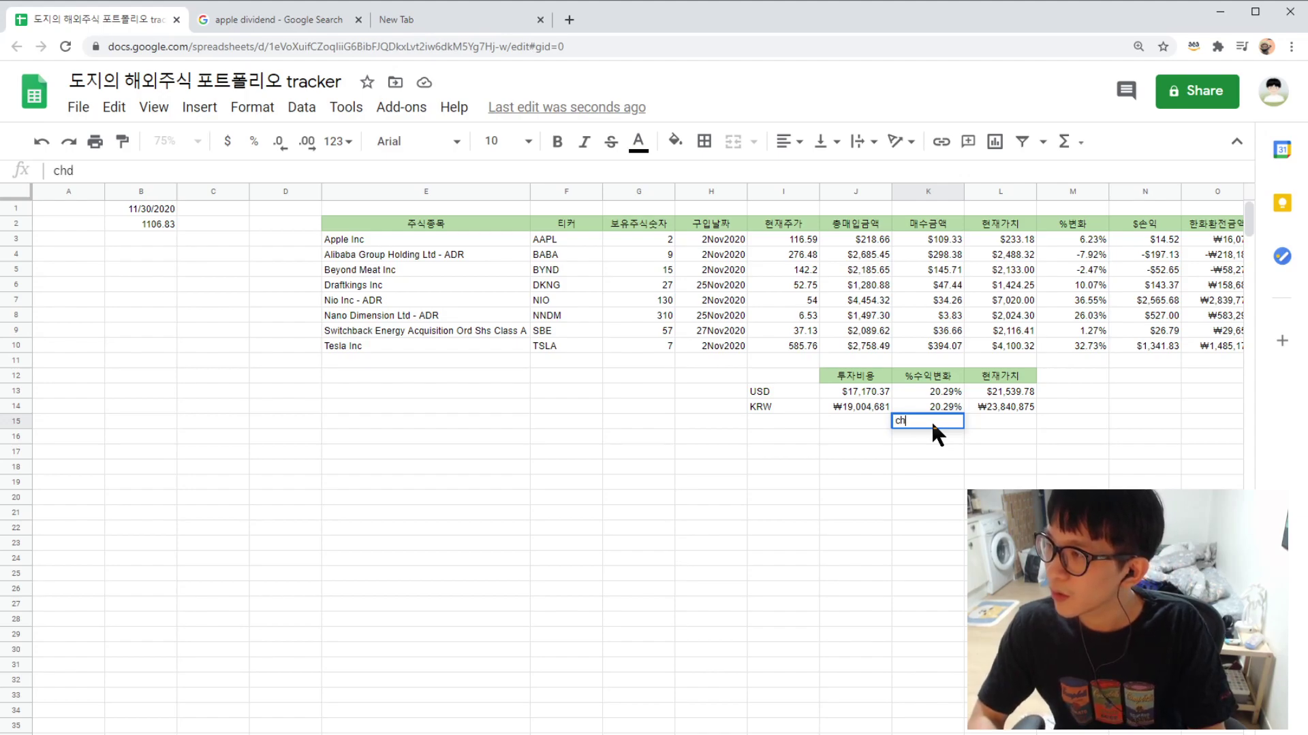
pyautogui.press('BackSpace')
pyautogui.write('총수익')
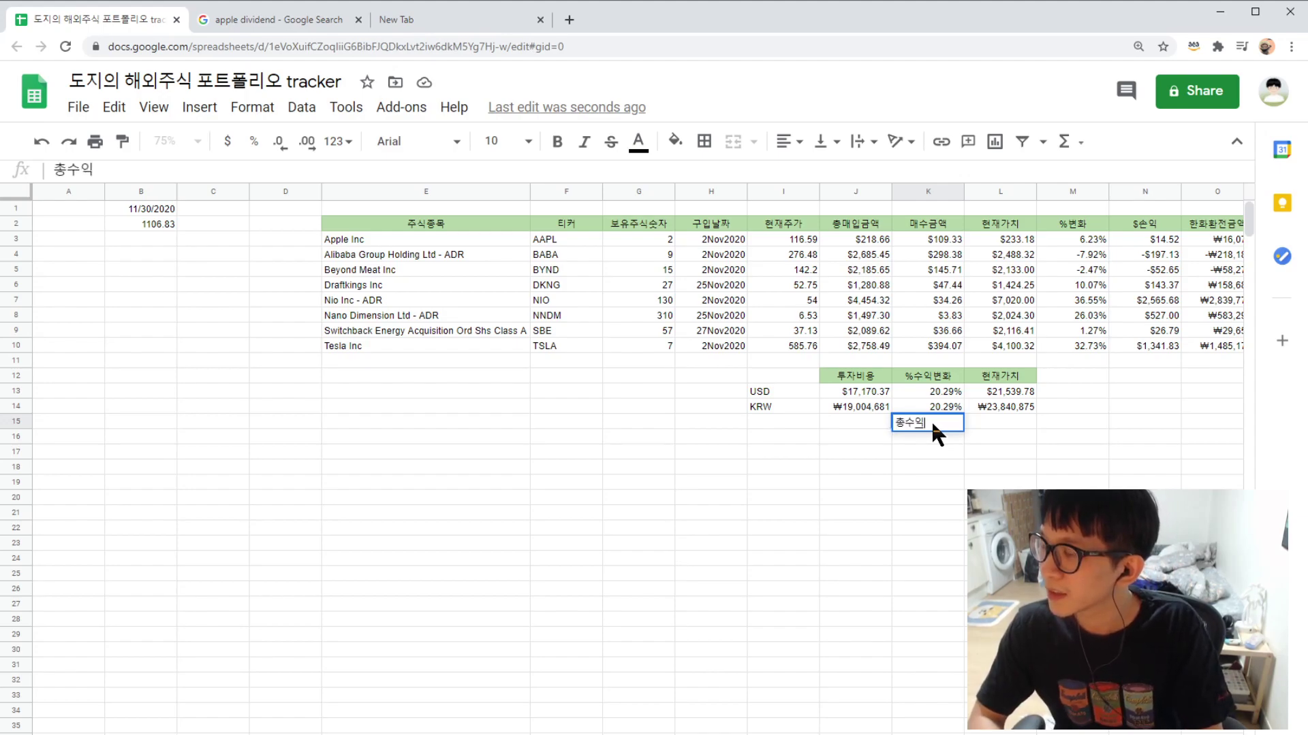
# - Copy the header formatting of the %수익변화 cell K12 onto the 총수익 label in K15
pyautogui.click(938, 377)
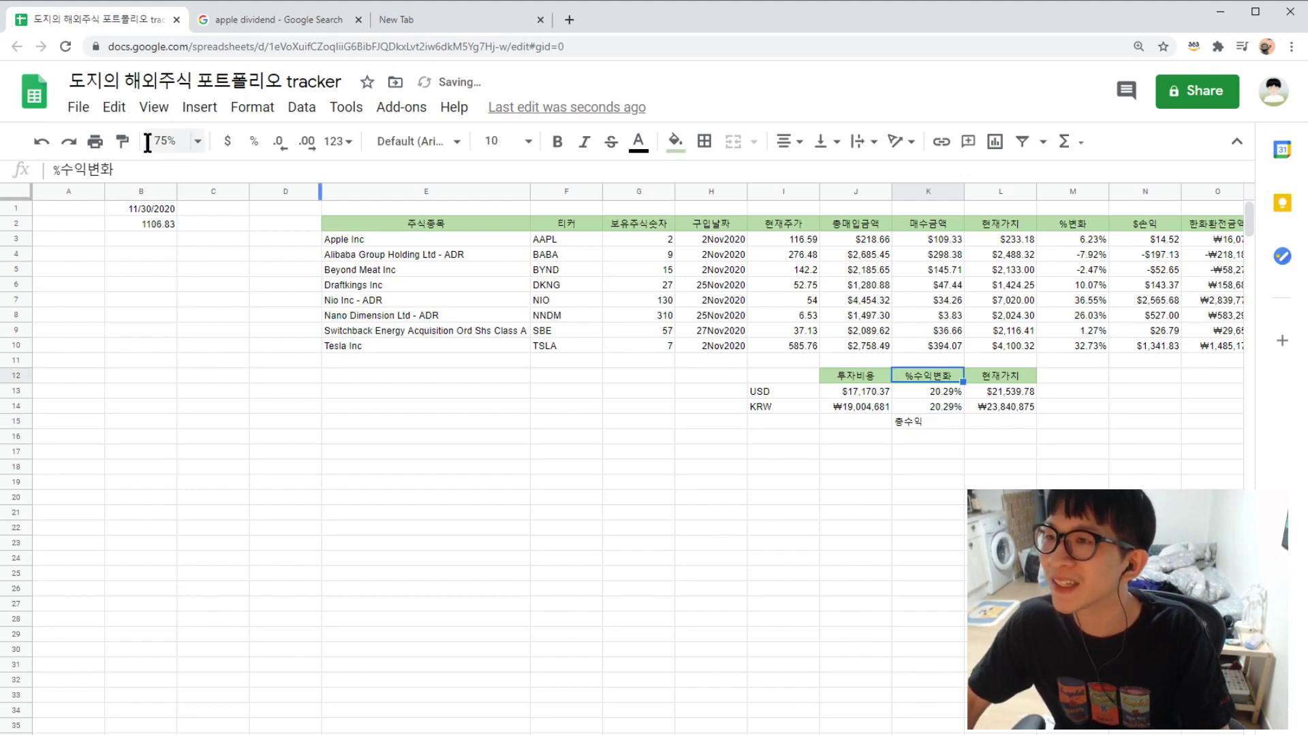
pyautogui.click(923, 415)
pyautogui.click(921, 422)
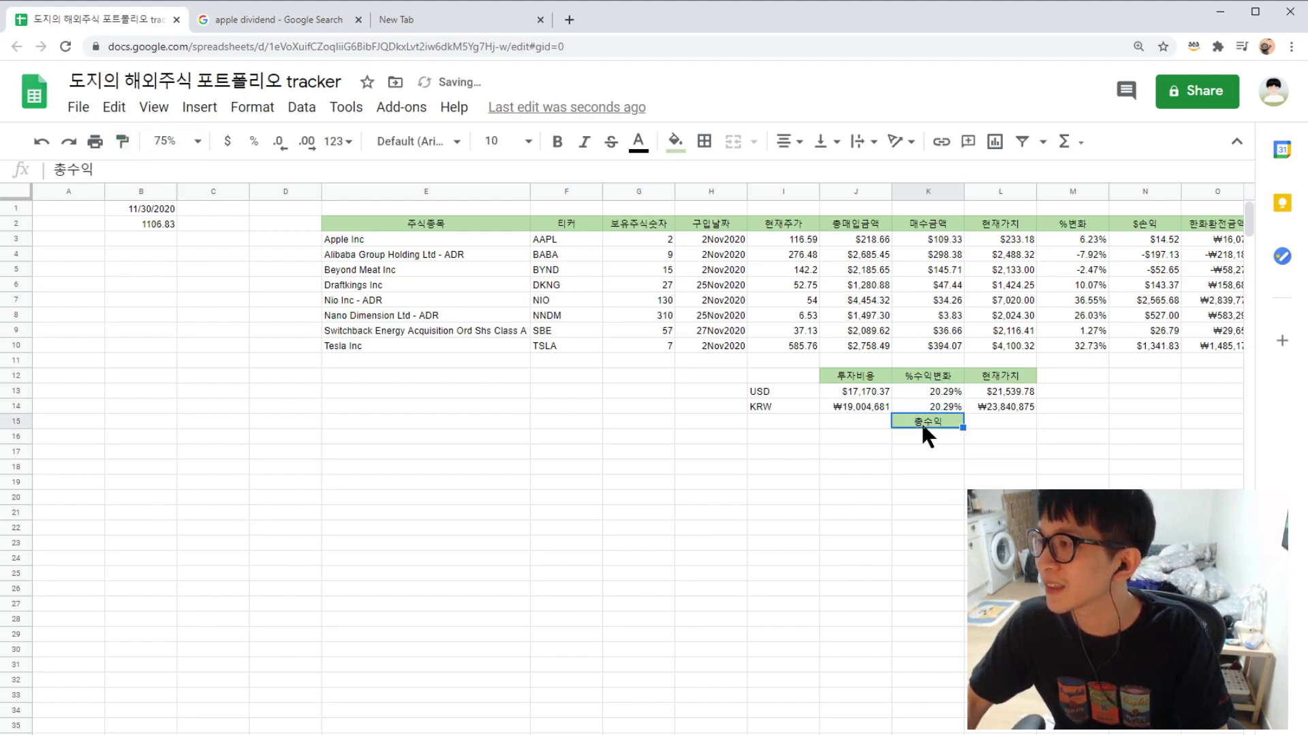
# - Make the summary table headers in row 12 and the holdings table headers in row 2 bold
pyautogui.moveTo(854, 360); pyautogui.dragTo(1024, 387)
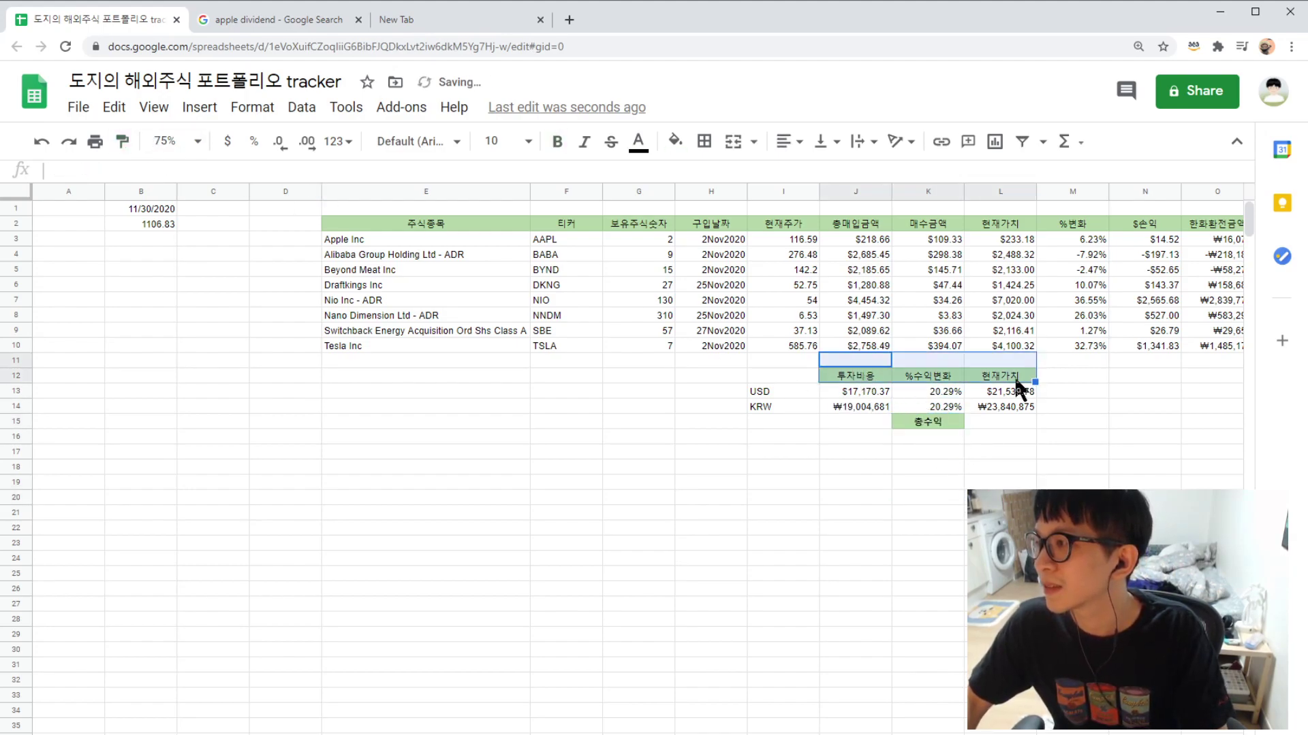
pyautogui.click(374, 223)
pyautogui.hotkey('ctrl', 'shift', 'Right')
pyautogui.hotkey('ctrl', 'shift', 'Right')
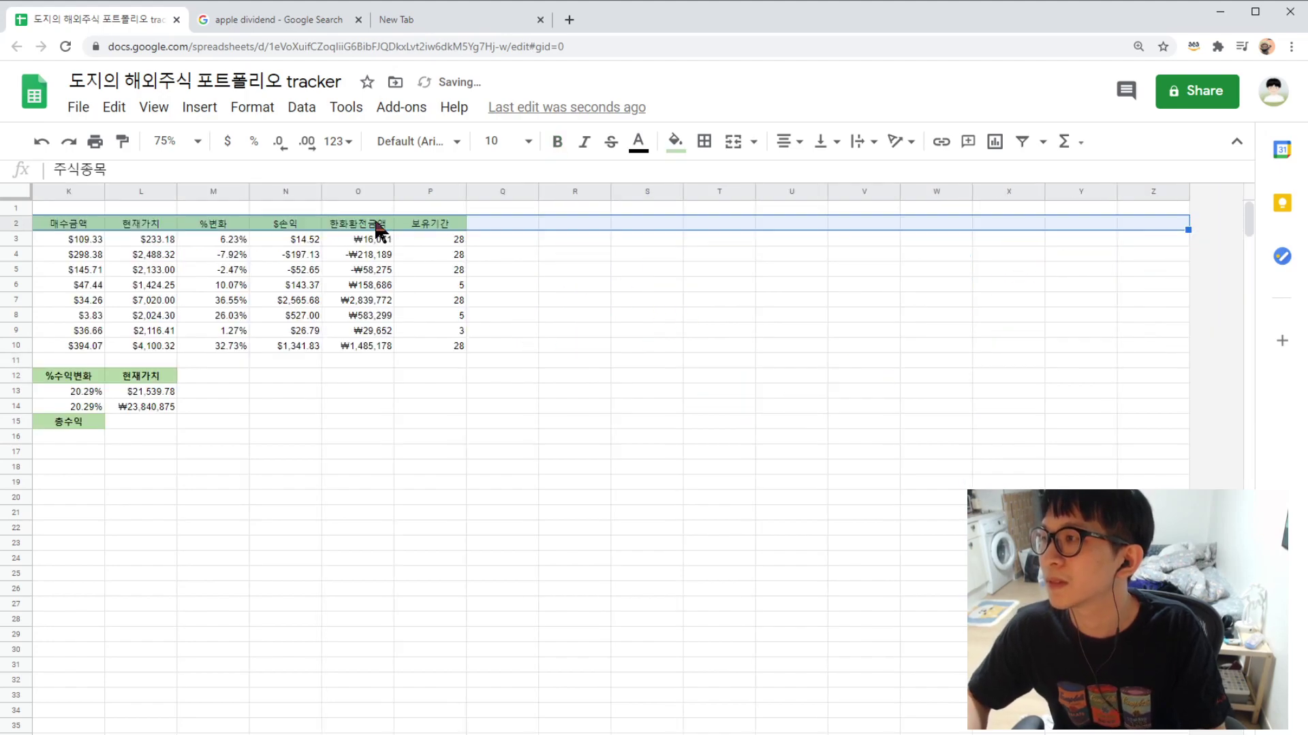
pyautogui.hotkey('ctrl', 'shift', 'Left')
pyautogui.click(146, 558)
# - Calculate the 총수익 in L15 by subtracting the KRW 투자비용 from the KRW 현재가치 with the formula =(L14-J14)
pyautogui.press('Left')
pyautogui.press('Left')
pyautogui.press('Up')
pyautogui.press('Up')
pyautogui.press('Up')
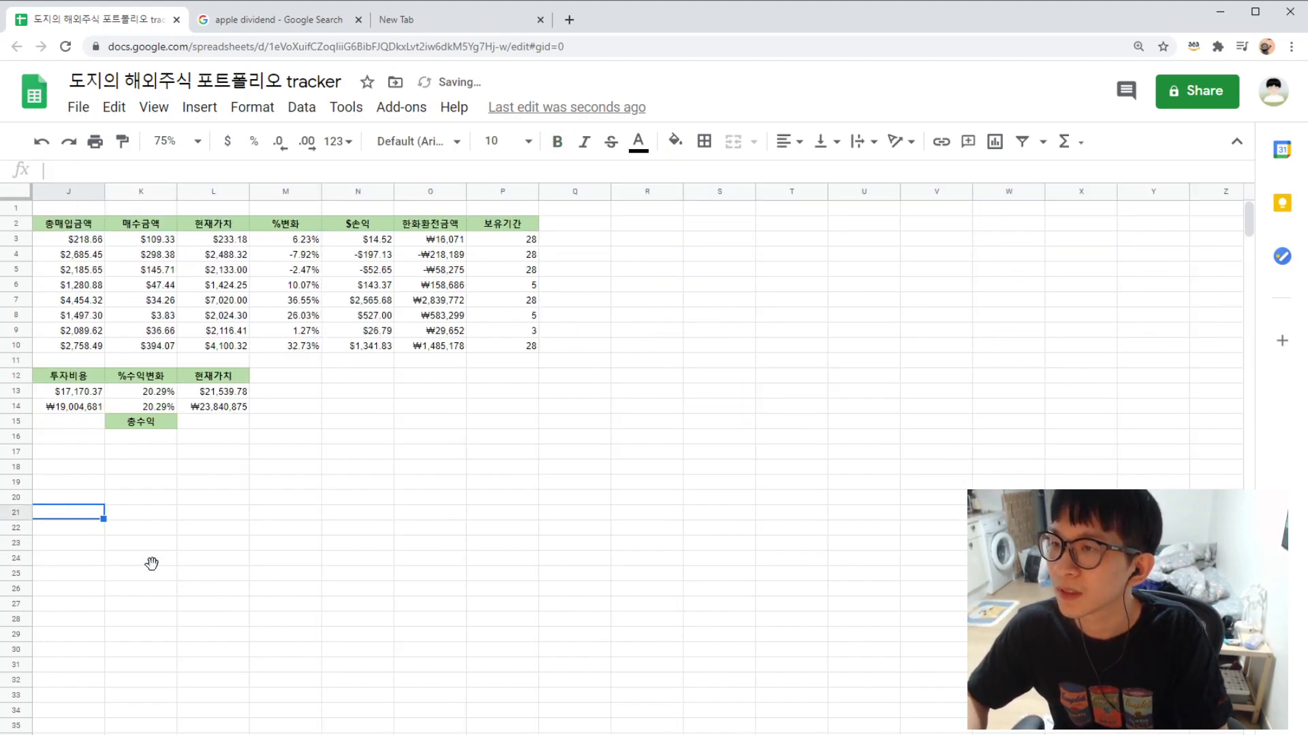
pyautogui.press('Right')
pyautogui.press('Right')
pyautogui.press('Up')
pyautogui.press('Up')
pyautogui.press('Up')
pyautogui.press('Up')
pyautogui.press('Up')
pyautogui.press('Up')
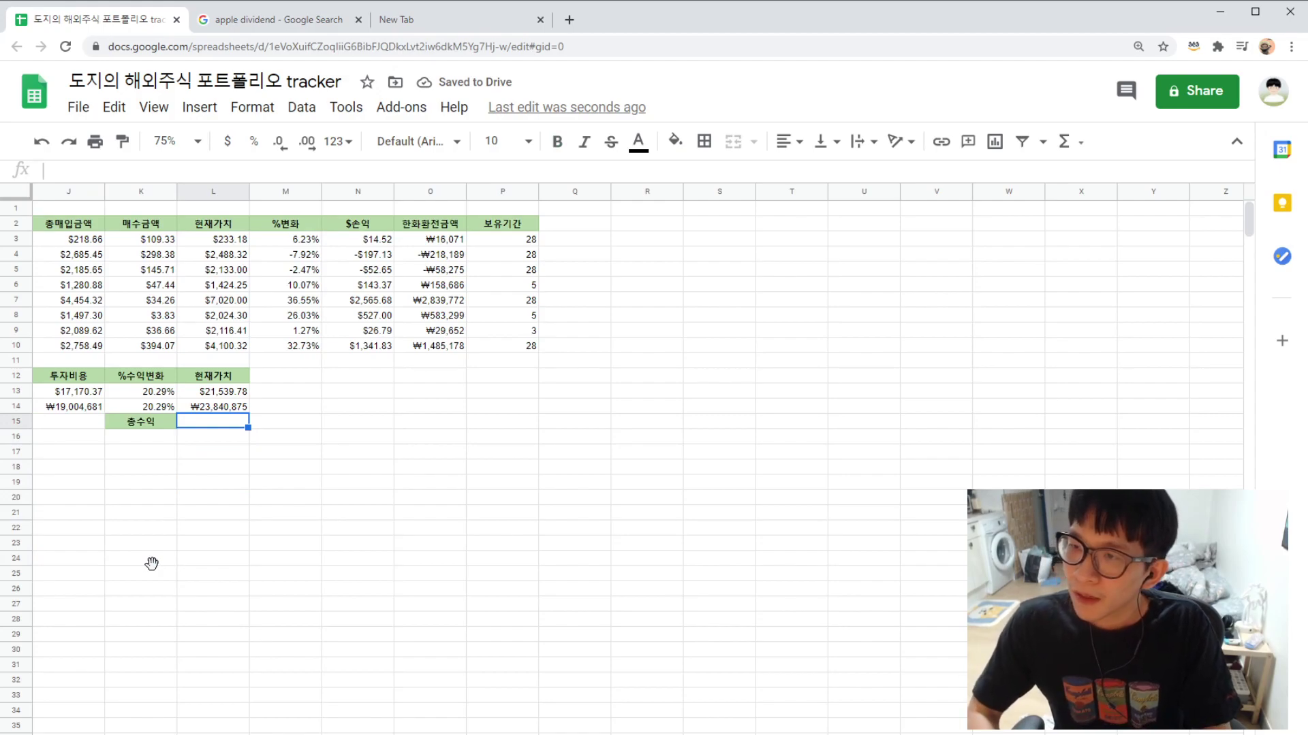
pyautogui.press('Left')
pyautogui.press('Down')
pyautogui.press('Return')
pyautogui.press('Escape')
pyautogui.press('Down')
pyautogui.press('Up')
pyautogui.press('Right')
pyautogui.press('Left')
pyautogui.press('Up')
pyautogui.press('Down')
pyautogui.press('Right')
pyautogui.press('Up')
pyautogui.write('+')
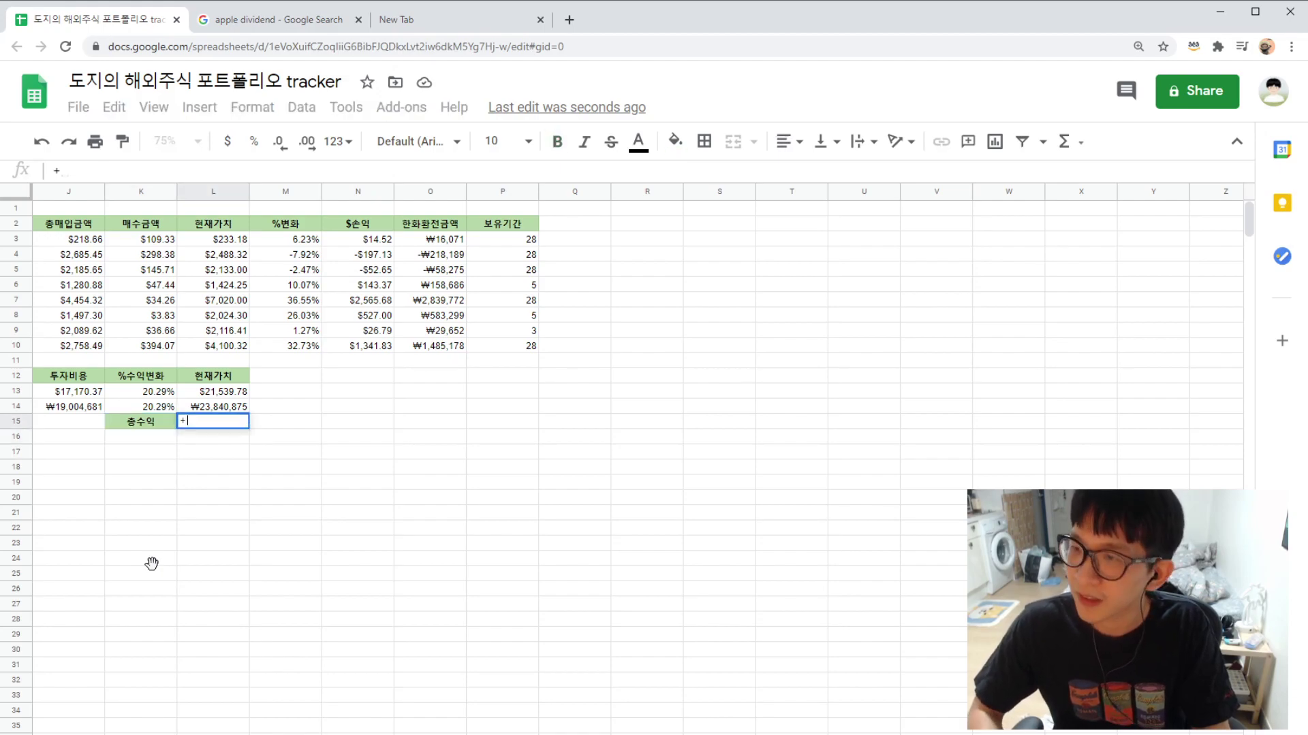
pyautogui.click(221, 403)
pyautogui.write('-')
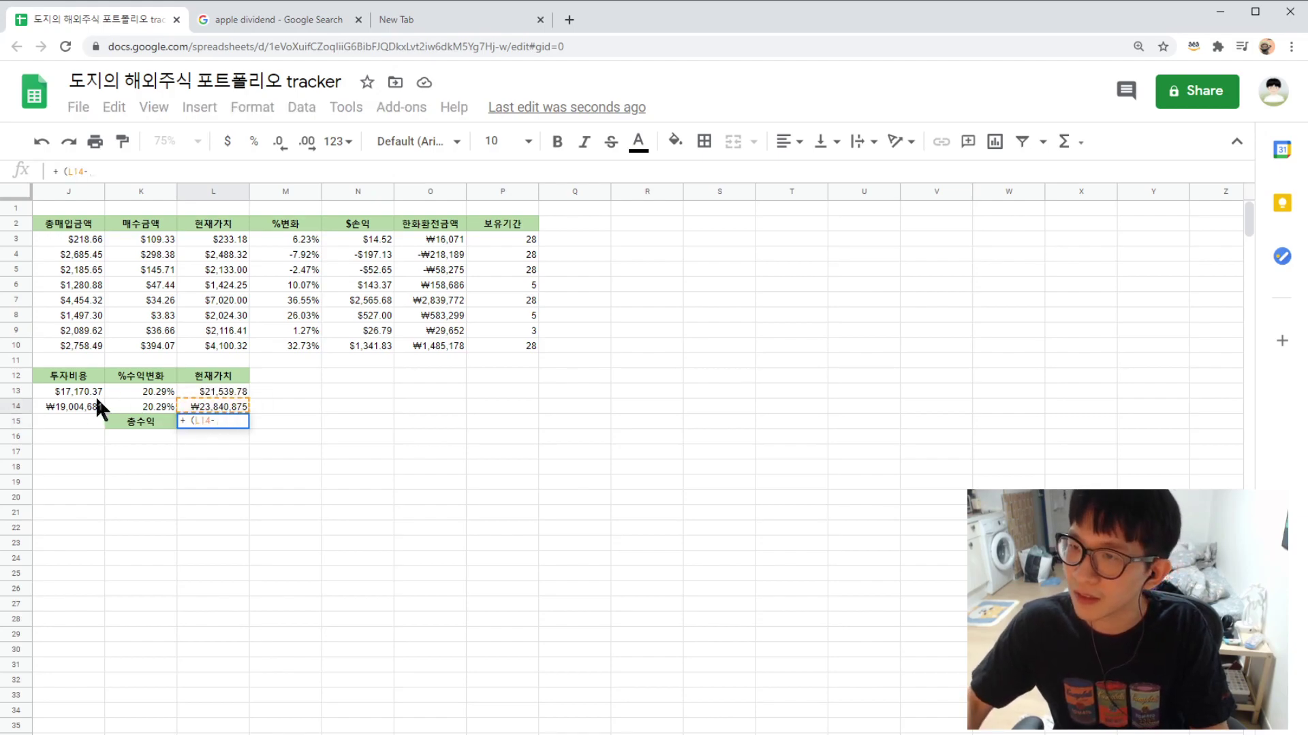
pyautogui.click(75, 402)
pyautogui.press('Return')
pyautogui.click(212, 543)
pyautogui.hscroll(-5, 633, 450)
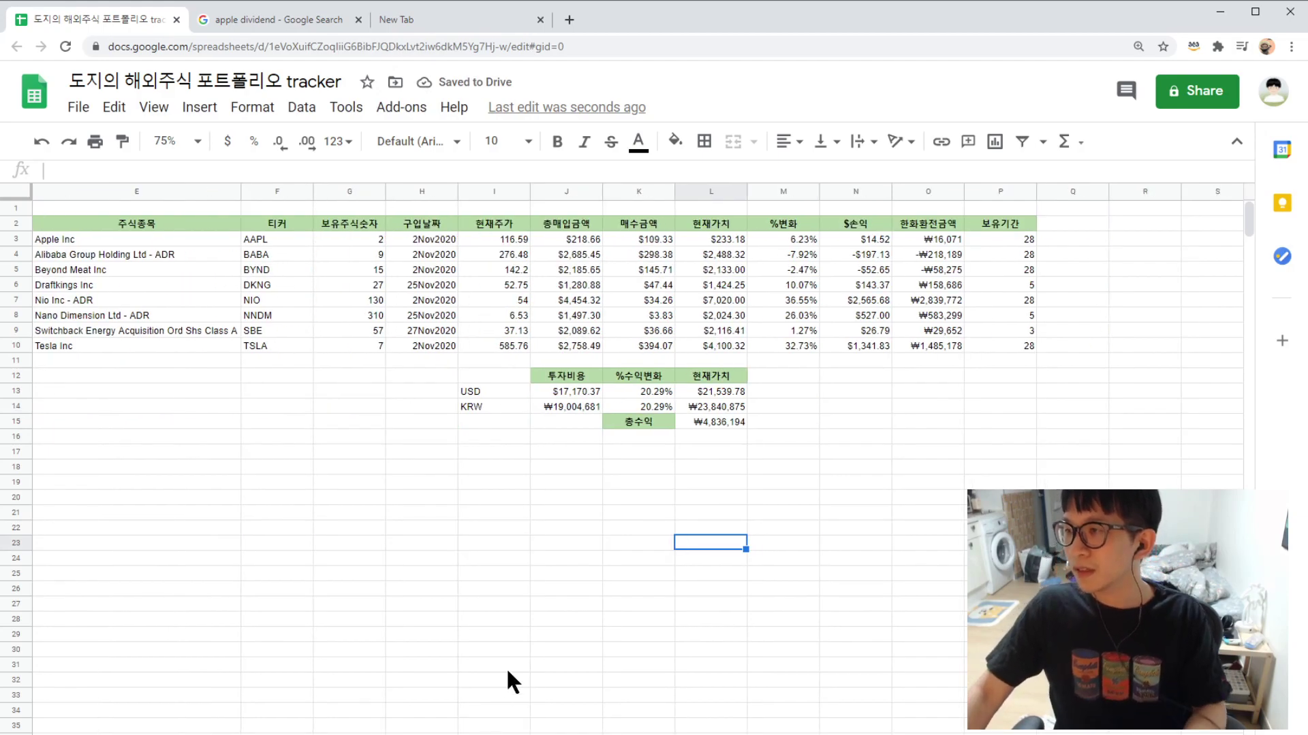
pyautogui.click(358, 572)
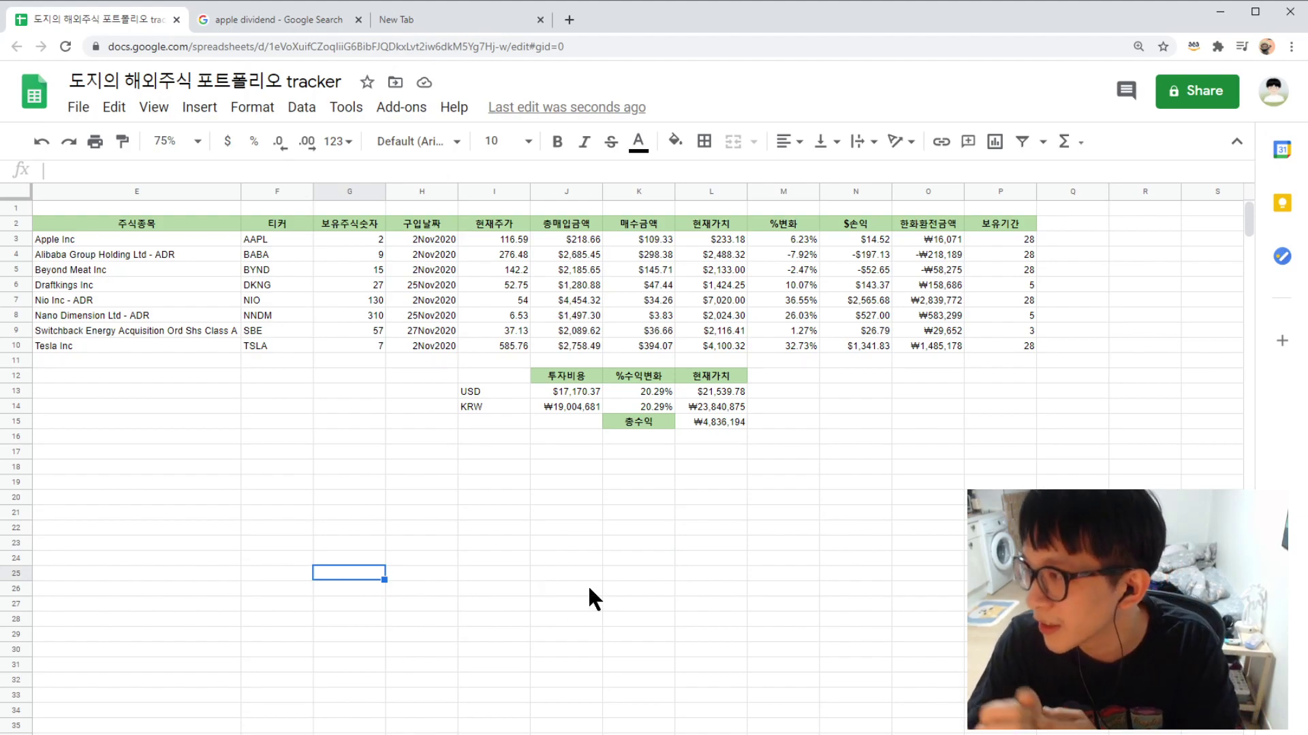
pyautogui.moveTo(422, 235); pyautogui.dragTo(420, 336)
pyautogui.click(421, 390)
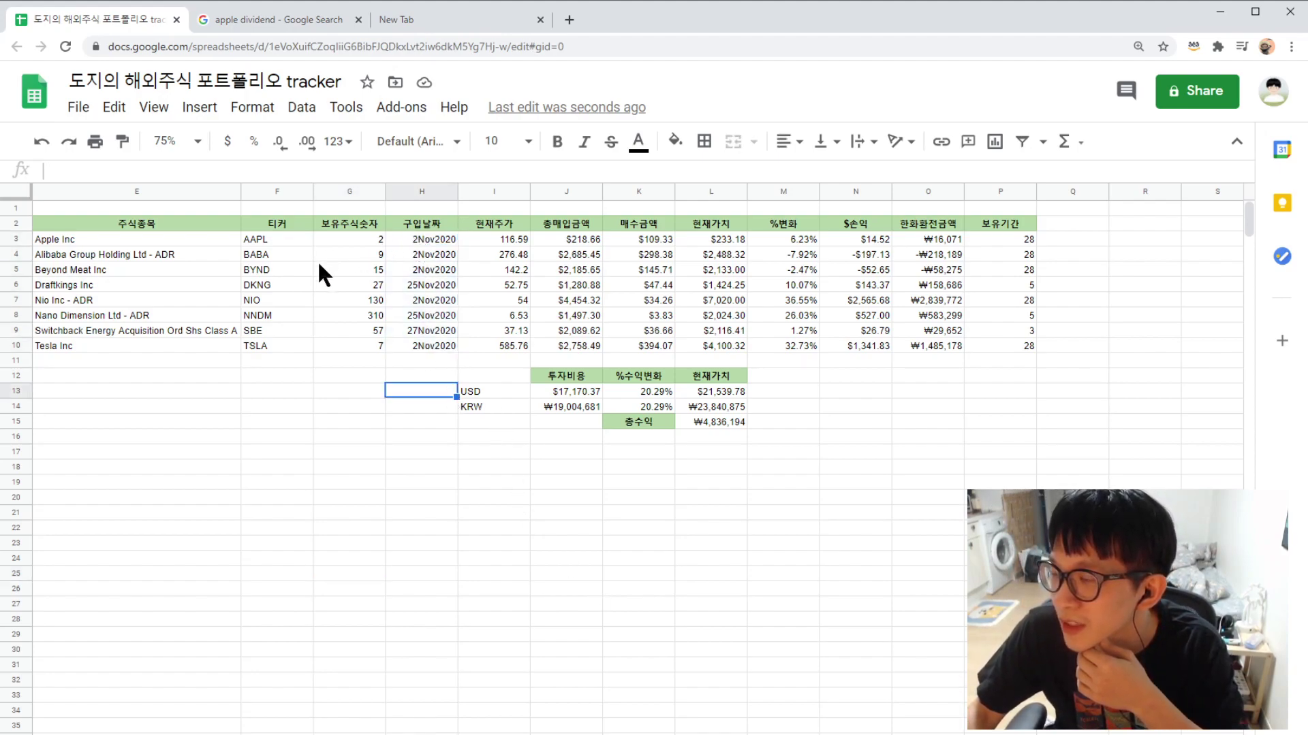
pyautogui.click(565, 604)
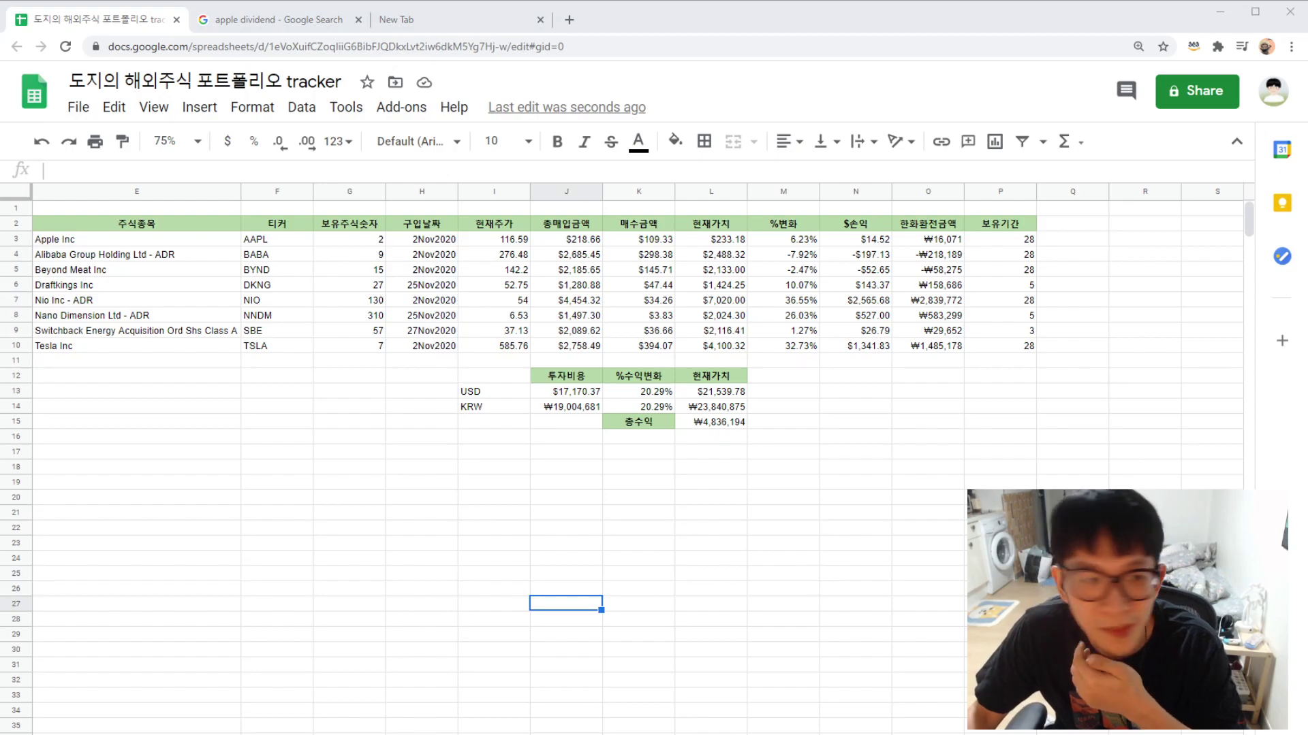
pyautogui.click(688, 423)
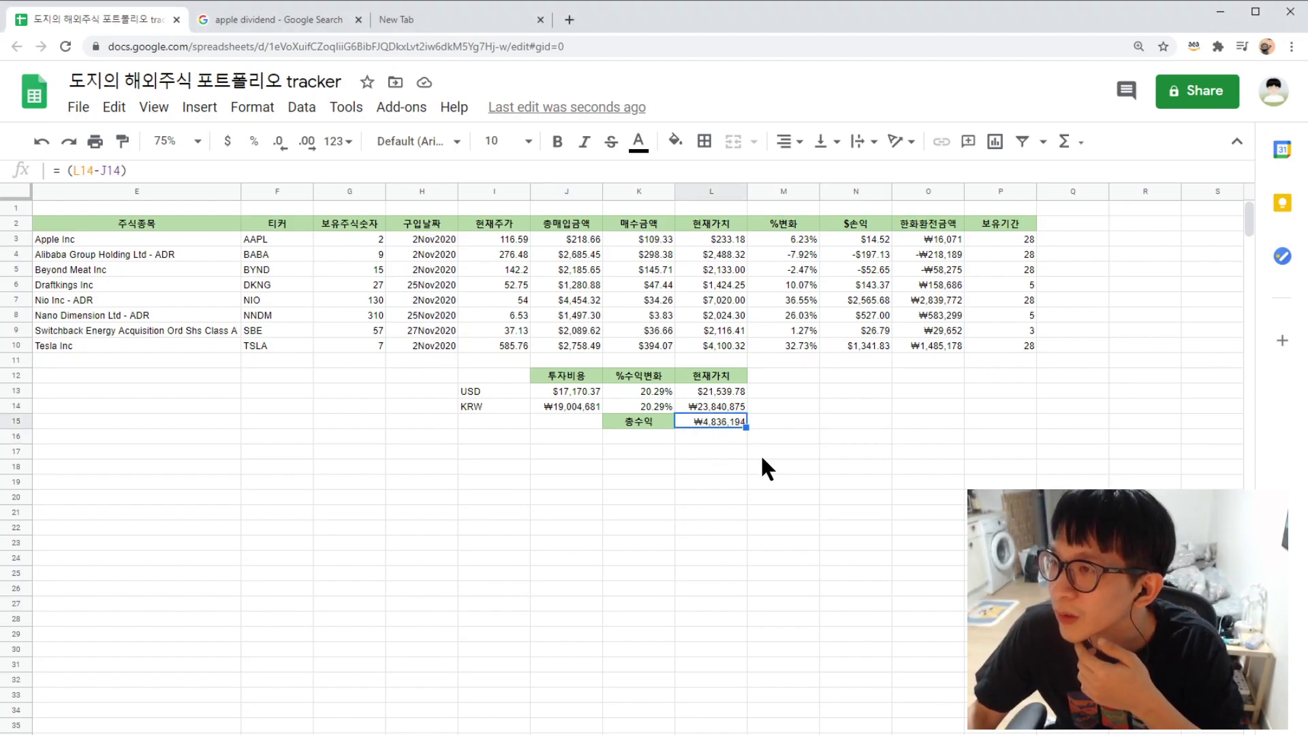
pyautogui.click(534, 451)
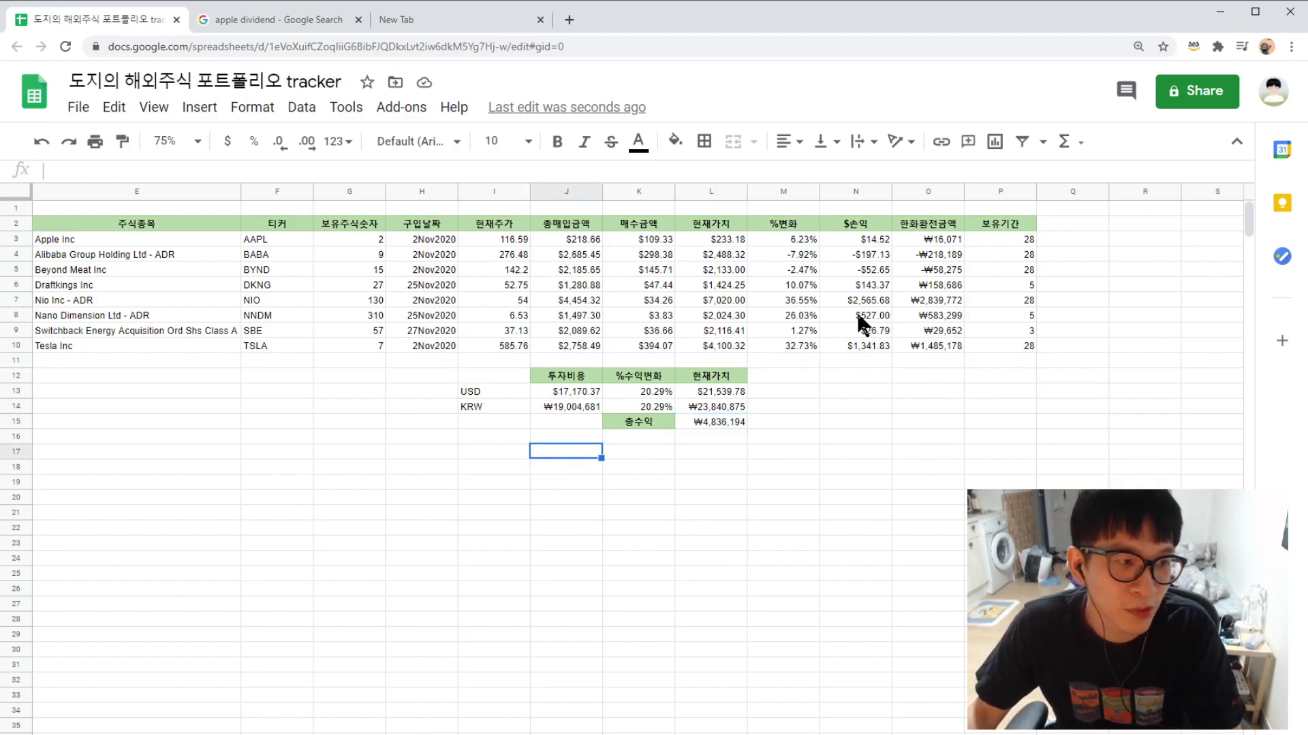
pyautogui.click(942, 503)
pyautogui.moveTo(905, 469); pyautogui.dragTo(897, 458)
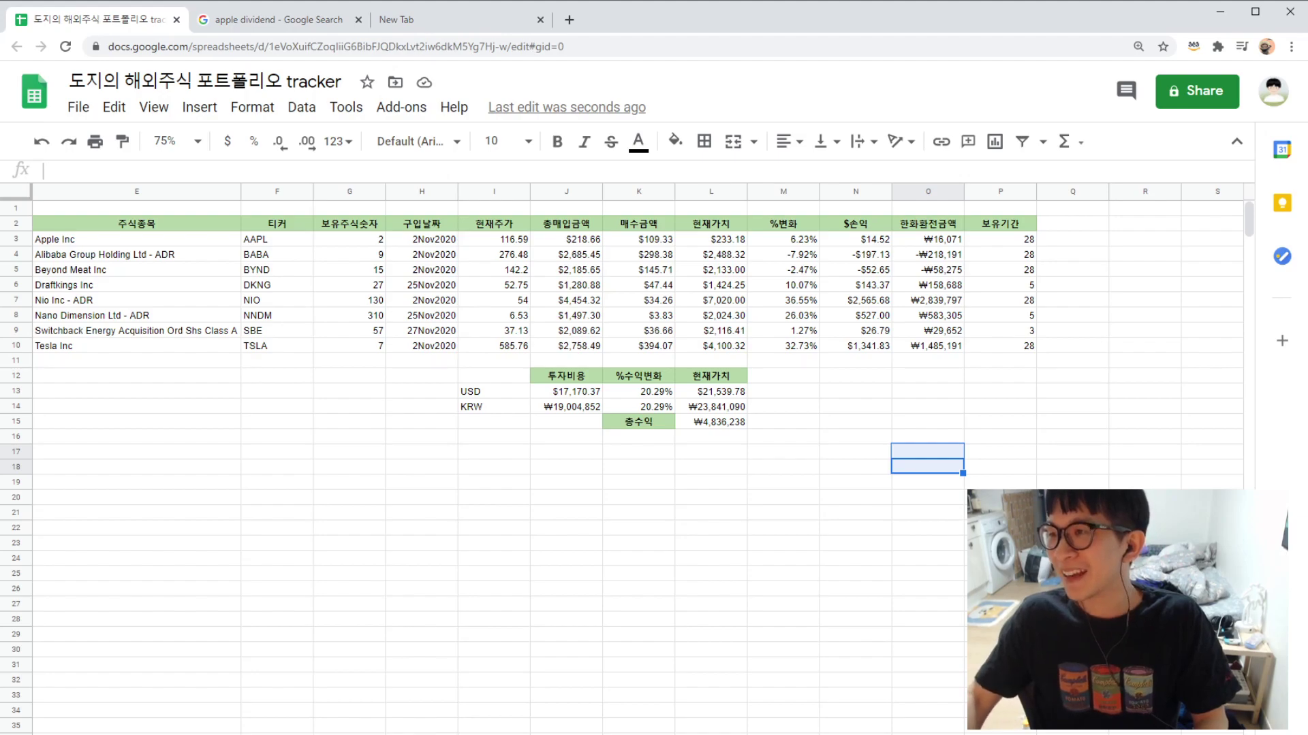
pyautogui.click(822, 556)
# - Rename the spreadsheet as 도지의 해외주식 포트폴리오 Tracker, with a capital T
pyautogui.click(294, 86)
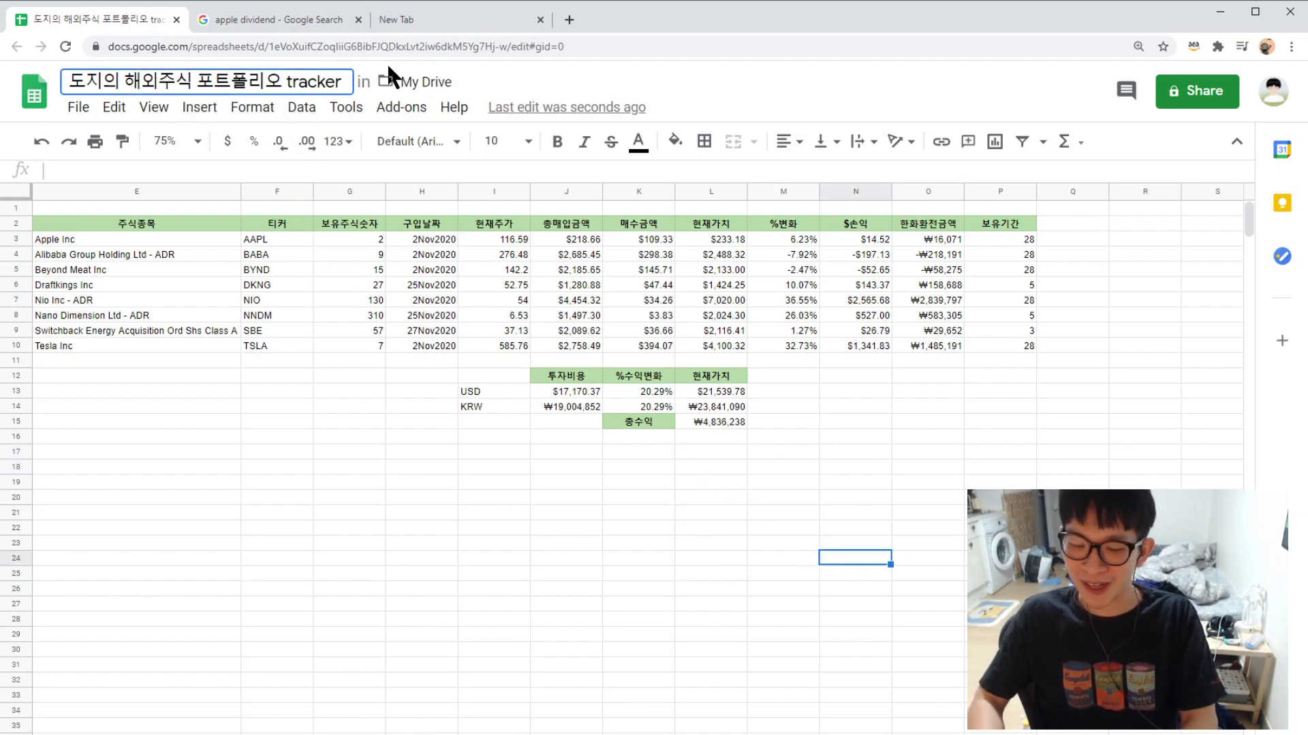
pyautogui.press('BackSpace')
pyautogui.write('T')
pyautogui.press('Return')
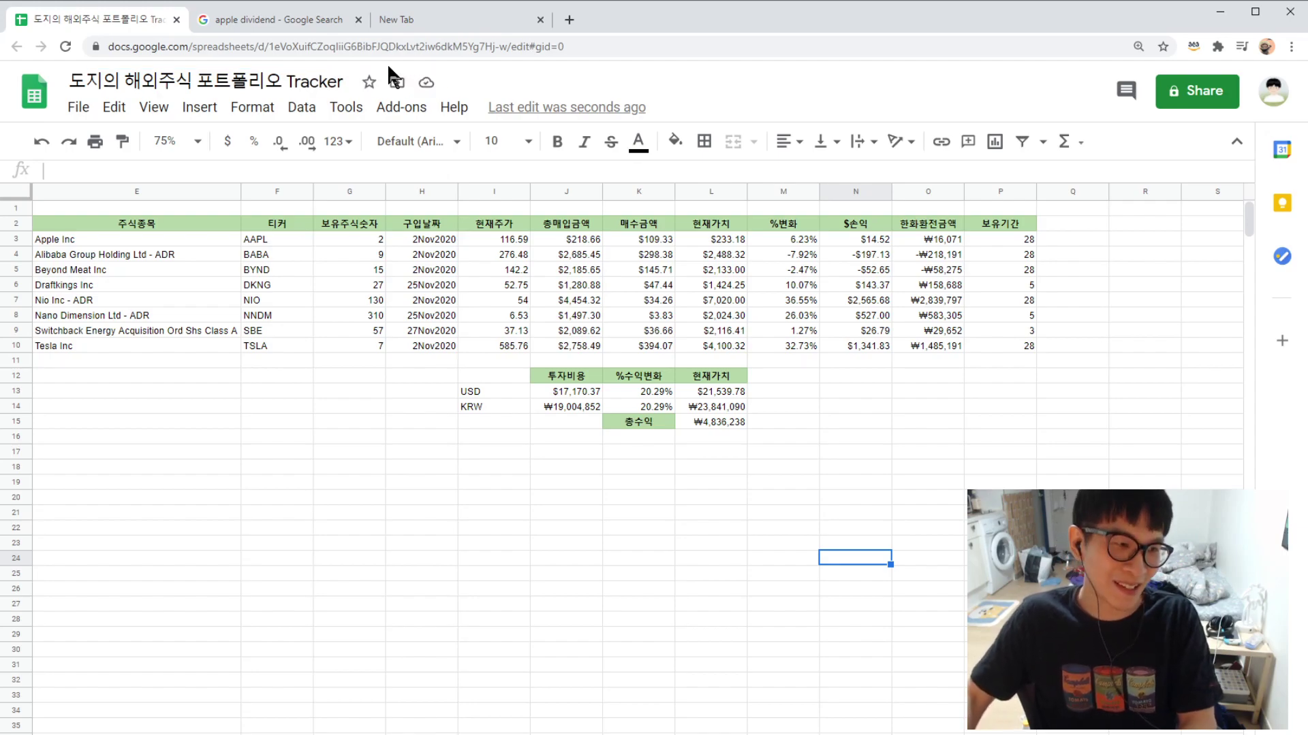